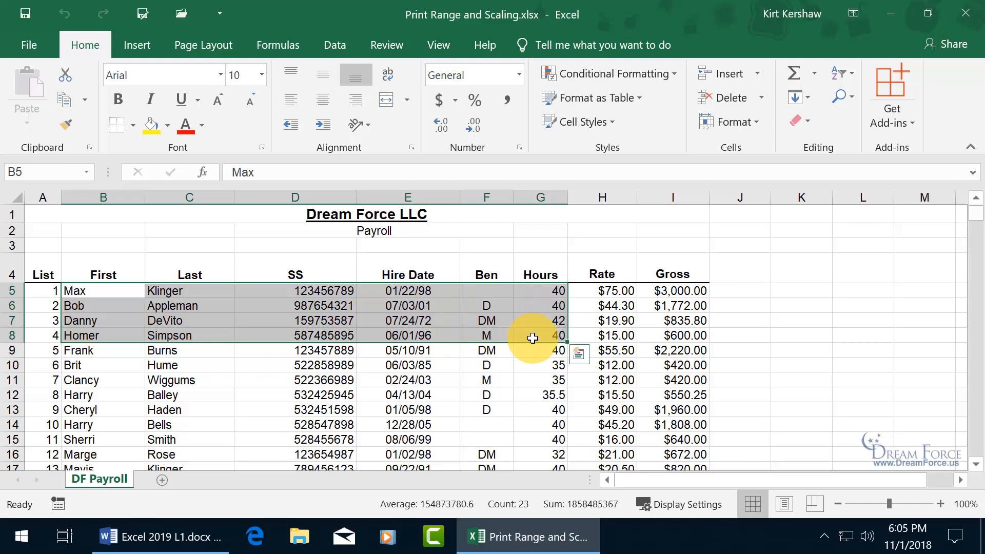
Set the workbook to print only the current selection, B5:G8, and return to the worksheet.
click(31, 46)
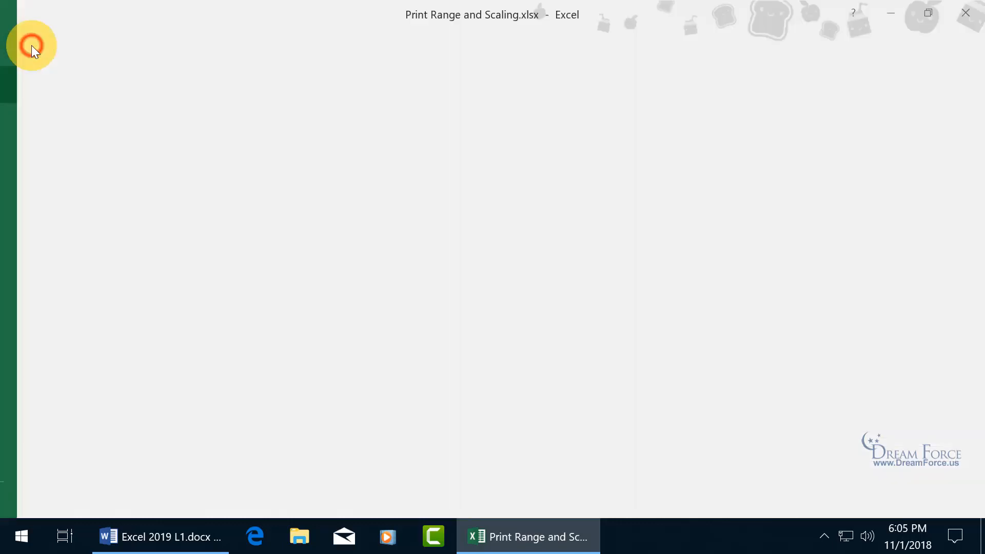
click(30, 309)
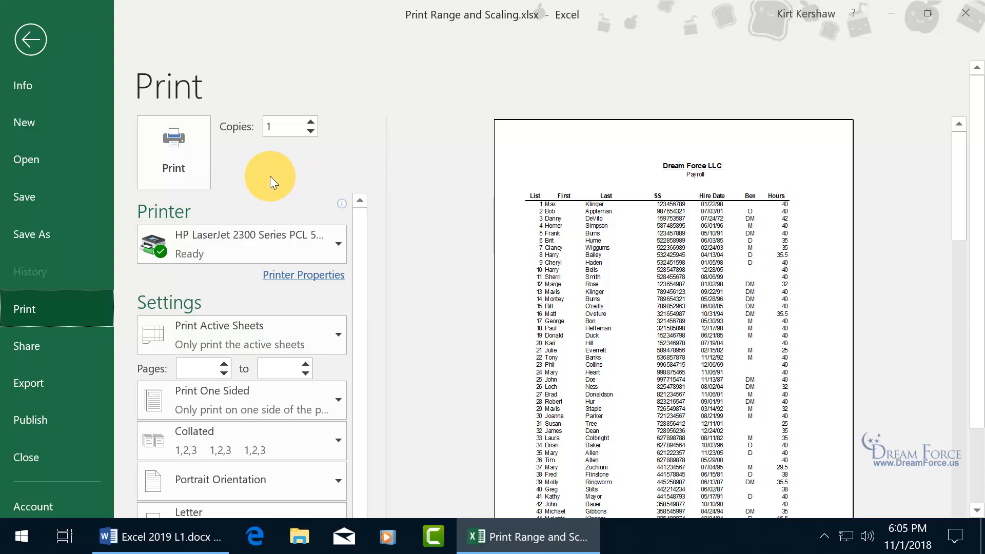
click(296, 331)
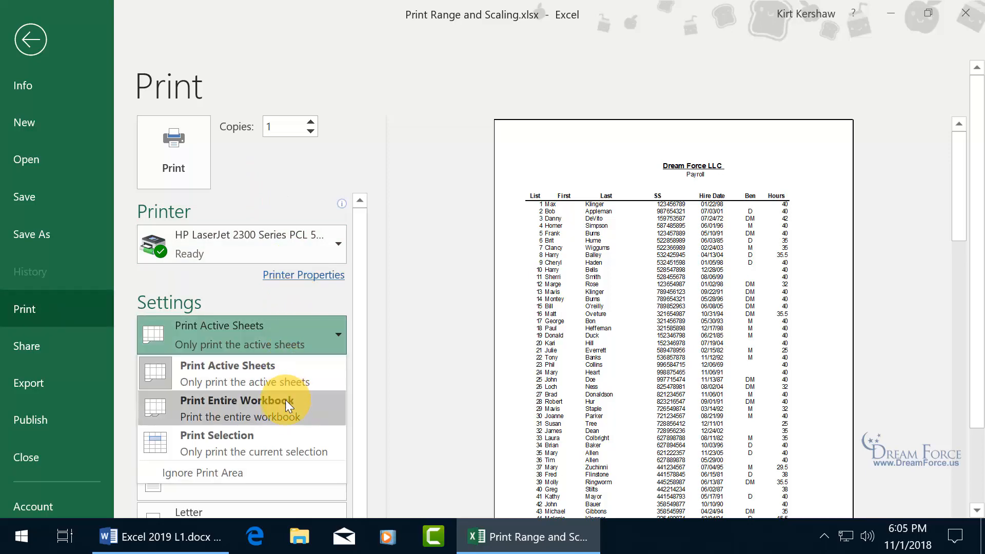
click(282, 438)
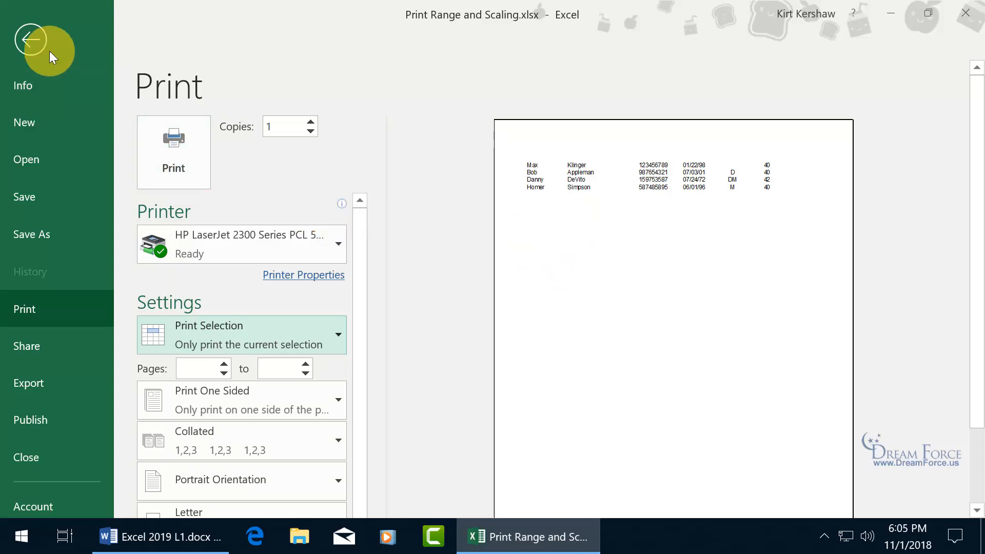
click(35, 42)
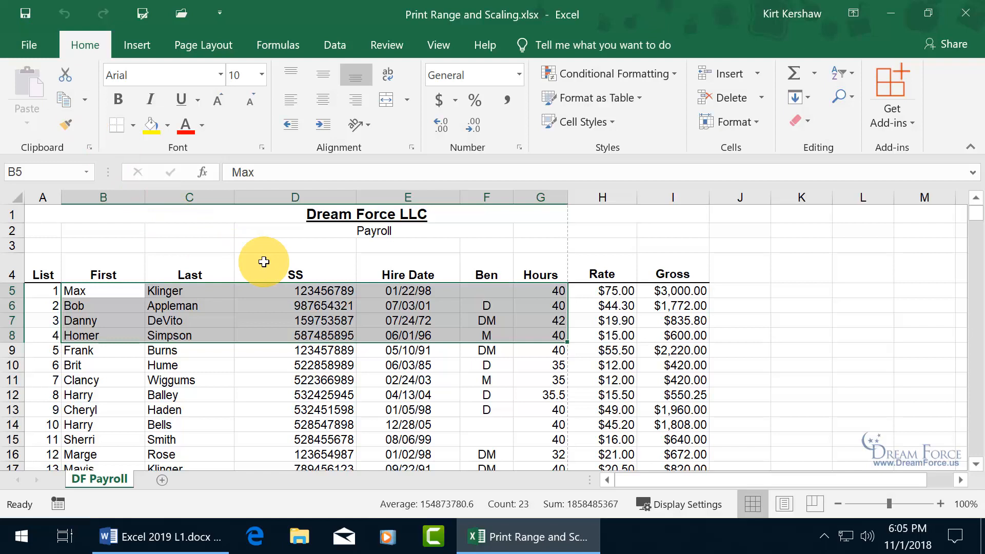
Select the non-adjacent ranges B5:C8, E7:E10, G9 and I9:I11 together on the DF Payroll sheet.
drag(105, 293, 185, 342)
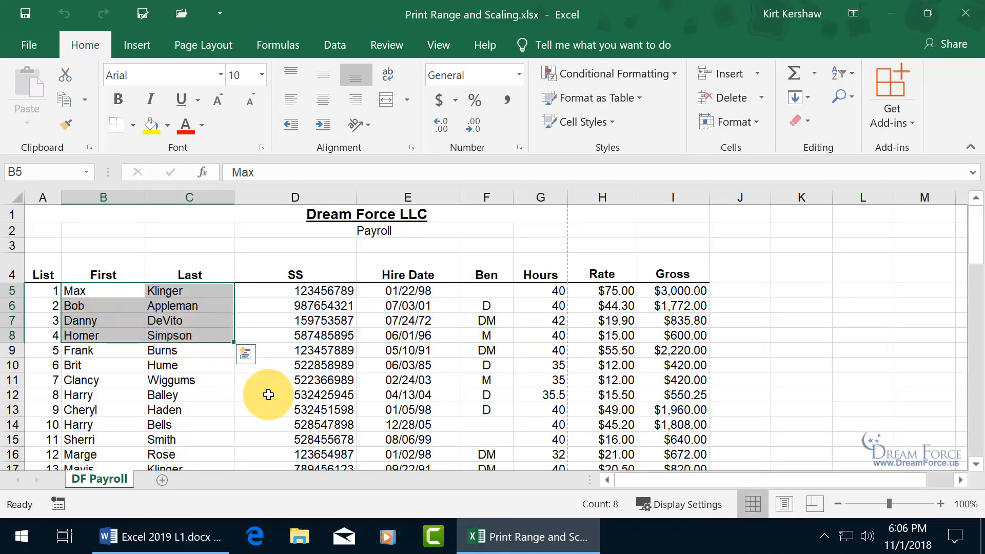
drag(389, 321, 408, 365)
ctrl+click(550, 348)
drag(667, 350, 667, 381)
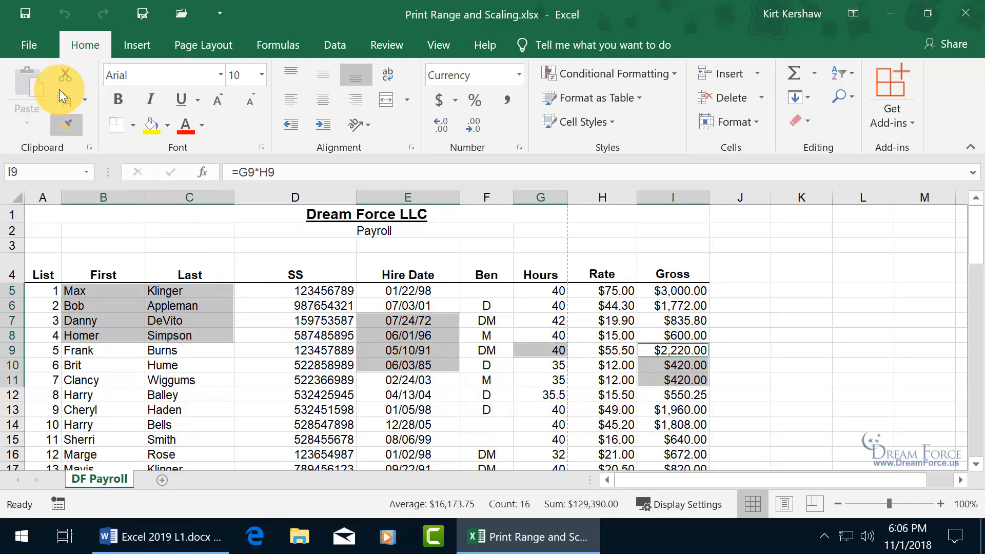
Check all pages of the print preview for the selected non-adjacent ranges, and return to the worksheet.
click(30, 45)
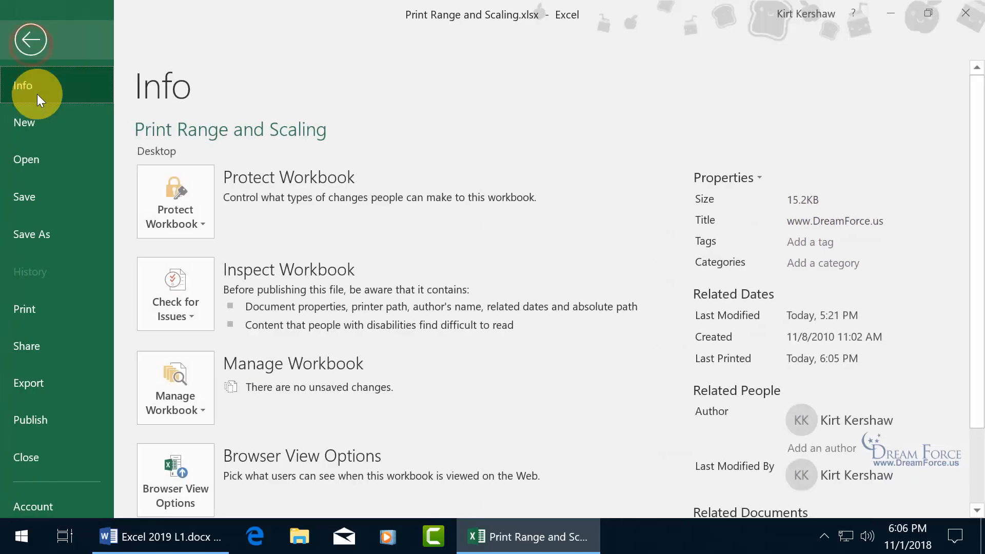
click(42, 308)
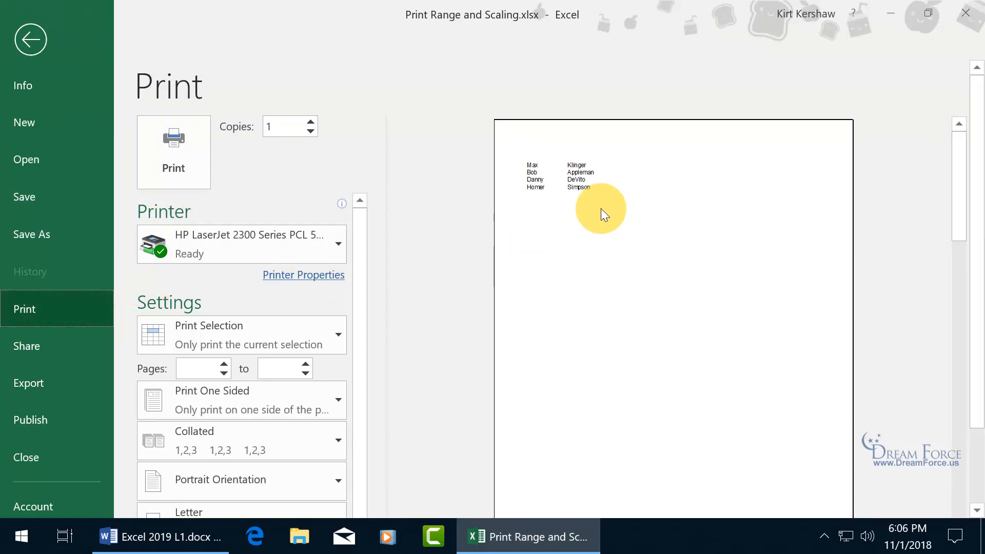
drag(976, 277, 979, 387)
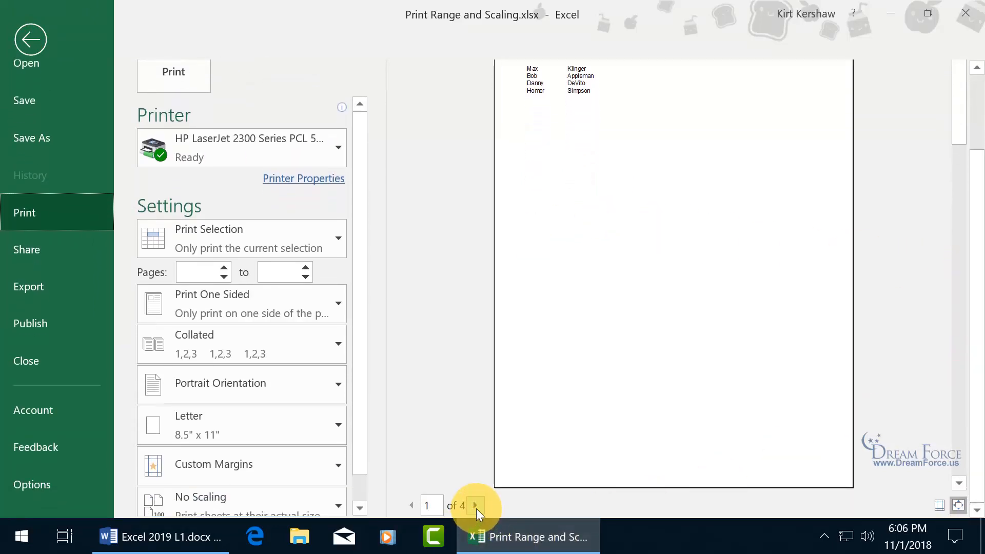
click(475, 506)
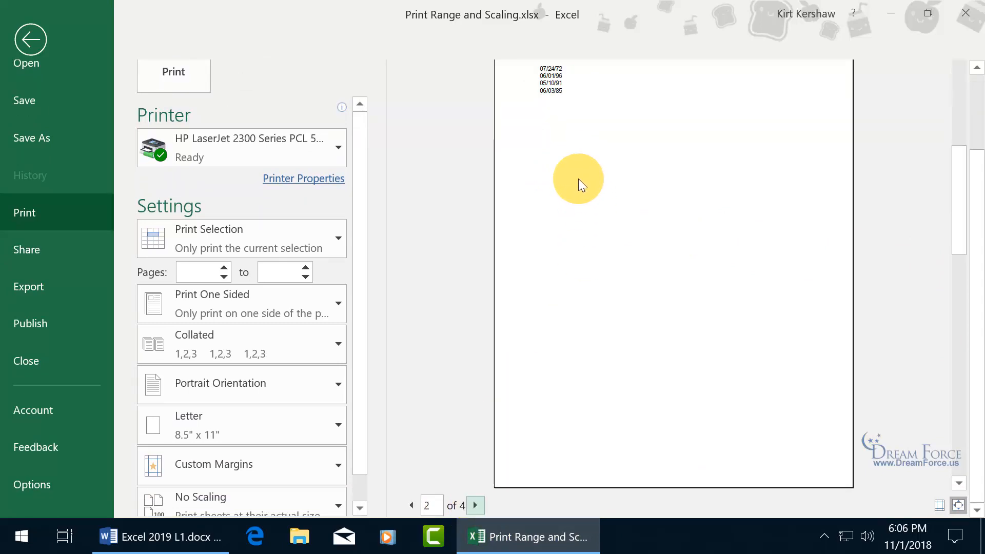
click(476, 505)
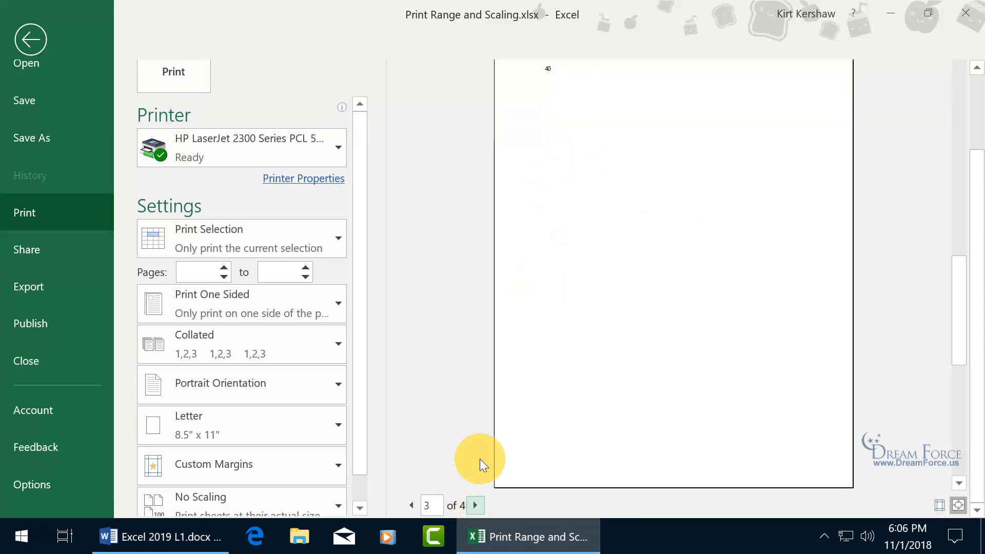
click(475, 503)
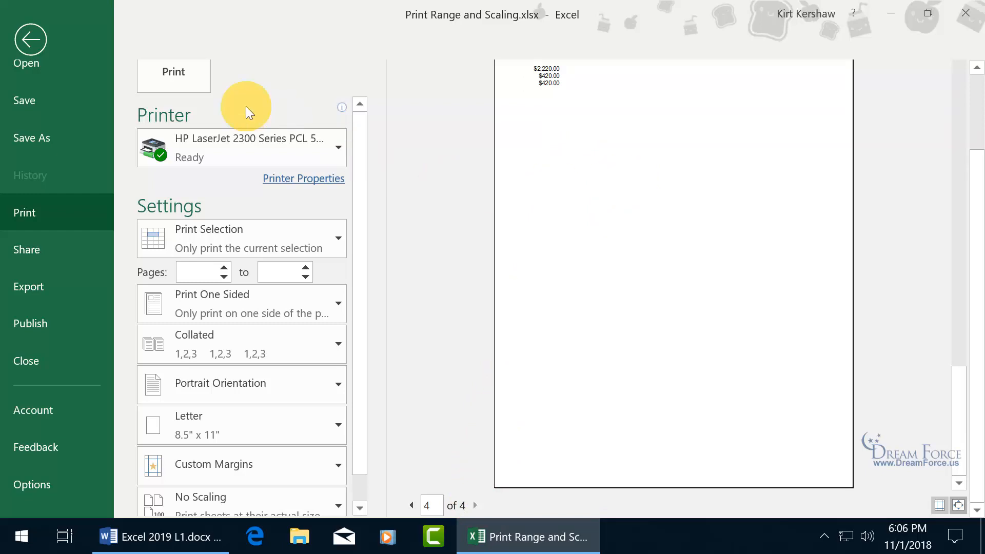
click(35, 41)
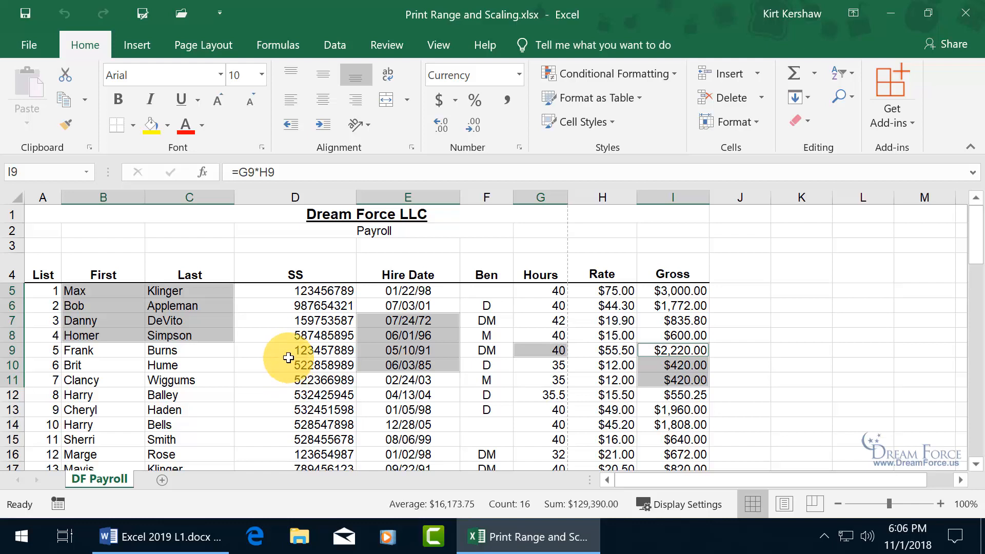
Set the selected non-adjacent ranges as the print area, and deselect them by selecting cell D11.
click(214, 46)
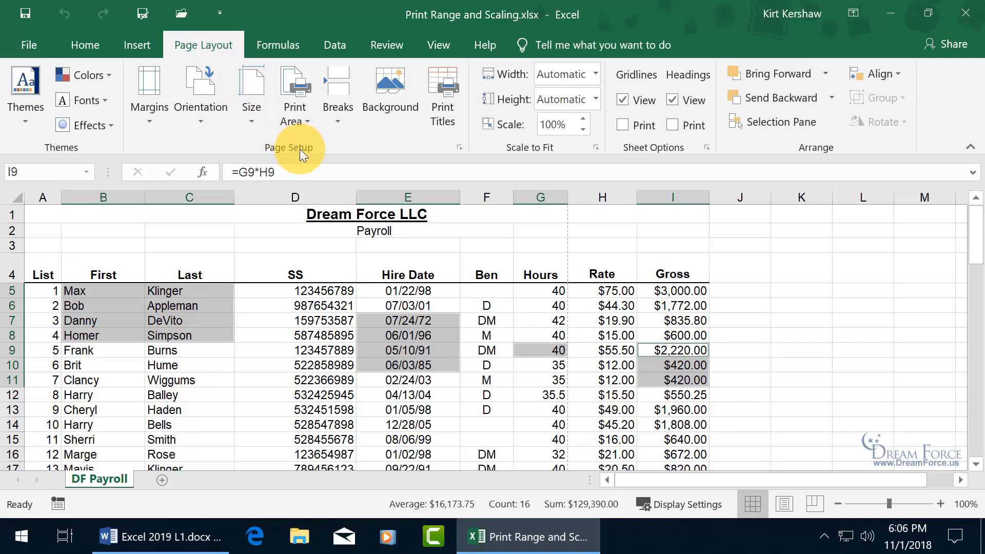
click(301, 121)
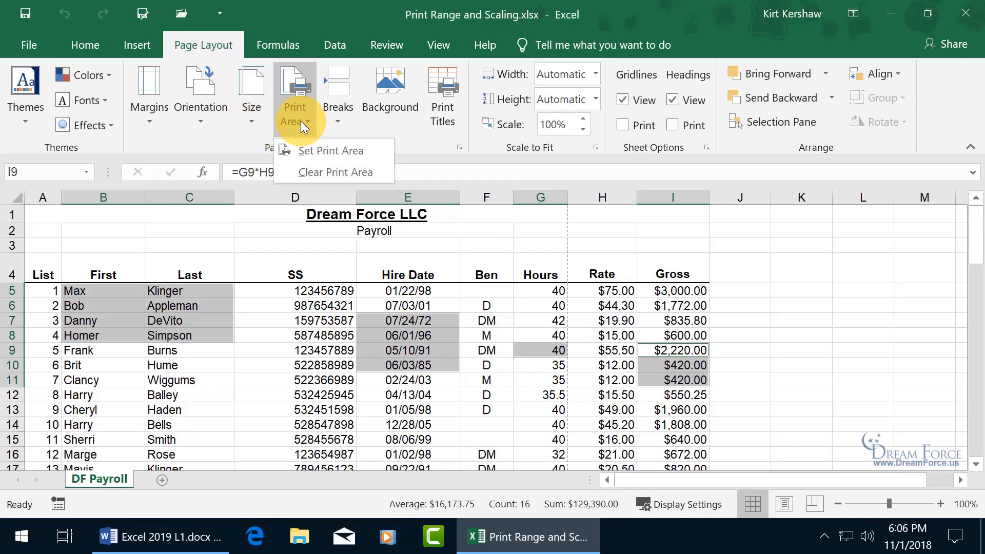
click(318, 153)
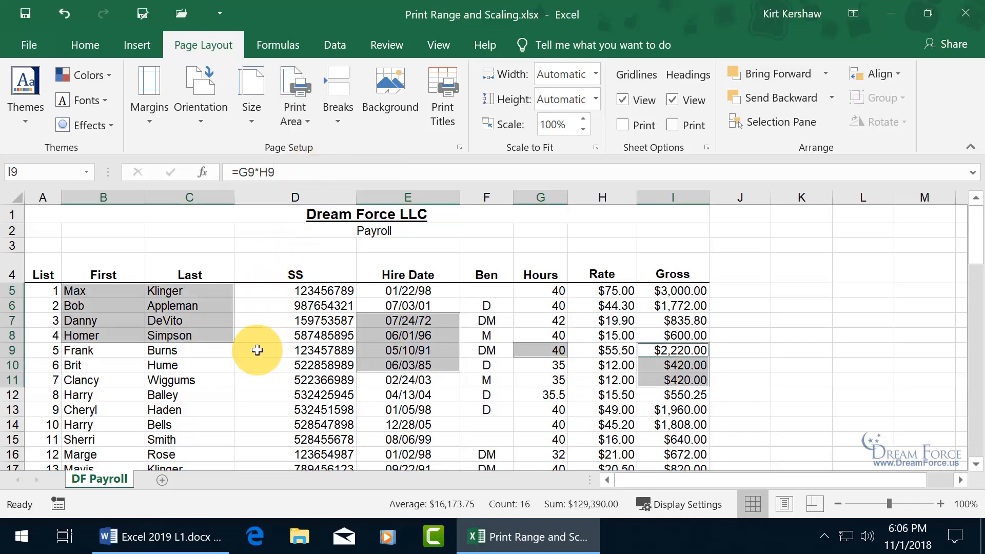
click(263, 379)
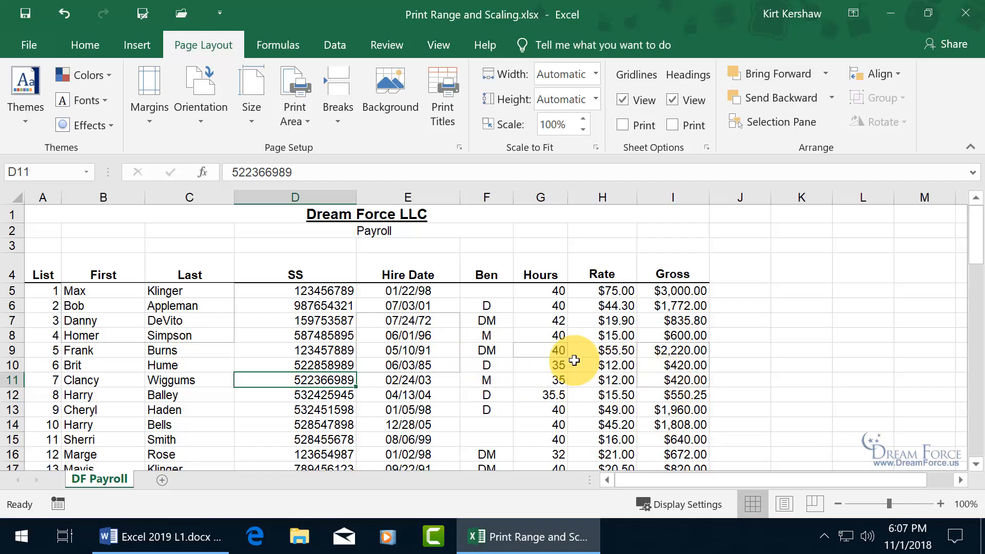
Change what is printed to Print Active Sheets in the print settings.
click(38, 55)
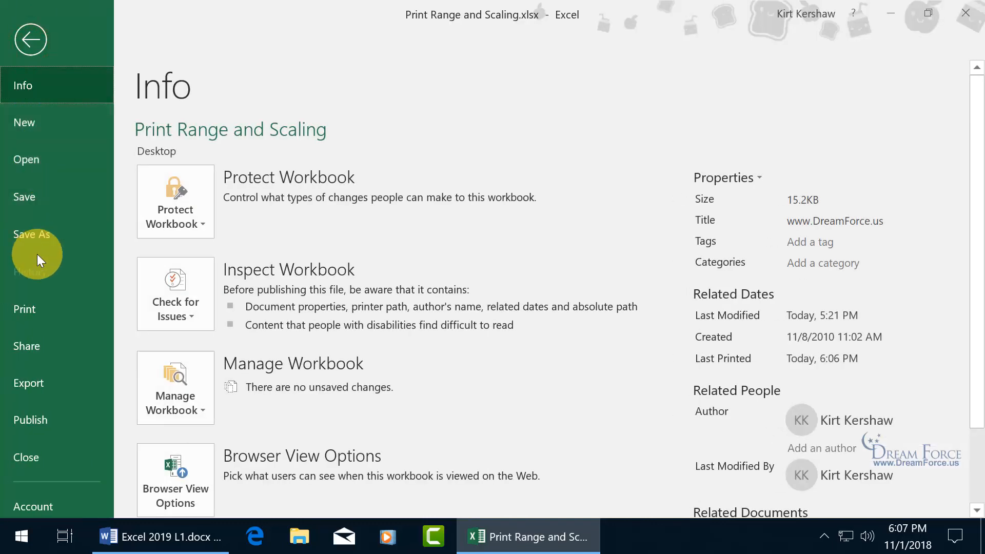
click(33, 304)
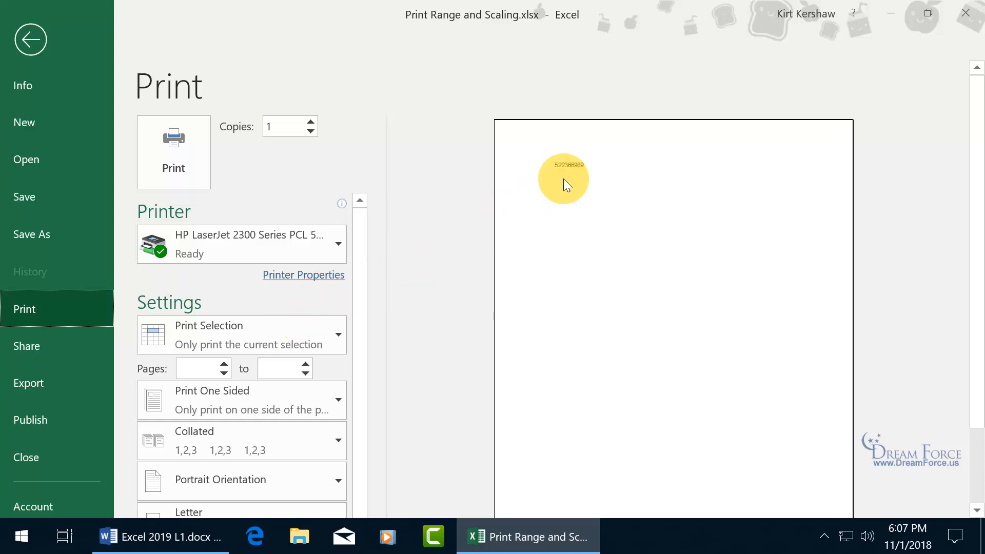
click(327, 331)
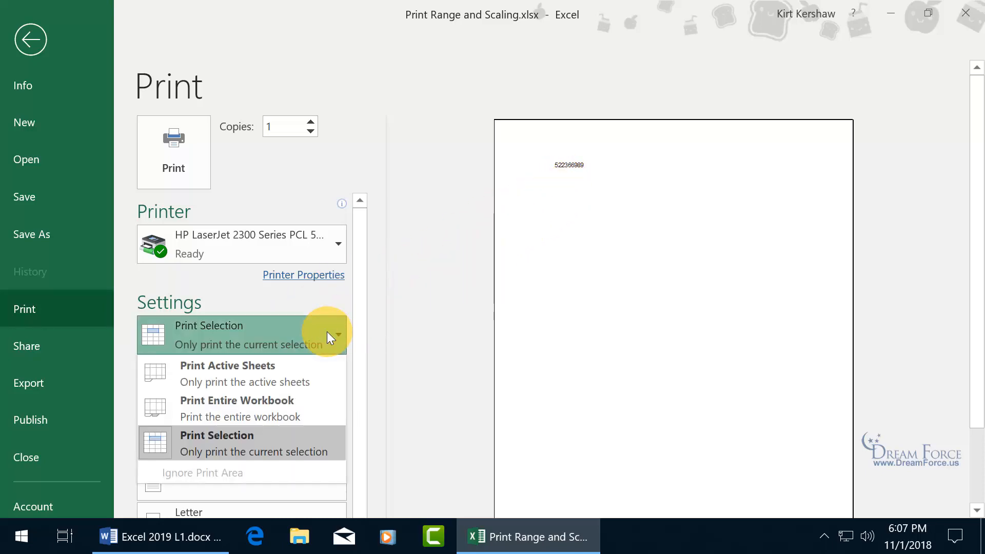
click(285, 365)
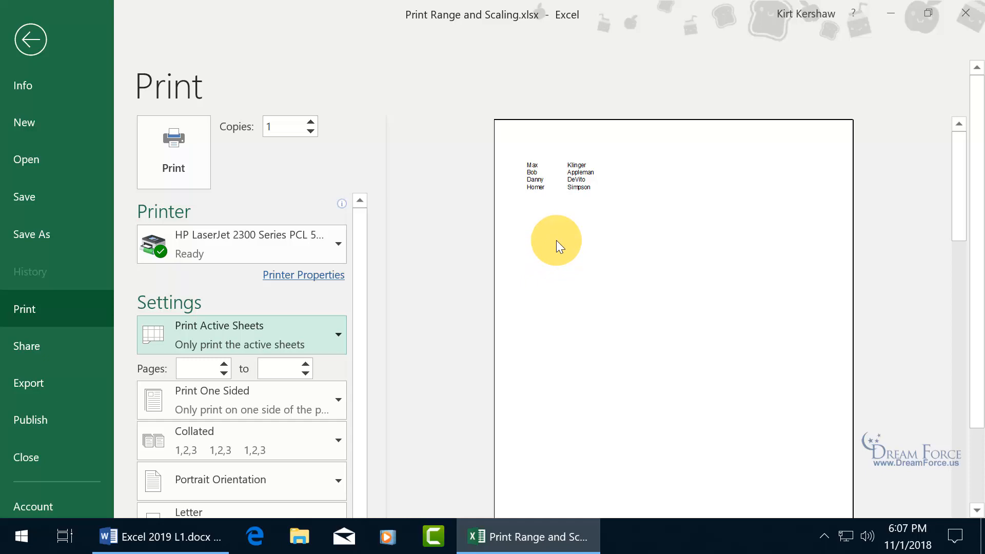
Page through the print preview of the set print area up to page 3, and return to the worksheet.
drag(971, 255, 969, 341)
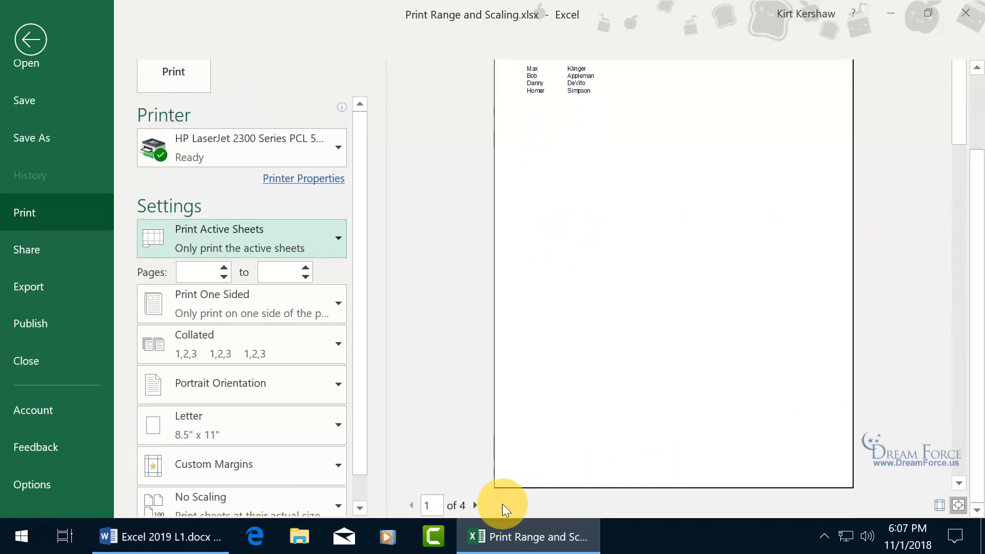
click(475, 506)
click(474, 506)
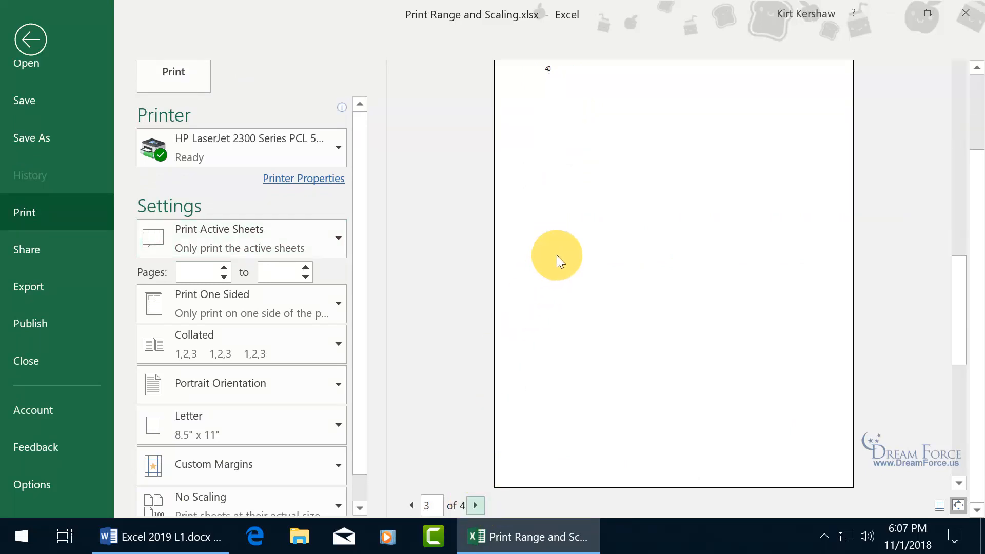
click(38, 42)
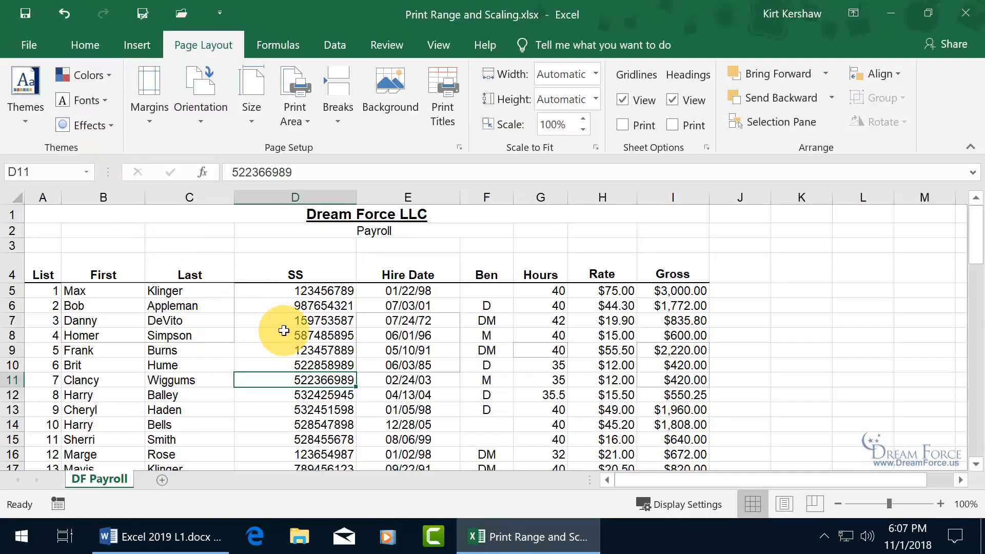
Add cells D29:D30 in the SS column to the existing print area, and deselect them by selecting cell D27.
click(304, 117)
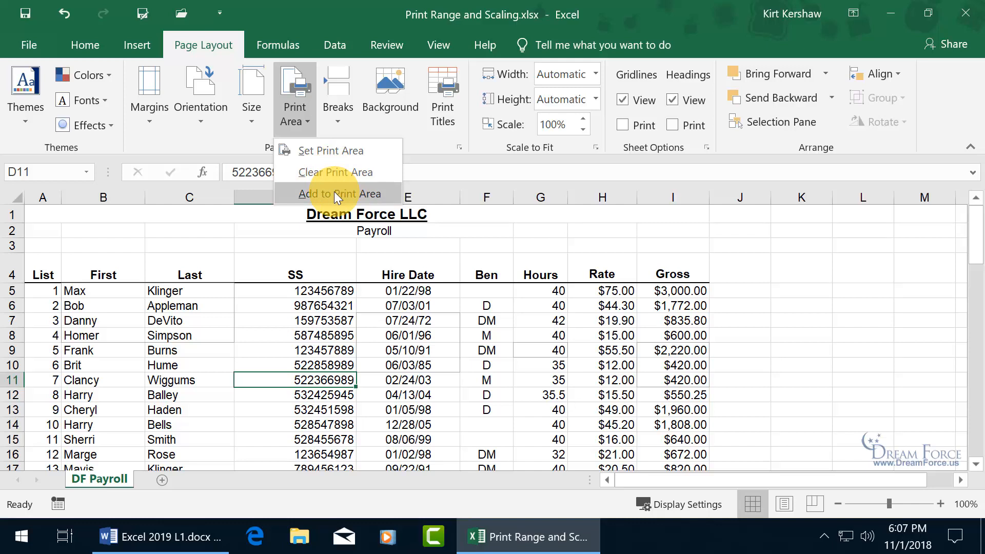
click(405, 382)
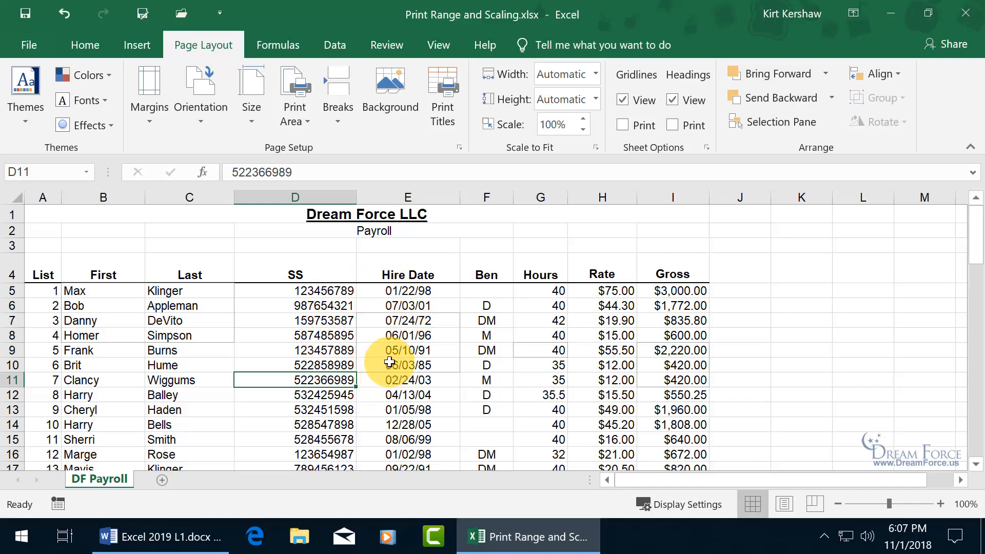
scroll(390, 362, down, 7)
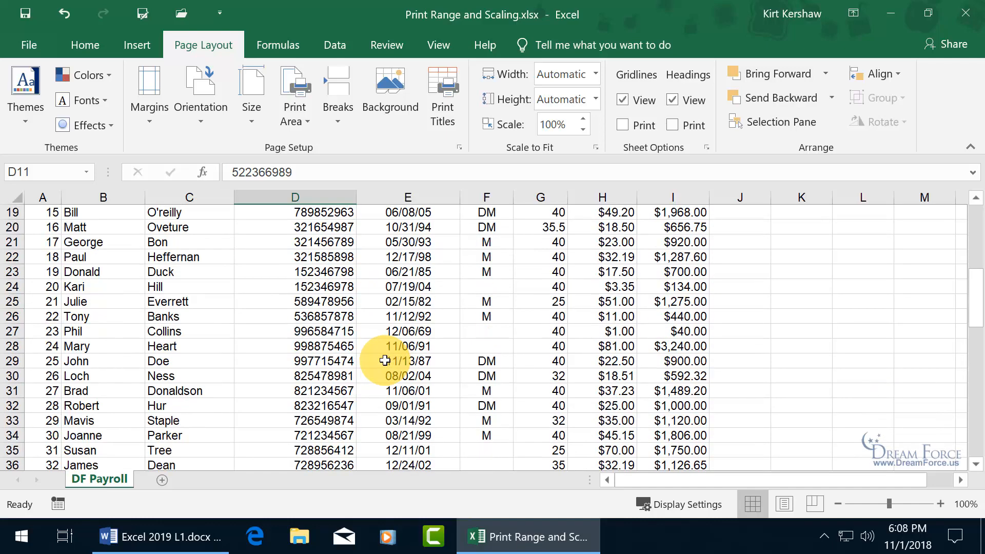
drag(317, 312, 331, 331)
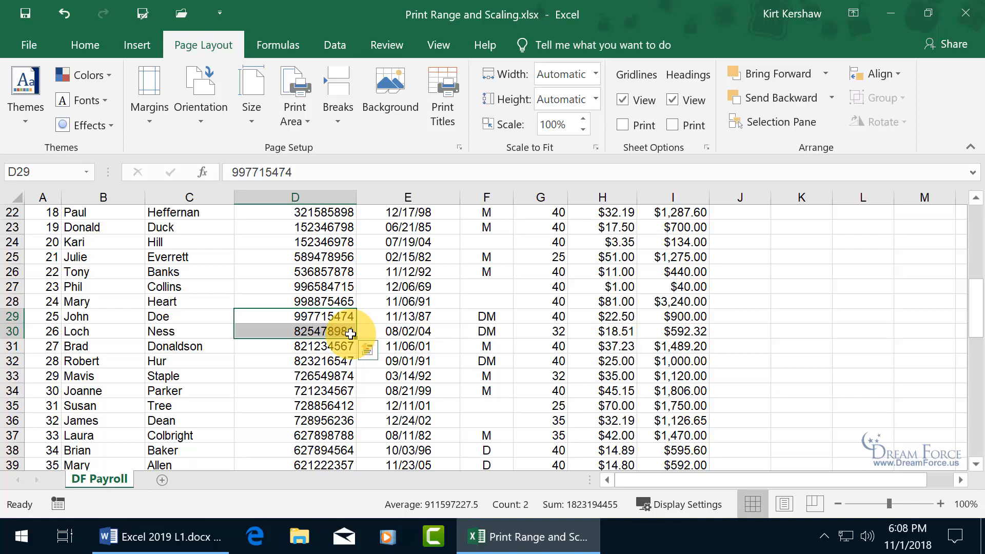
click(306, 121)
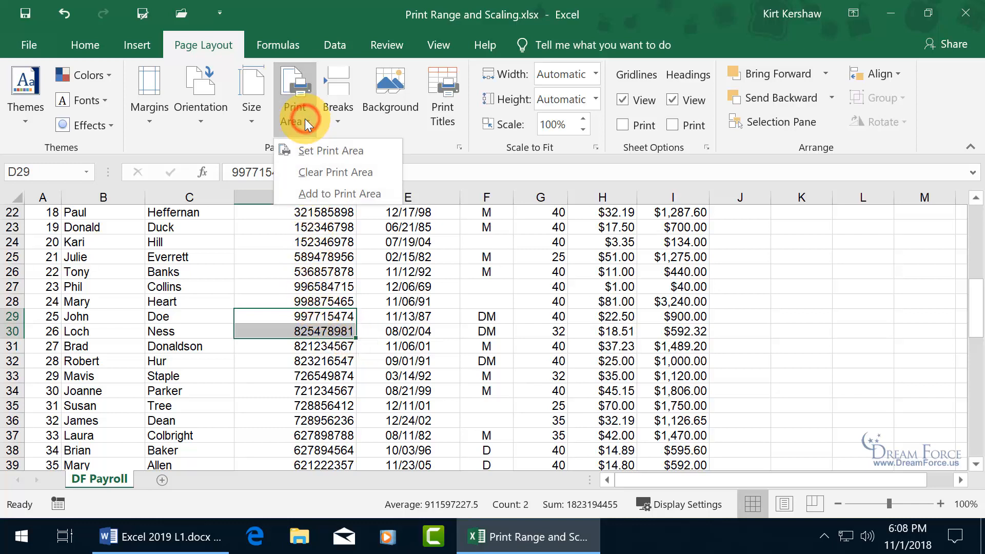
click(329, 193)
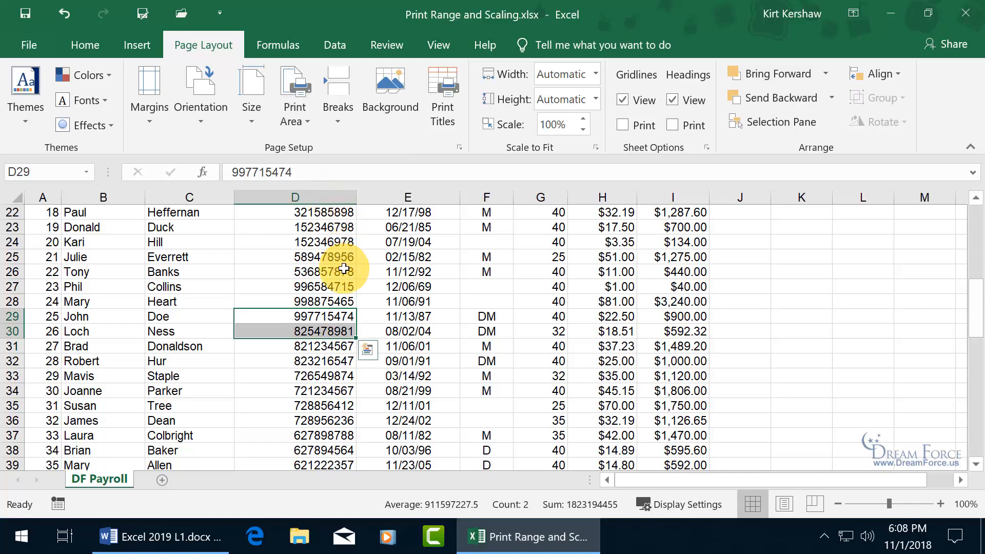
click(329, 286)
scroll(327, 325, up, 7)
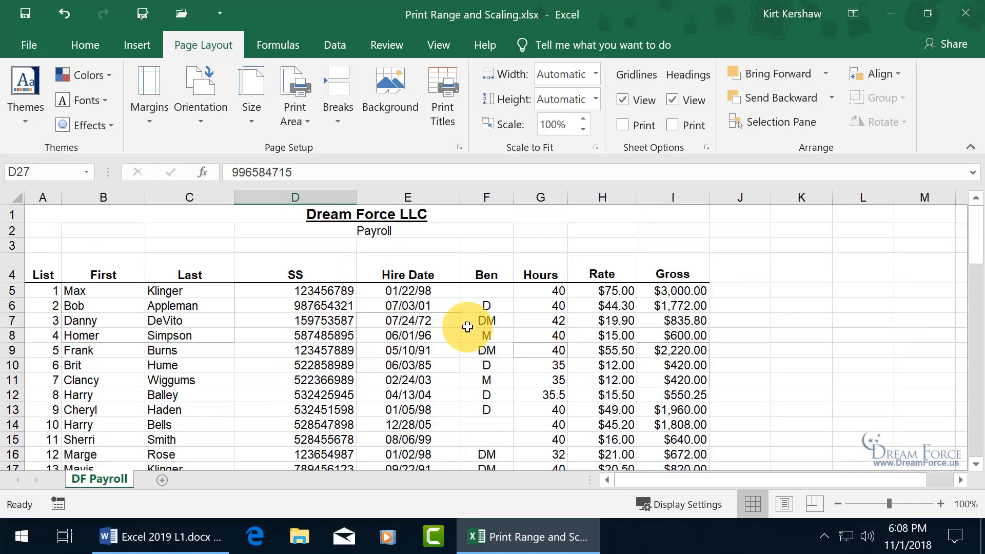
Check the print preview of the extended print area, and return to the worksheet.
click(24, 47)
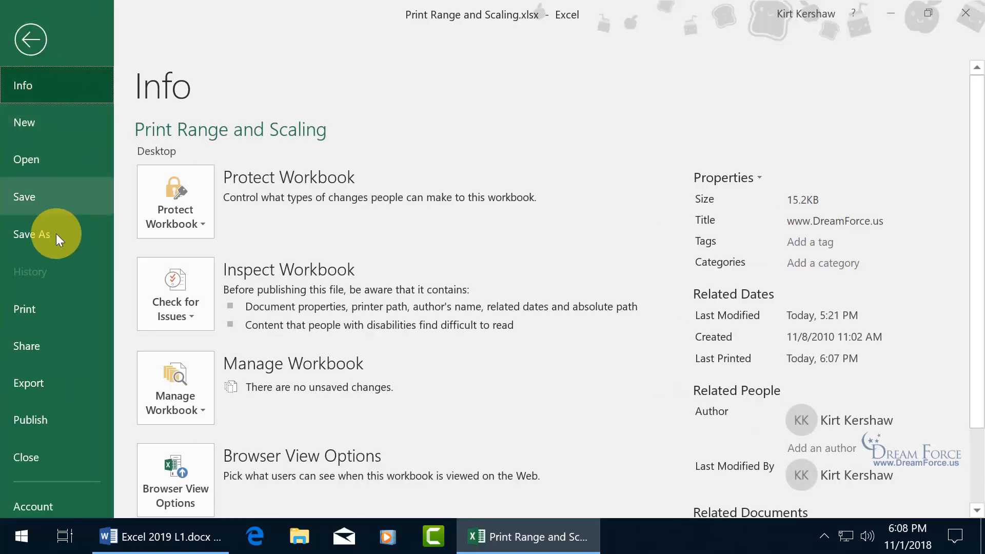
click(39, 304)
drag(977, 249, 969, 346)
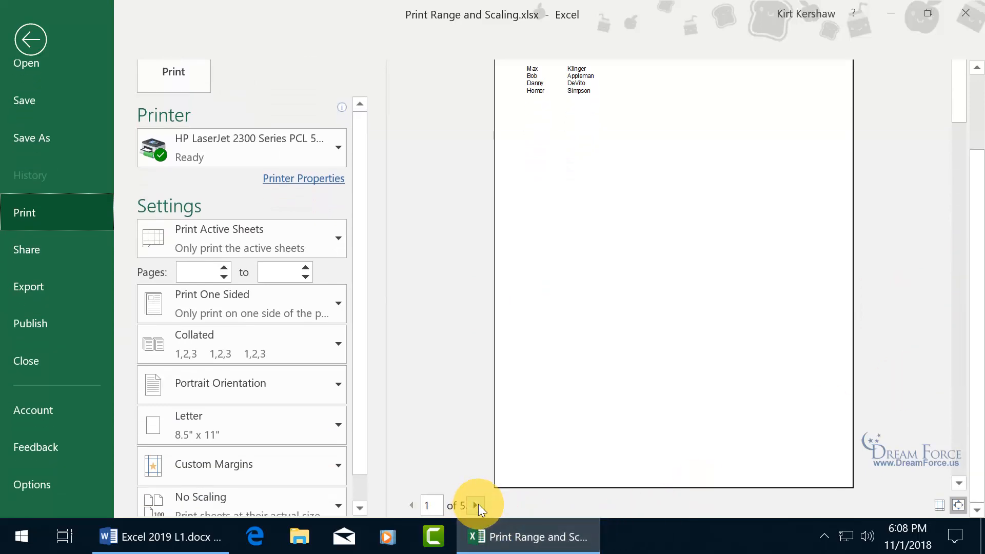
click(30, 40)
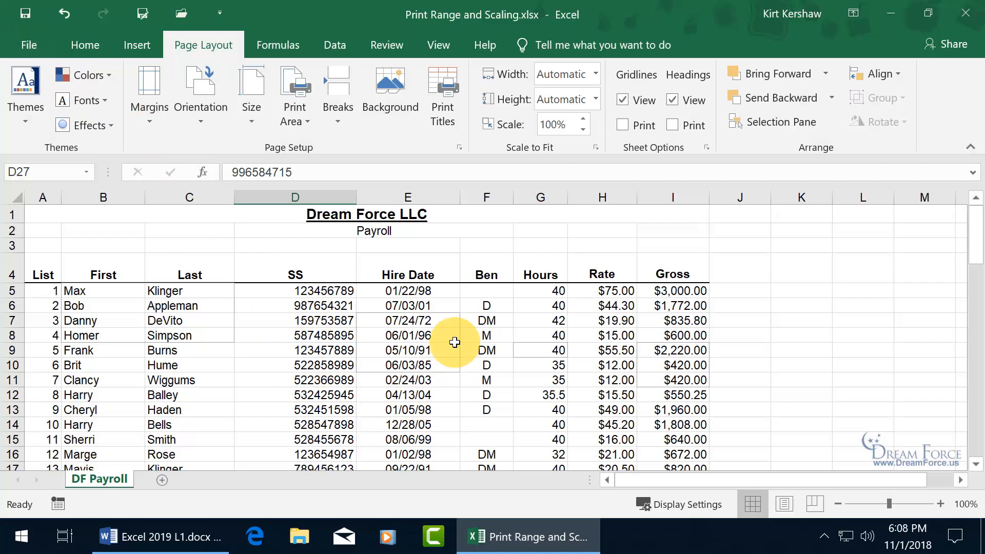
Clear the payroll worksheet's print area, and select cell D5 in the SS column.
click(298, 122)
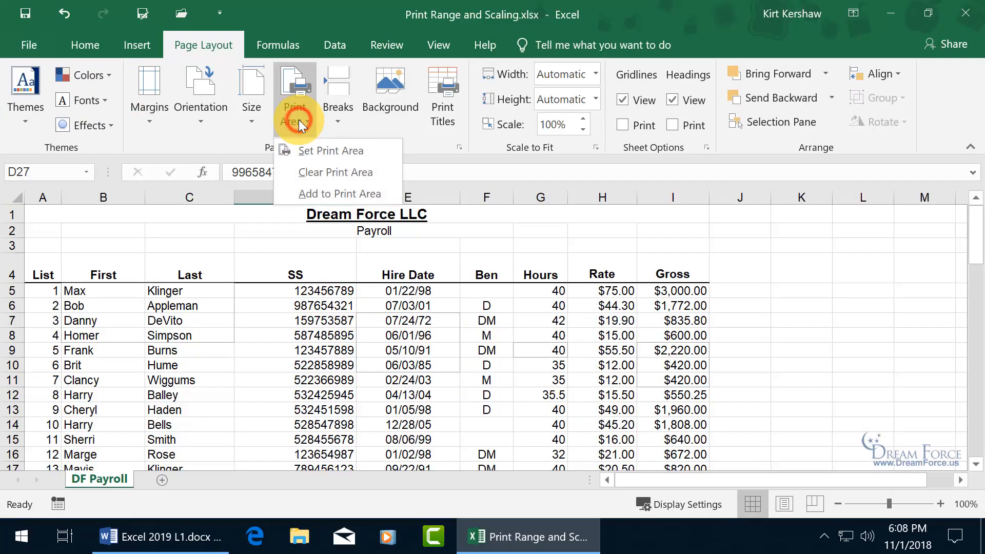
click(325, 173)
scroll(338, 287, down, 6)
click(347, 282)
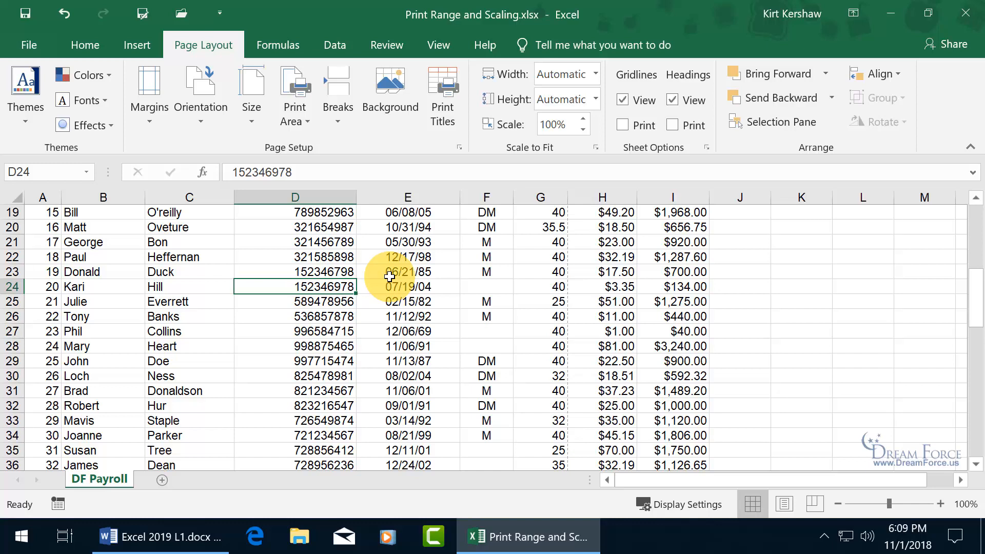
scroll(389, 277, up, 6)
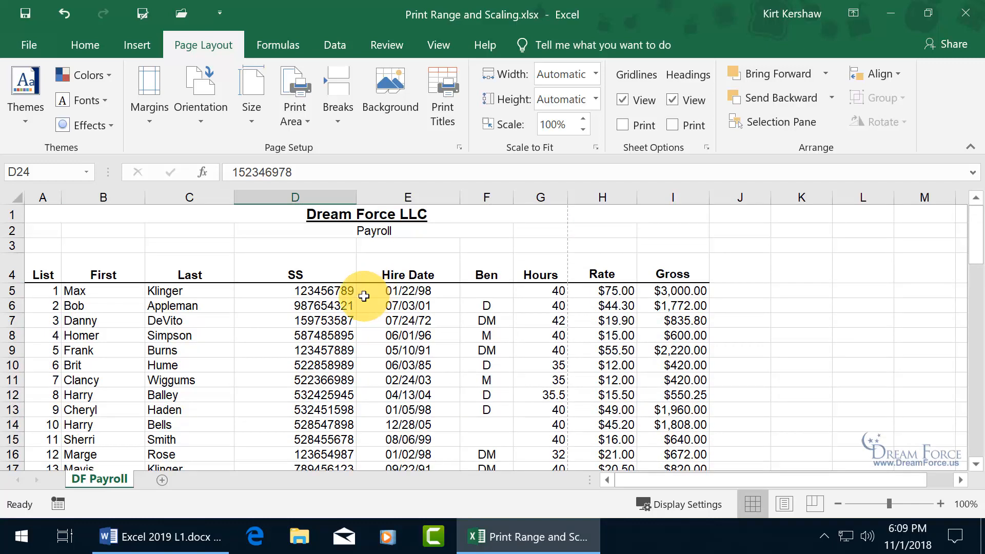
click(330, 290)
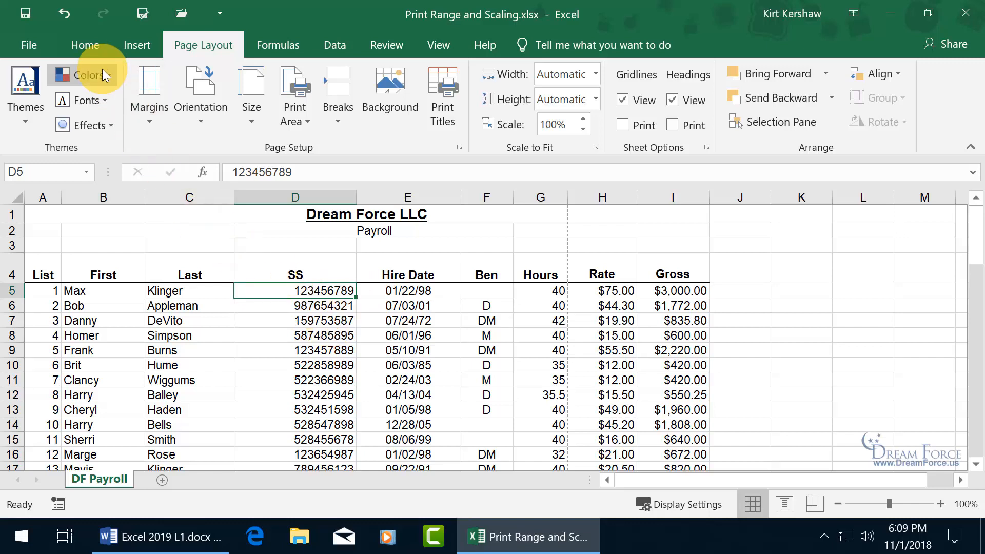
click(87, 48)
drag(102, 272, 656, 430)
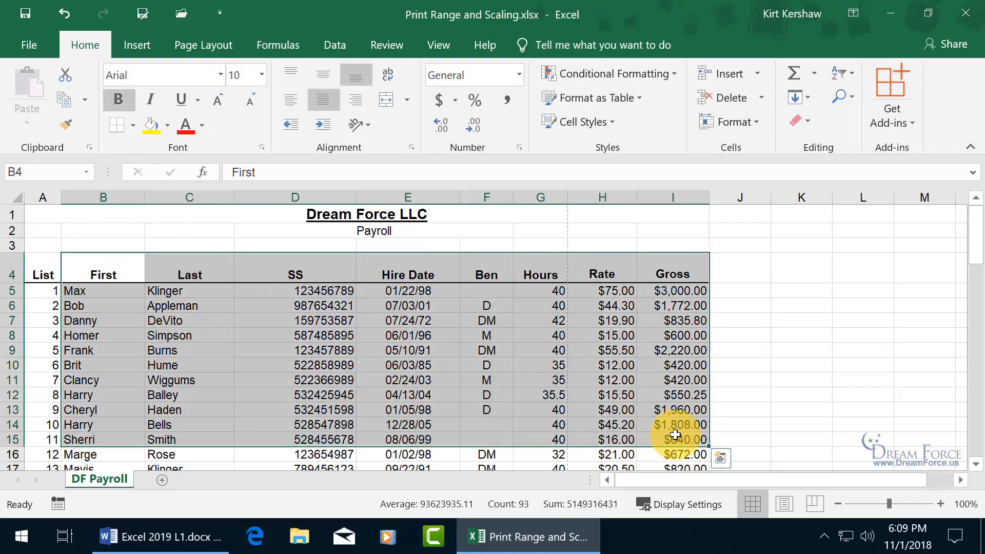
click(262, 74)
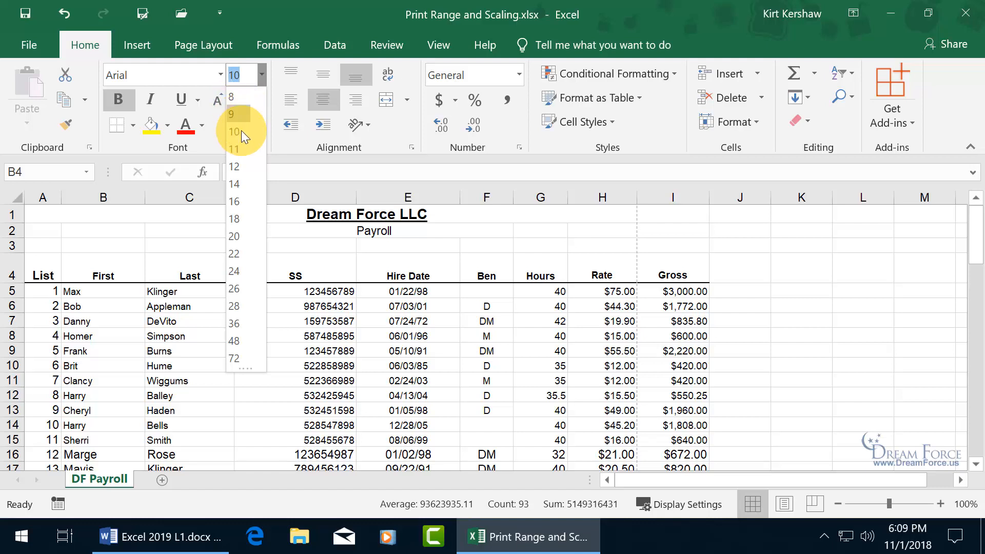
click(310, 300)
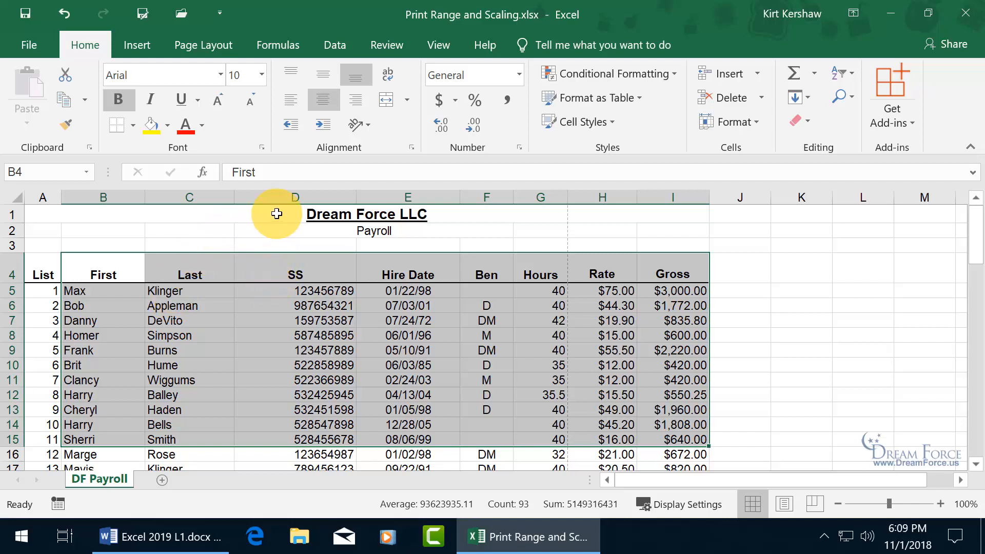
Deselect the payroll range by selecting cell F7, and reduce the print scale to 85%.
click(219, 45)
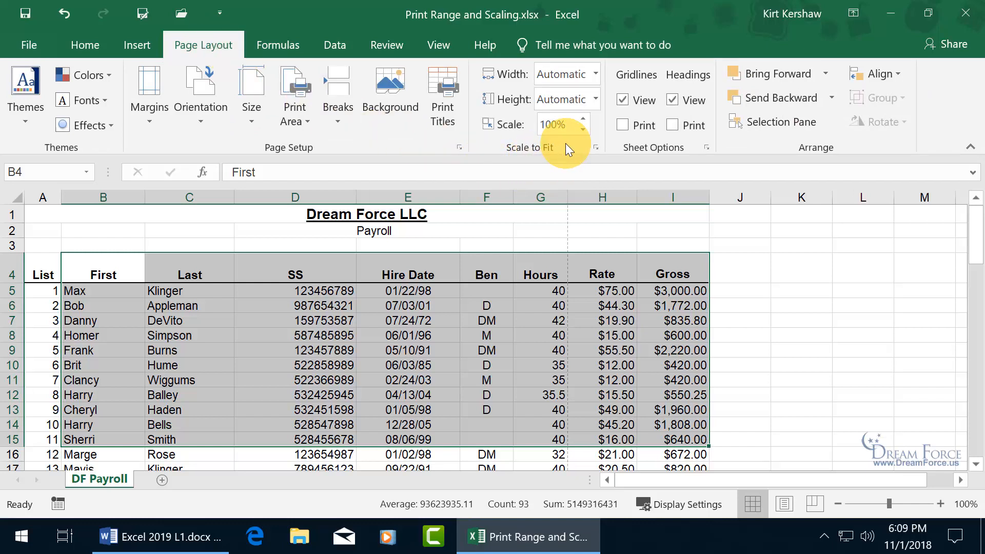
click(469, 313)
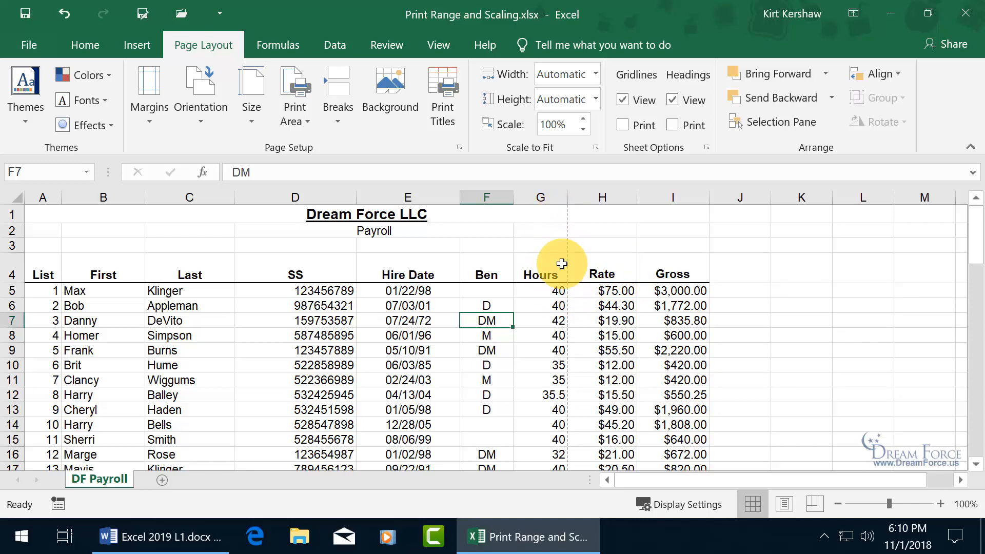
click(584, 129)
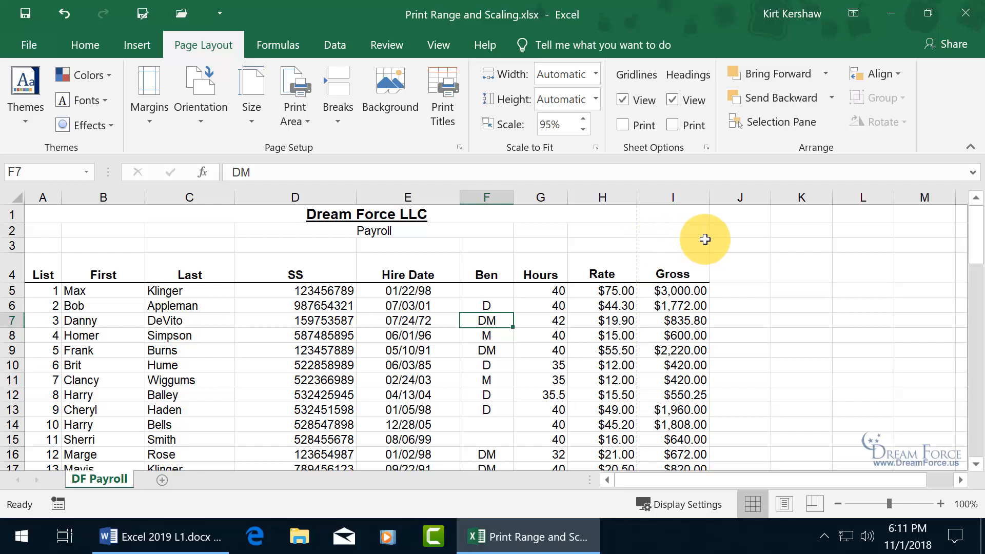
click(582, 129)
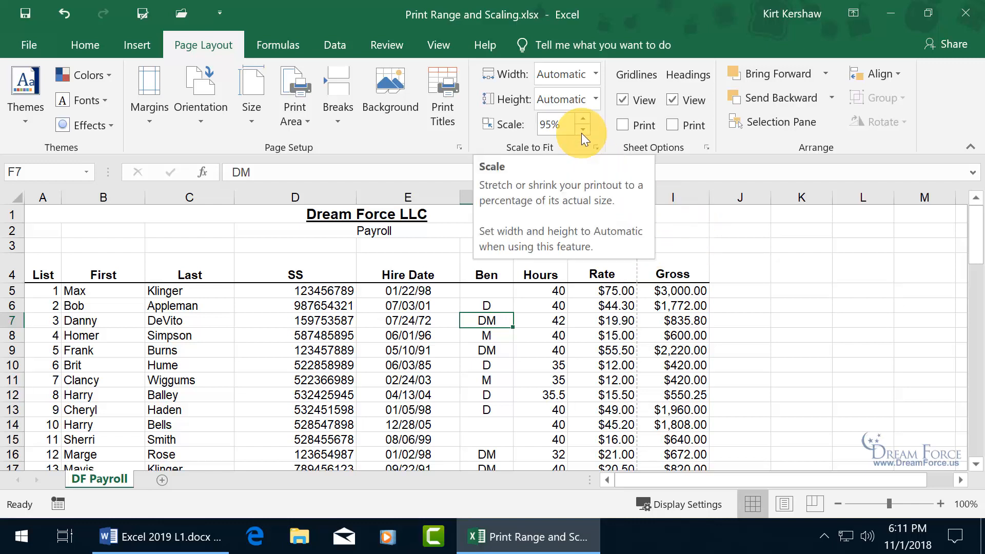
click(582, 129)
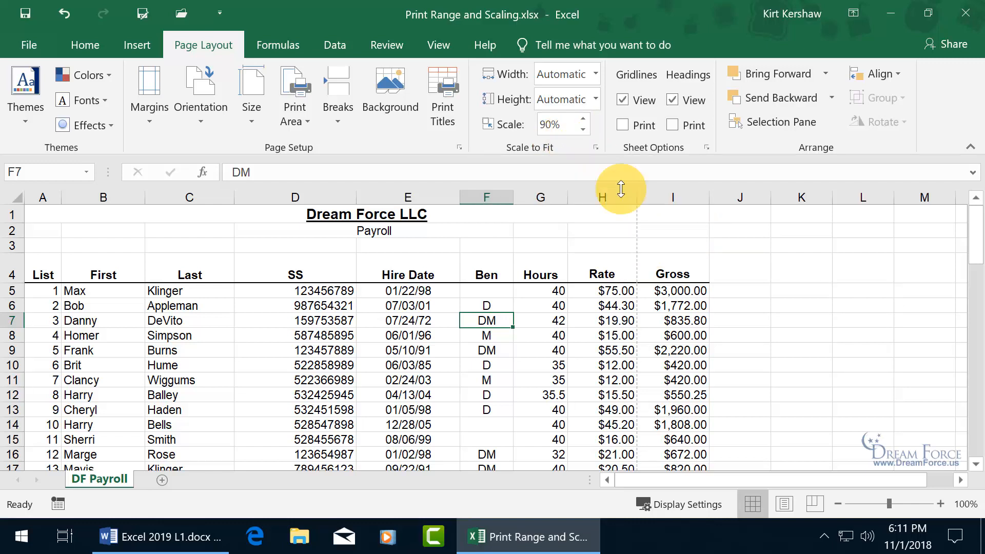
click(583, 130)
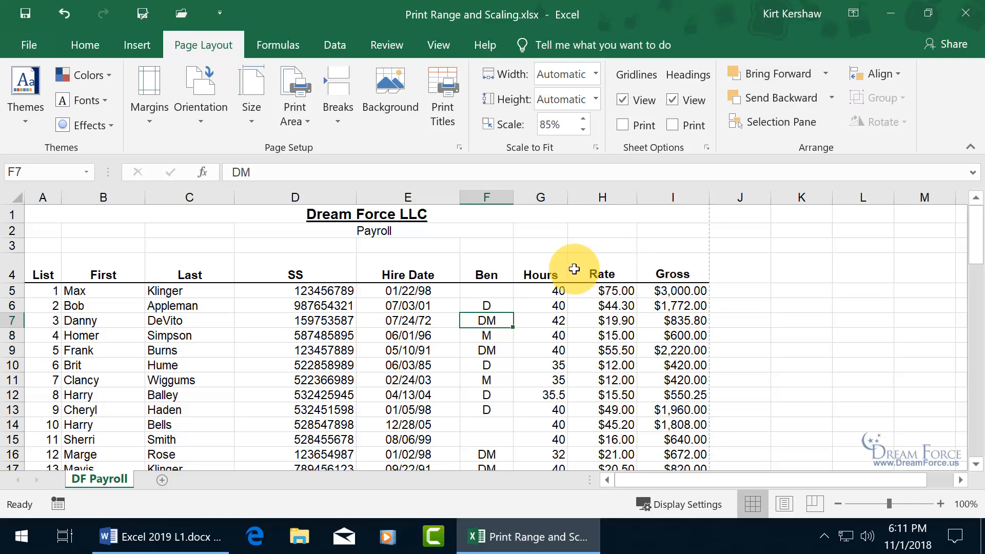
Page through the print preview of the scaled worksheet up to page 3, and return to the worksheet.
click(29, 44)
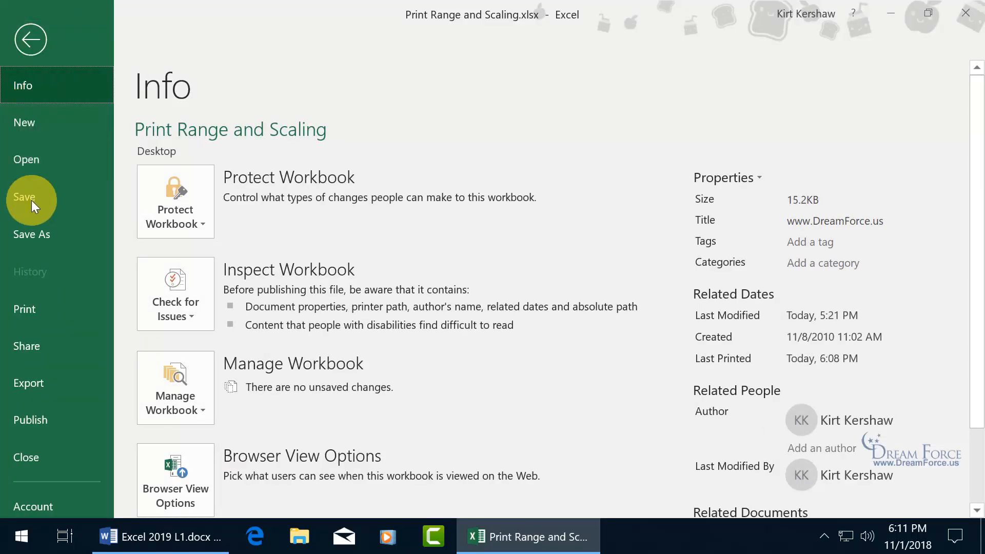
click(30, 310)
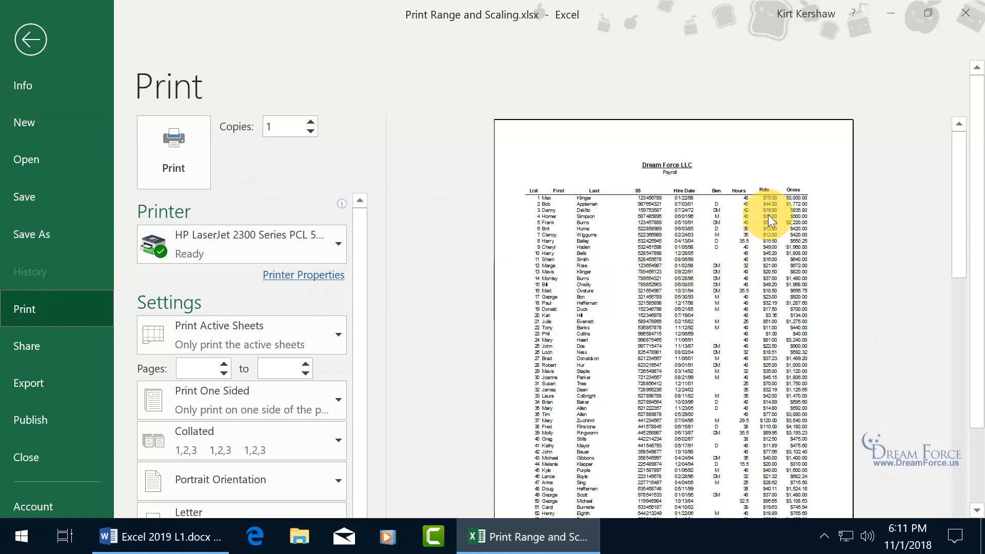
drag(967, 286, 977, 402)
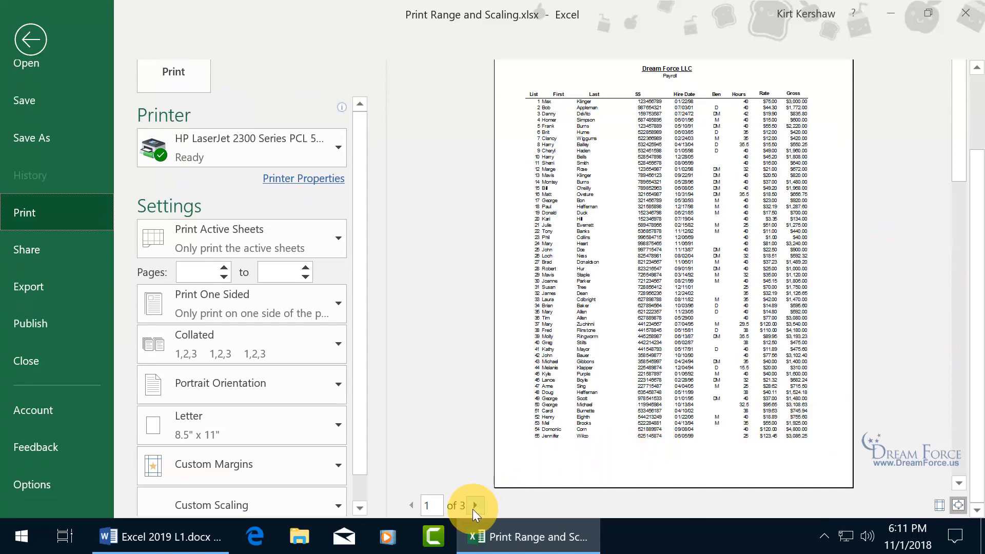
click(472, 509)
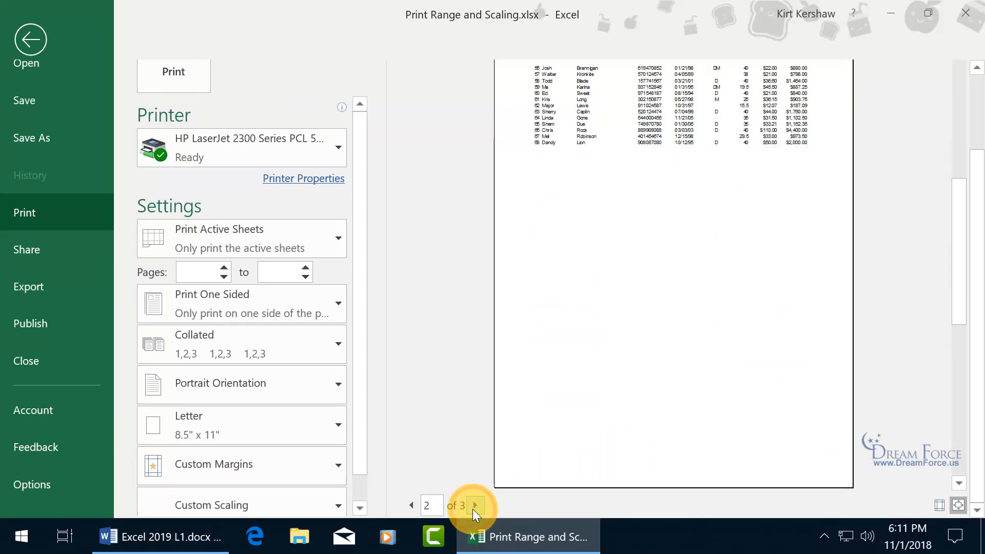
scroll(641, 227, up, 3)
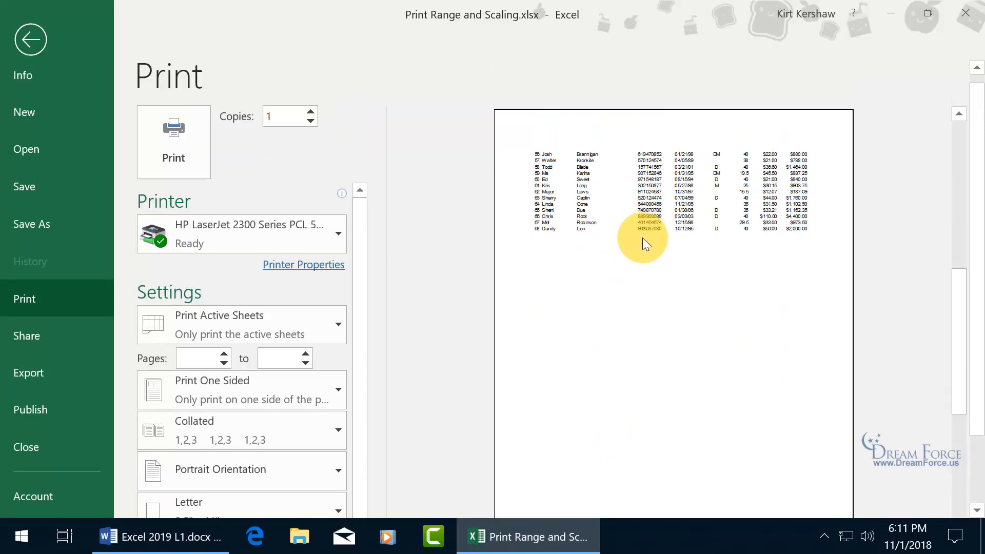
scroll(641, 245, down, 3)
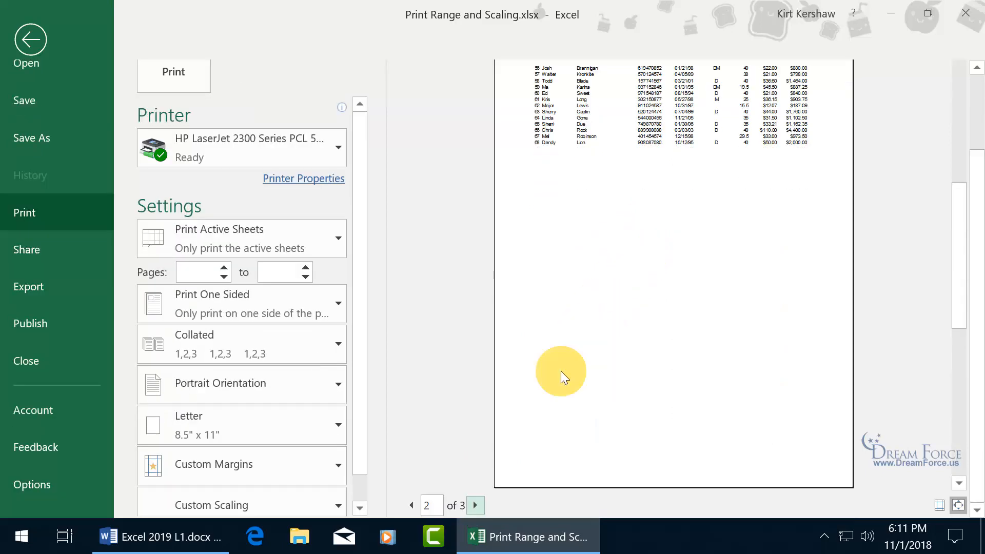
click(482, 504)
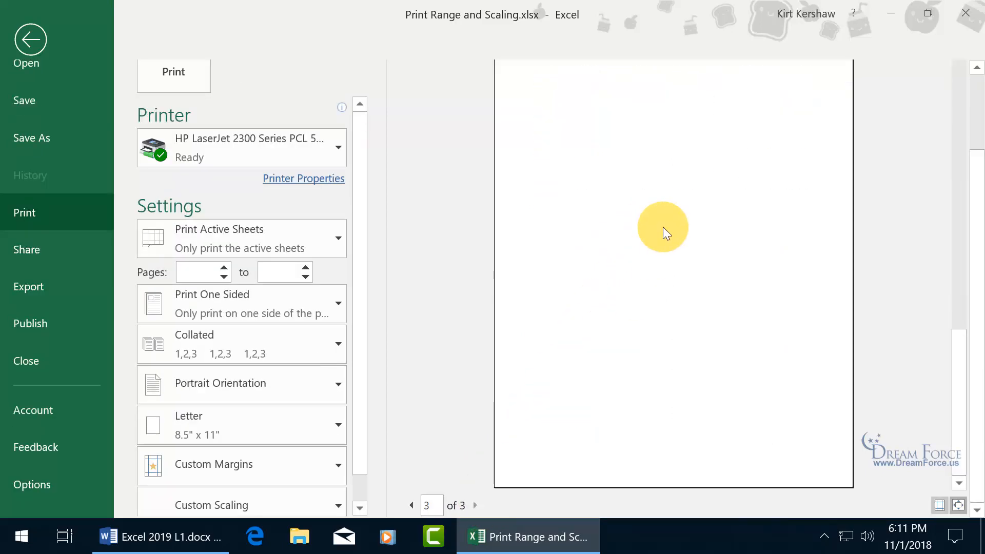
scroll(662, 227, up, 3)
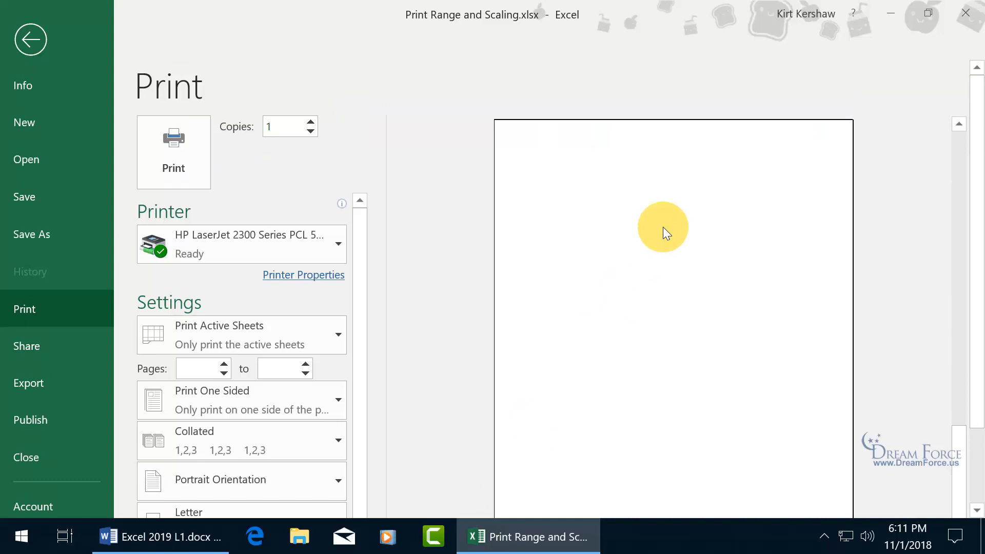
click(31, 39)
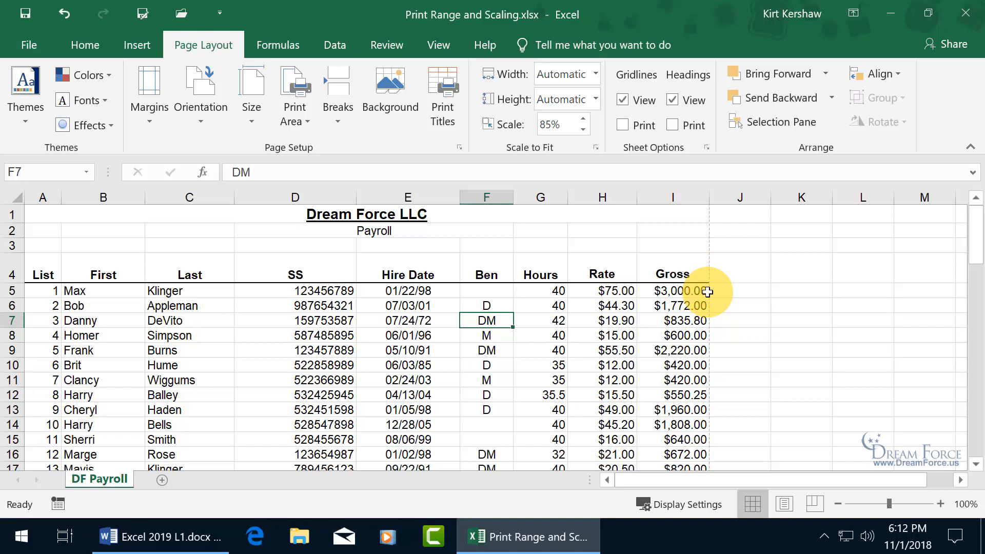
Set the worksheet's print scale to 81%.
click(584, 130)
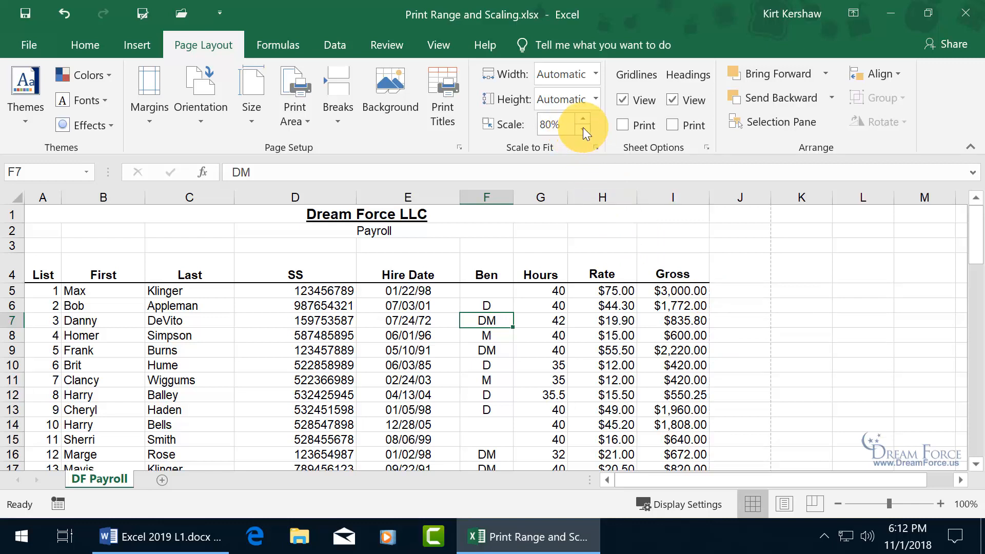
double_click(555, 127)
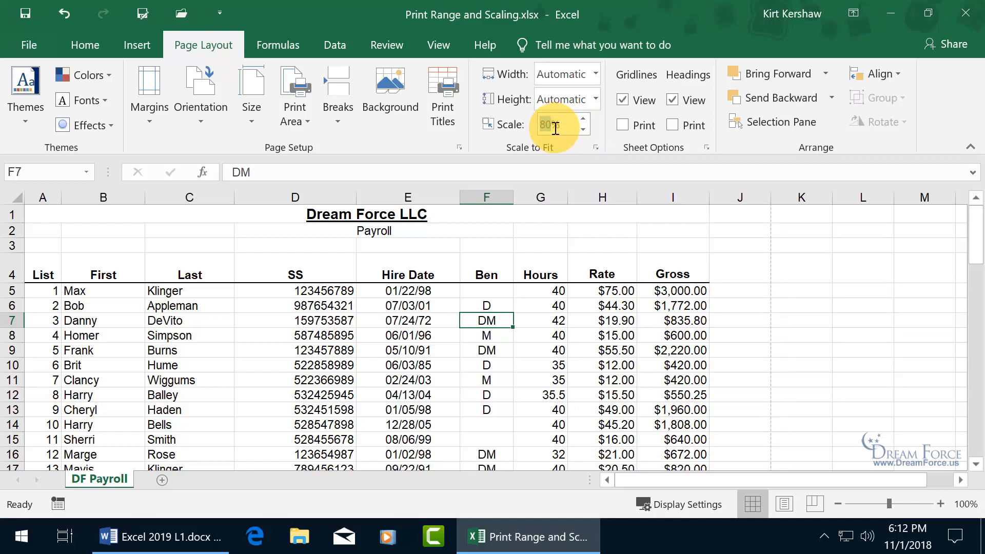
text(81)
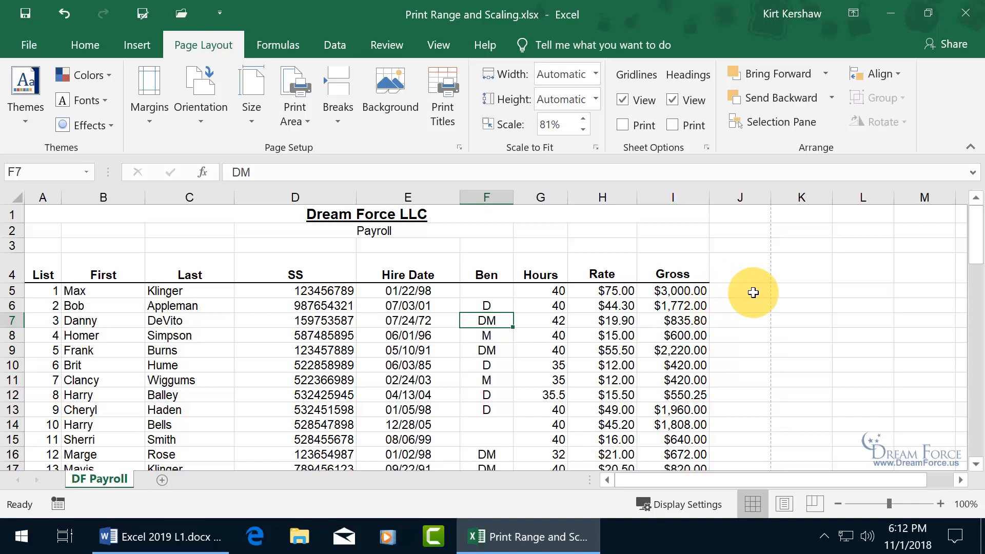
Open the print preview of the rescaled worksheet and examine how the payroll list is laid out through page 2.
click(27, 45)
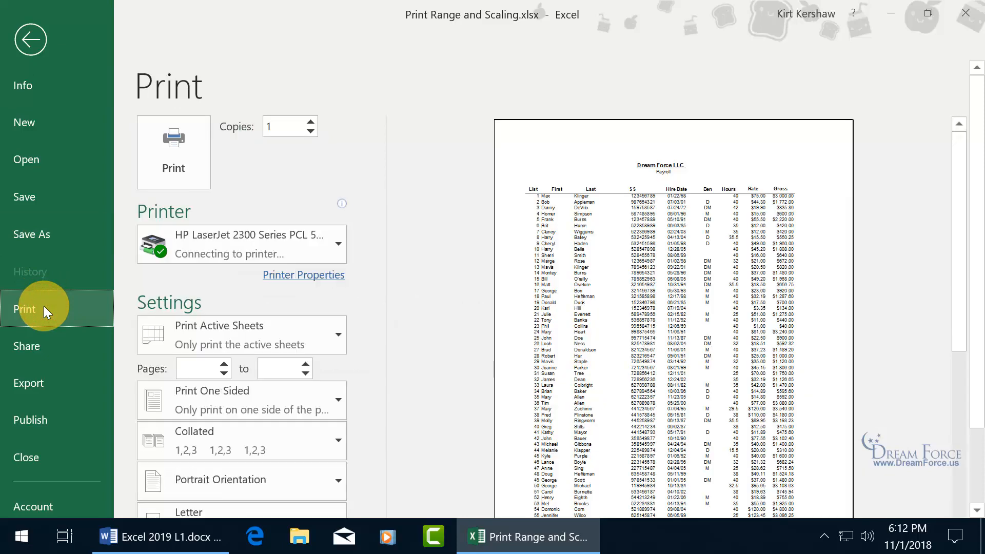
drag(975, 262, 972, 336)
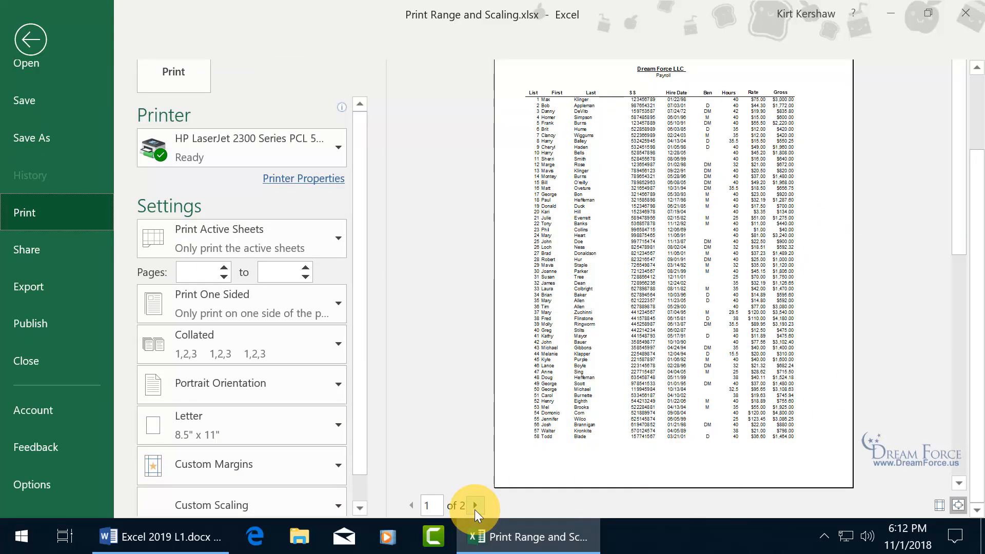
click(475, 508)
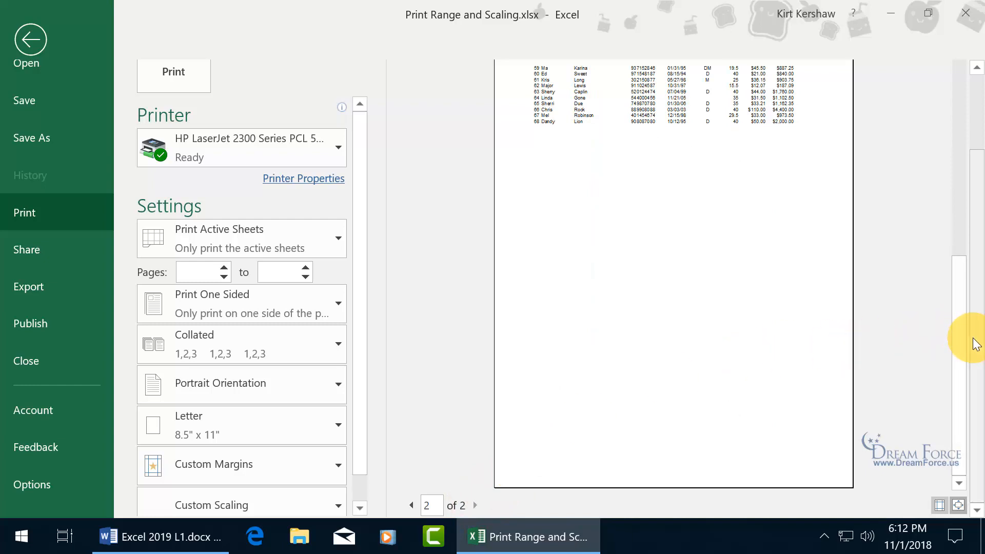
scroll(960, 336, up, 3)
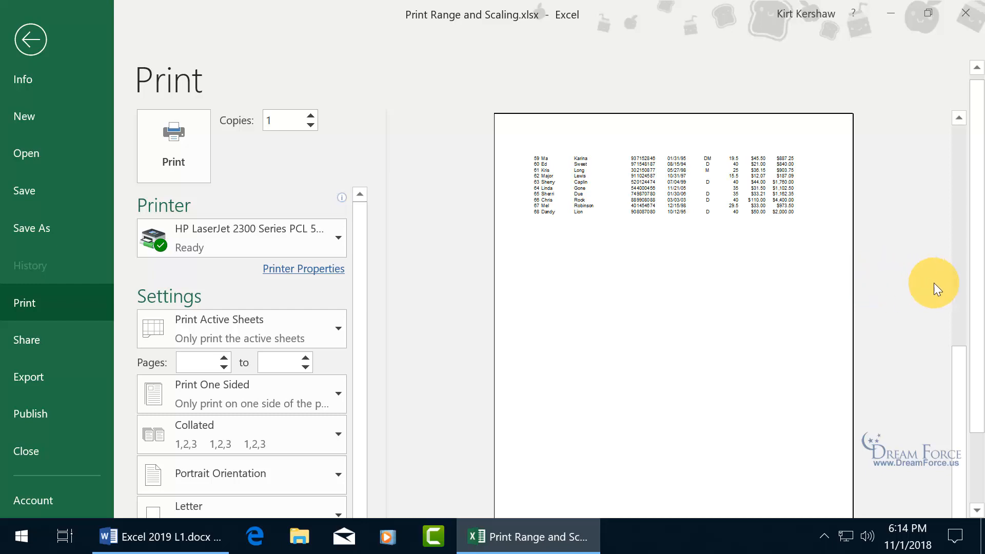
drag(974, 277, 971, 384)
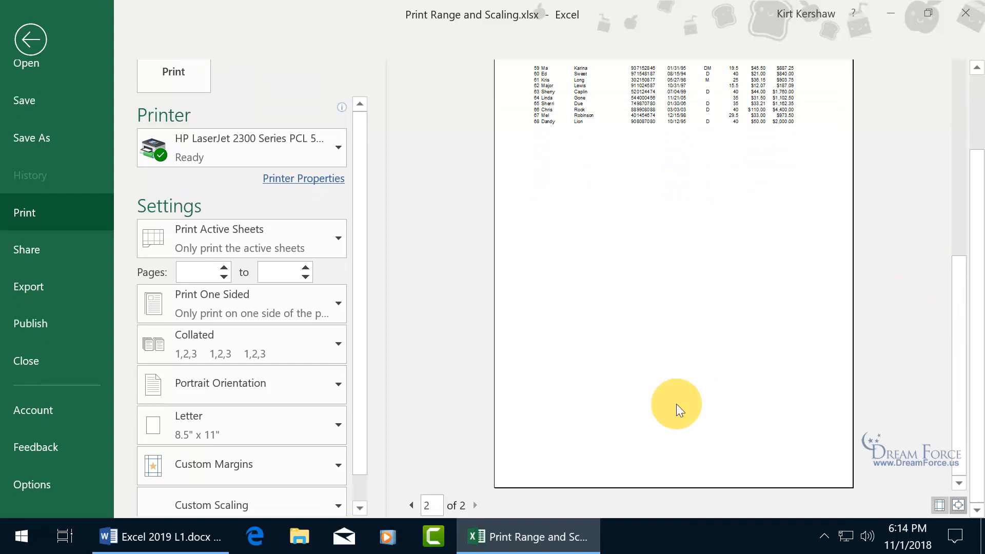
Review the custom scaling options for the printout in Page Setup and close them without making changes.
drag(365, 470, 365, 497)
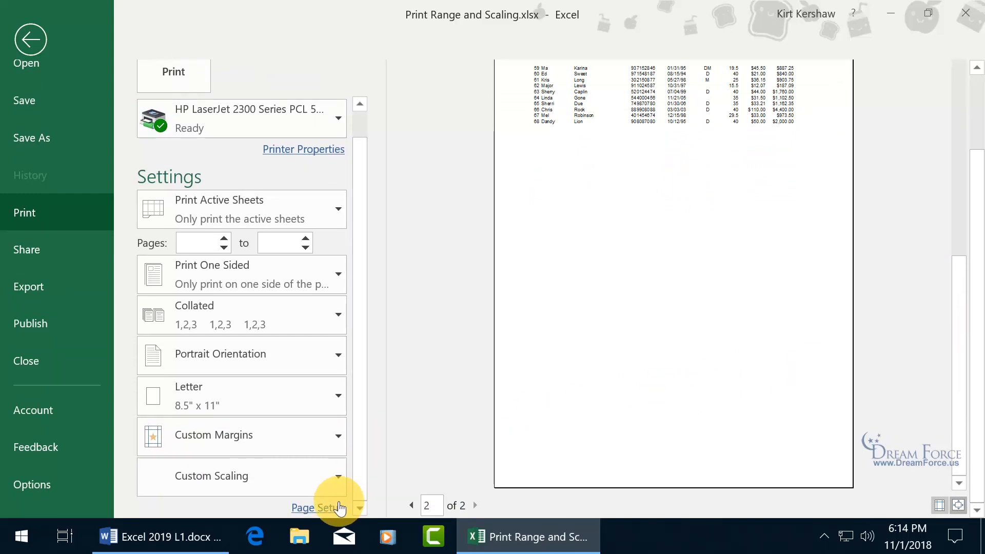
click(239, 476)
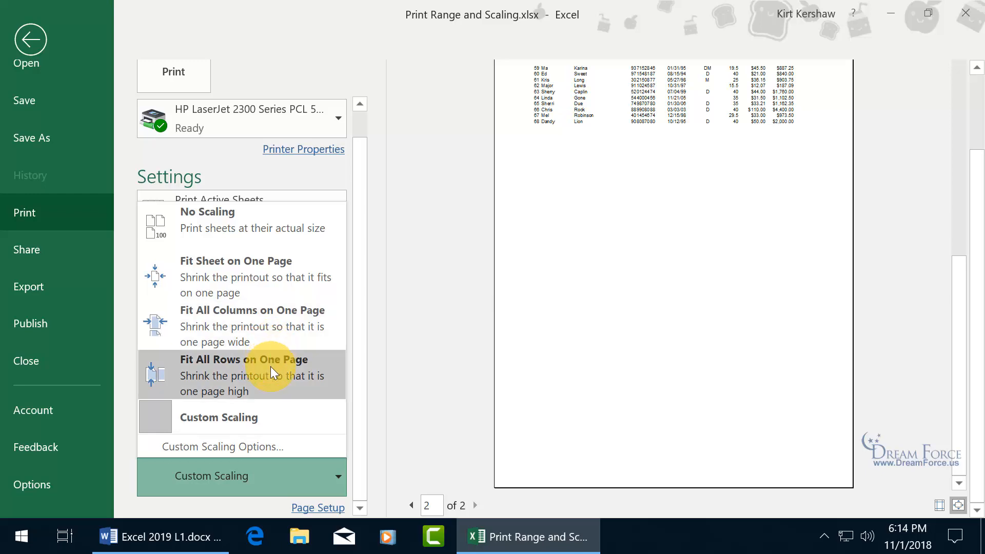
click(268, 450)
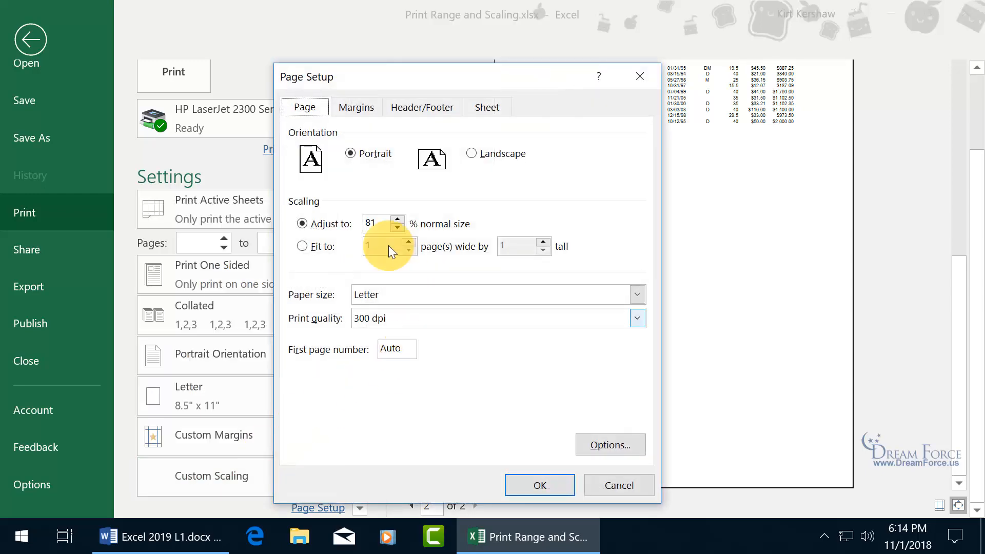
click(639, 76)
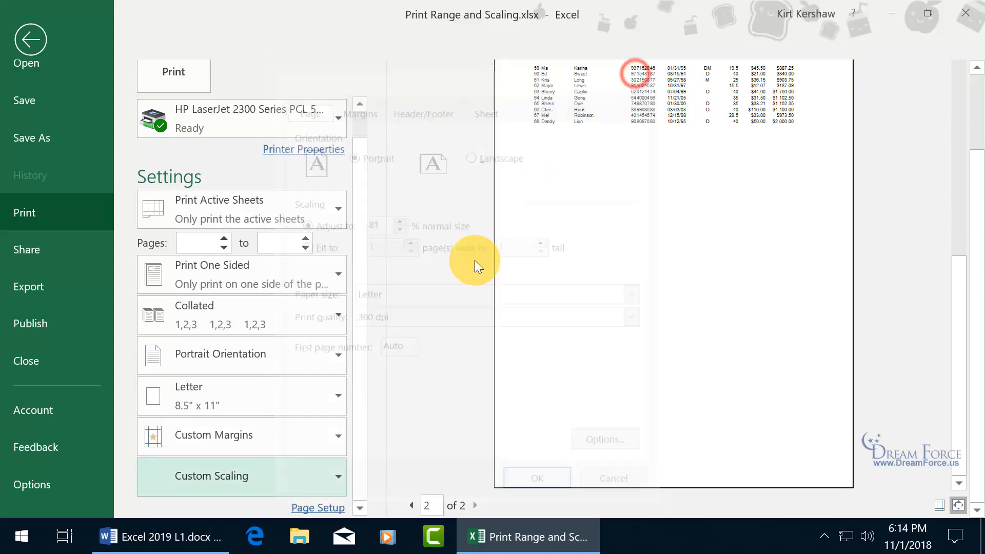
Switch the print scaling from a percentage to fitting the worksheet on 1 page wide by 1 page tall.
click(325, 509)
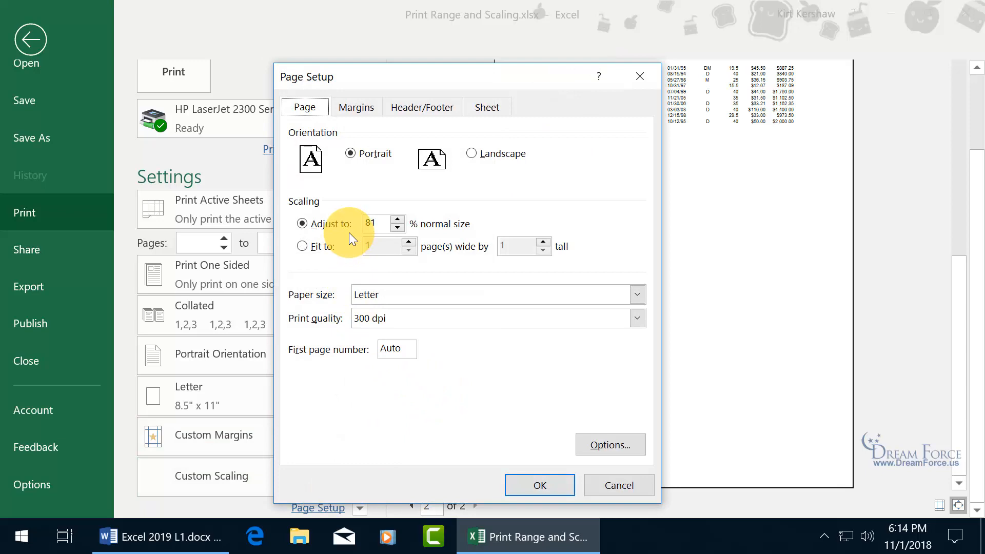
click(374, 220)
drag(373, 220, 415, 222)
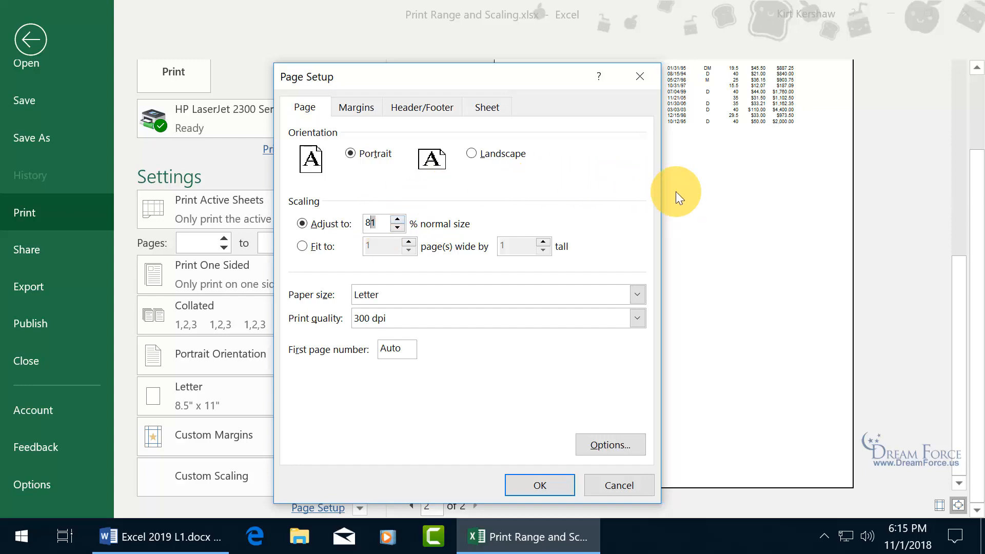
click(302, 245)
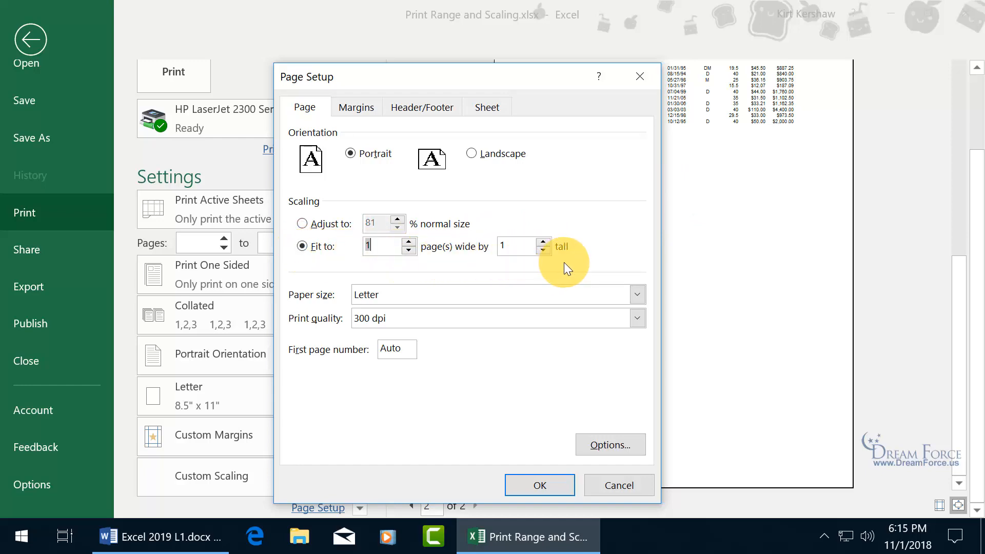
click(537, 484)
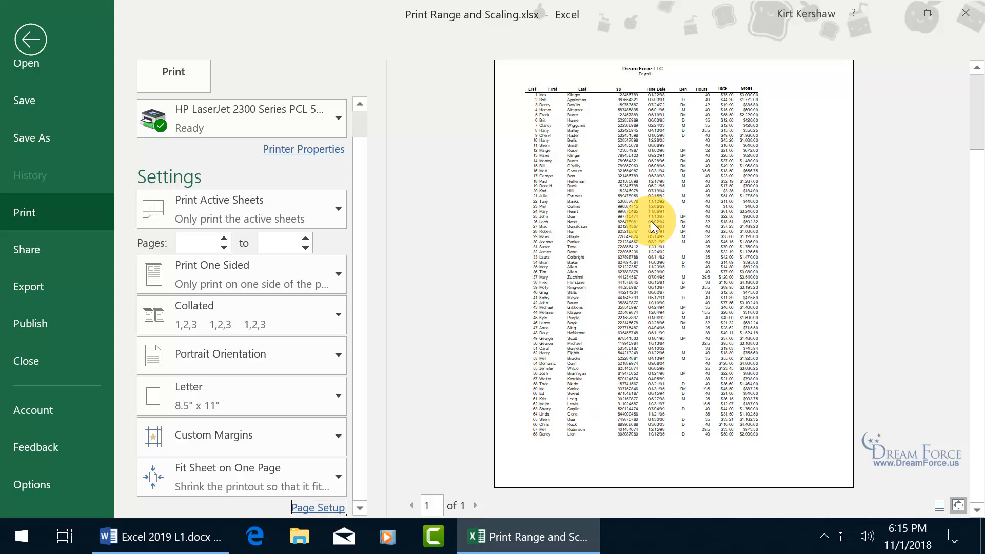
Examine the one-page printout enlarged in the preview, return to the worksheet, and check its scaling values in Page Setup.
click(956, 504)
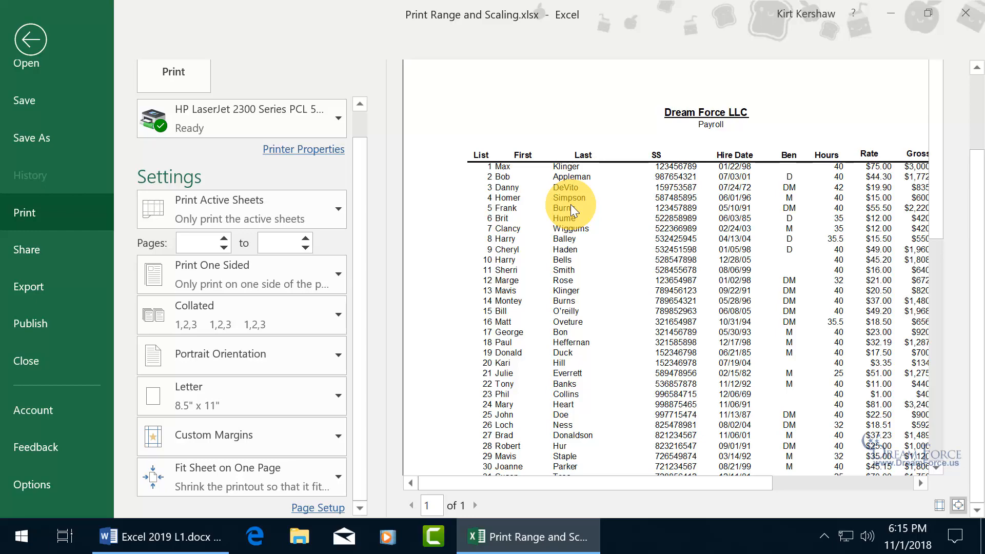
click(28, 32)
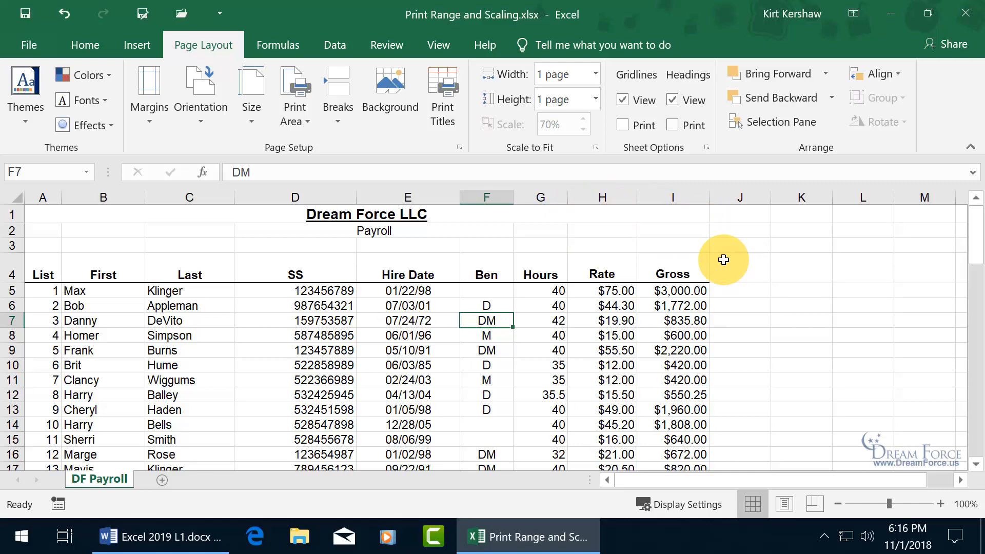
drag(976, 242, 977, 377)
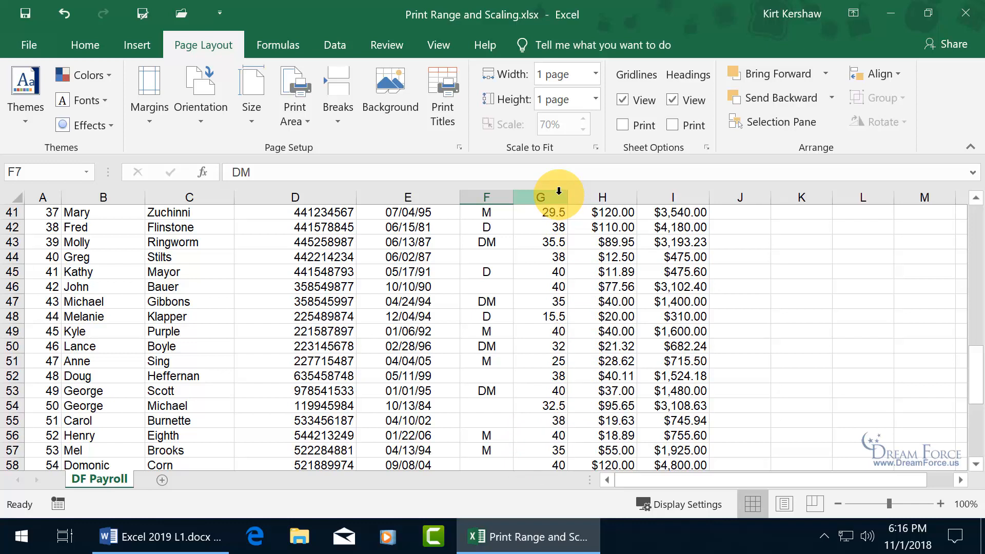
click(459, 148)
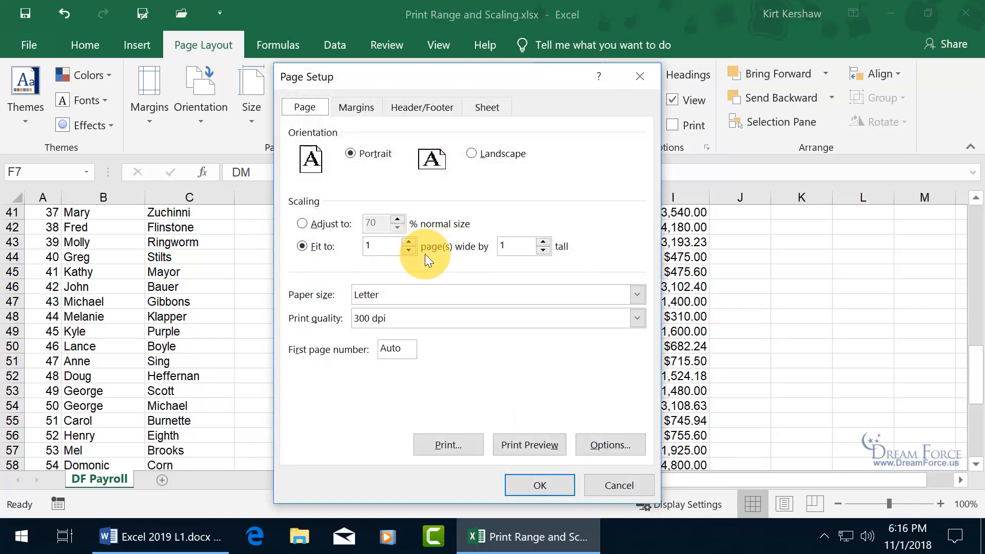
click(641, 78)
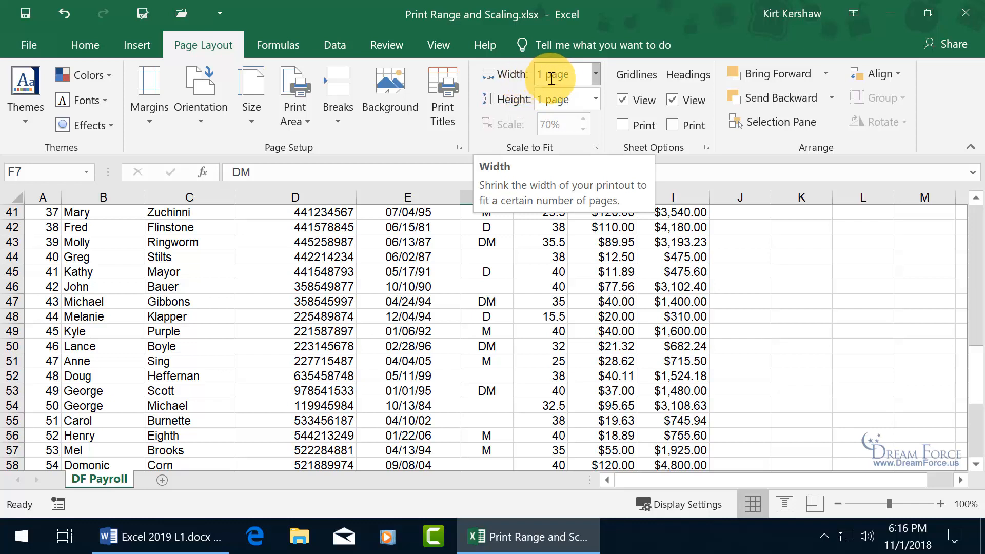
Try a print height of 2 pages, and return both the print width and height to Automatic.
click(596, 100)
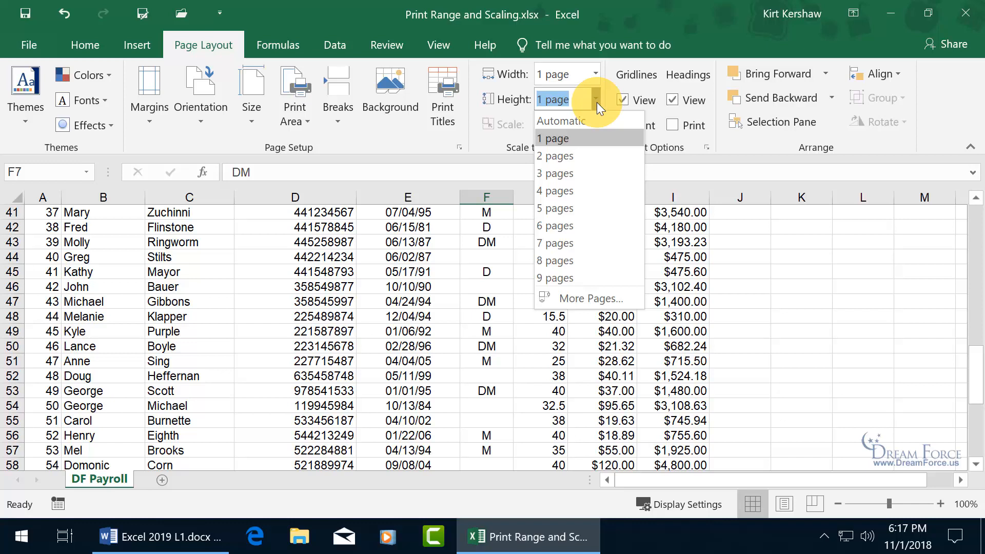
click(566, 155)
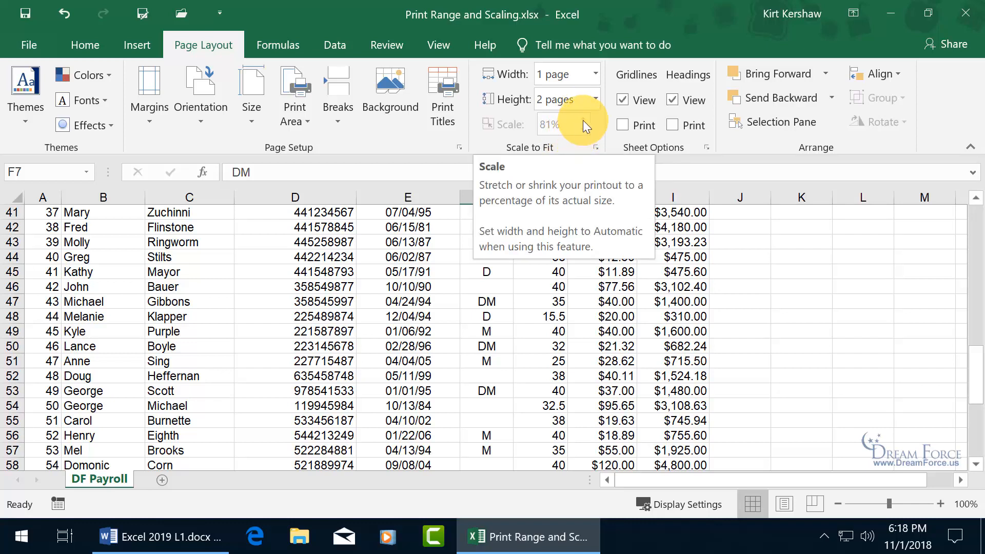
click(595, 74)
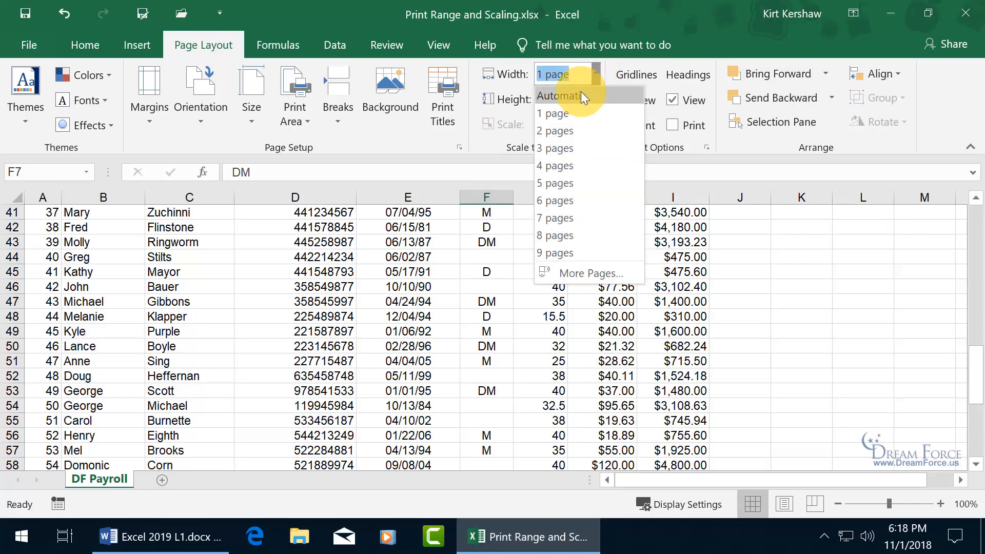
click(581, 91)
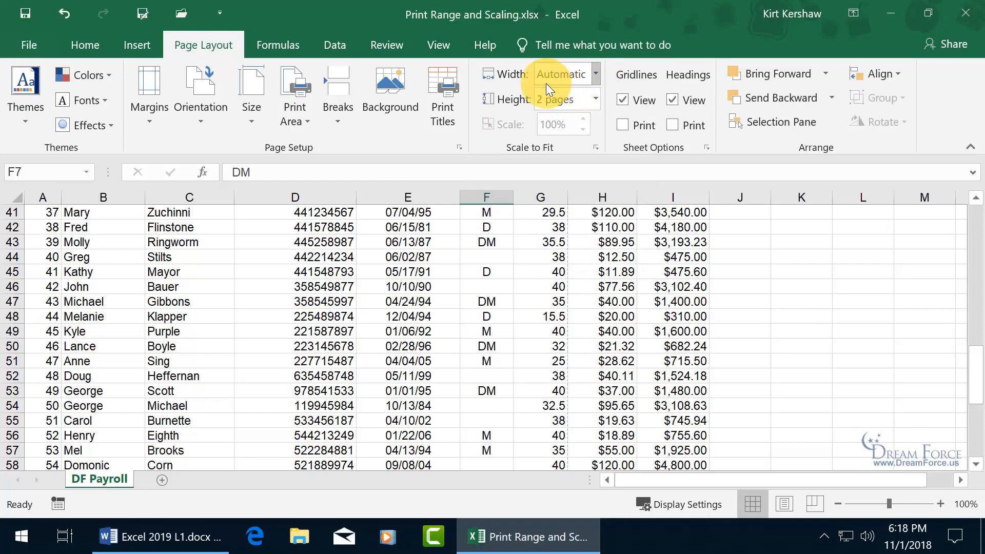
click(594, 100)
click(569, 125)
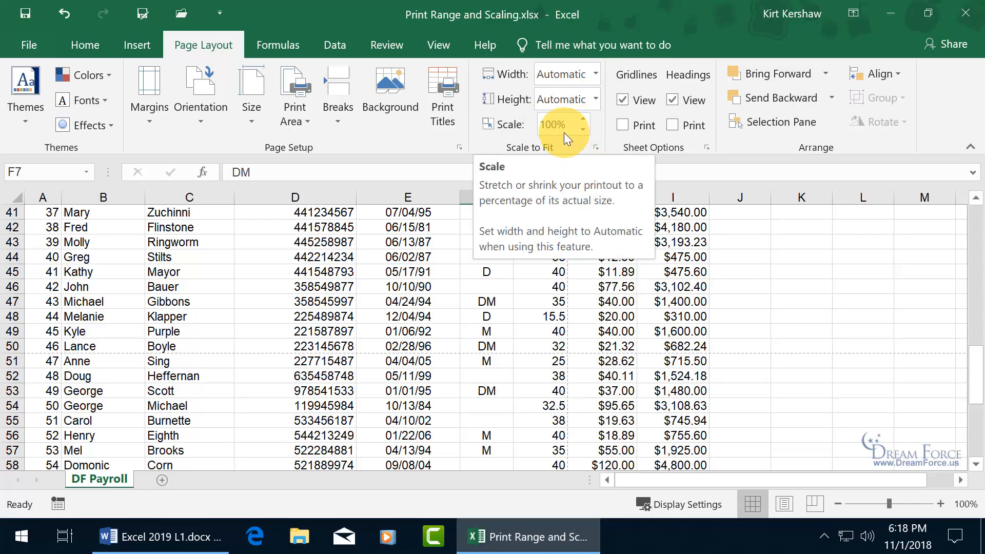
Lower the print scale to 90%, and raise it in increments to 115%.
click(583, 130)
click(582, 130)
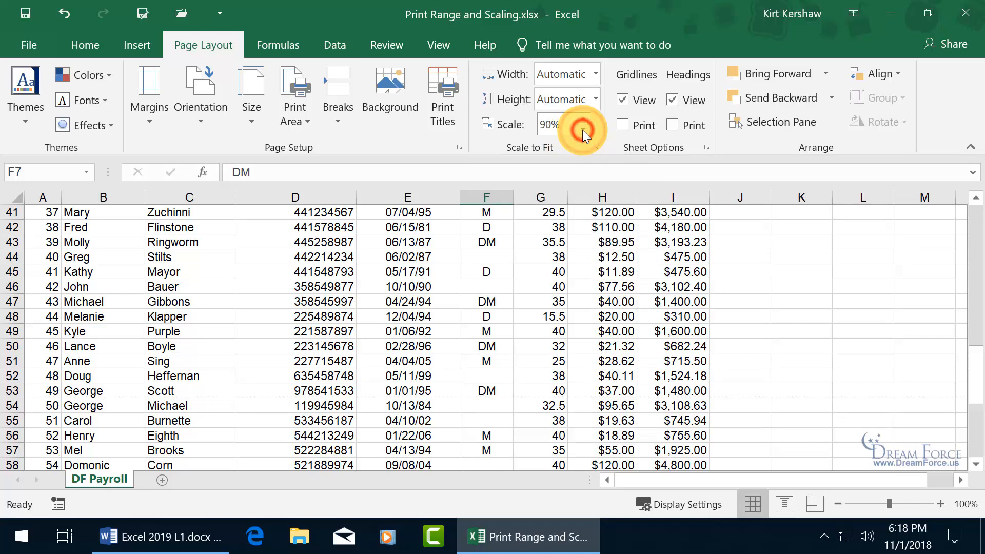
click(582, 121)
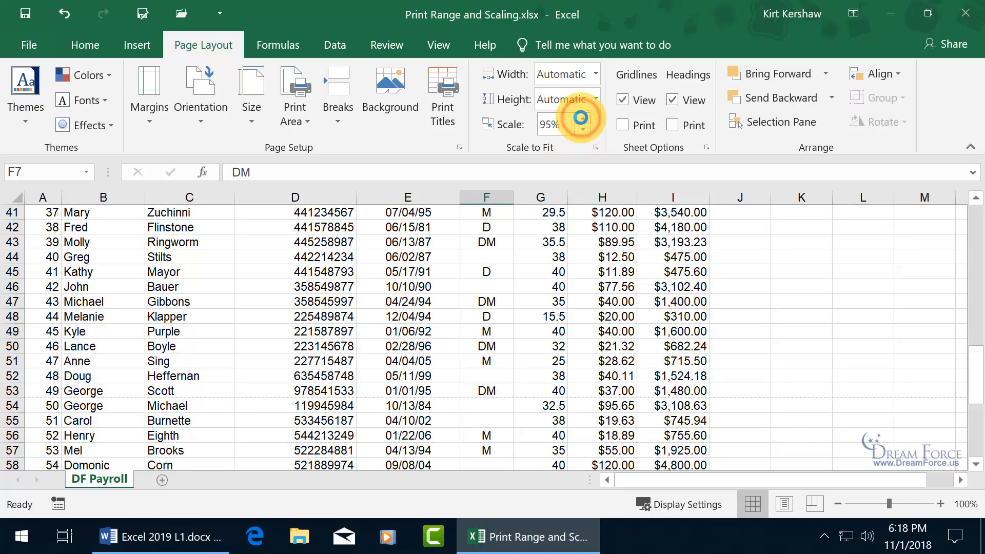
click(582, 121)
click(583, 121)
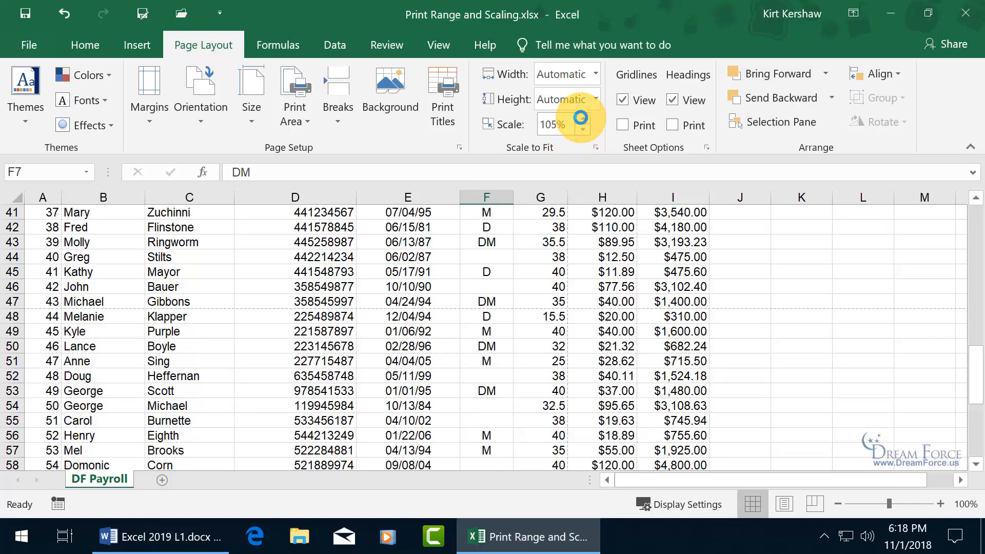
click(582, 121)
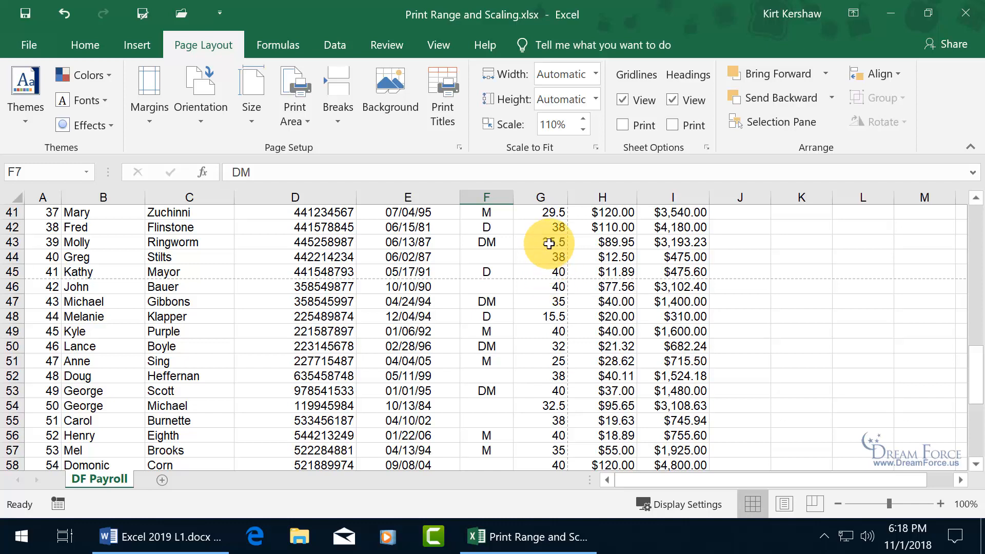
click(583, 118)
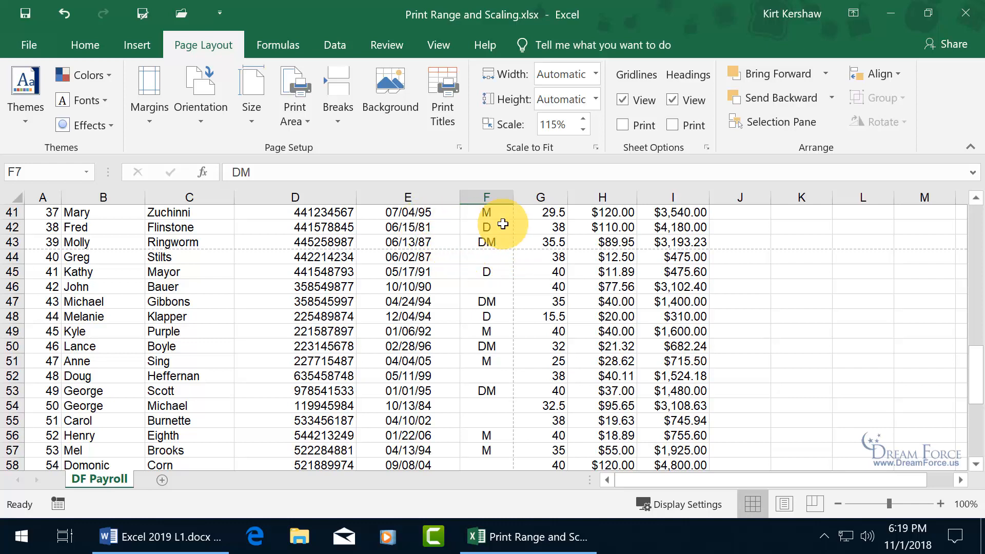
Examine the dashed page breaks around the payroll list by selecting cells in different page sections, including E48 and H46.
click(434, 226)
click(435, 315)
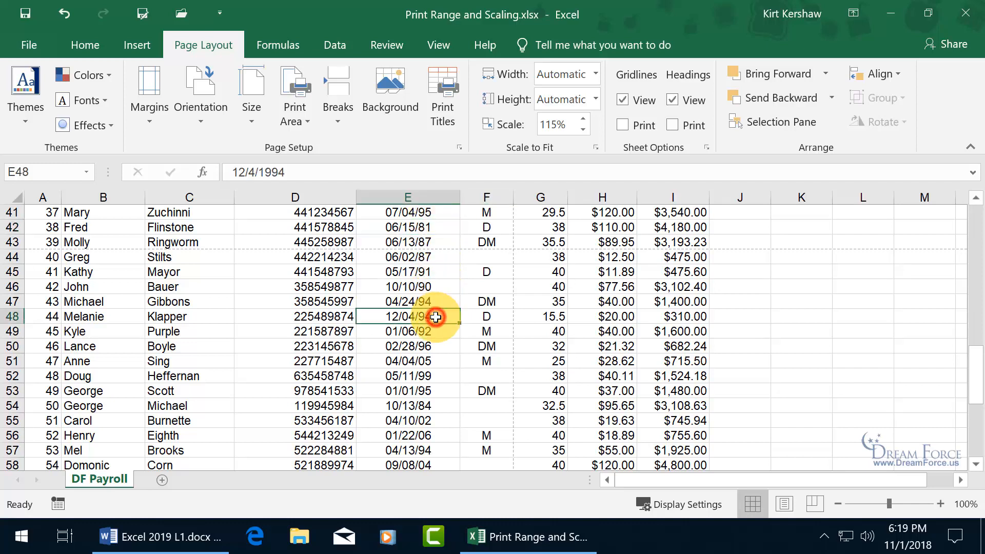
scroll(440, 311, down, 3)
scroll(439, 311, down, 4)
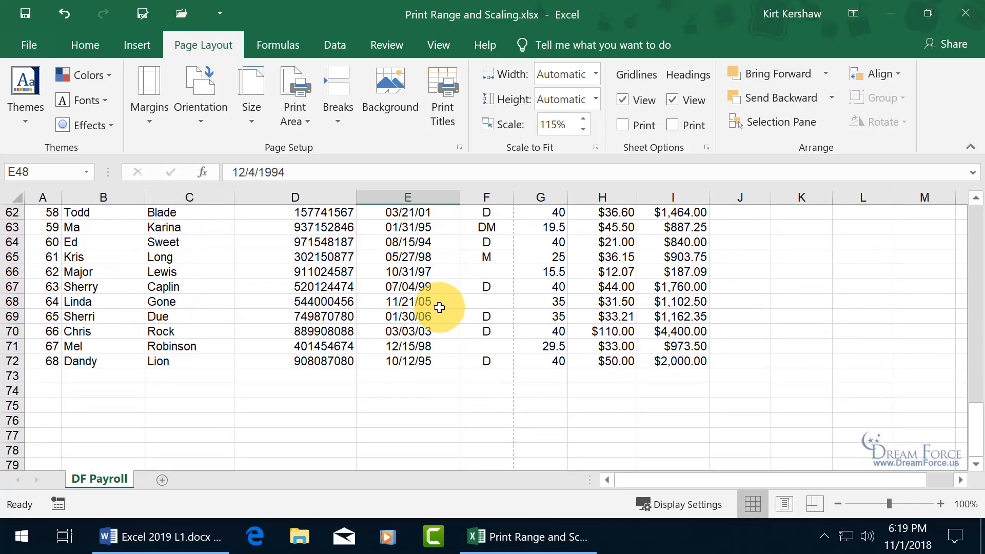
scroll(439, 308, up, 5)
scroll(440, 304, up, 3)
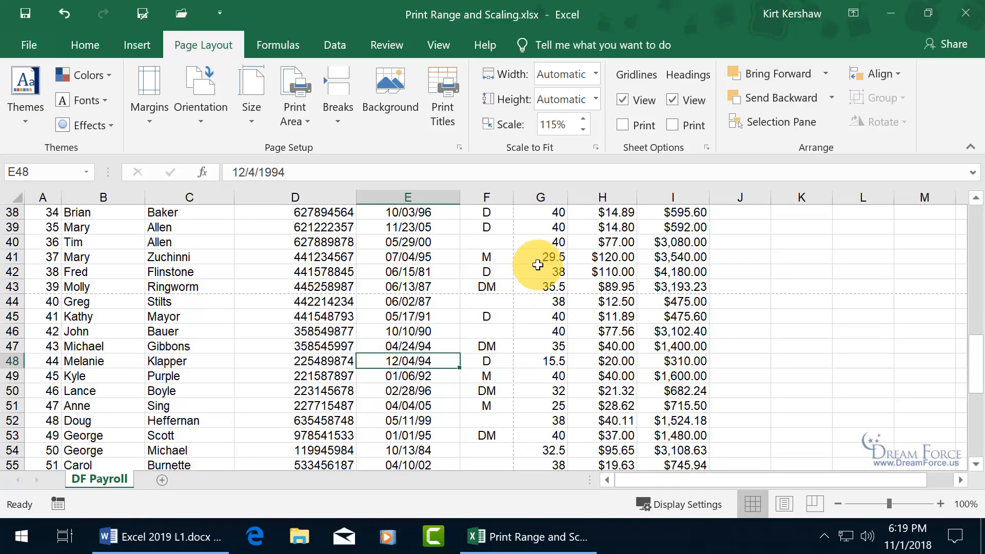
click(611, 226)
click(612, 331)
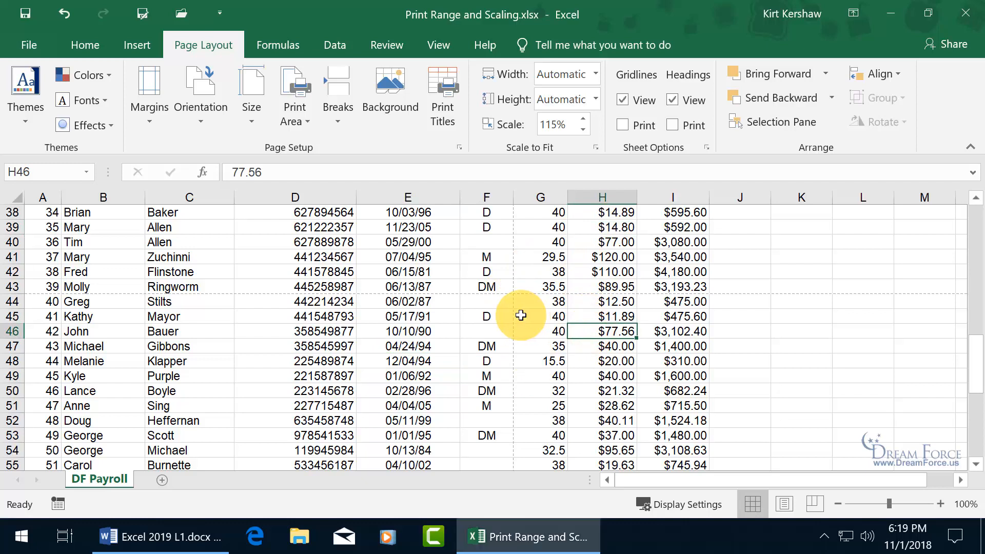
Increase the worksheet's print scale to 140%.
click(583, 118)
click(583, 118)
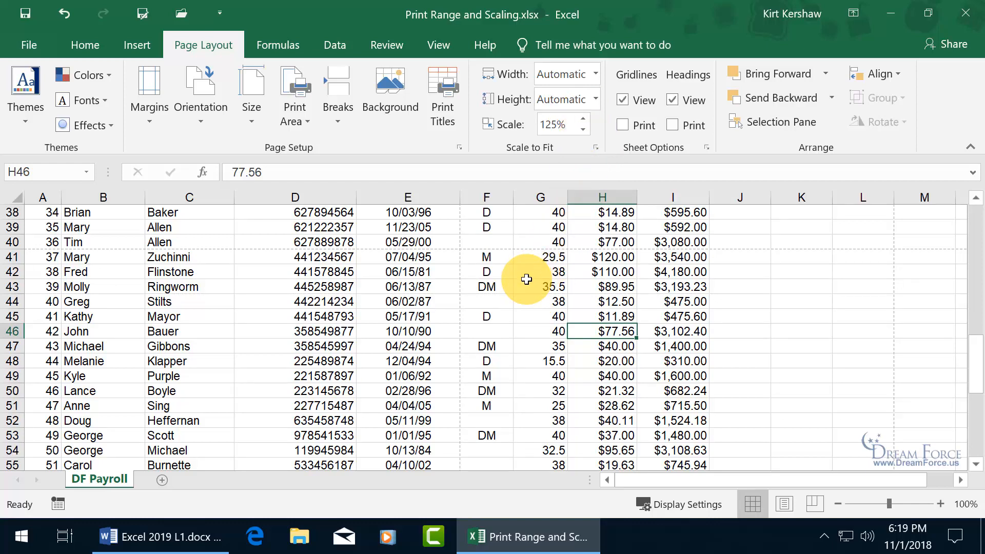
click(581, 118)
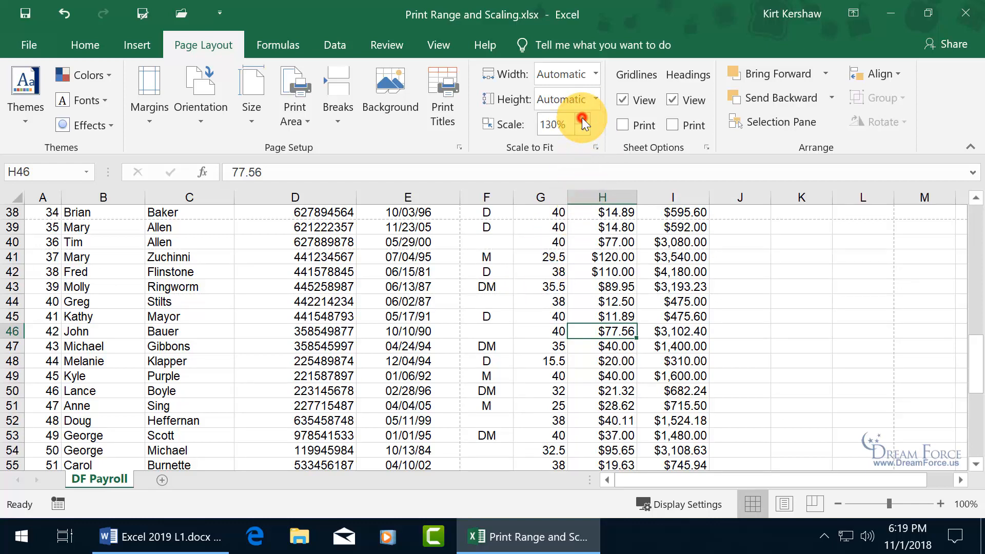
click(582, 118)
click(581, 118)
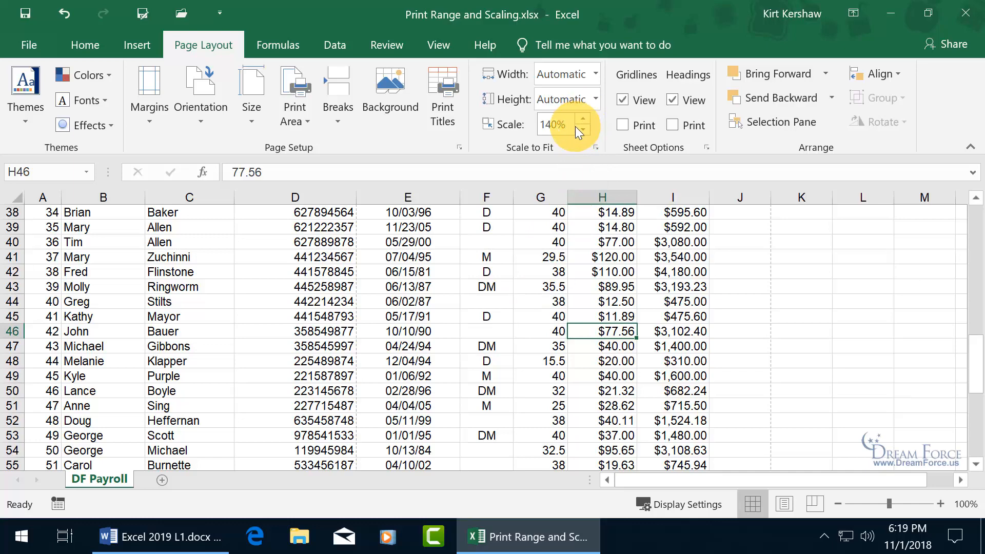
Examine the print preview, the print scaling choices and the scaling options in Page Setup, and leave Page Setup without changes.
click(16, 45)
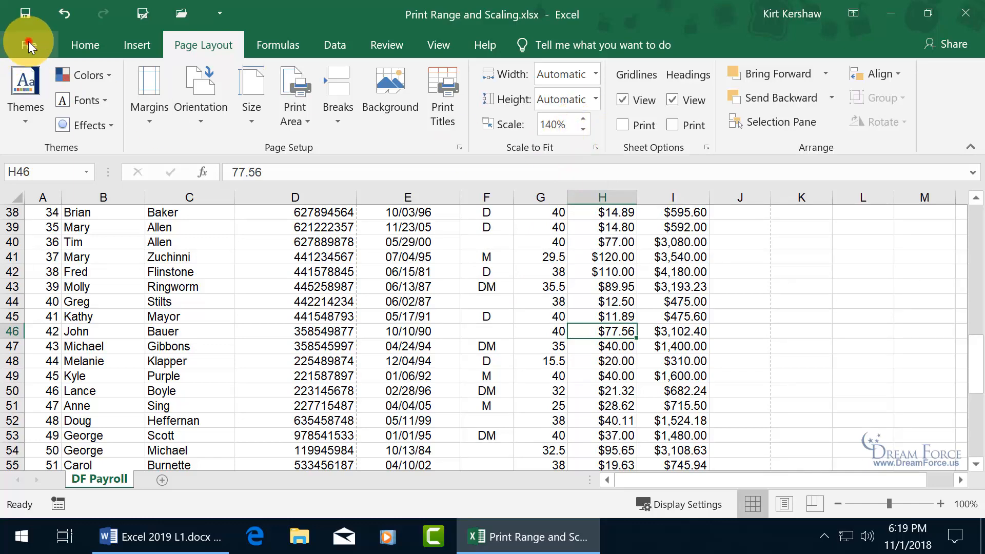
click(38, 306)
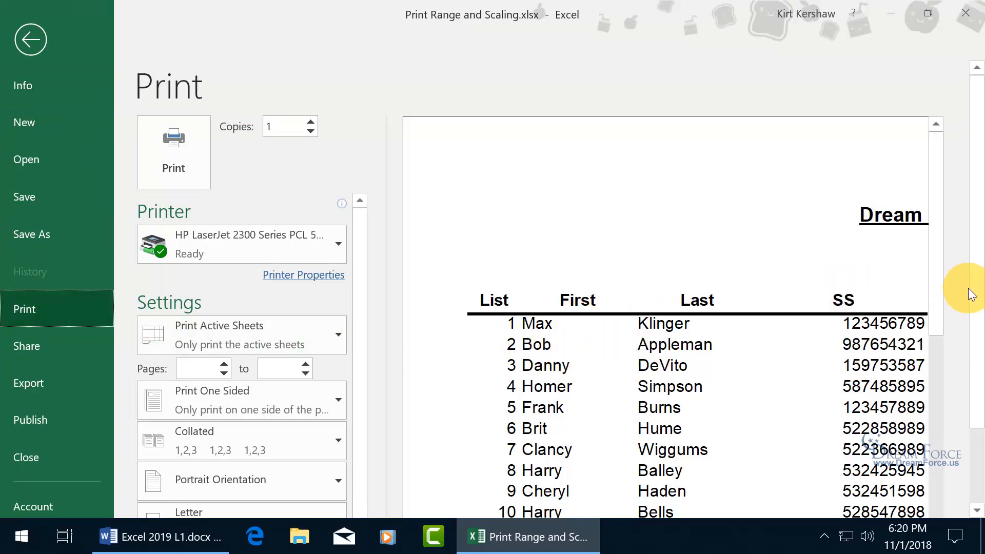
drag(976, 296, 975, 397)
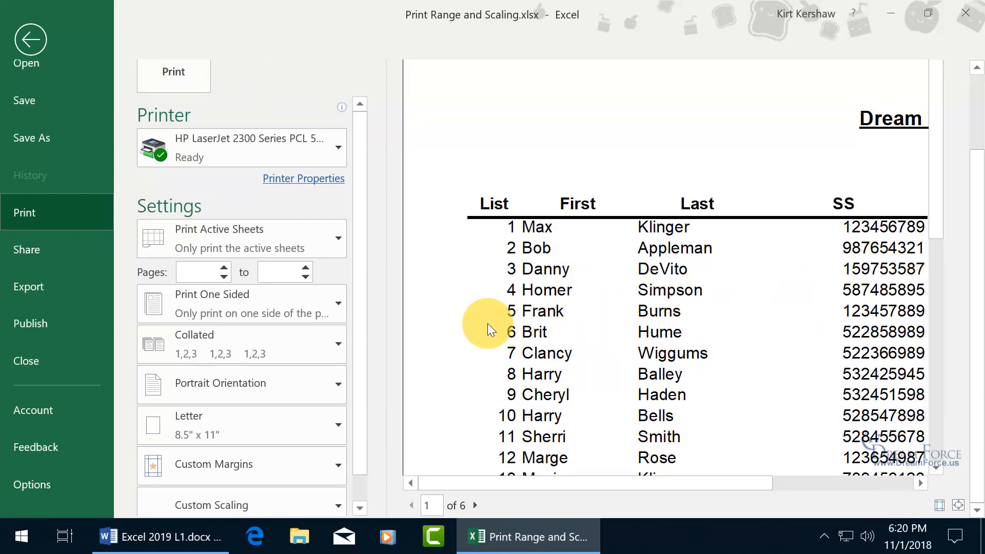
drag(364, 358, 353, 443)
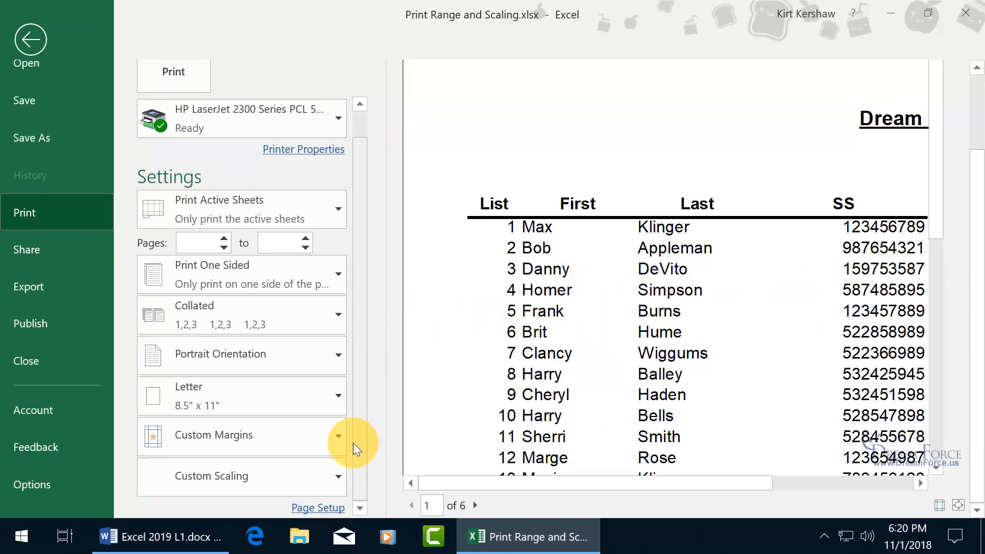
click(335, 475)
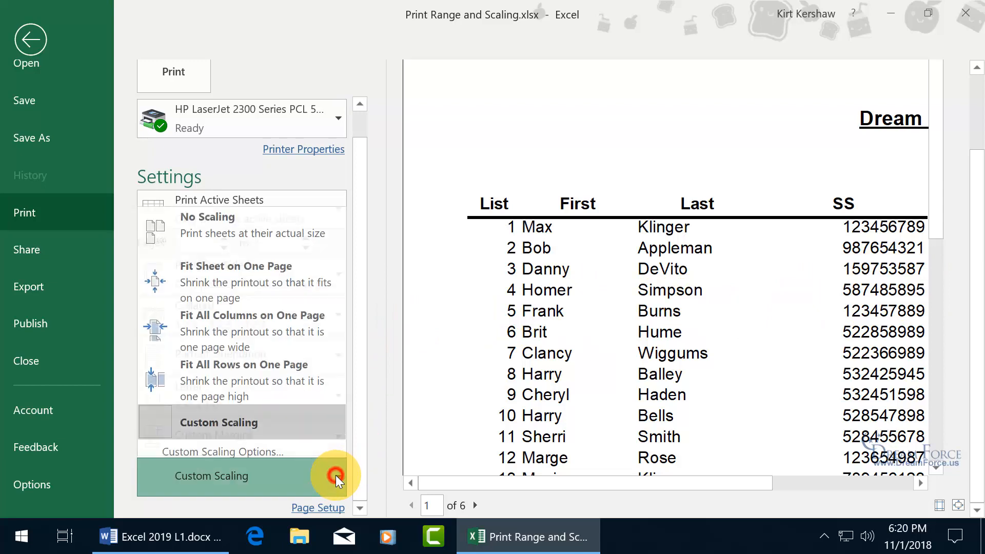
click(364, 453)
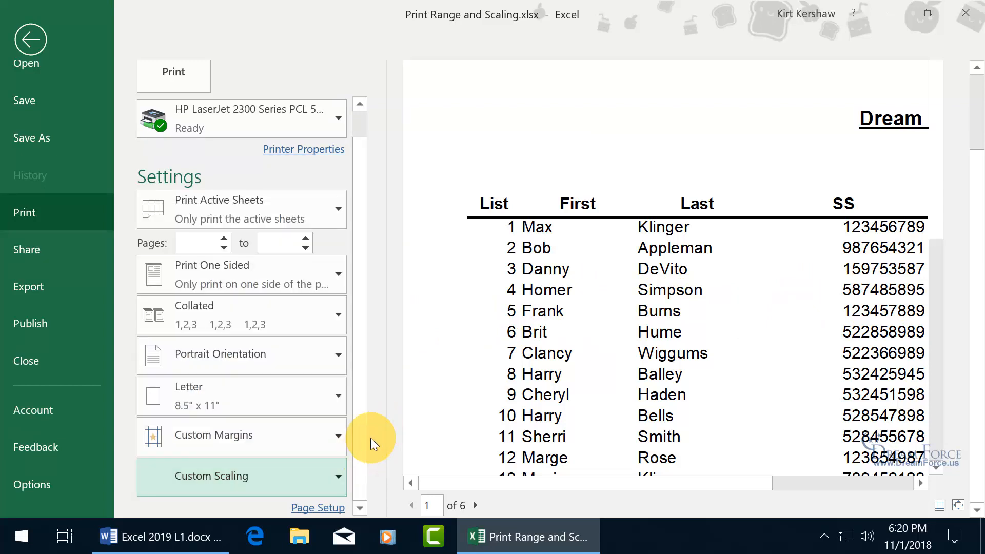
click(324, 507)
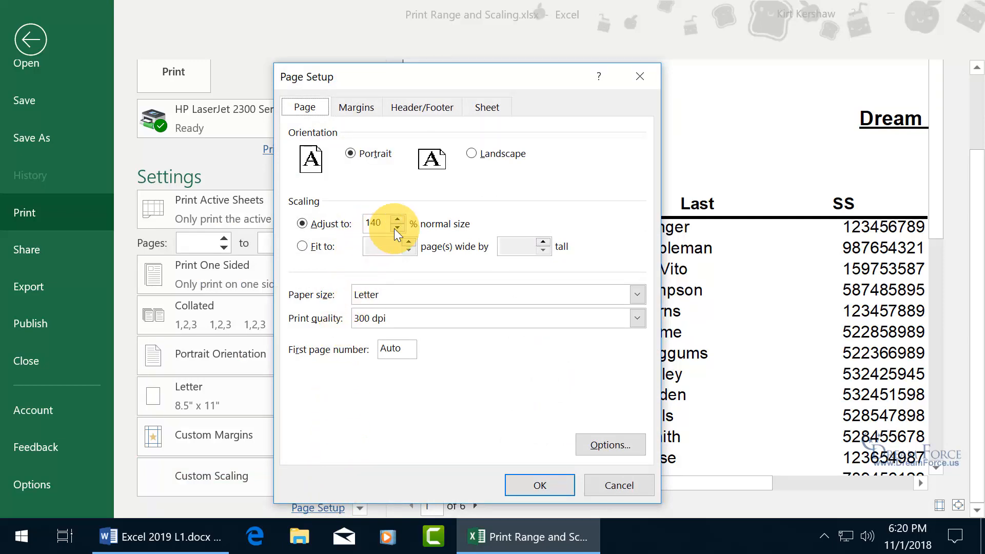
click(639, 76)
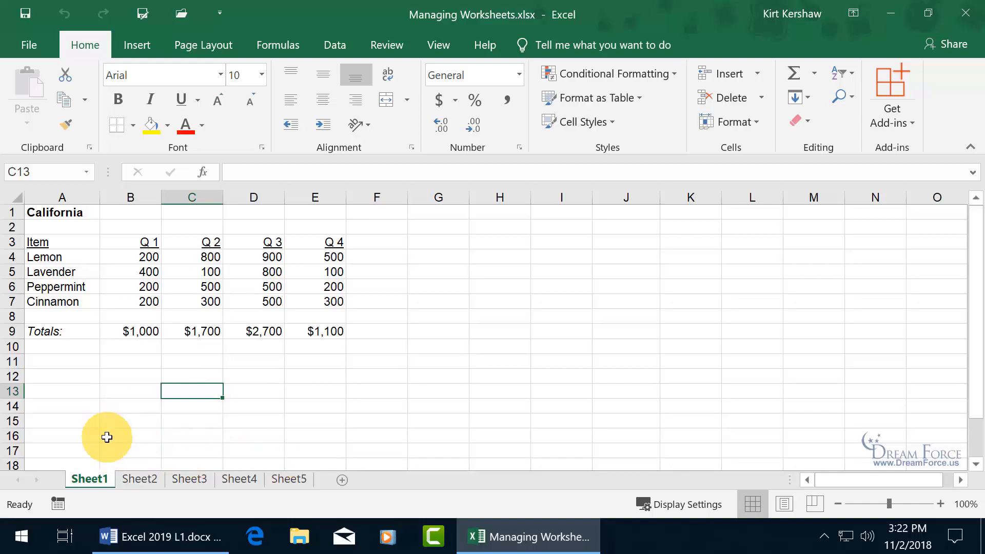
Rename the Sheet2 worksheet as Utah, after checking the contents of Sheet2 and Sheet3 in the Managing Worksheets workbook.
click(147, 483)
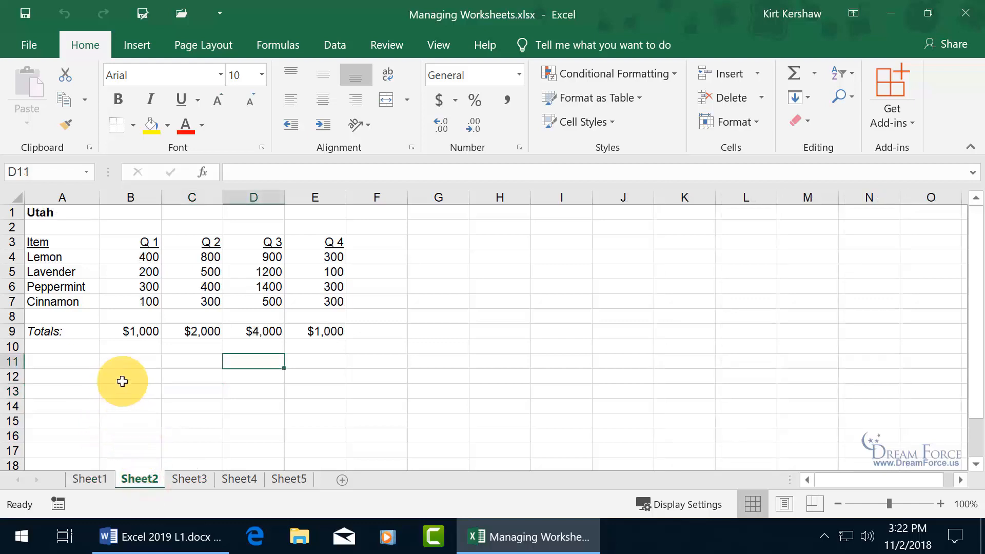
click(191, 481)
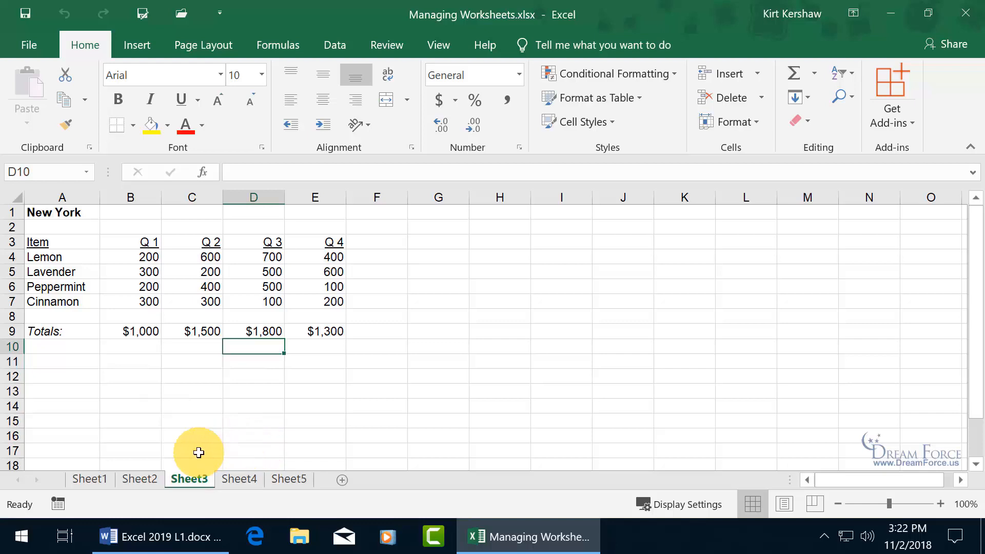
click(138, 477)
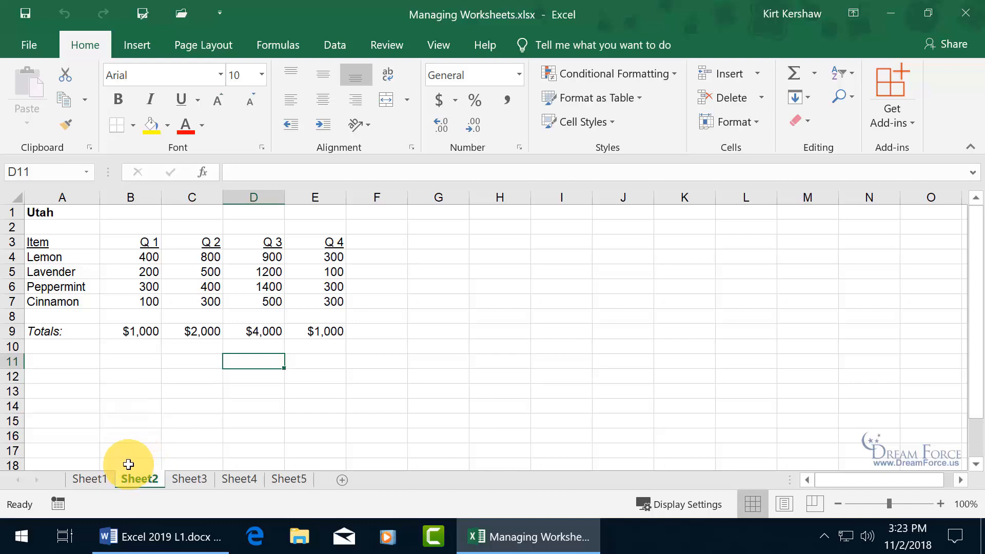
right_click(144, 479)
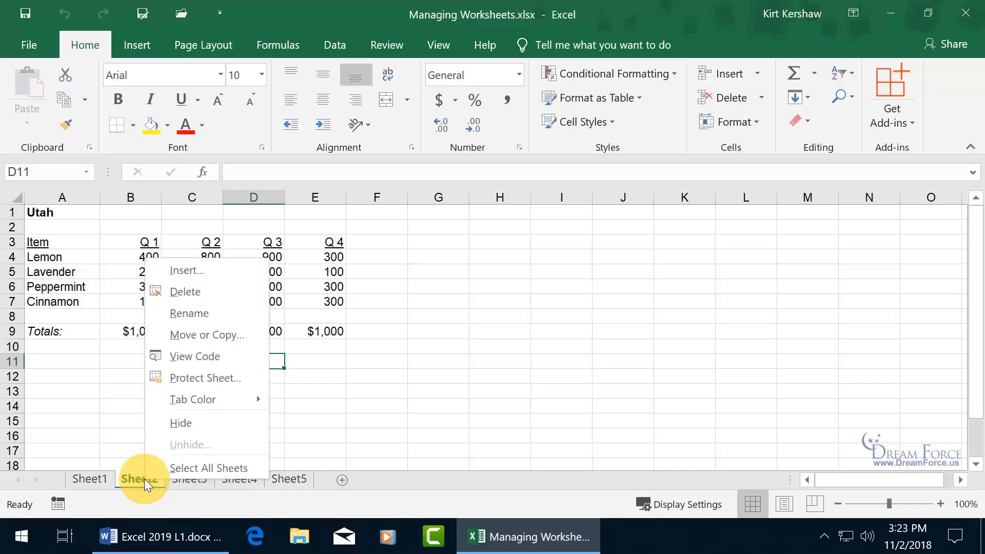
click(210, 318)
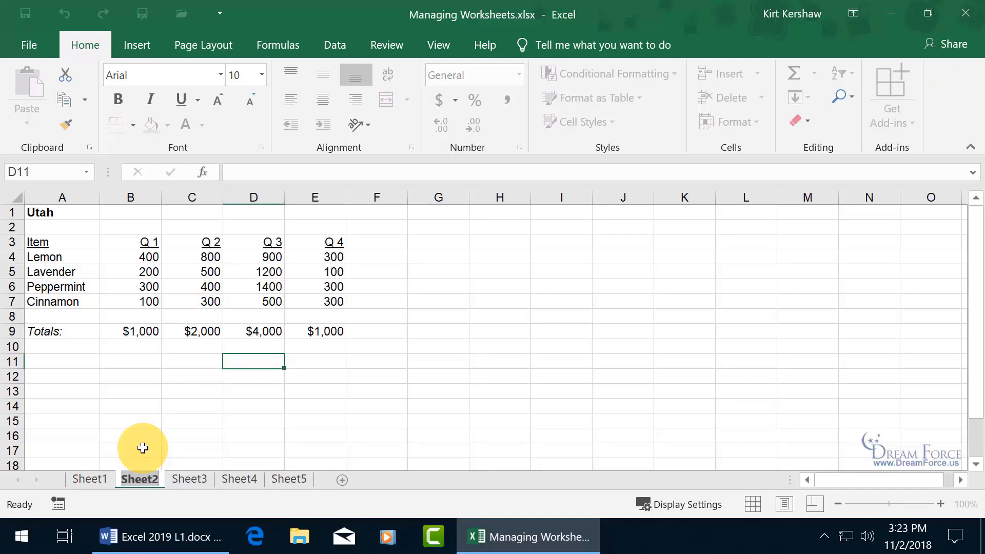
text(Utah)
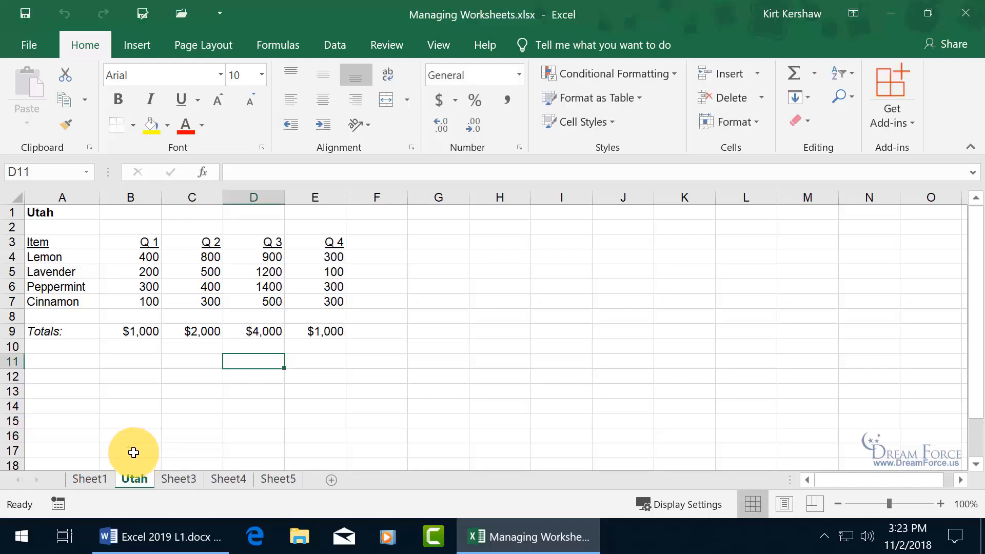
Rename the Sheet1 worksheet as California and the Sheet3 worksheet as New York.
double_click(91, 480)
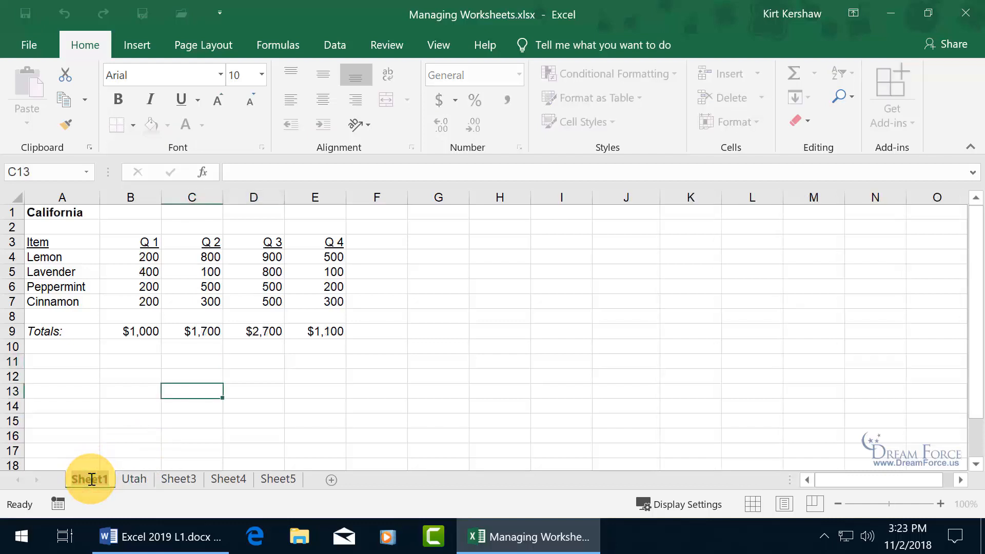
key(Return)
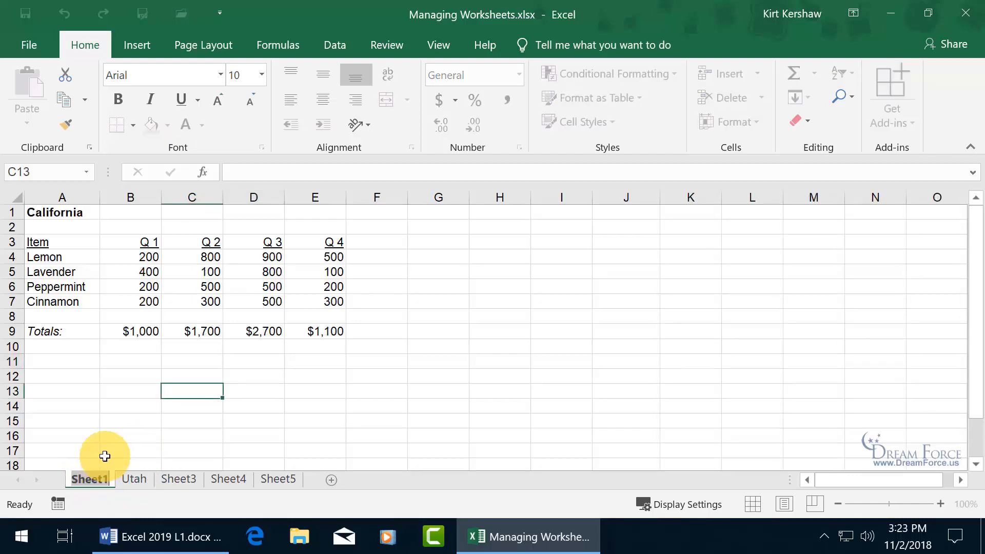
text(California)
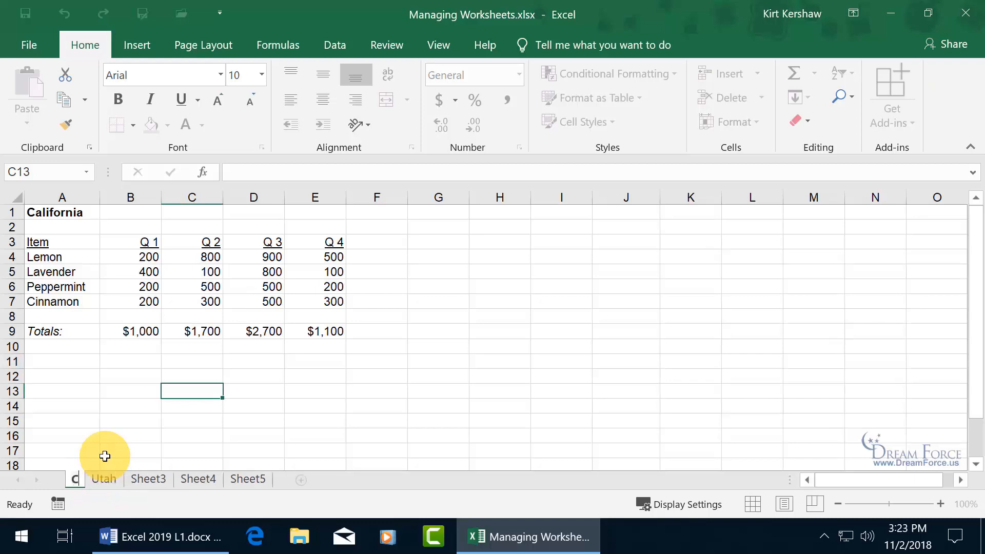
key(Return)
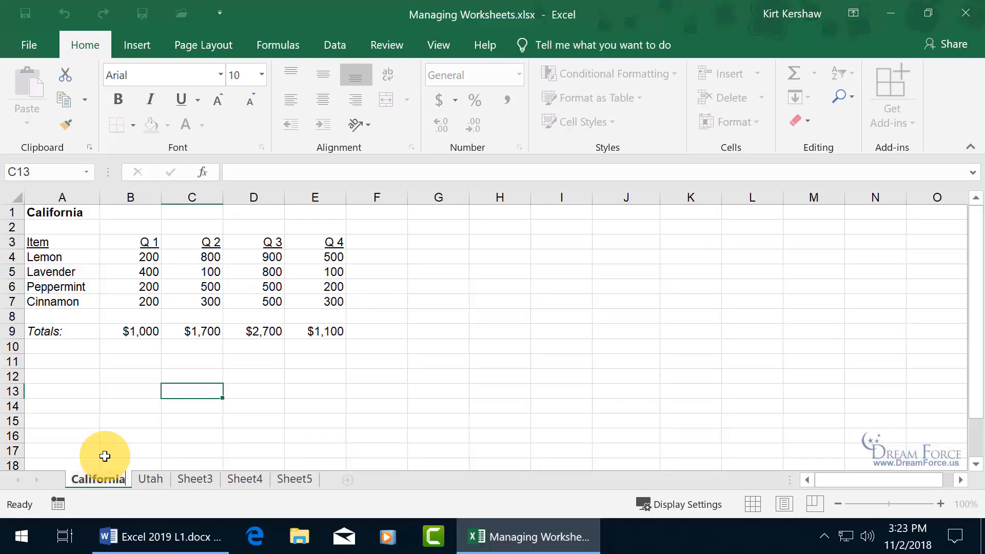
click(188, 480)
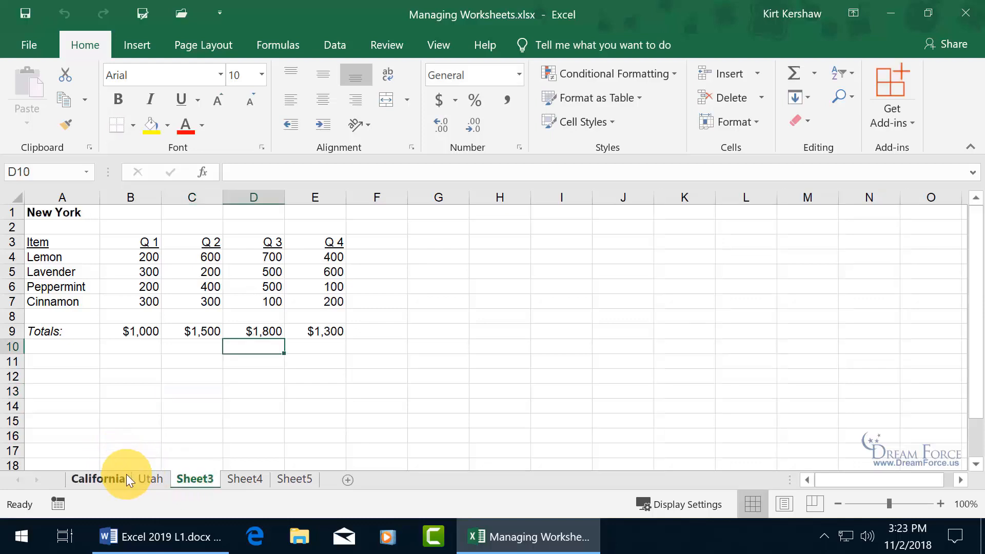
double_click(202, 478)
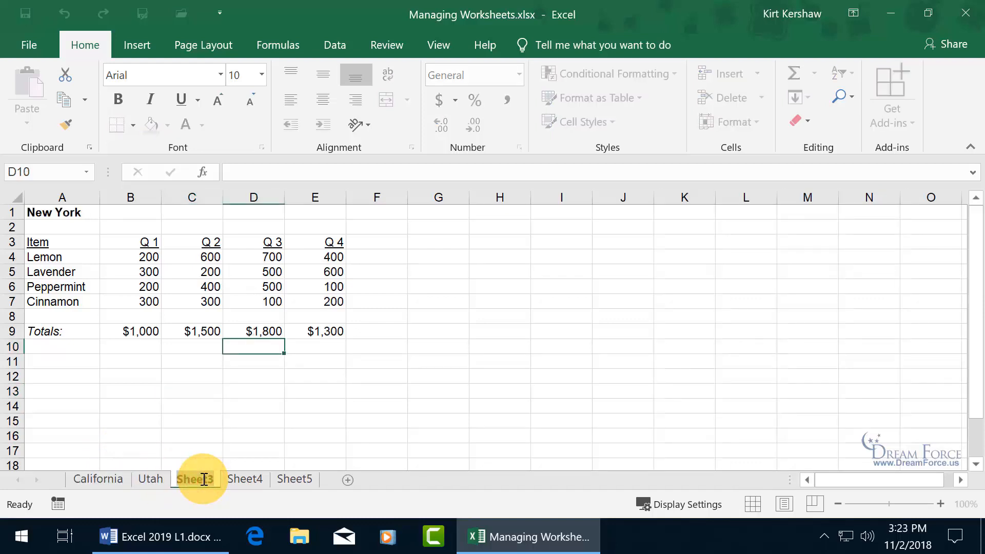
text(New York)
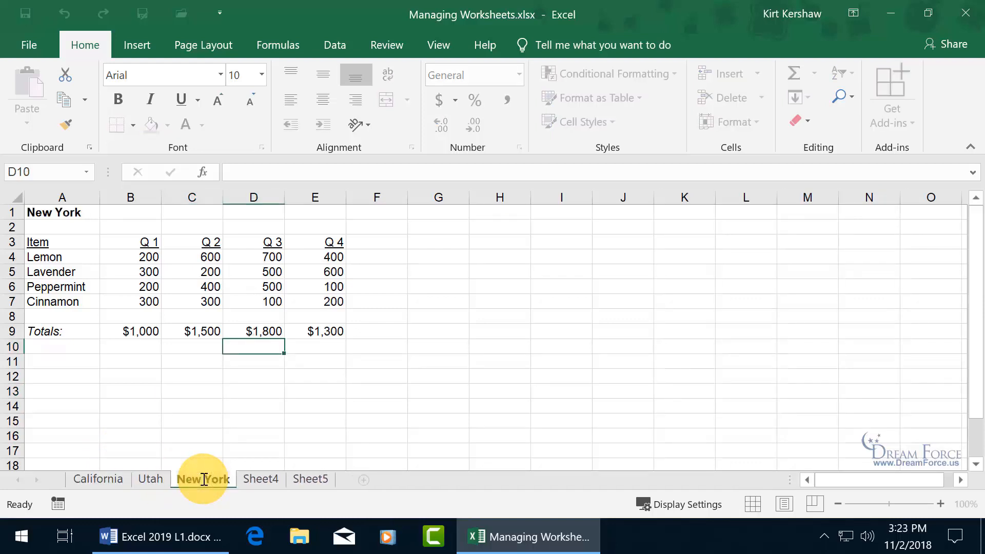
Rename the Sheet4 worksheet as Arizona and the Sheet5 worksheet as Summary.
click(255, 478)
double_click(256, 478)
text(A)
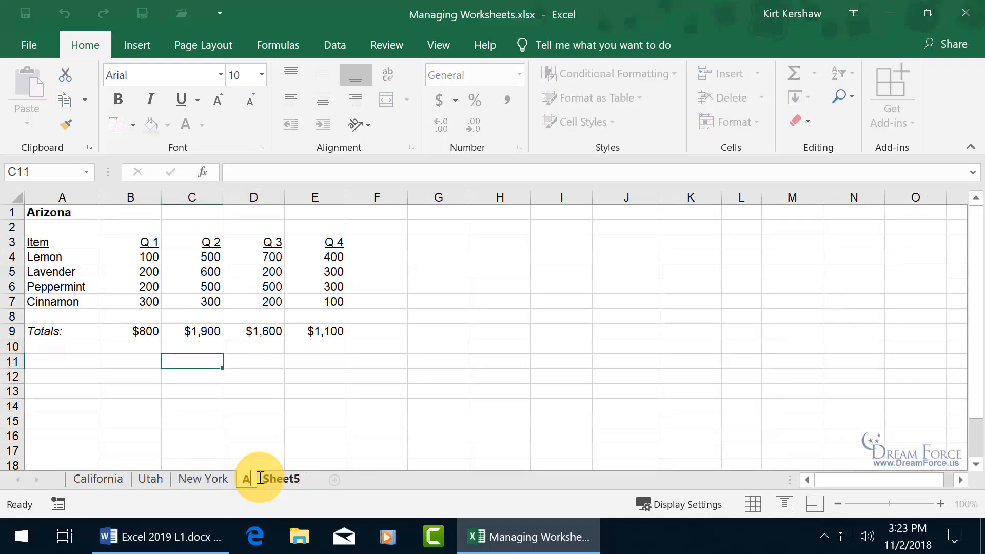
text(rizona)
key(Return)
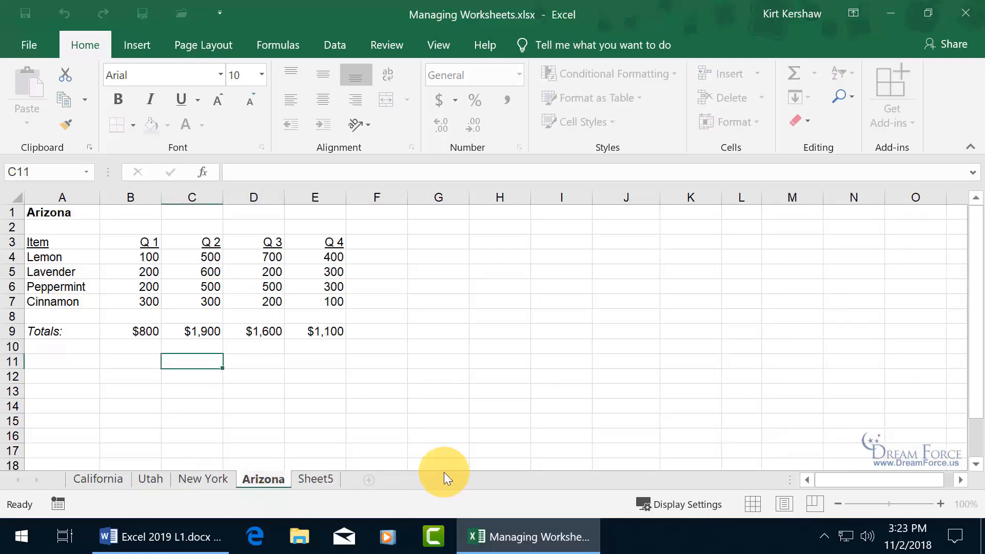
click(312, 478)
double_click(312, 478)
text(Su)
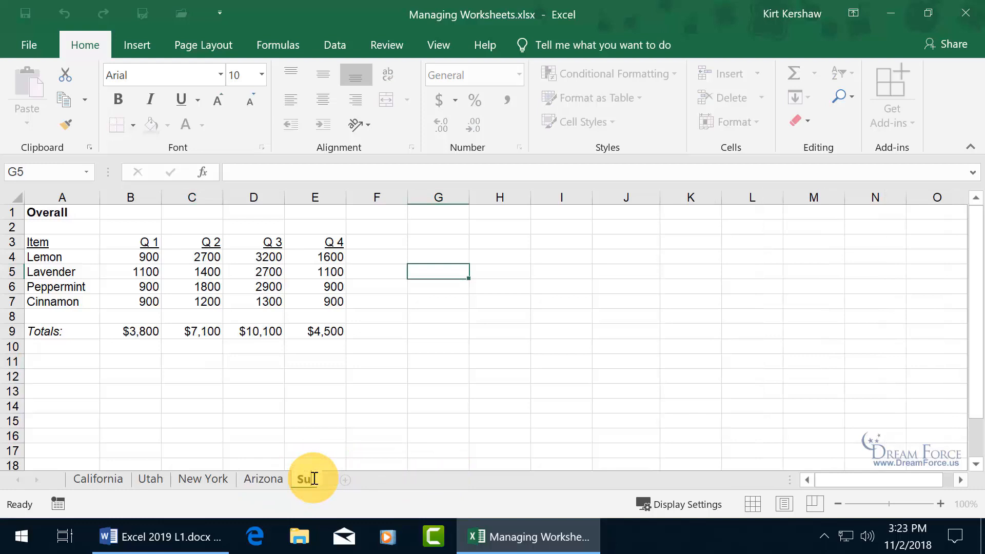
text(mmary)
key(Return)
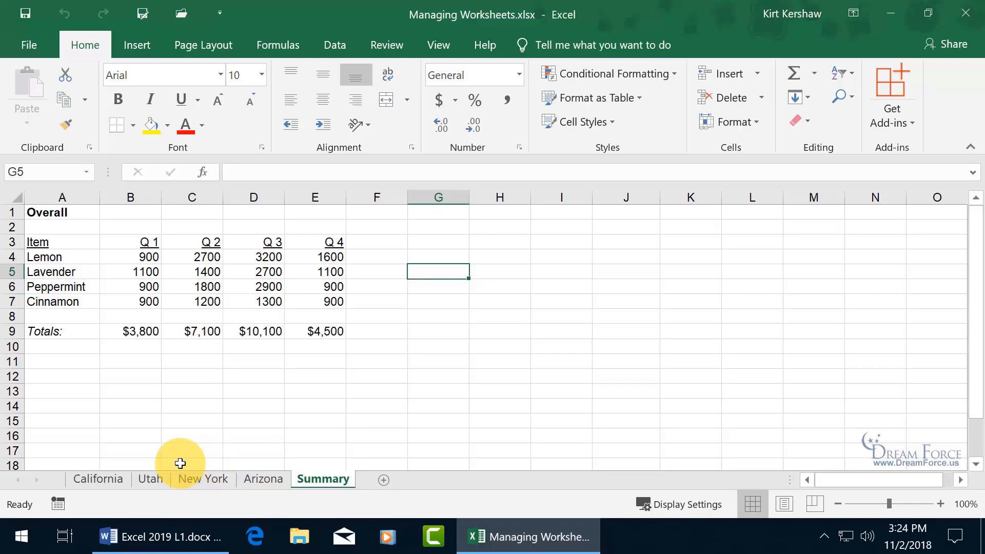
Set the Utah sheet's tab color to standard green, and check the color by switching to the New York sheet and back.
right_click(153, 478)
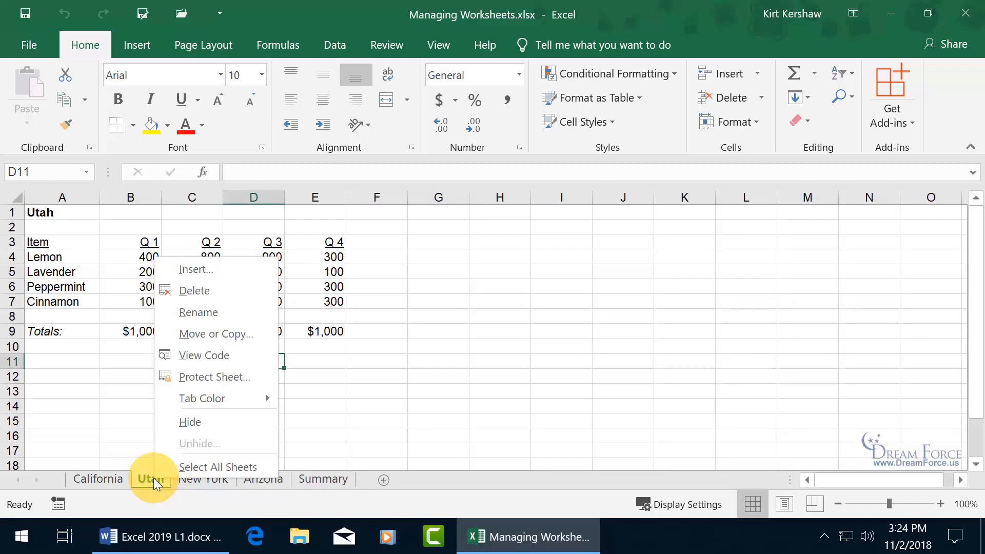
mouse_move(214, 402)
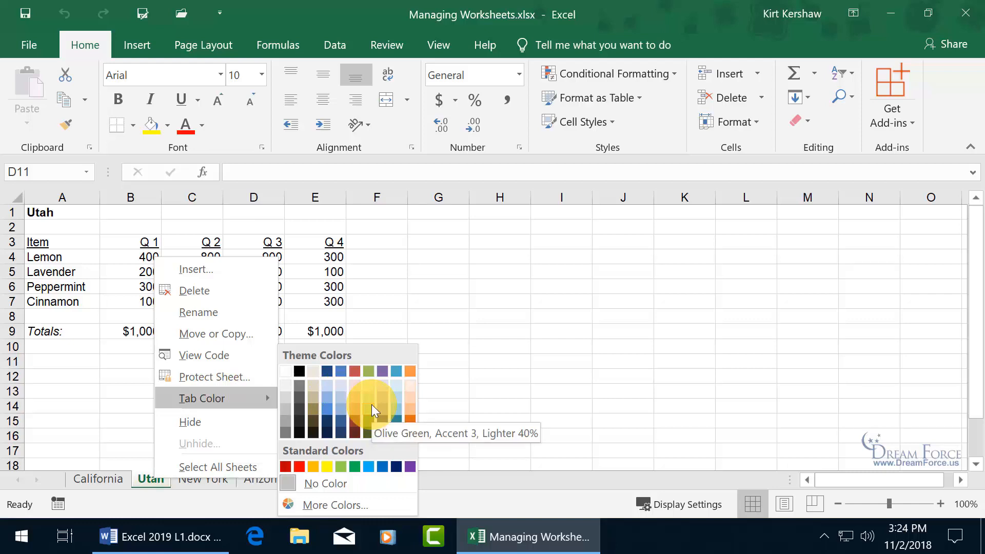
click(356, 466)
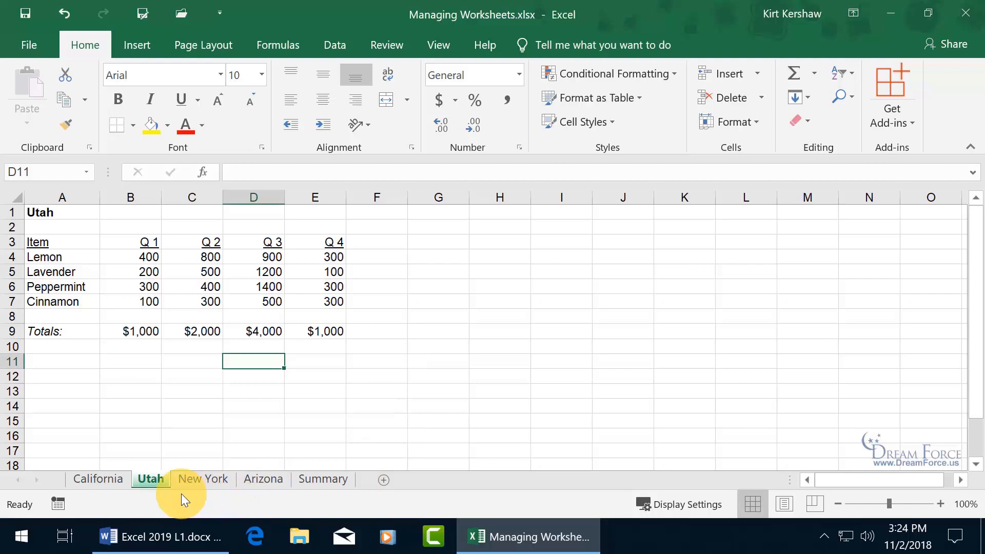
click(211, 480)
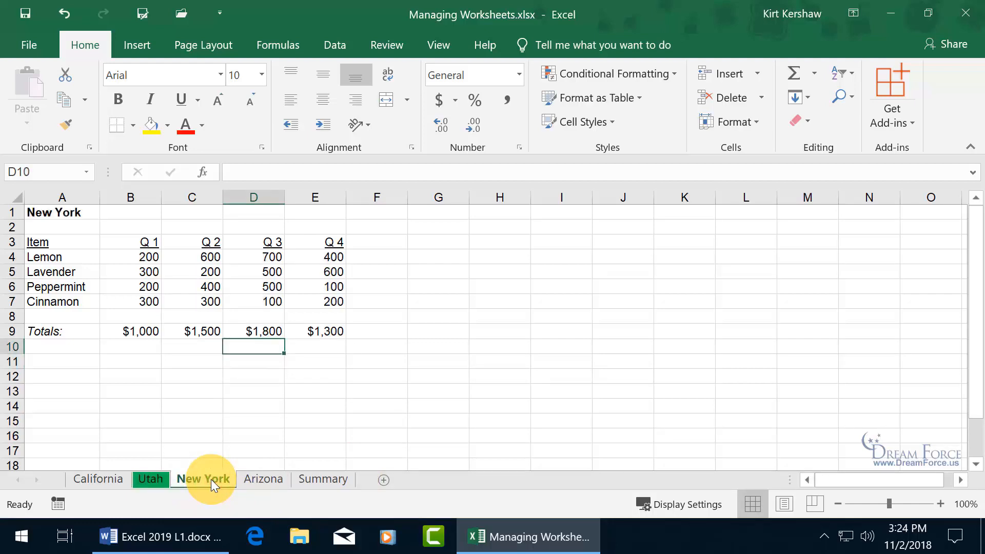
click(150, 478)
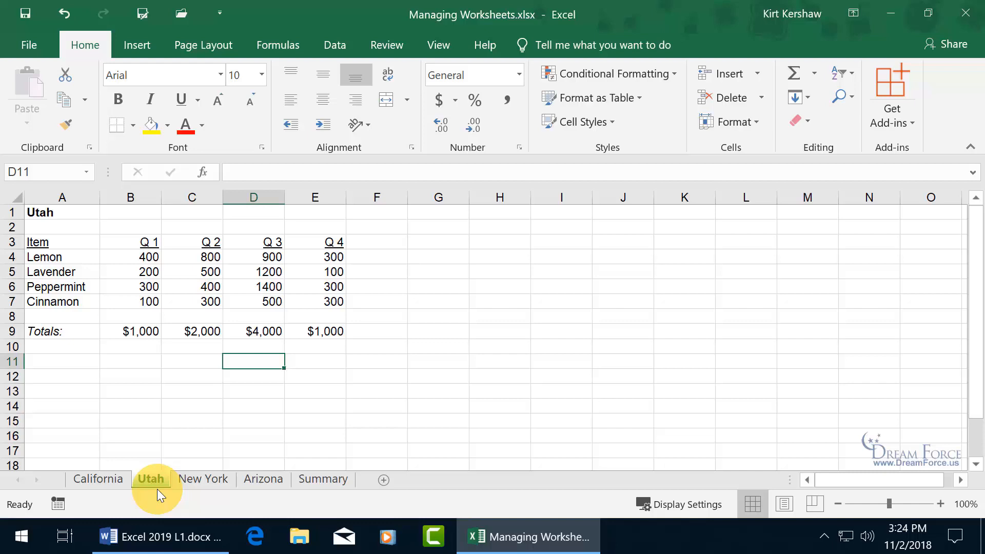
Group the California and New York sheets and set their tab color to standard red.
ctrl+click(104, 481)
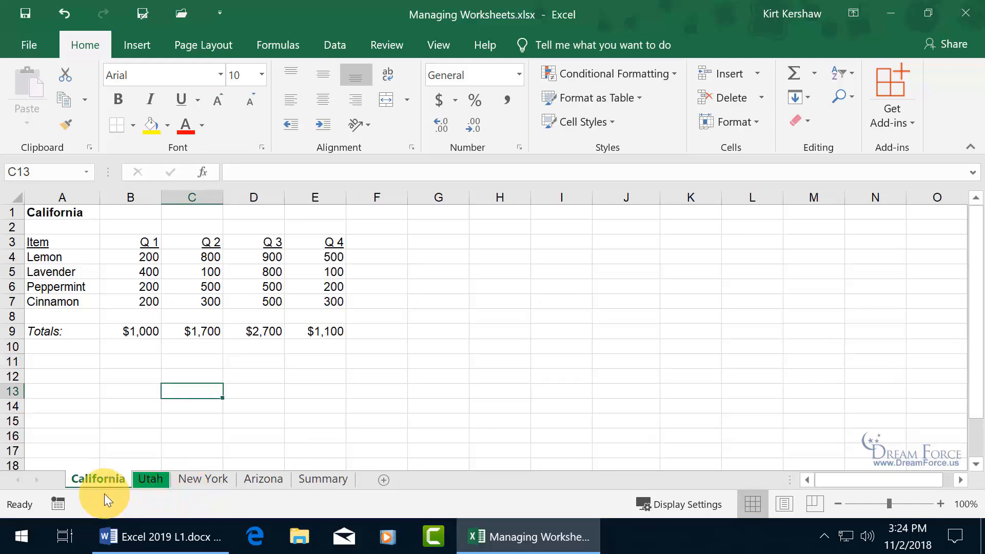
ctrl+click(205, 481)
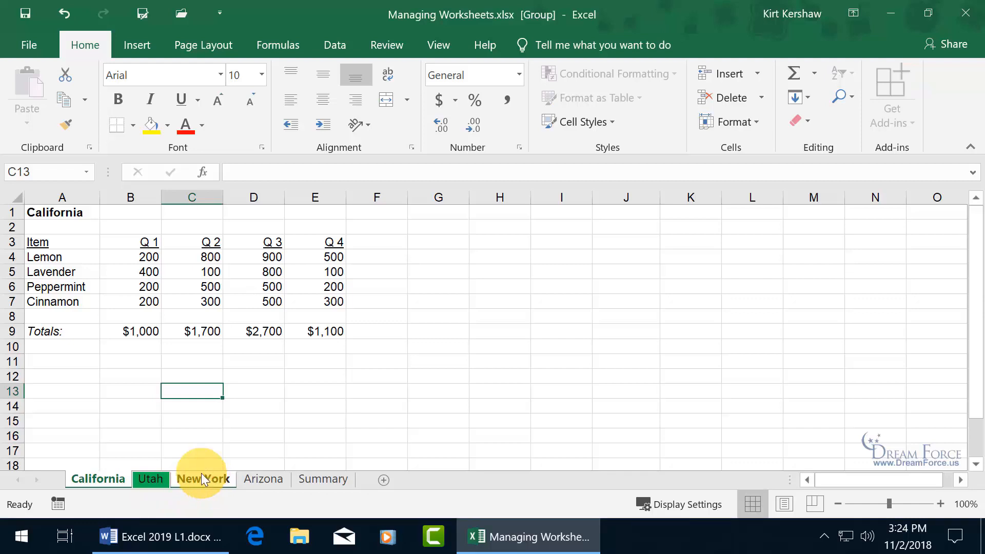
right_click(104, 480)
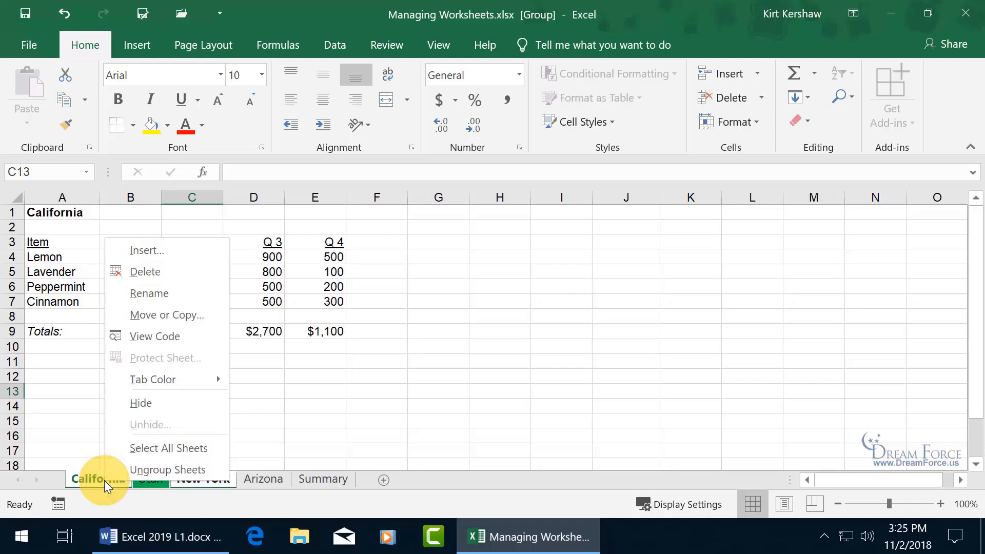
mouse_move(188, 384)
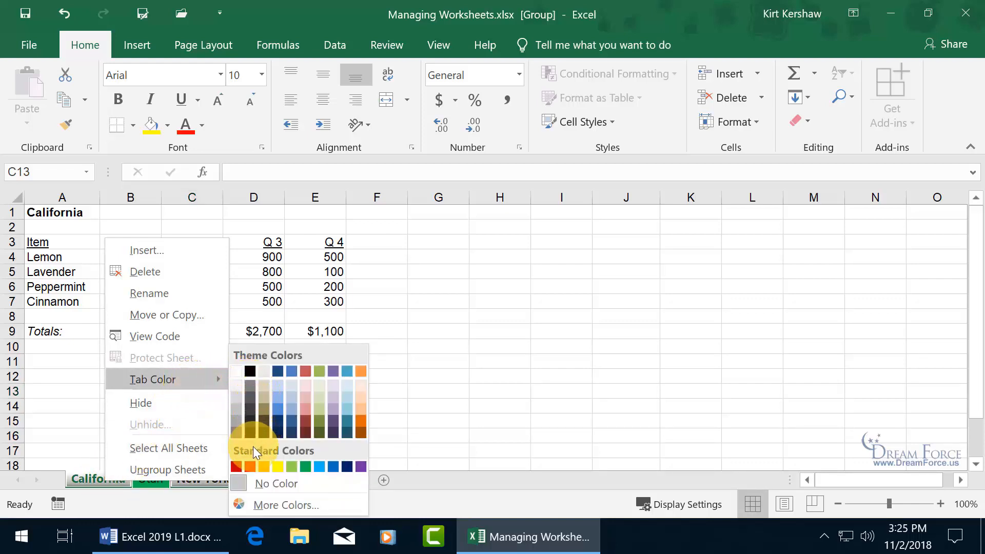
click(250, 468)
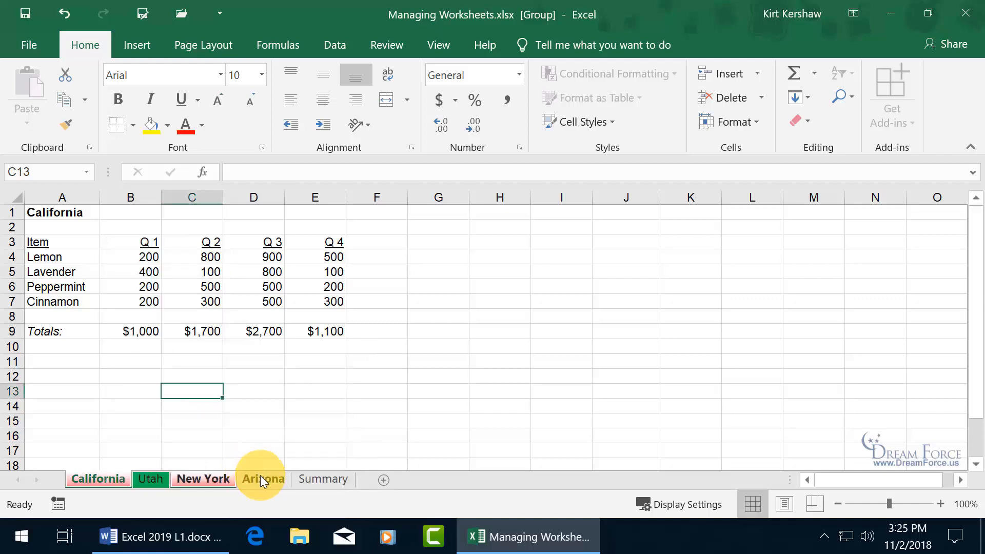
Group the California through Arizona sheets, set their tab color to standard purple, and check it from the Summary sheet.
click(260, 476)
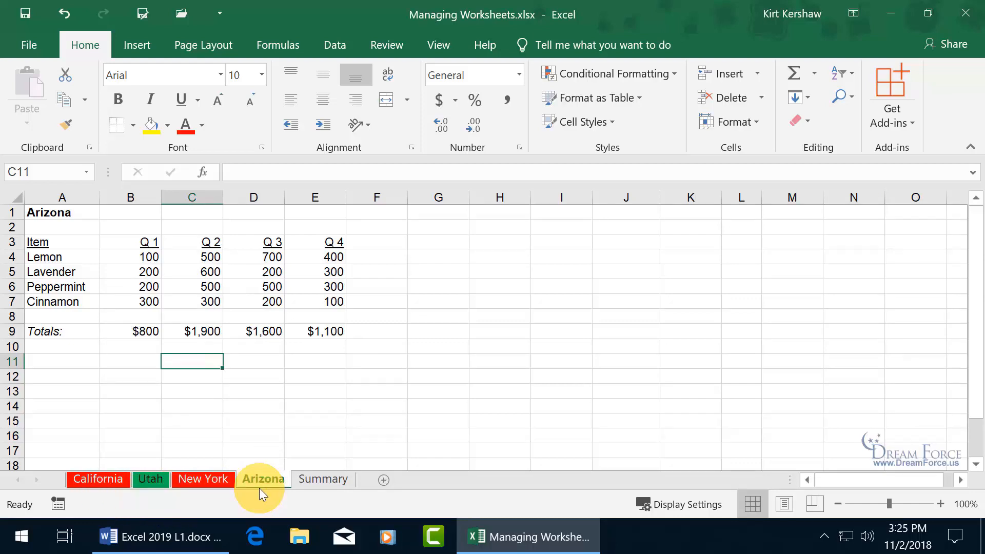
click(110, 481)
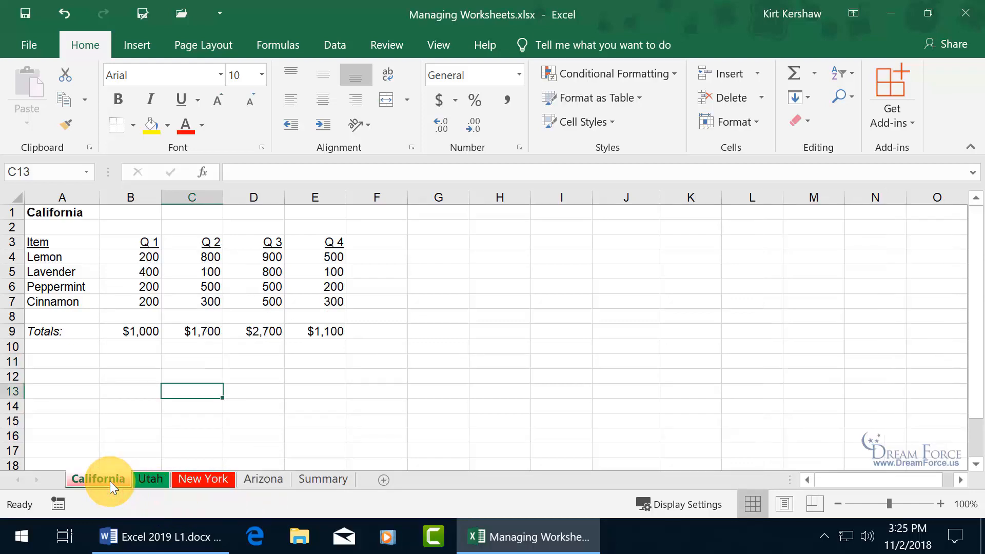
shift+click(259, 478)
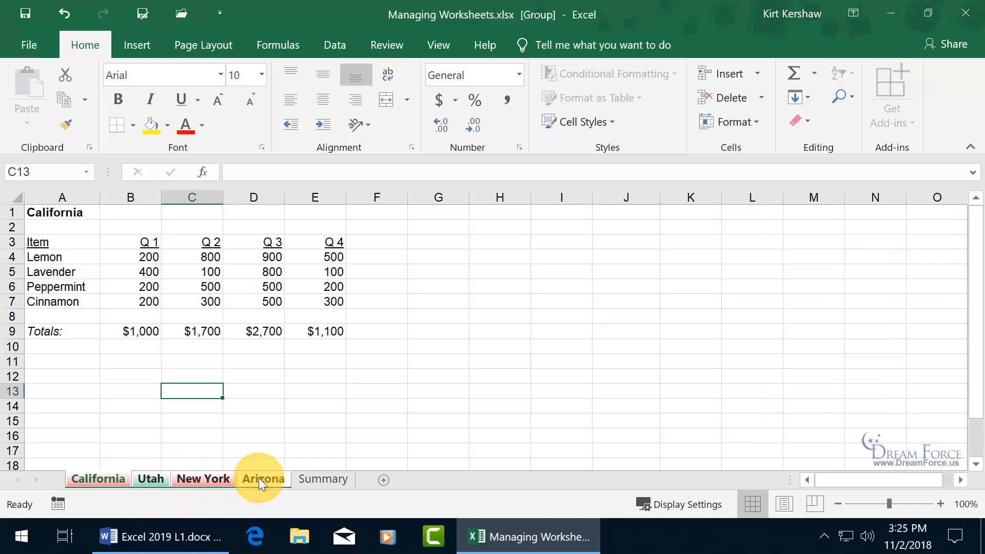
right_click(188, 480)
mouse_move(246, 377)
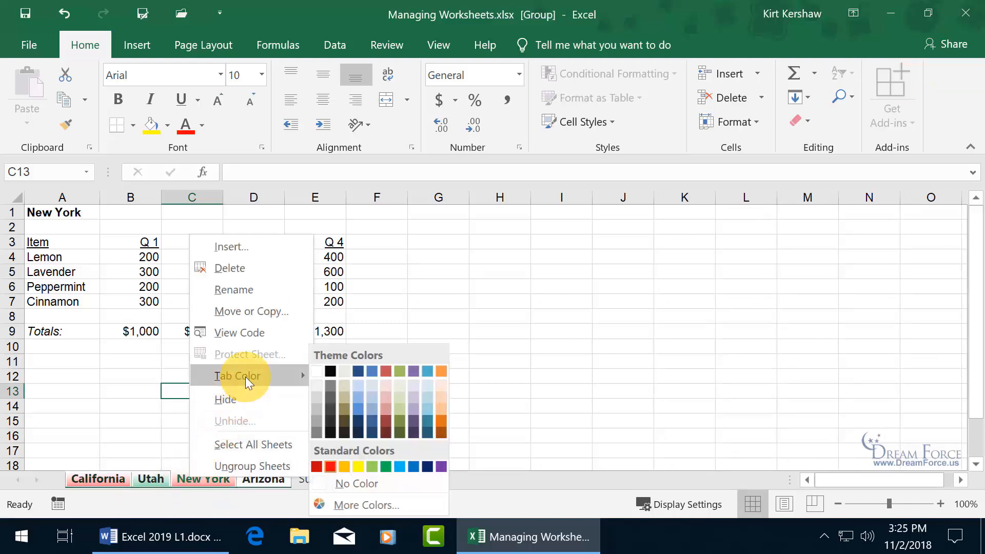
click(445, 466)
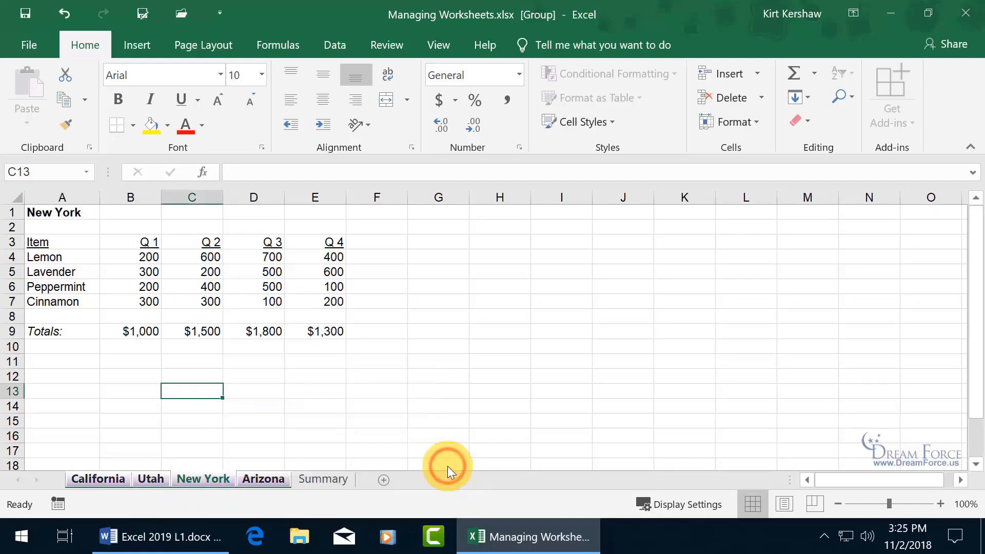
click(315, 482)
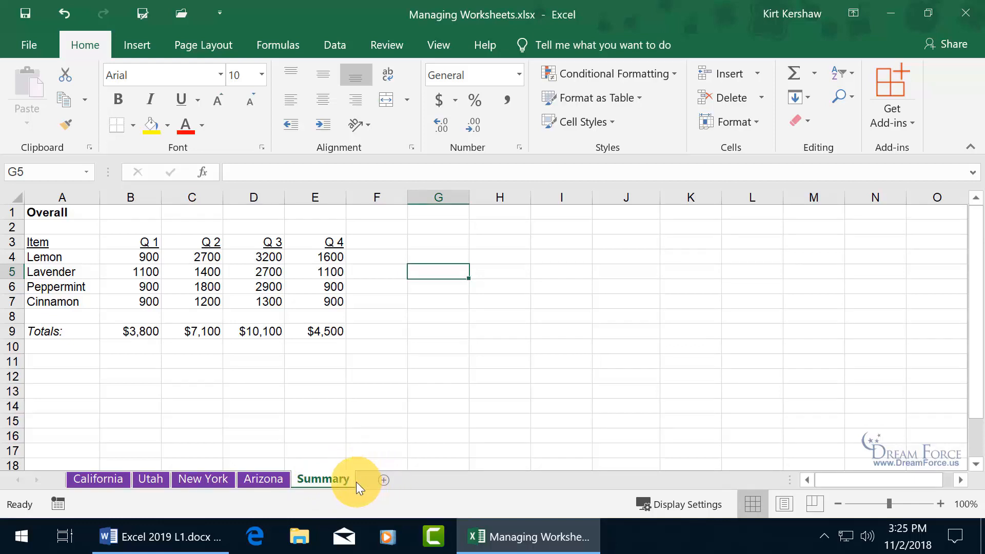
Insert a blank worksheet between New York and Arizona, and another blank worksheet before Utah.
click(208, 482)
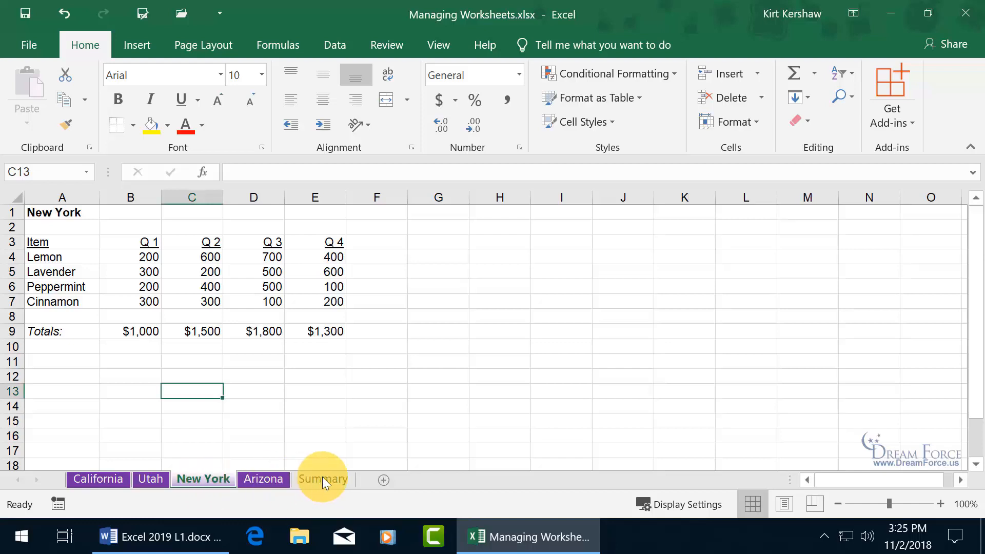
click(384, 480)
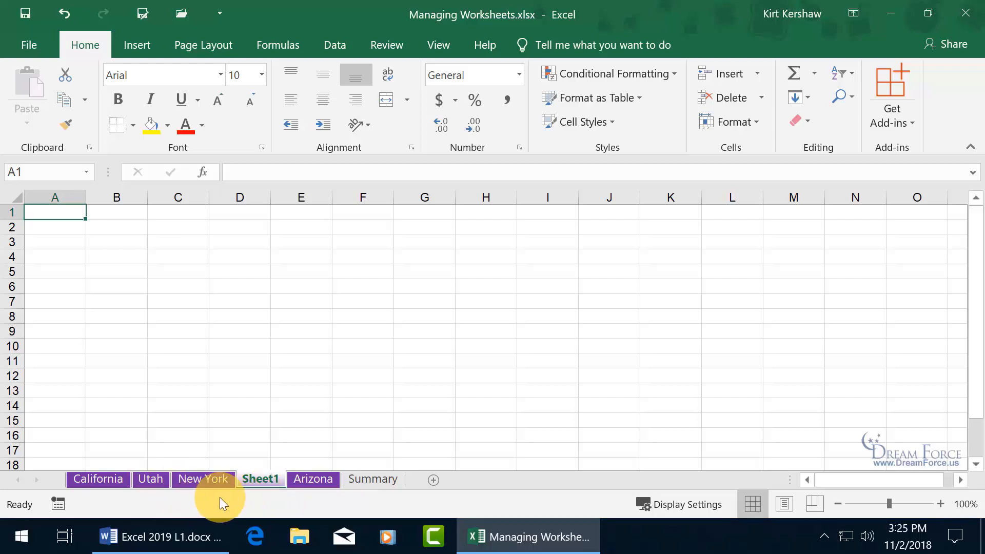
click(304, 481)
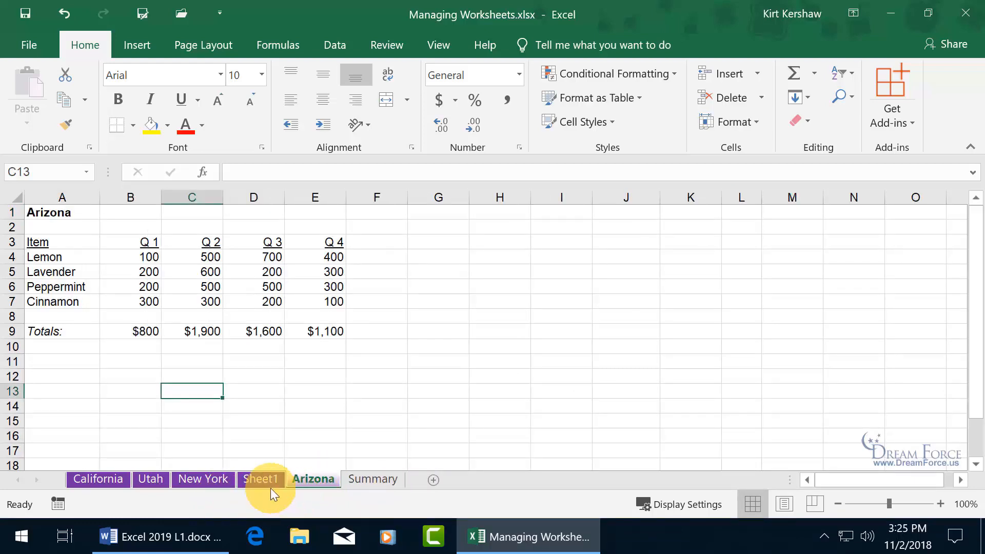
right_click(150, 480)
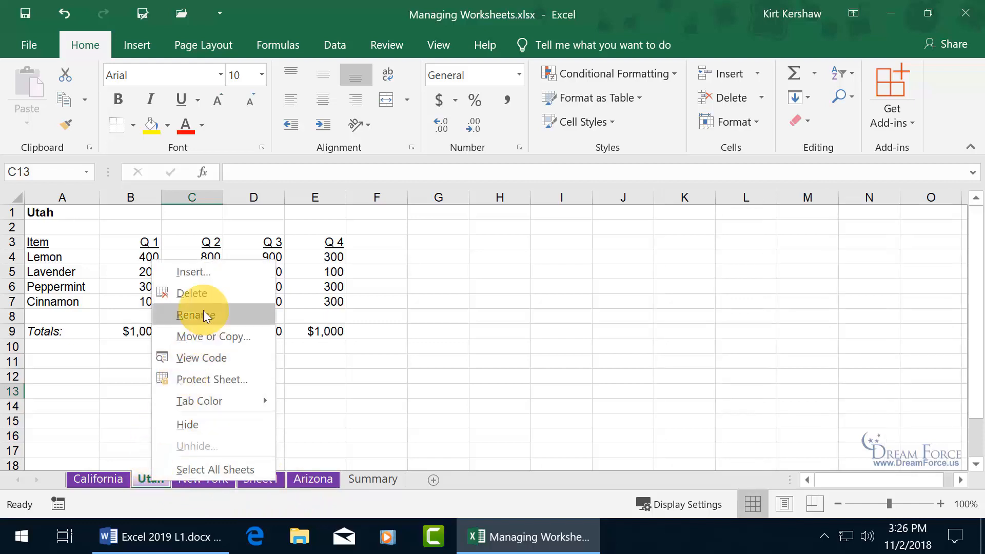
click(207, 275)
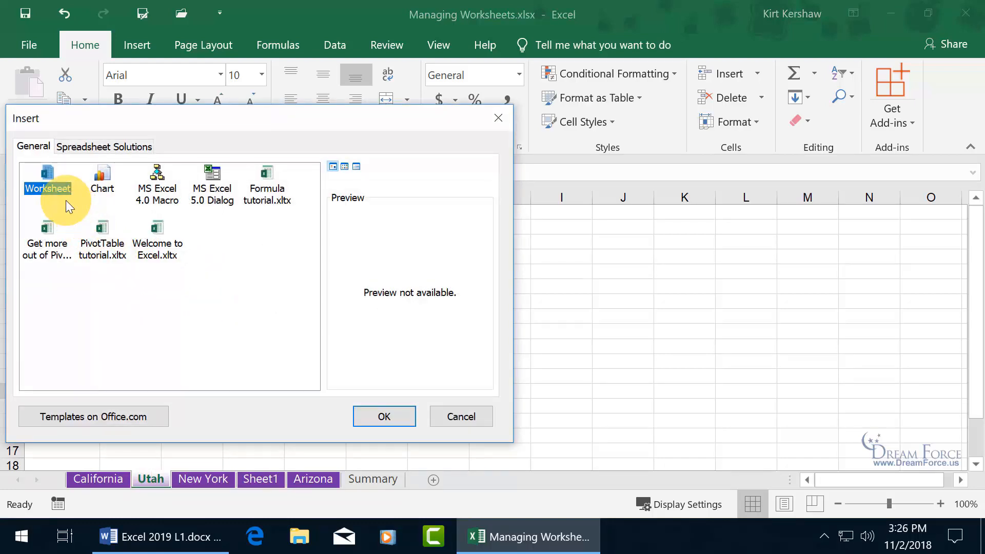
click(389, 415)
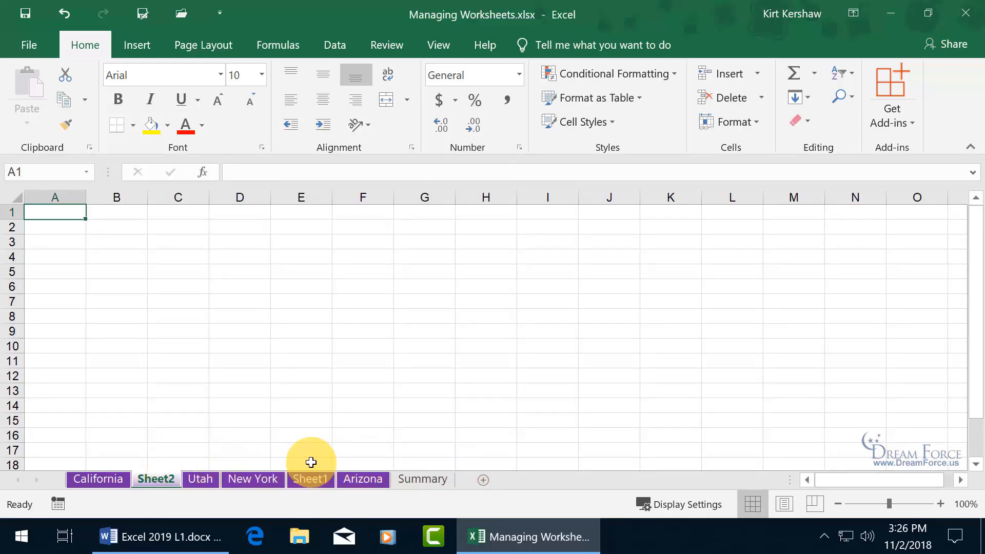
Delete the two blank worksheets, Sheet2 and Sheet1.
right_click(159, 478)
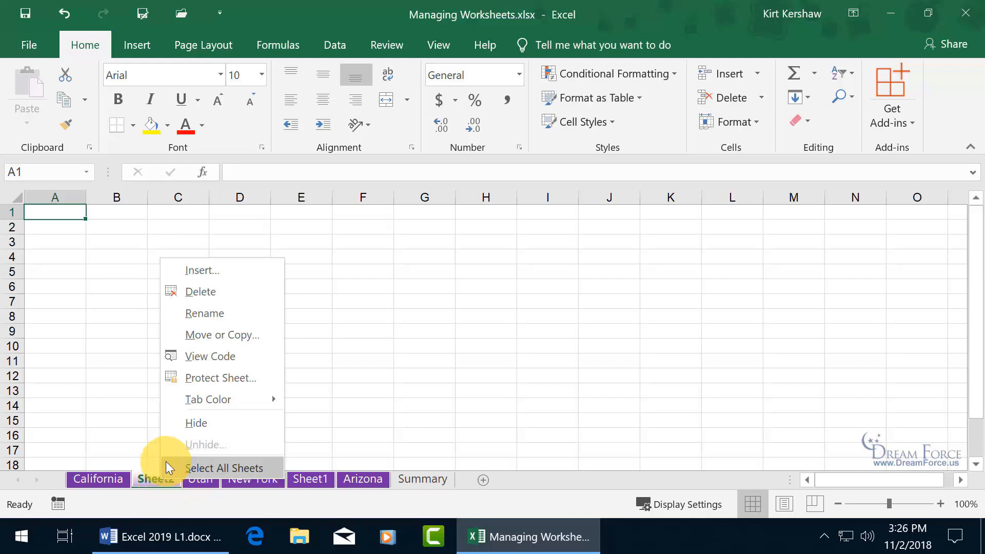
click(202, 288)
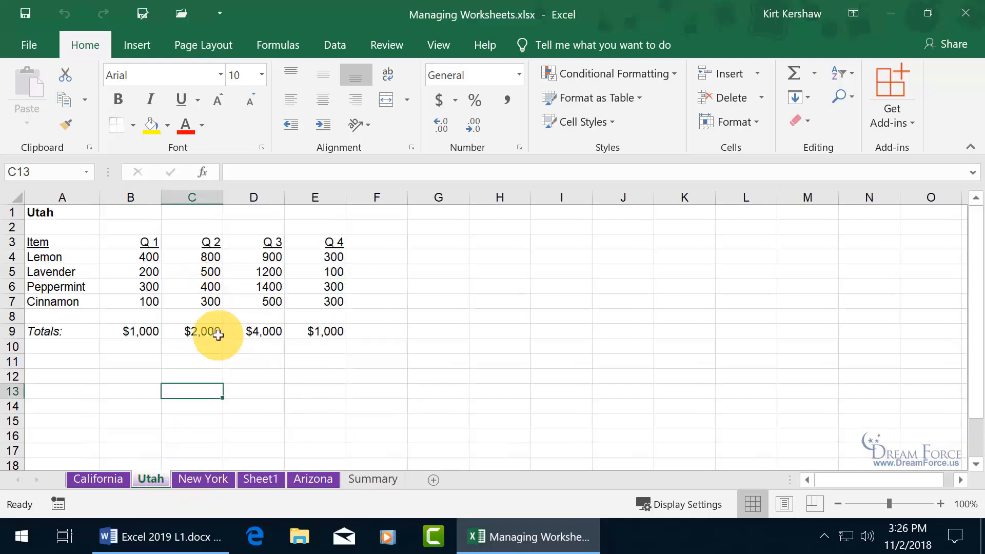
right_click(262, 478)
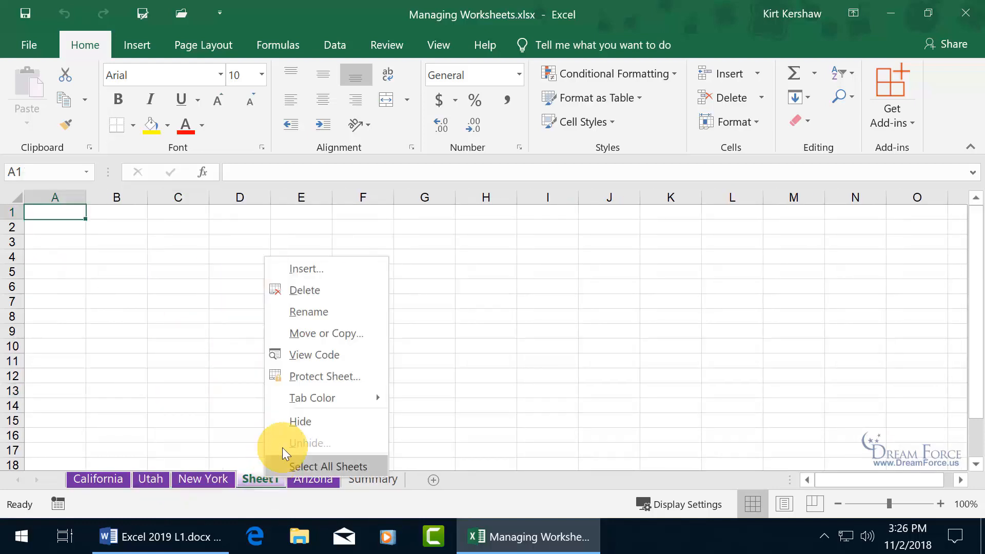
click(308, 290)
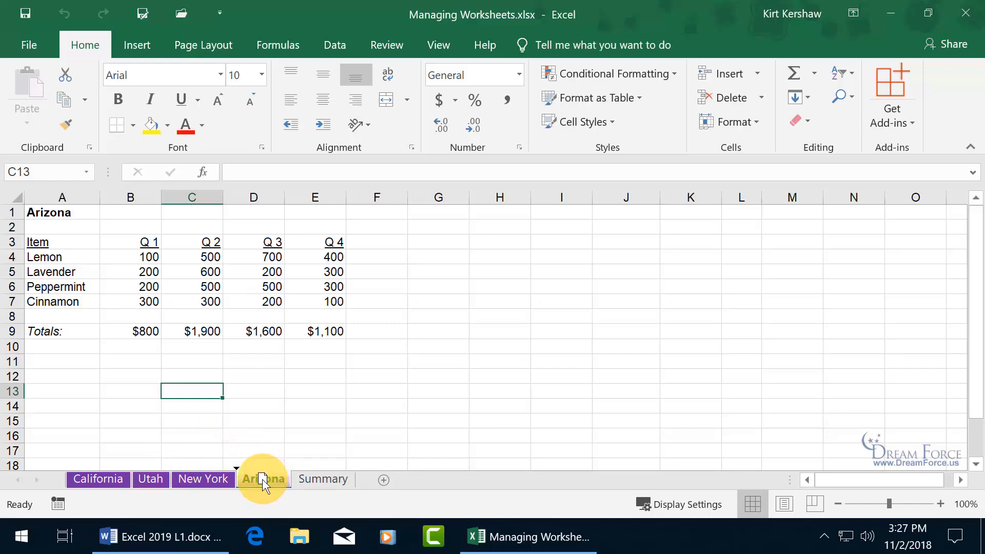
Move the Arizona sheet to the front, before California, and move the Utah sheet before Summary.
drag(262, 480, 164, 476)
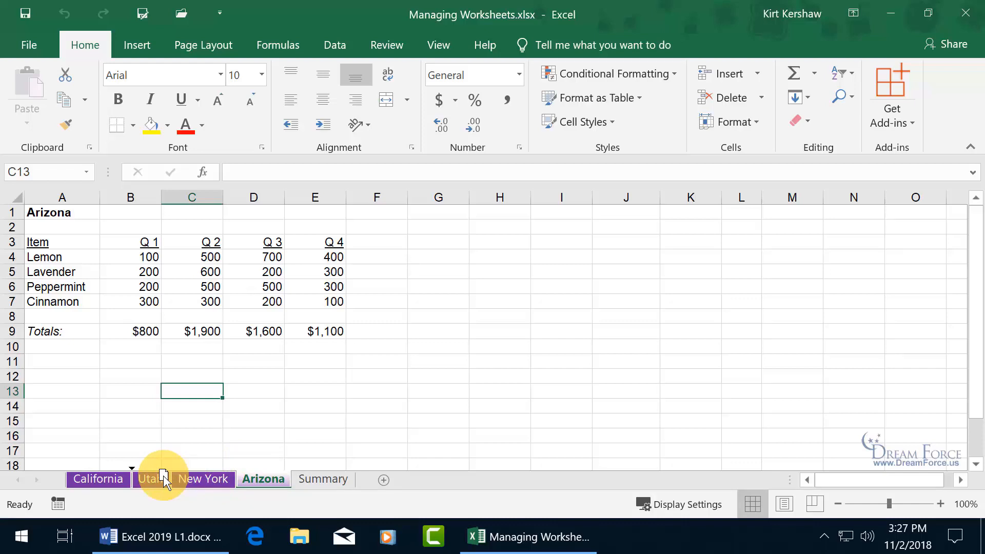
drag(163, 477, 91, 478)
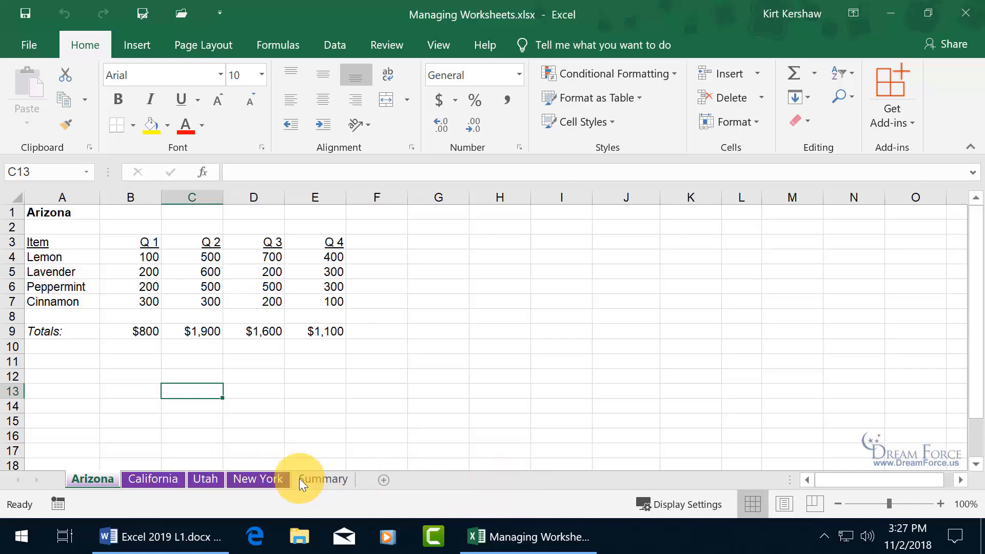
right_click(206, 476)
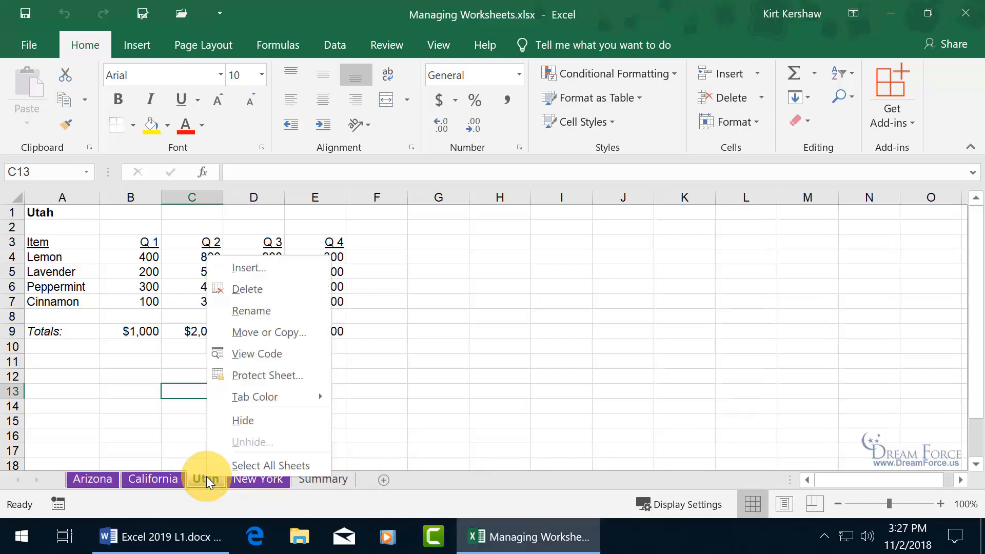
click(265, 333)
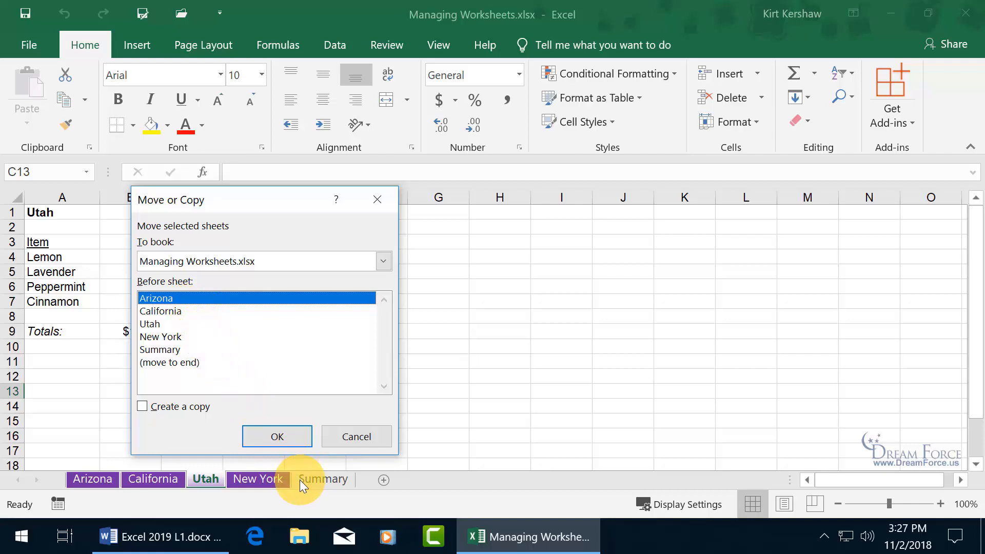
click(167, 349)
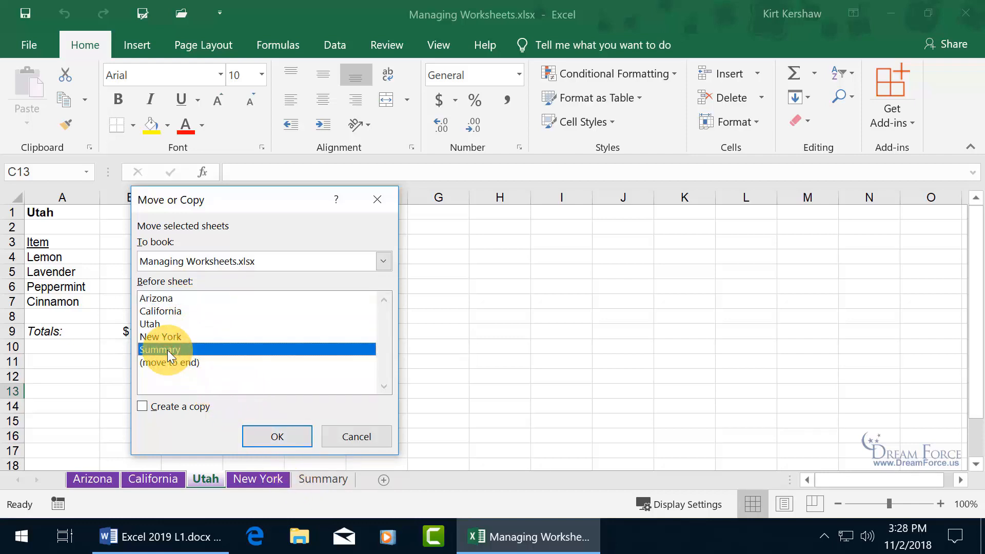
click(271, 430)
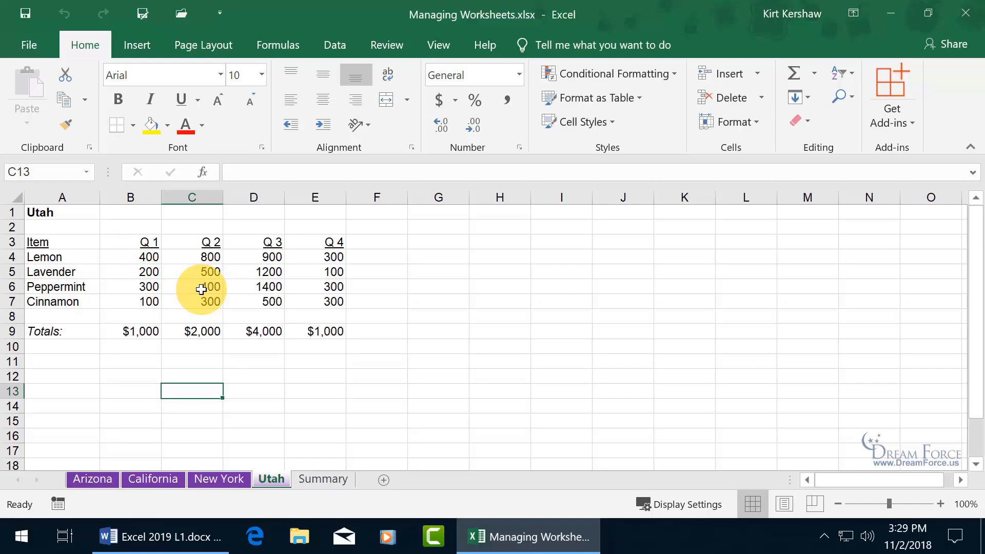
Create a copy of the Utah sheet and place it before the Summary sheet.
right_click(274, 482)
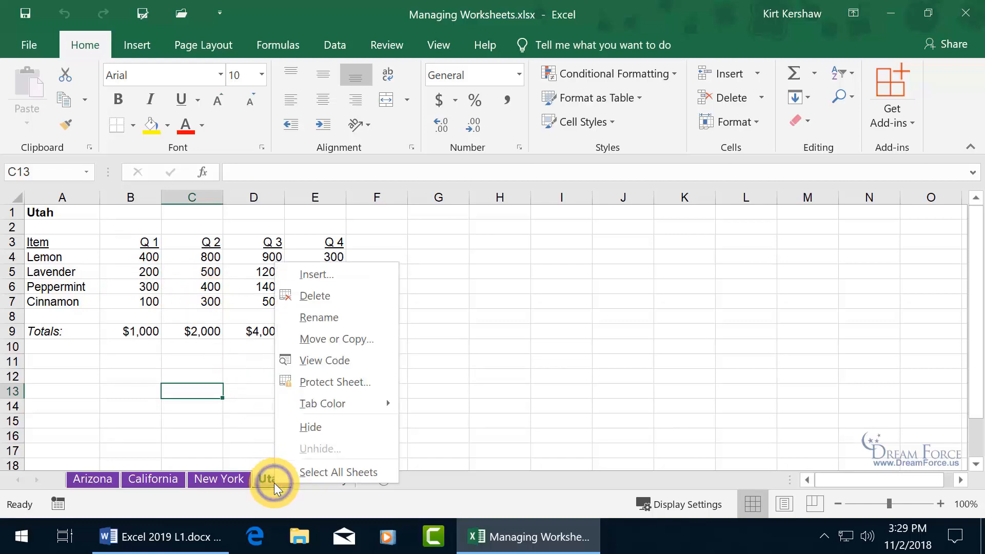
click(337, 340)
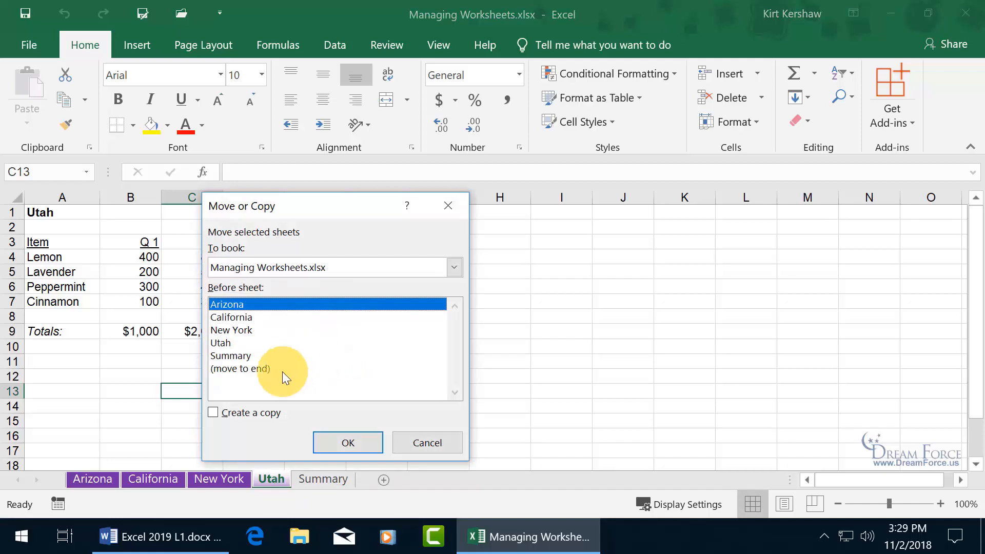
click(216, 414)
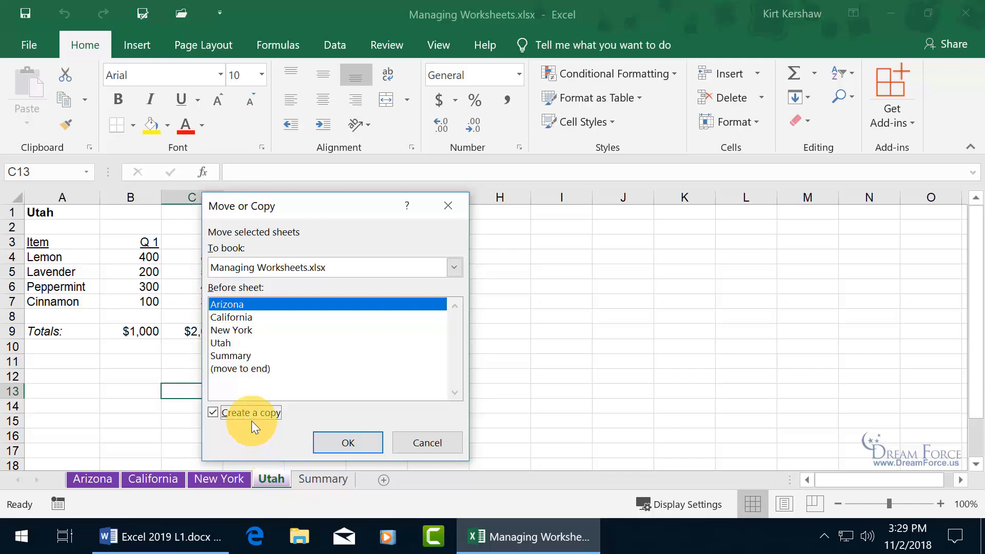
click(237, 357)
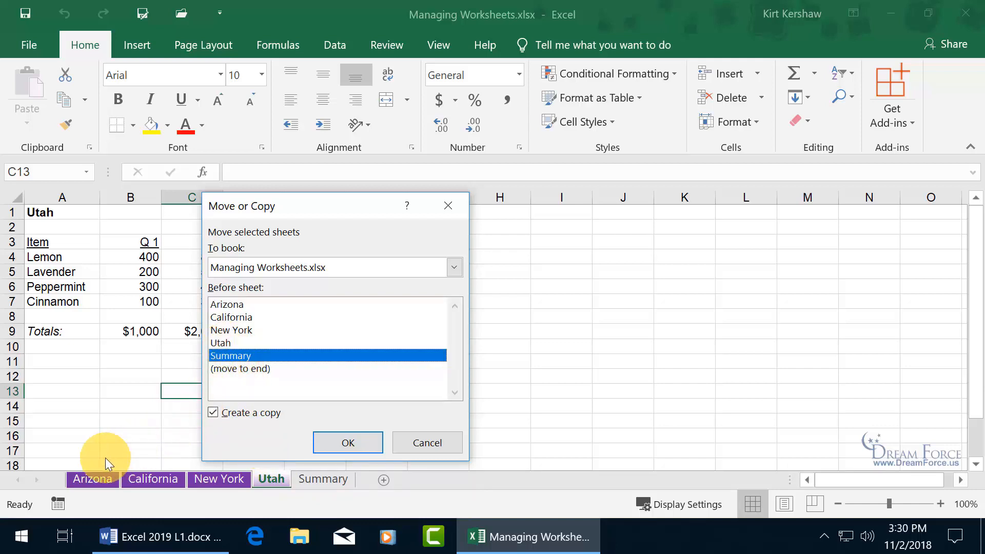
click(342, 442)
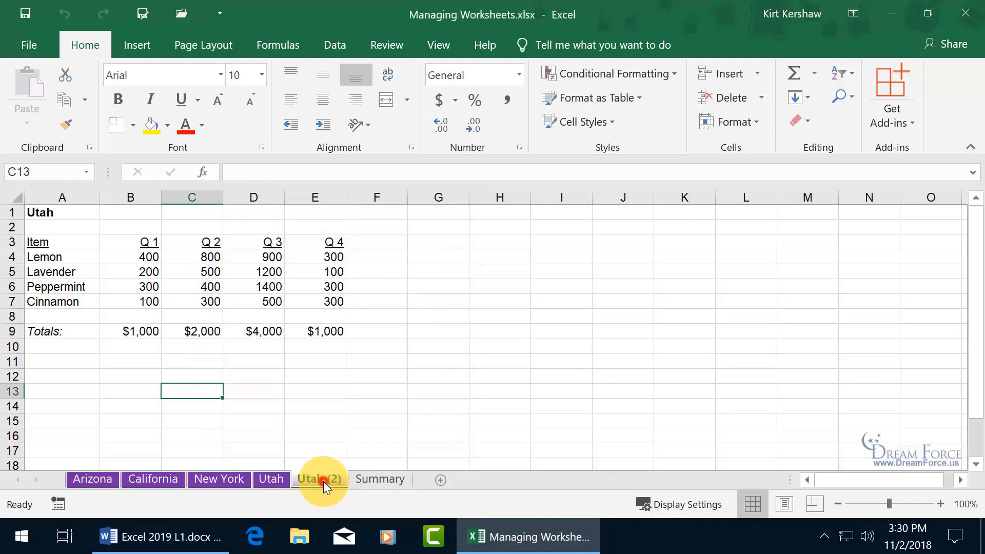
Rename the Utah copy before Summary as Vermont and change its cell A1 title to Vermont.
double_click(323, 481)
text(Vermont)
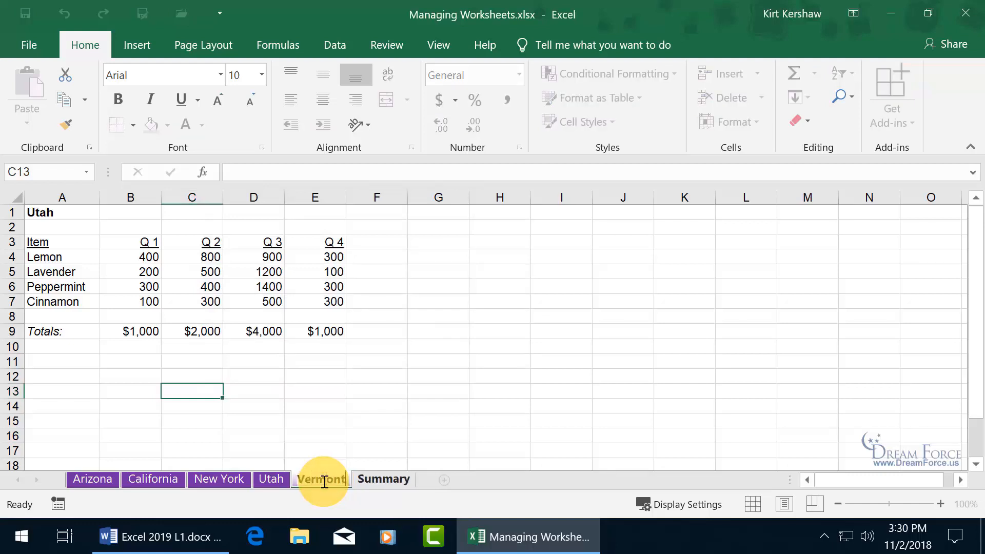
key(Return)
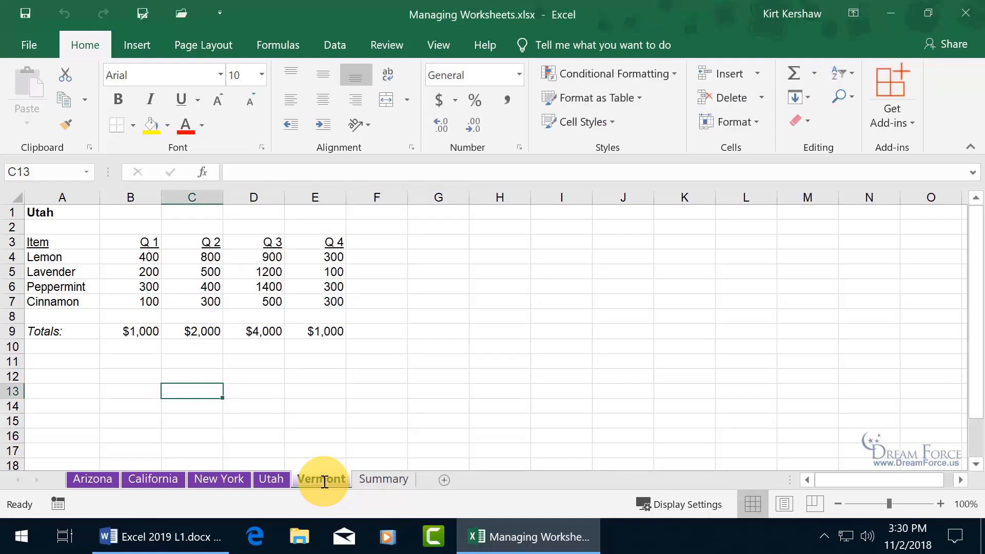
click(62, 211)
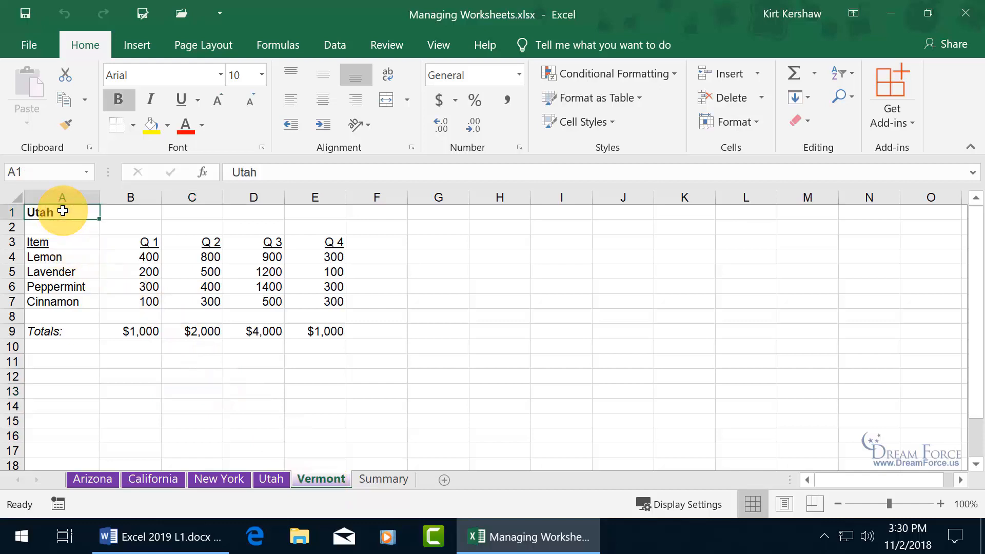
text(Vermont)
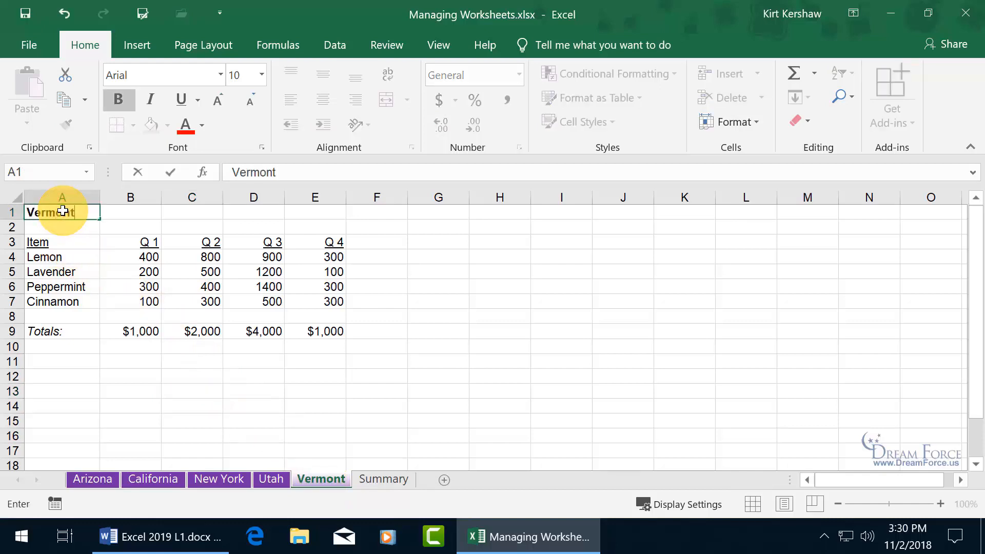
key(Return)
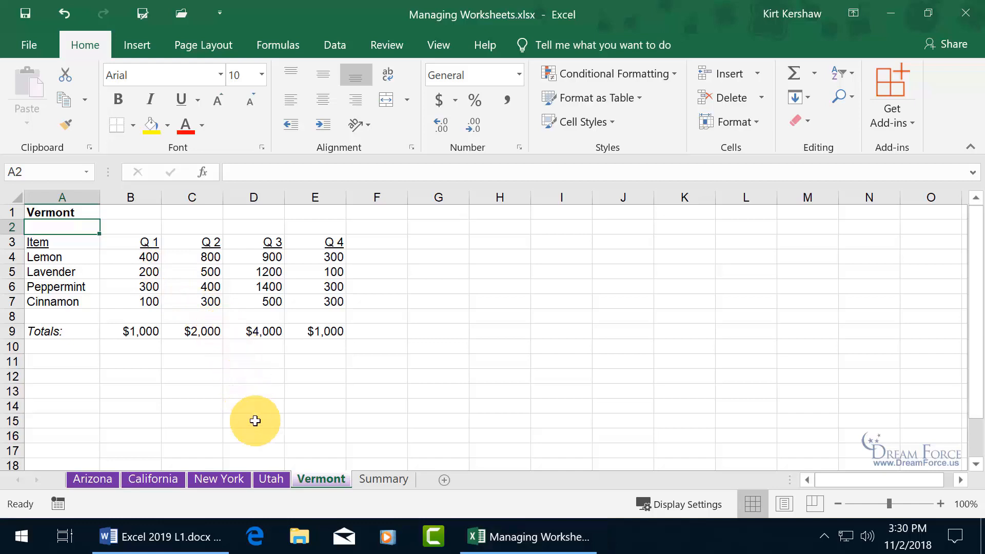
Duplicate the Utah sheet, placing the copy between California and New York.
click(274, 481)
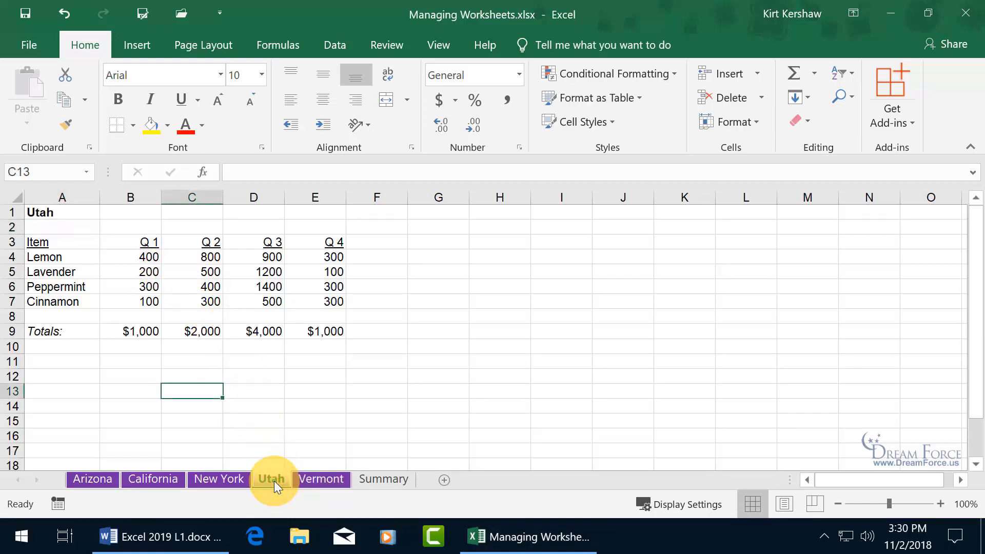
mouse_move(275, 480)
mouse_down()
mouse_move(260, 481)
mouse_move(273, 481)
mouse_up()
mouse_move(273, 482)
mouse_down()
mouse_move(193, 482)
mouse_move(201, 485)
mouse_up()
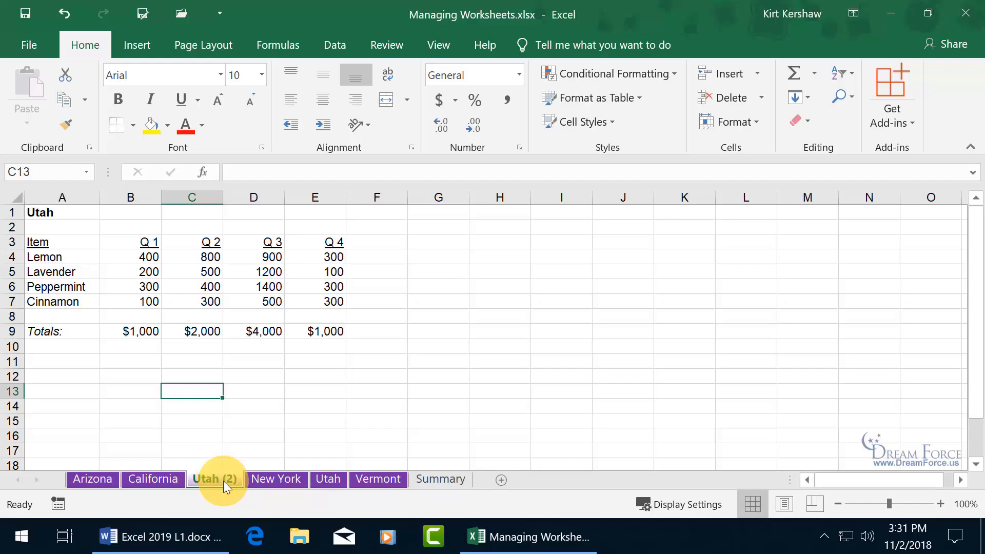
Delete the Utah (2) sheet between California and New York and accept its permanent removal.
right_click(220, 476)
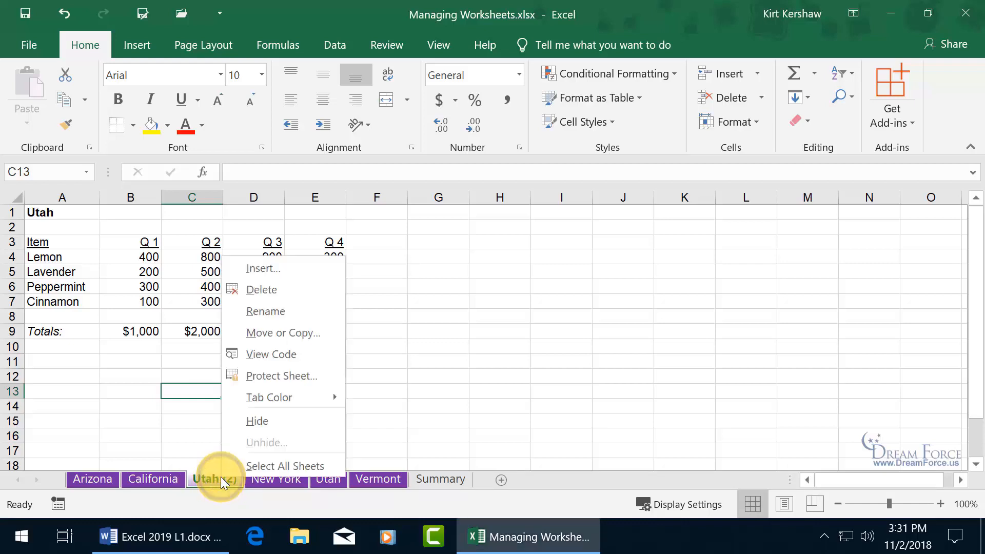
click(291, 294)
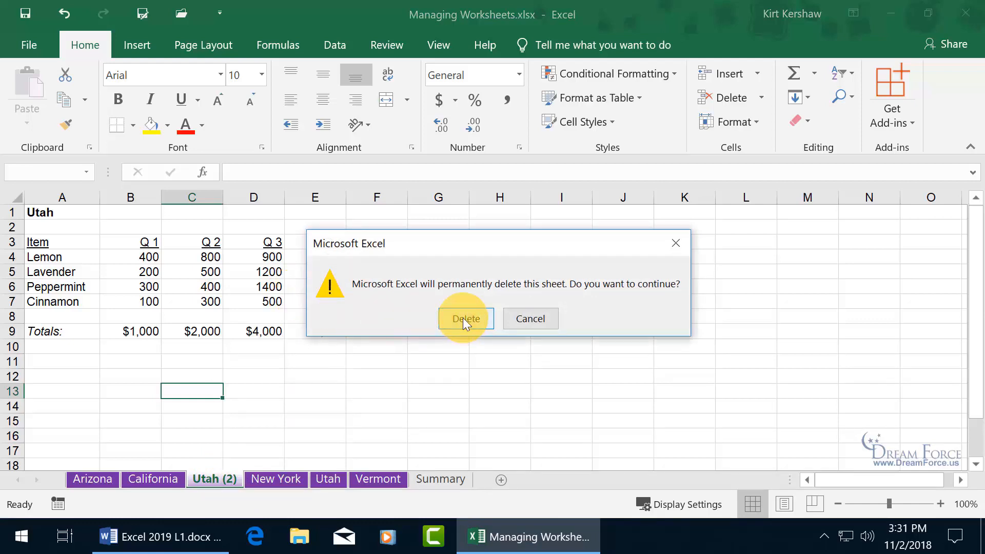
click(463, 318)
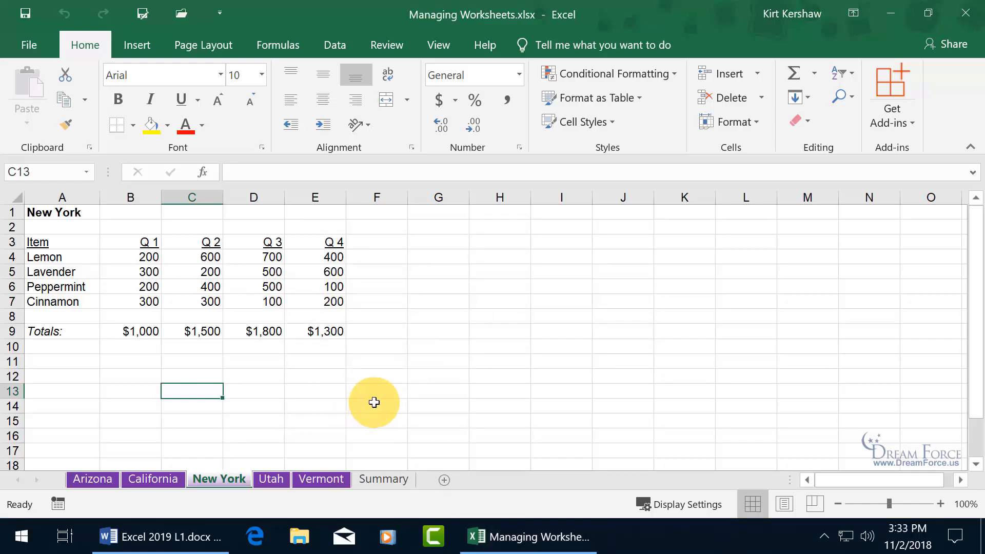
Create a new blank workbook while keeping Managing Worksheets.xlsx open.
mouse_move(542, 542)
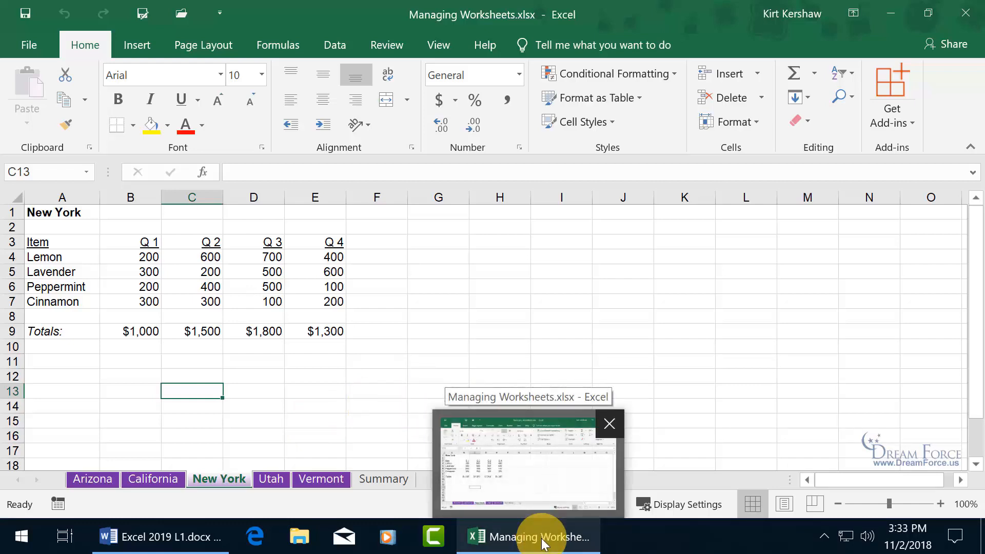
click(543, 542)
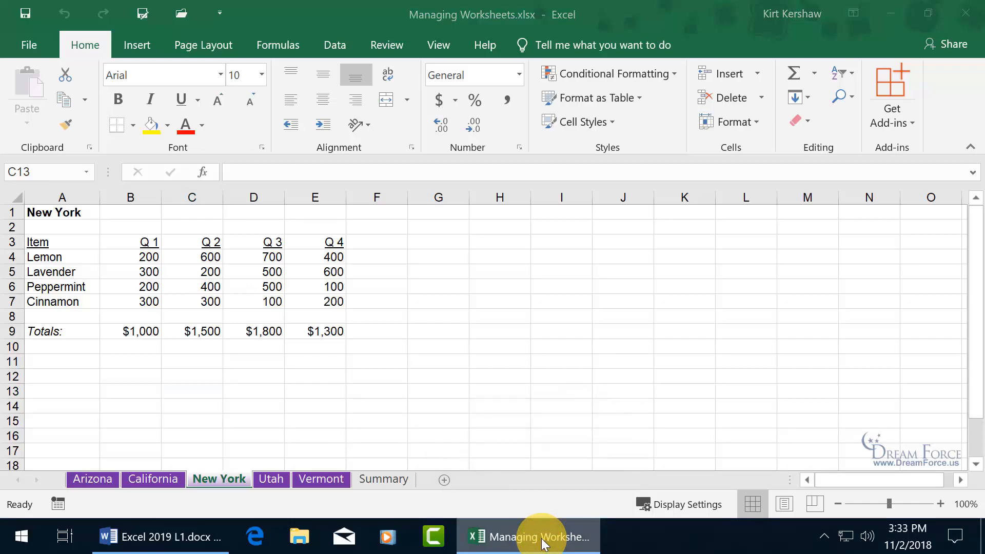
right_click(543, 540)
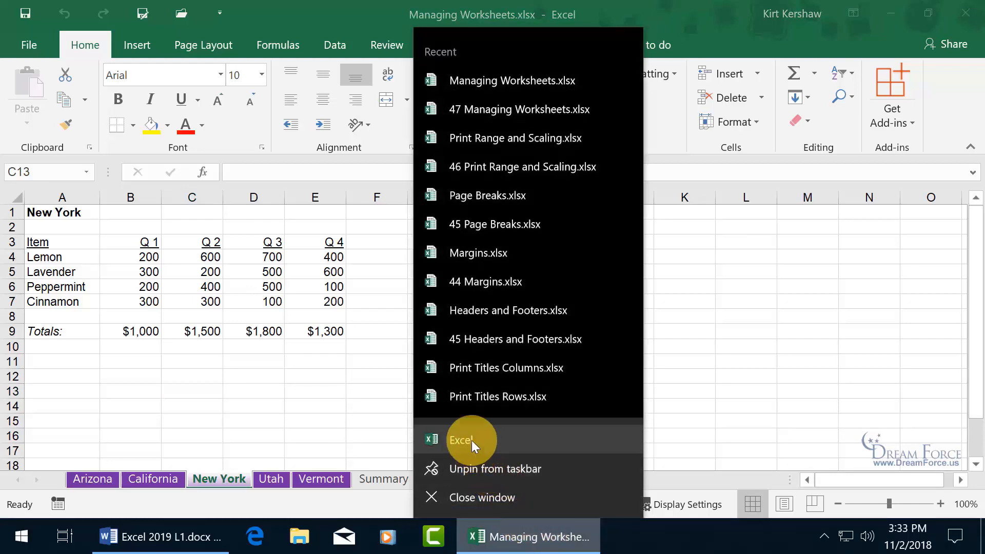
click(471, 440)
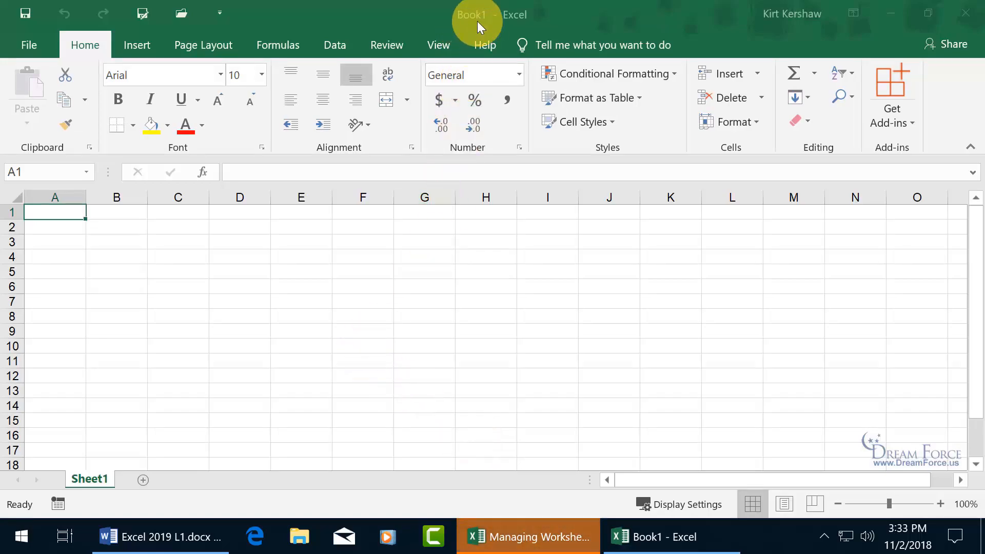
Save the new workbook to the Desktop as European Sales.
click(22, 14)
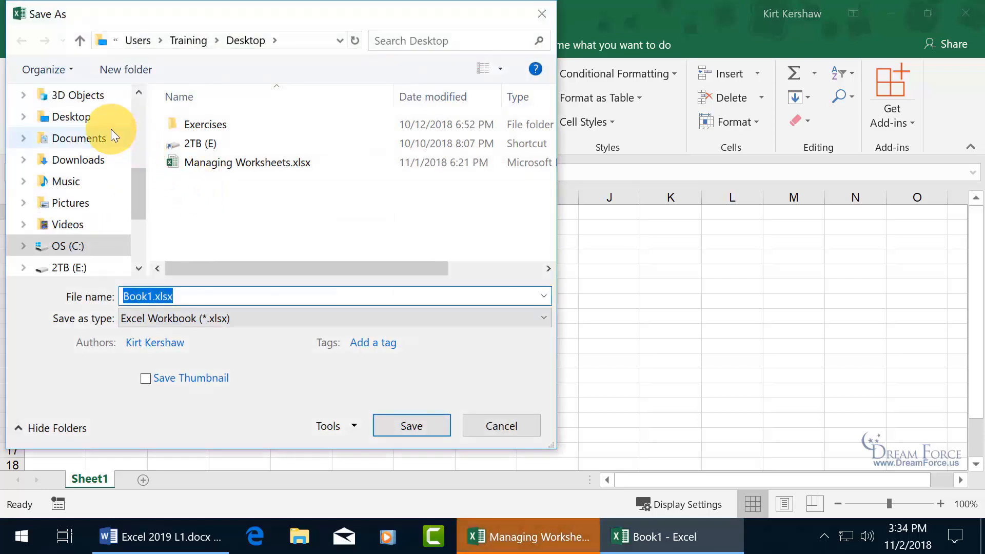
click(71, 117)
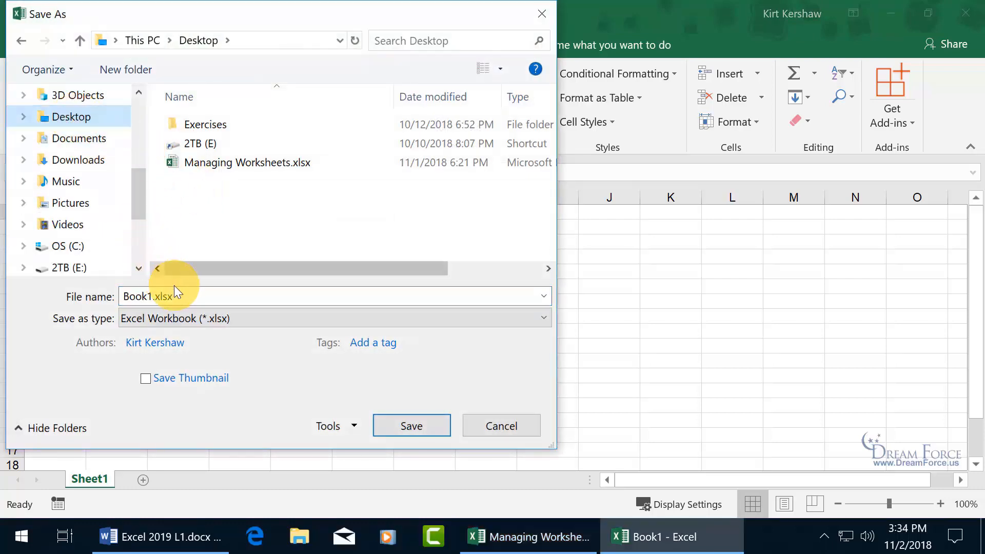
double_click(188, 297)
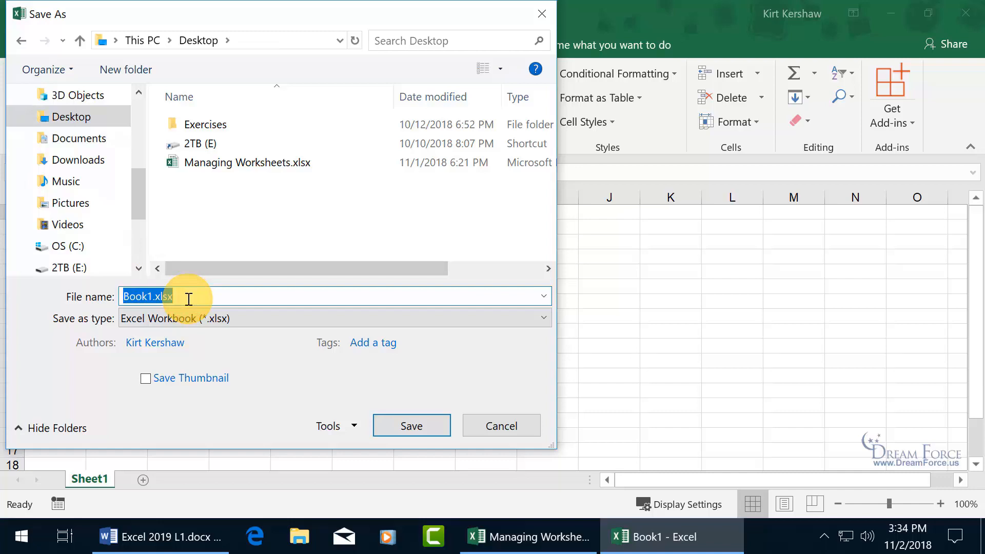
text(European Sales)
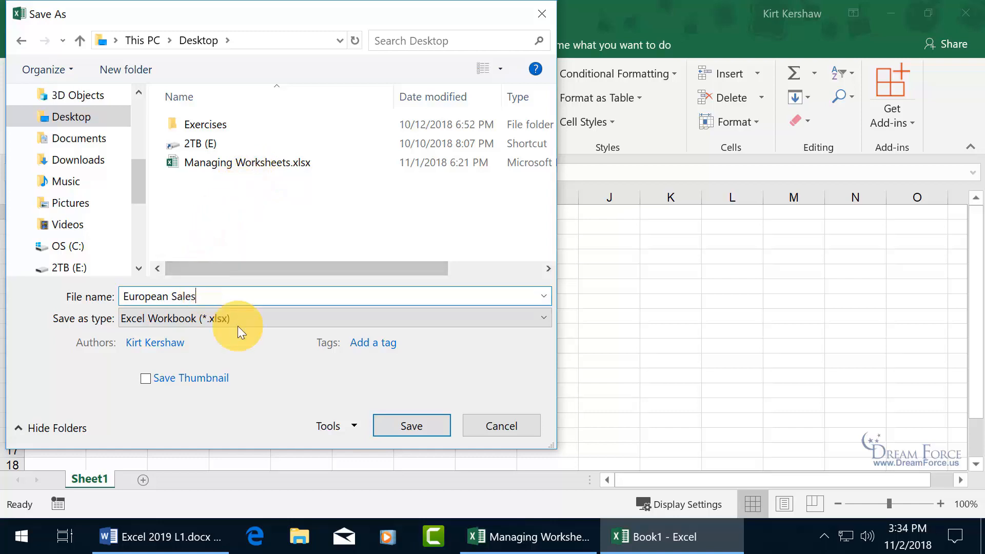
click(398, 419)
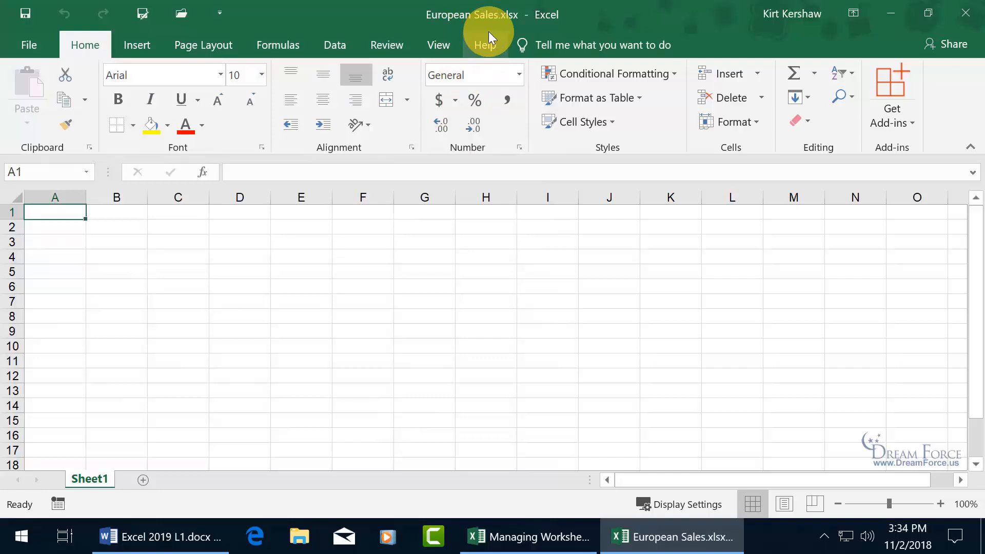
Move the Arizona through Utah sheets together from Managing Worksheets.xlsx to the end of European Sales.xlsx, without creating a copy.
click(513, 537)
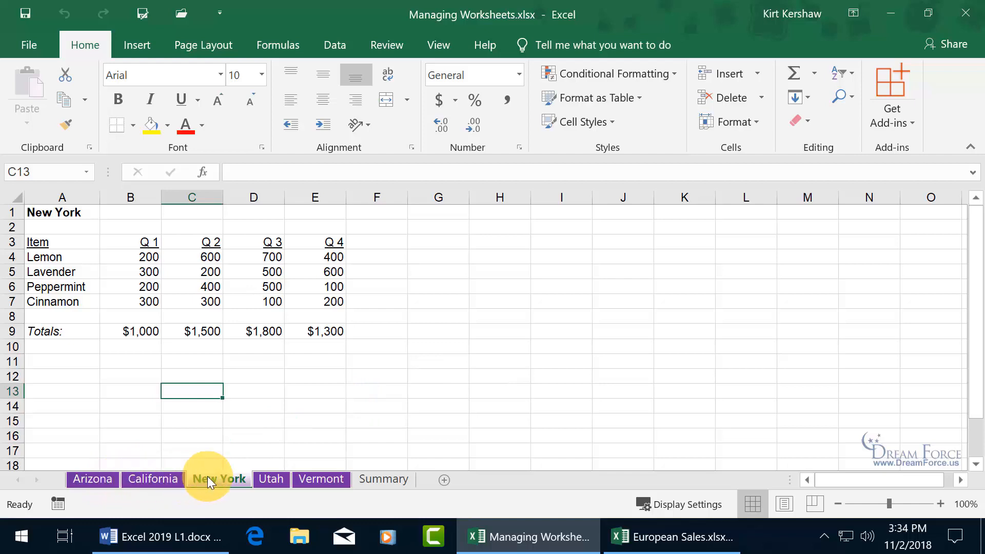
click(110, 477)
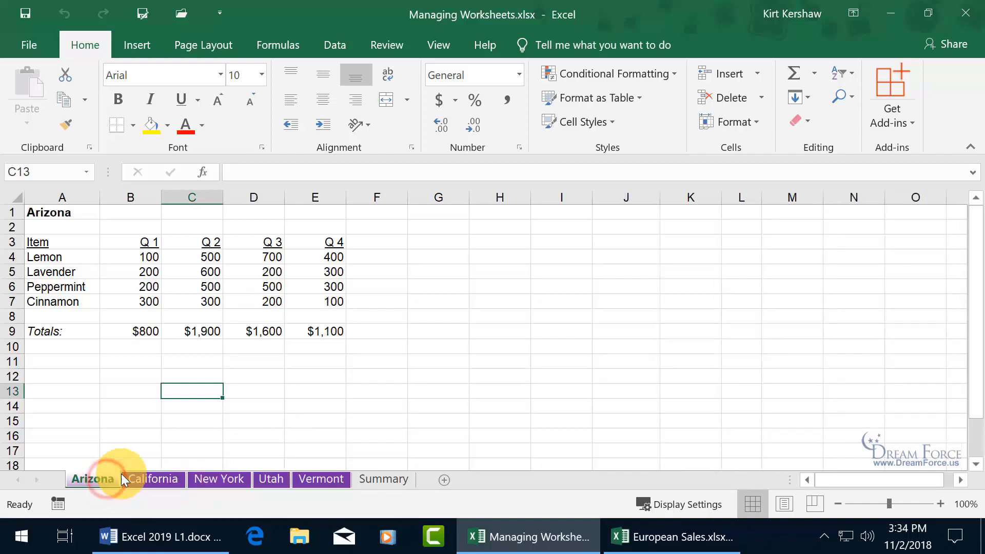
shift+click(268, 482)
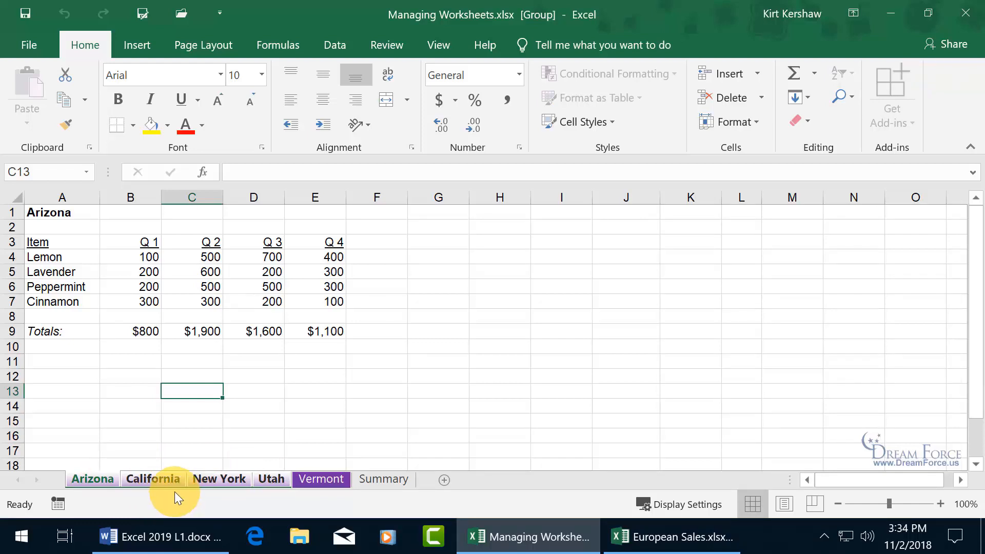
right_click(168, 478)
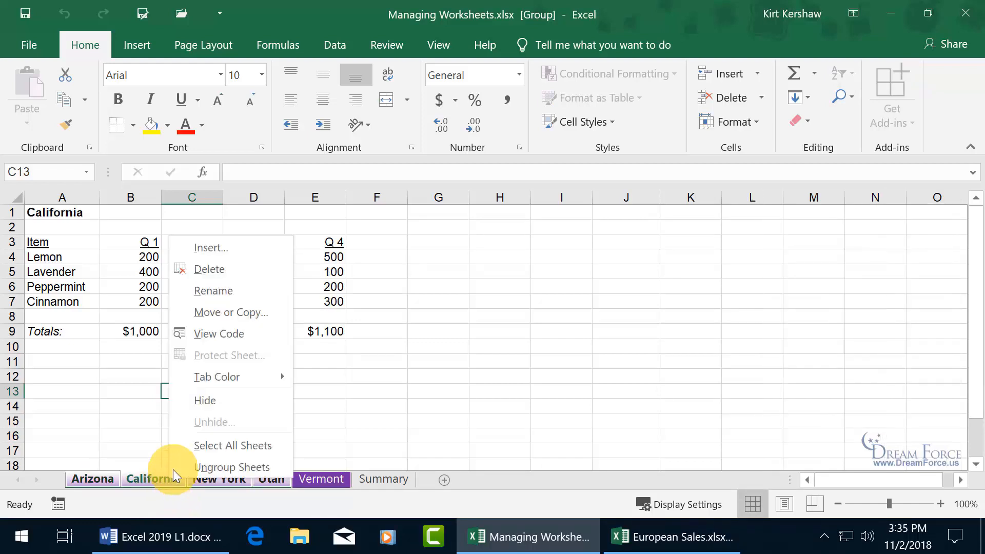
click(256, 320)
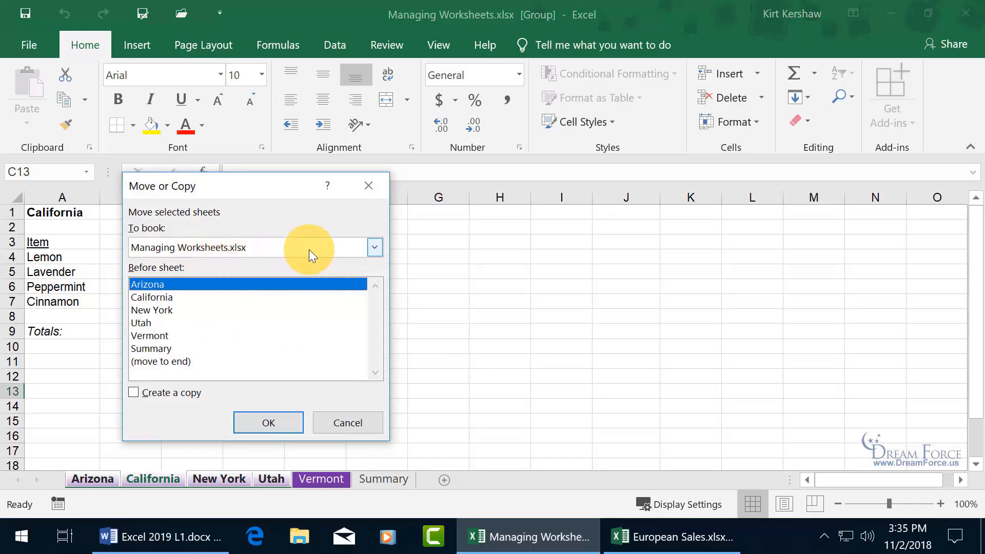
click(377, 247)
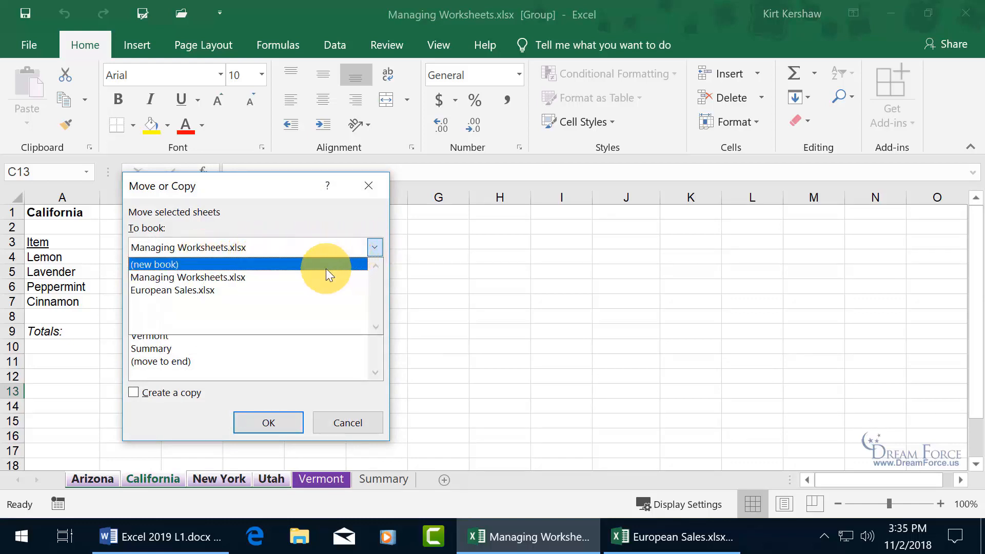
click(191, 290)
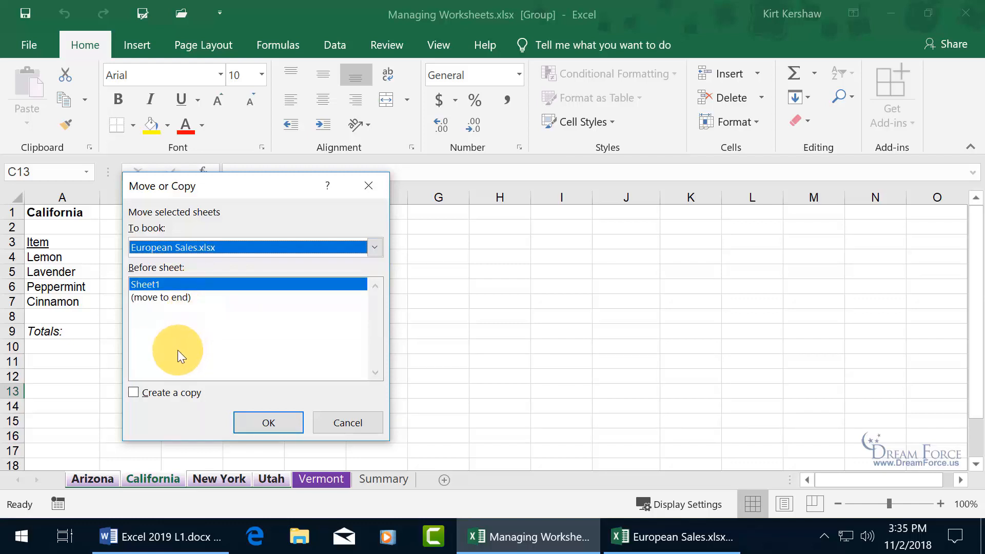
click(159, 296)
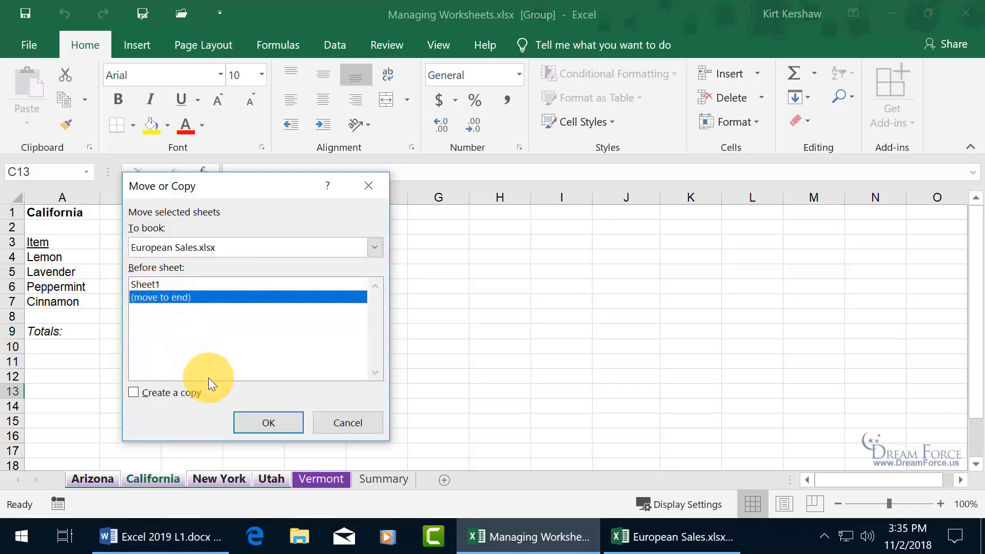
click(268, 421)
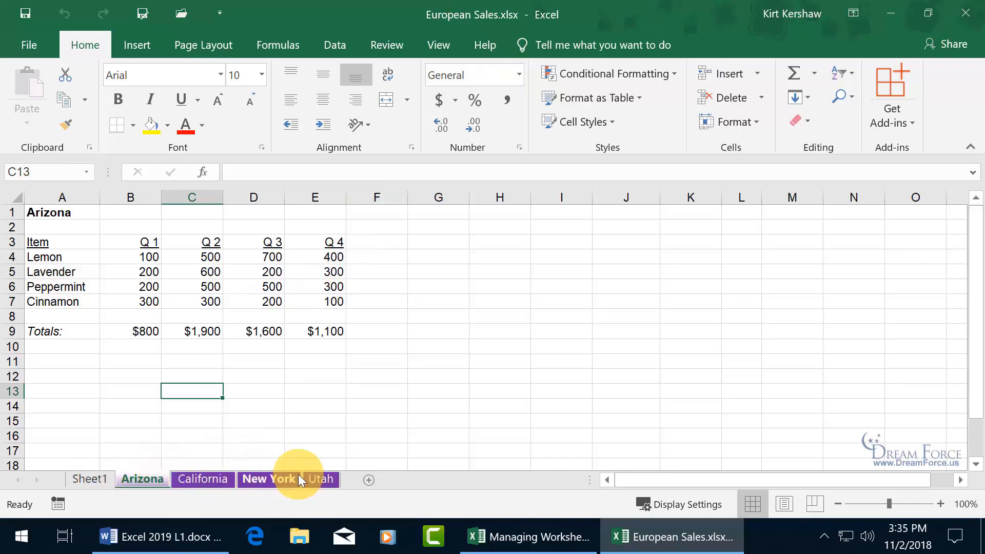
Check which sheets remain in Managing Worksheets.xlsx and which sheets are in European Sales.xlsx.
click(520, 526)
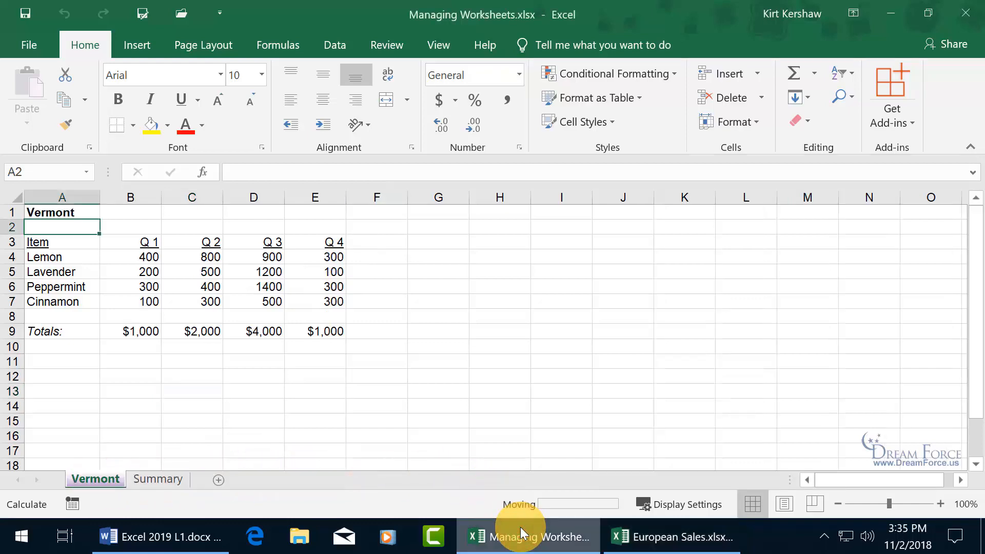
drag(96, 479, 119, 466)
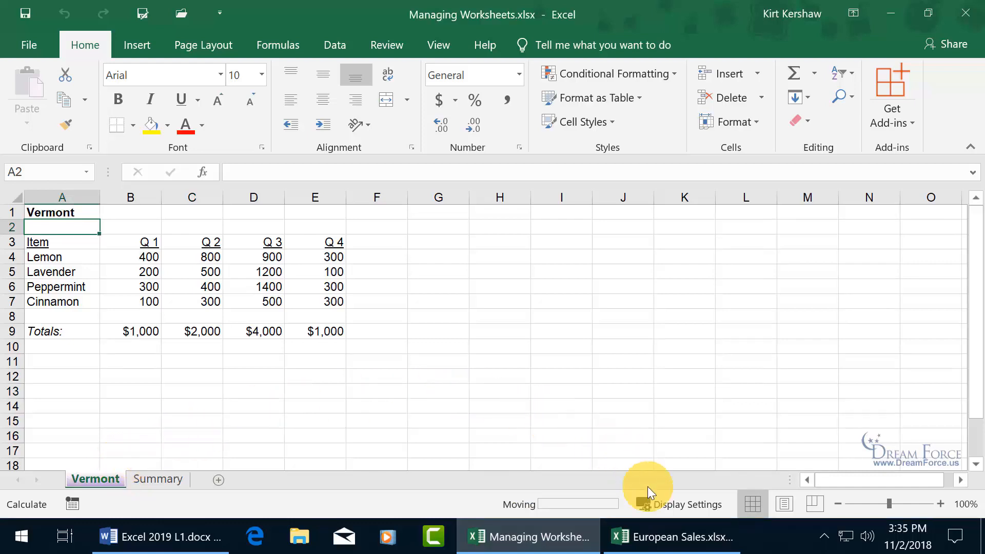
click(667, 536)
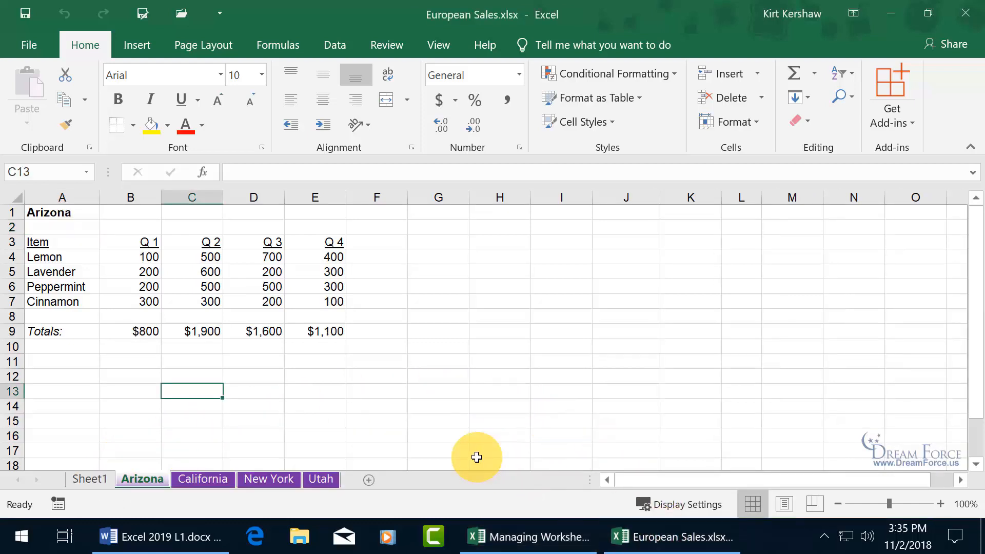
double_click(147, 484)
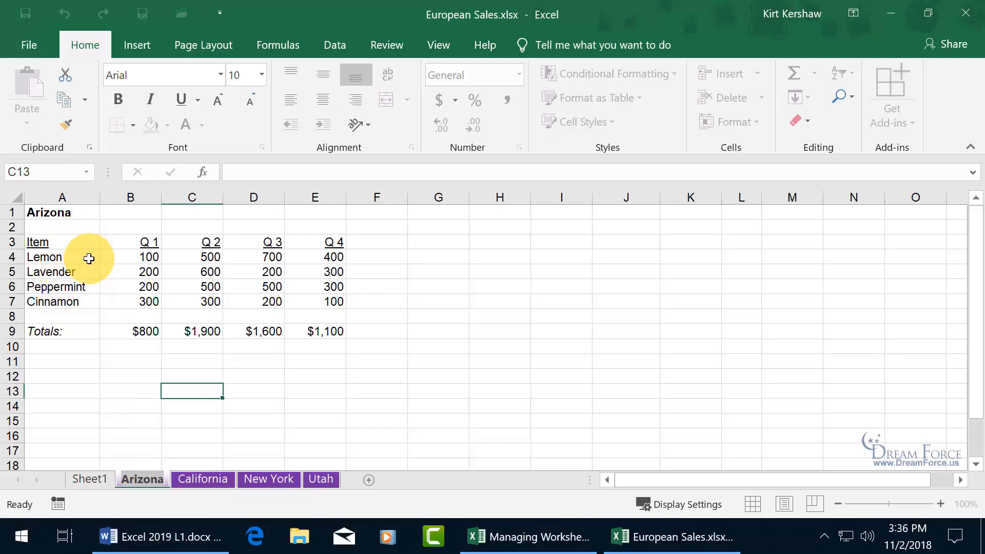
click(250, 349)
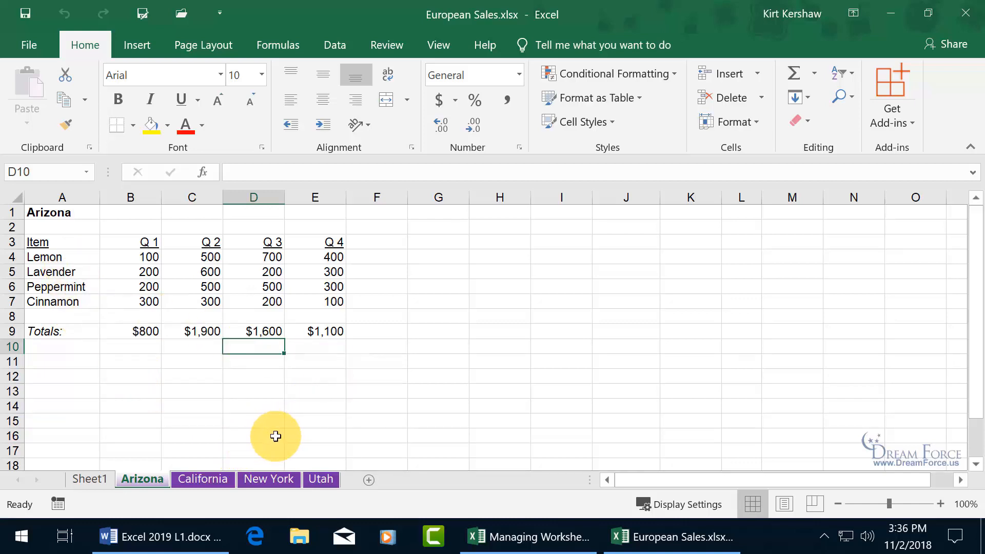
Copy the Arizona through Utah sheets together from European Sales.xlsx into Managing Worksheets.xlsx, placing them before Vermont.
shift+click(327, 478)
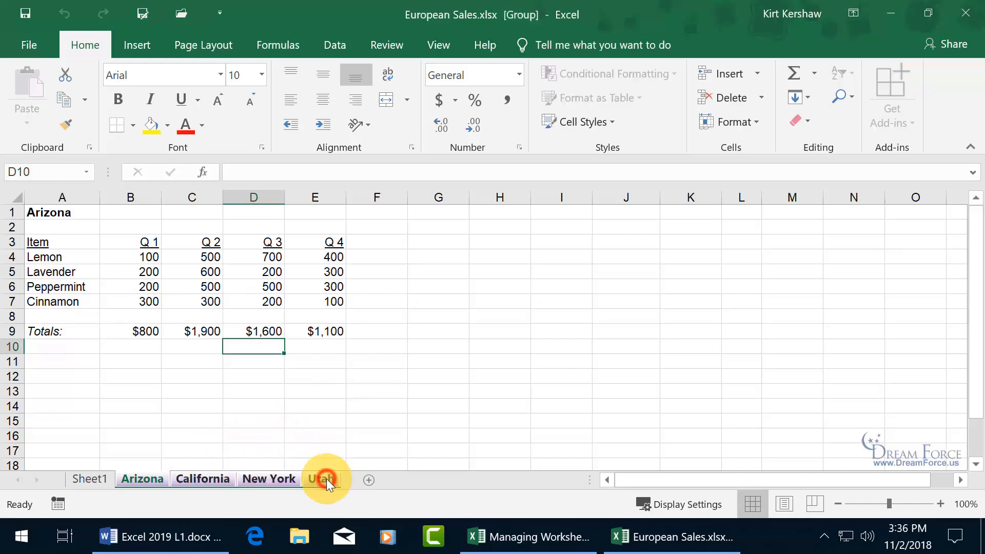
right_click(270, 482)
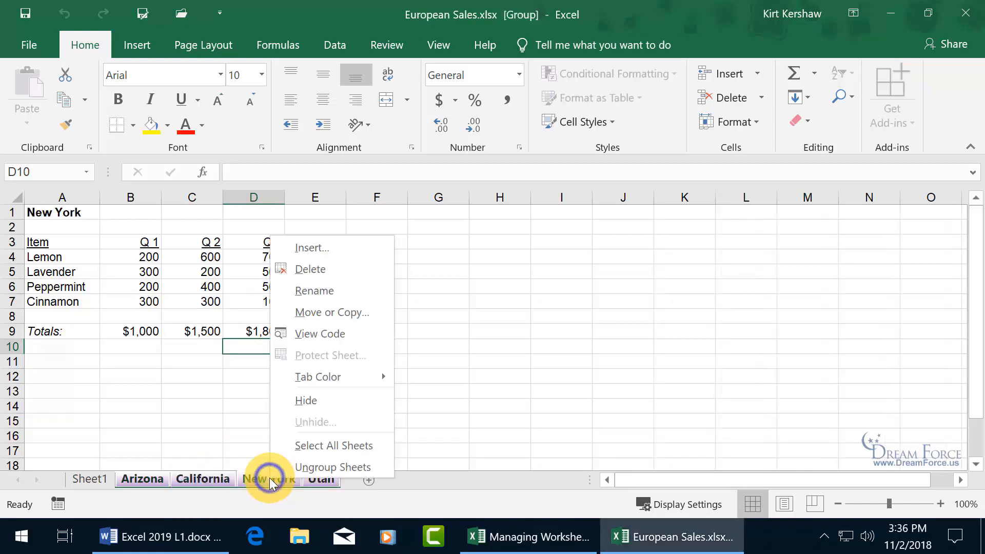
click(342, 315)
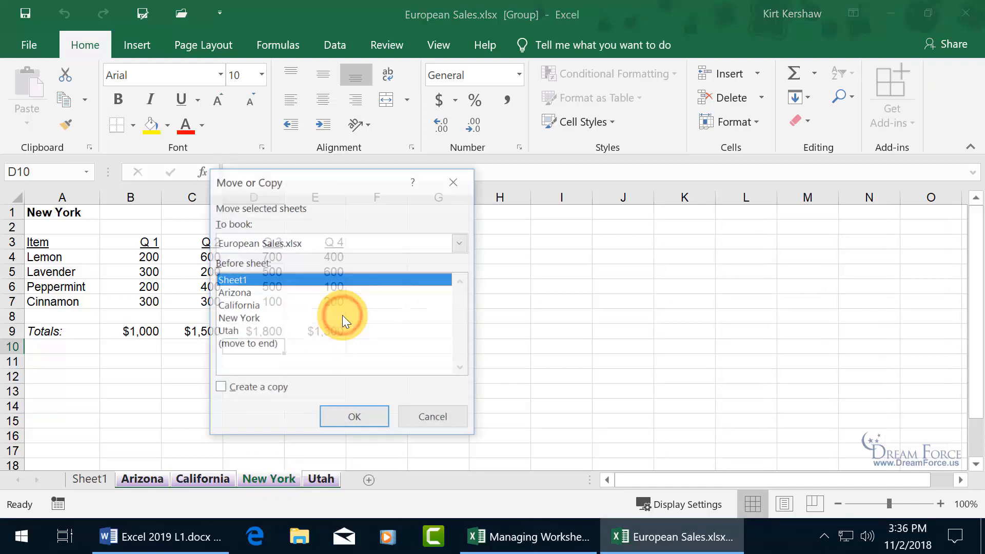
click(220, 387)
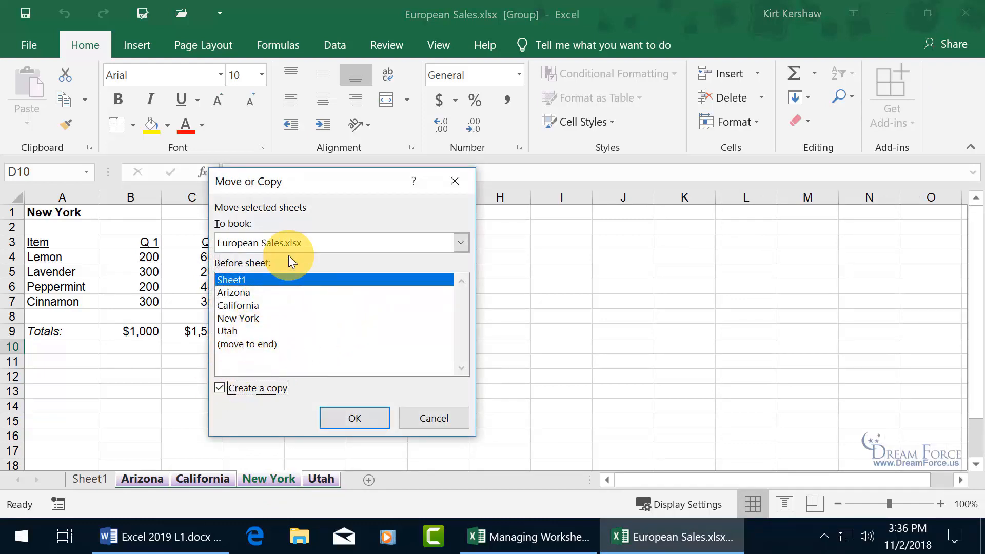
click(460, 243)
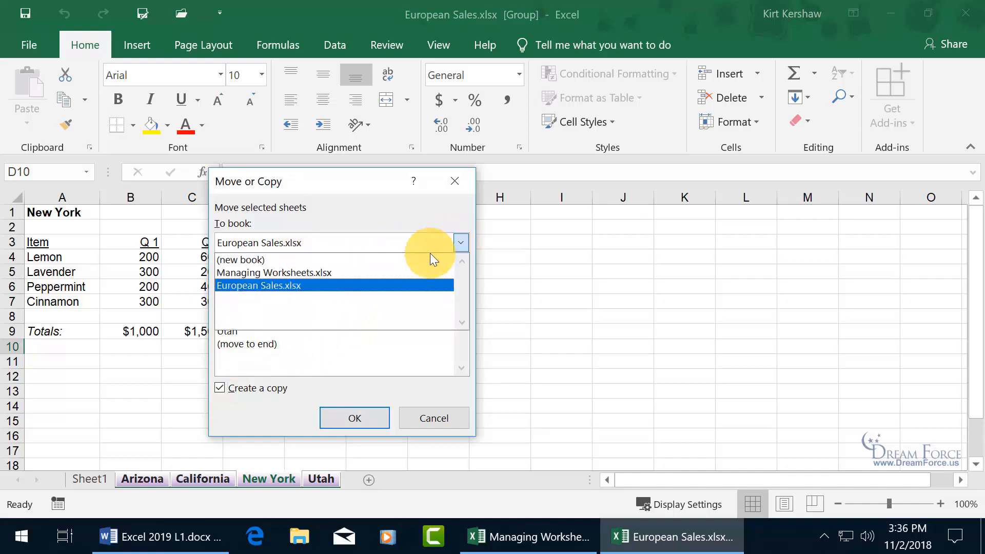
click(354, 273)
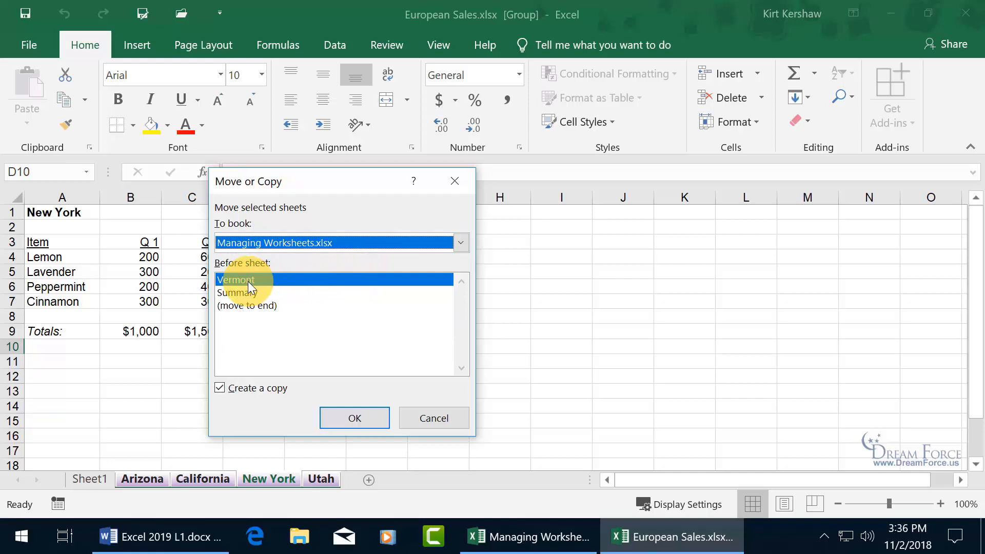
click(353, 417)
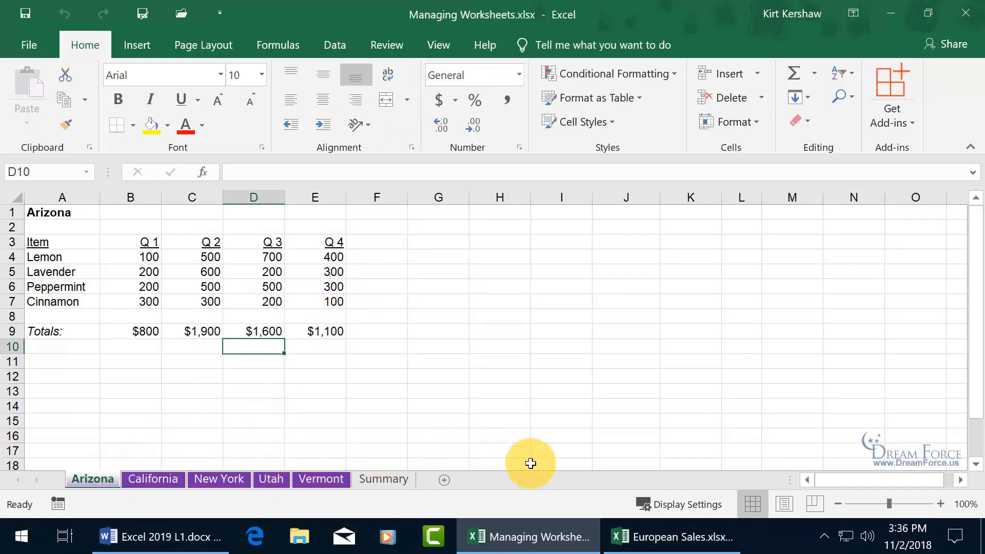
Copy the grouped Arizona through Utah sheets together from European Sales.xlsx into a new workbook, with Create a copy enabled.
click(638, 531)
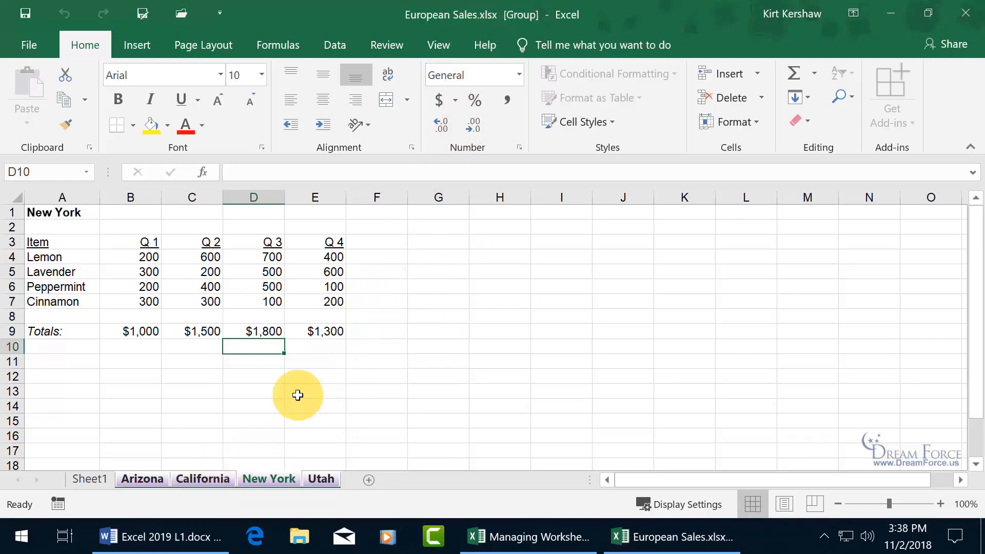
right_click(202, 478)
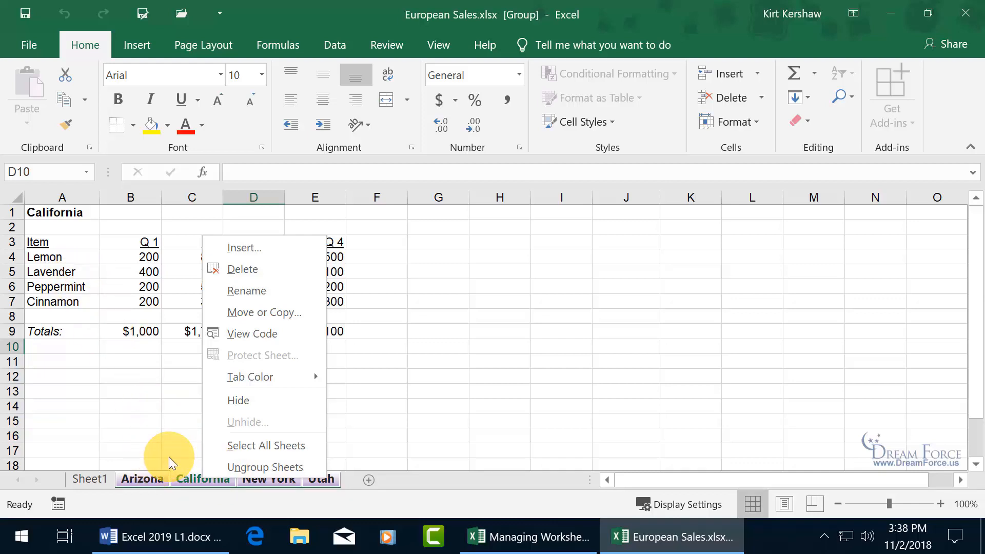
click(254, 312)
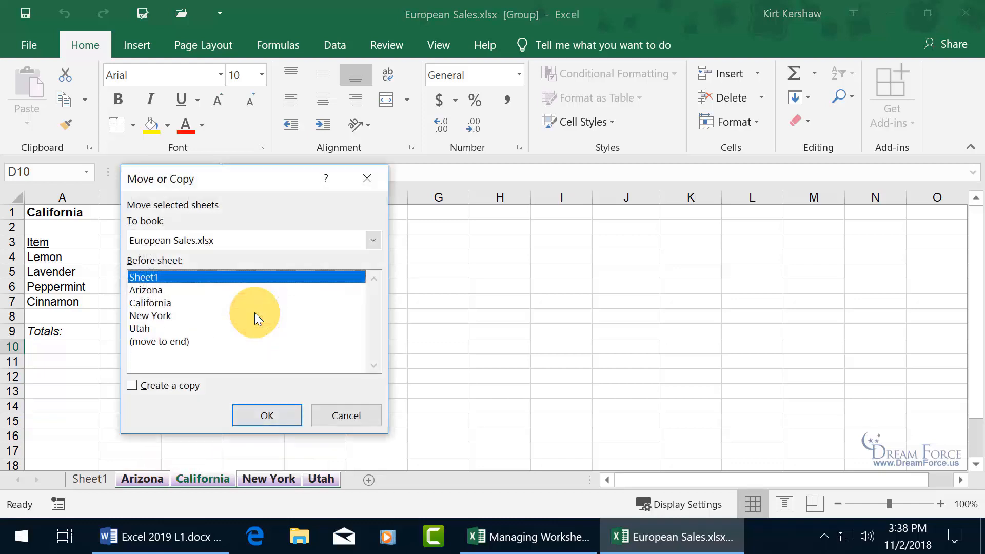
click(371, 242)
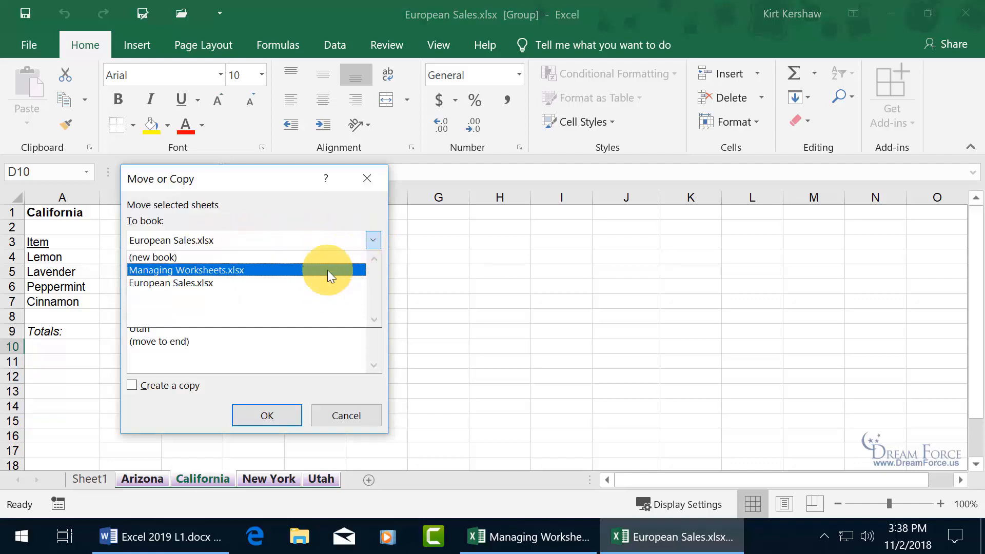
click(292, 254)
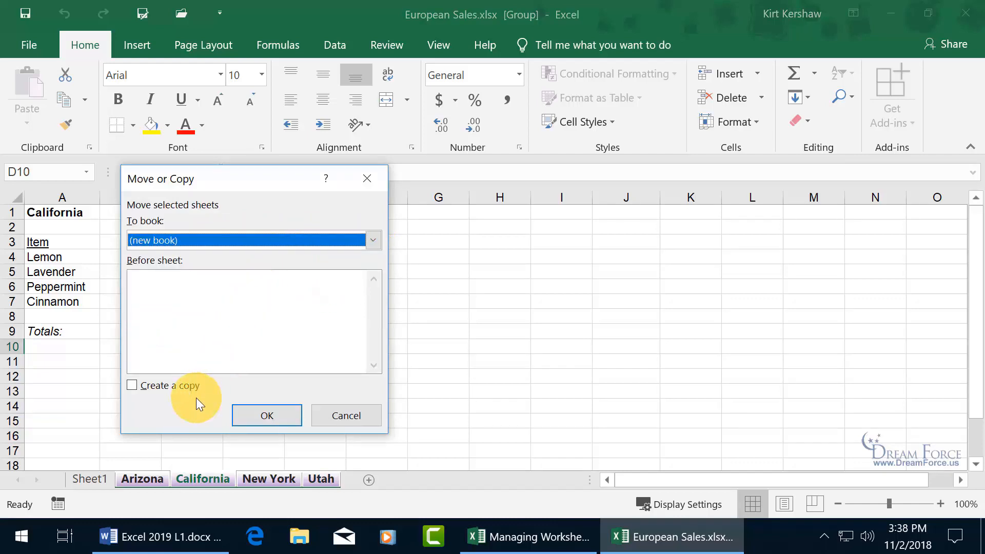
click(133, 386)
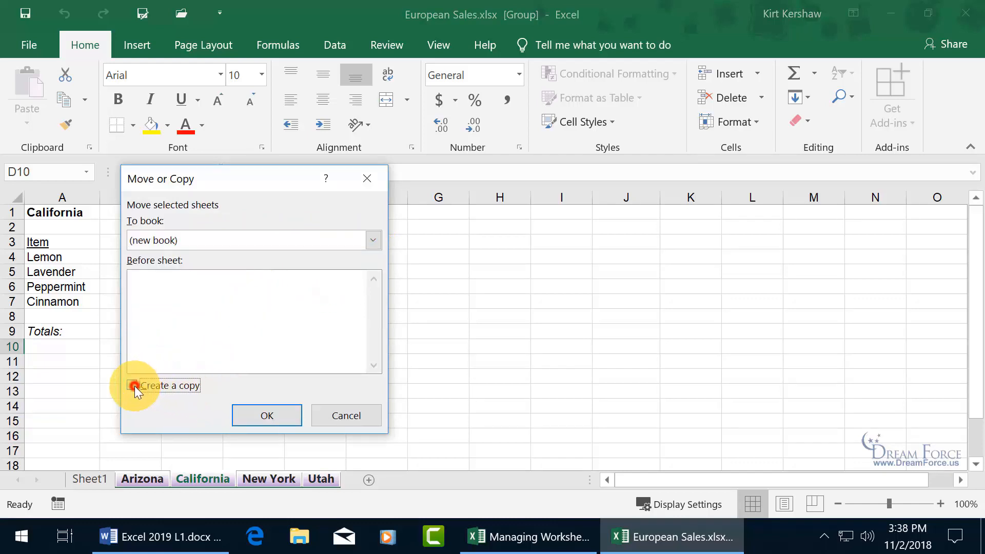
click(275, 416)
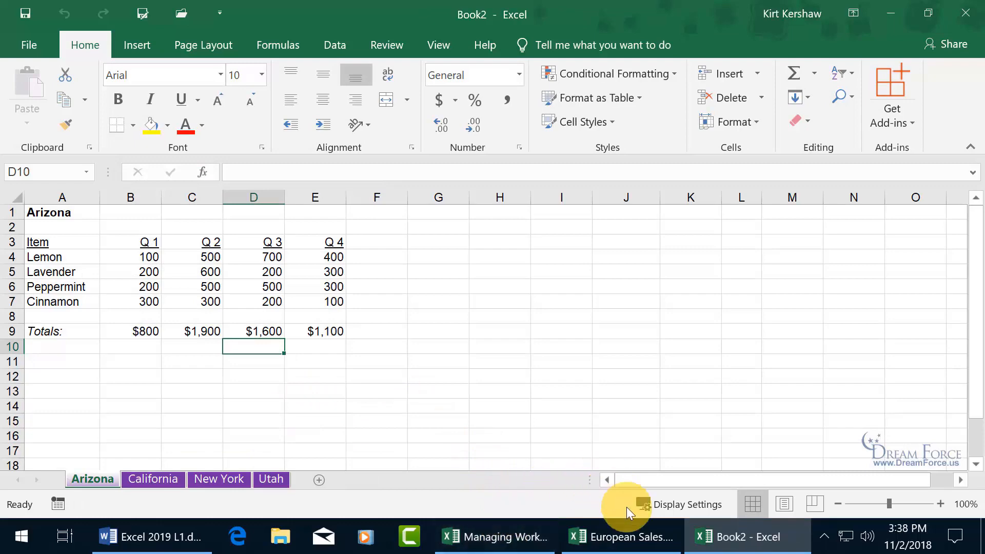
Compare European Sales.xlsx with the new workbook holding the copied sheets, and close the new workbook without saving.
click(742, 539)
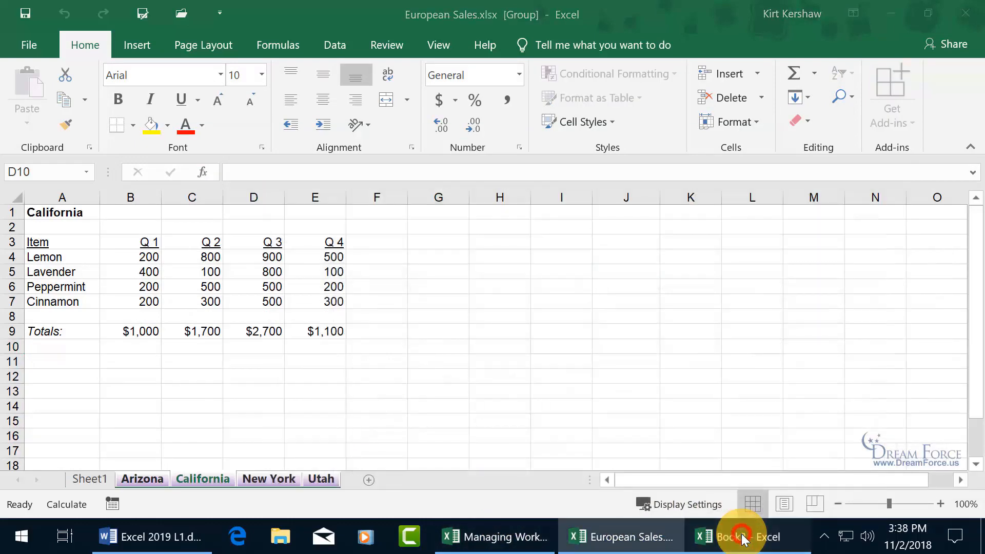
click(742, 538)
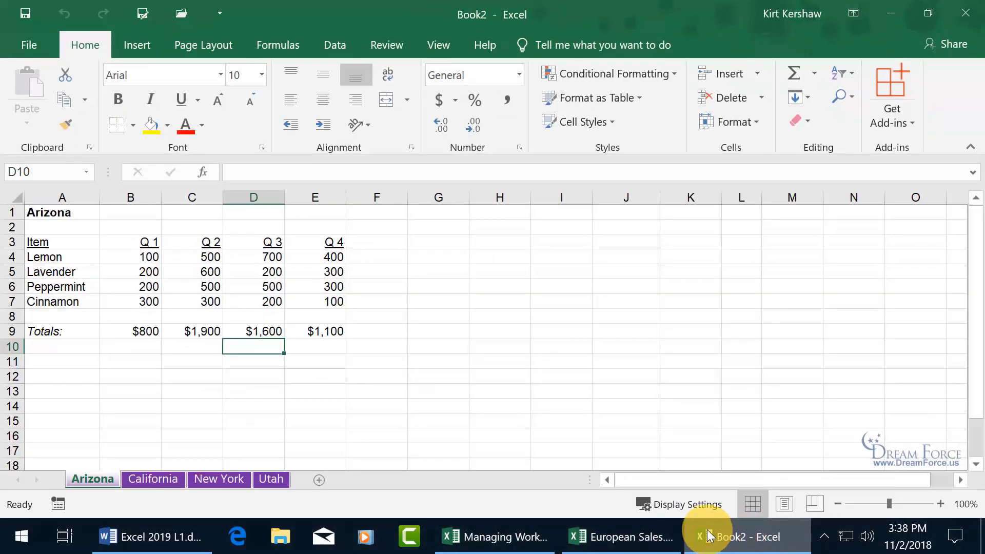
mouse_move(738, 506)
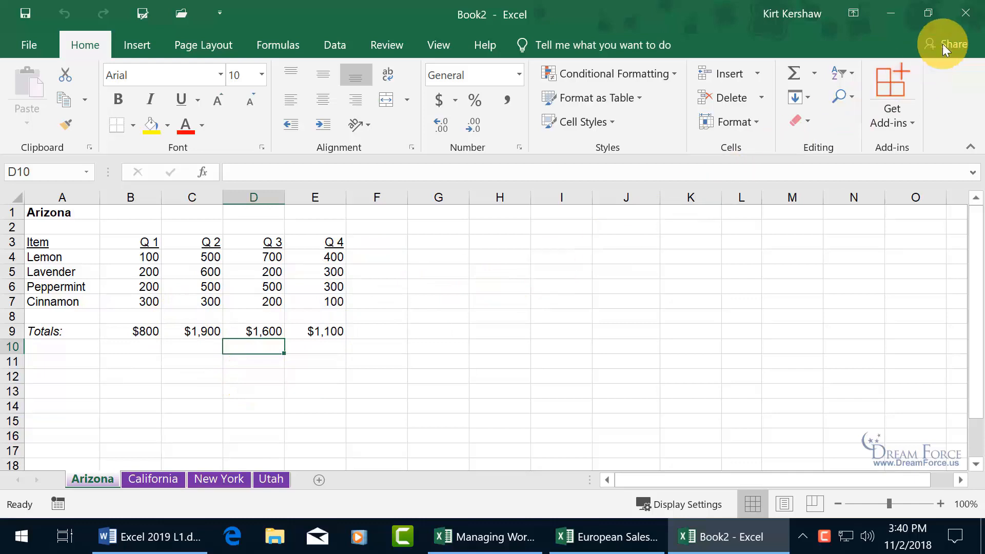
click(960, 15)
click(504, 288)
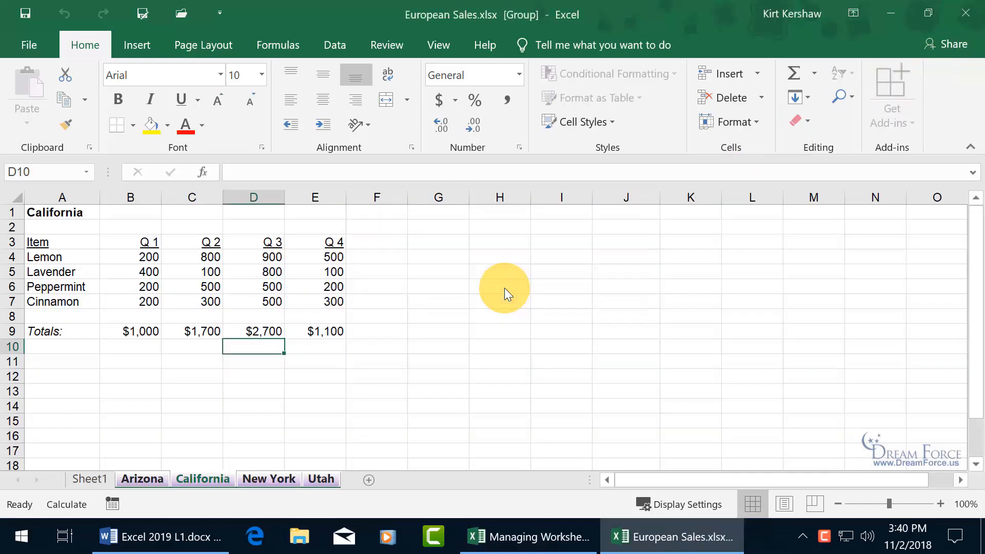
Switch to Managing Worksheets.xlsx and narrow its sheet tab area until only the Arizona tab fits.
click(520, 538)
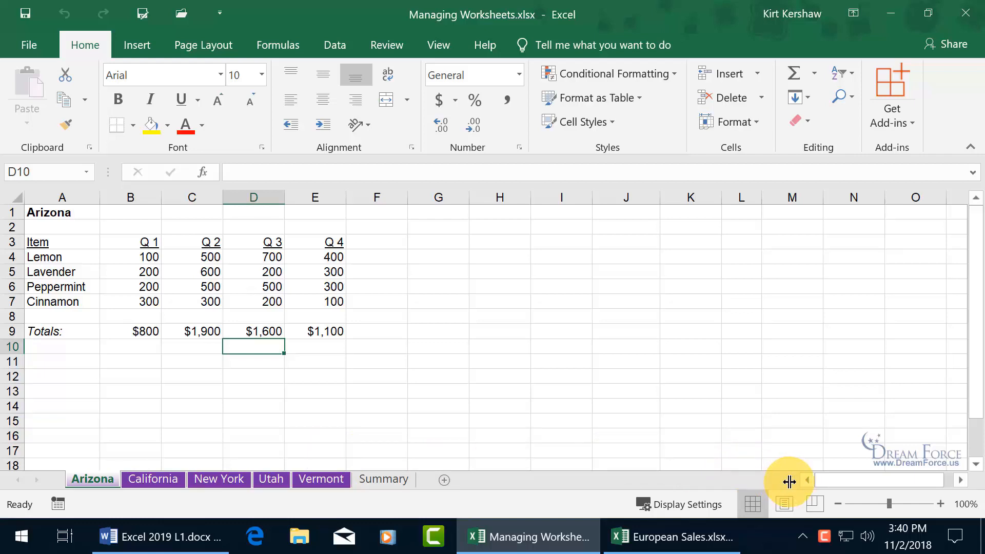
drag(788, 481, 485, 484)
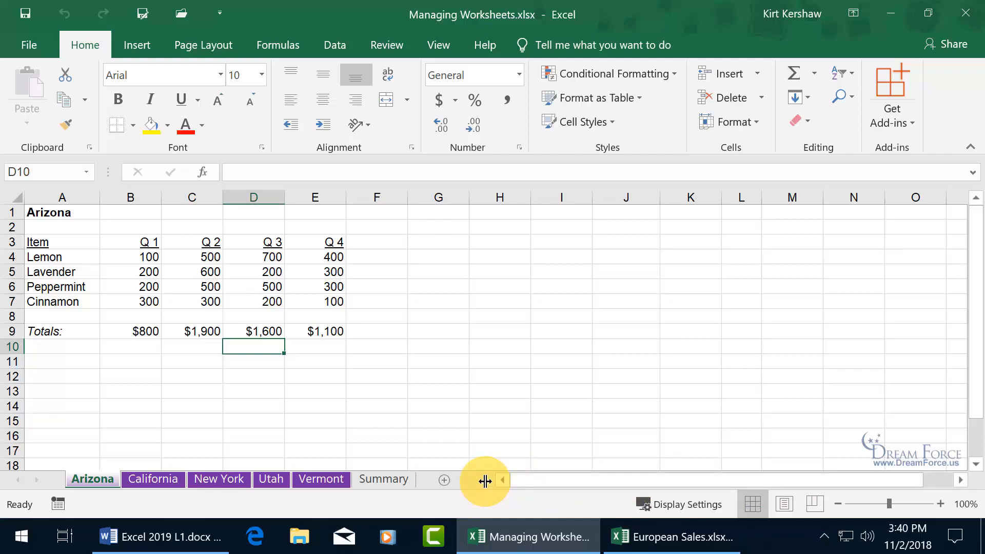
drag(485, 481, 165, 490)
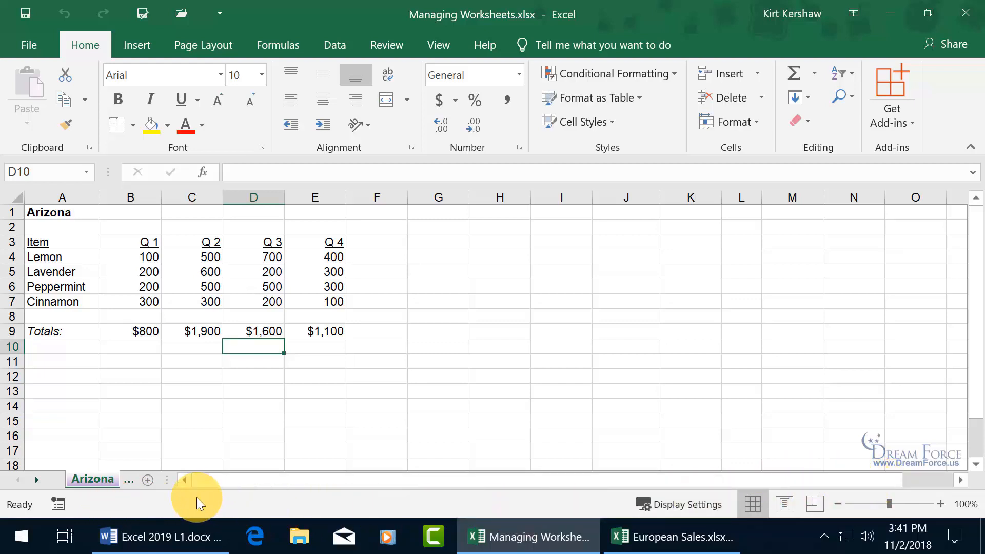
Scroll through the sheet tabs one by one from Arizona to the last sheet, Summary.
click(38, 481)
click(38, 481)
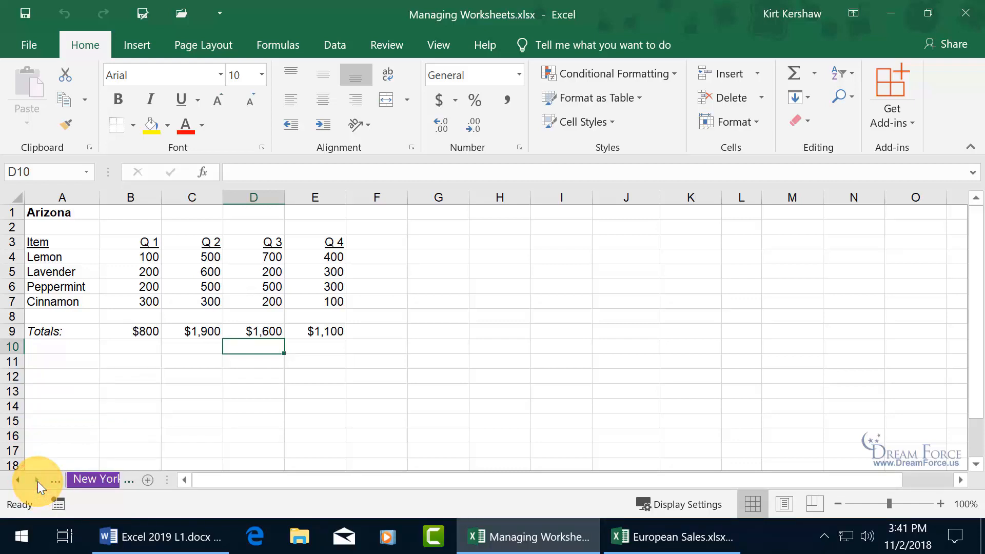
click(37, 481)
click(38, 481)
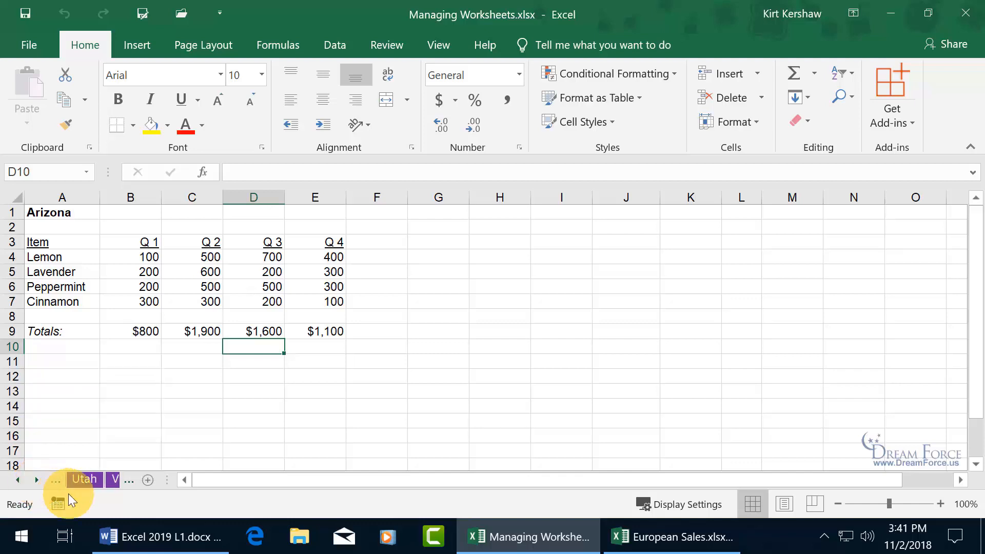
click(33, 480)
click(39, 481)
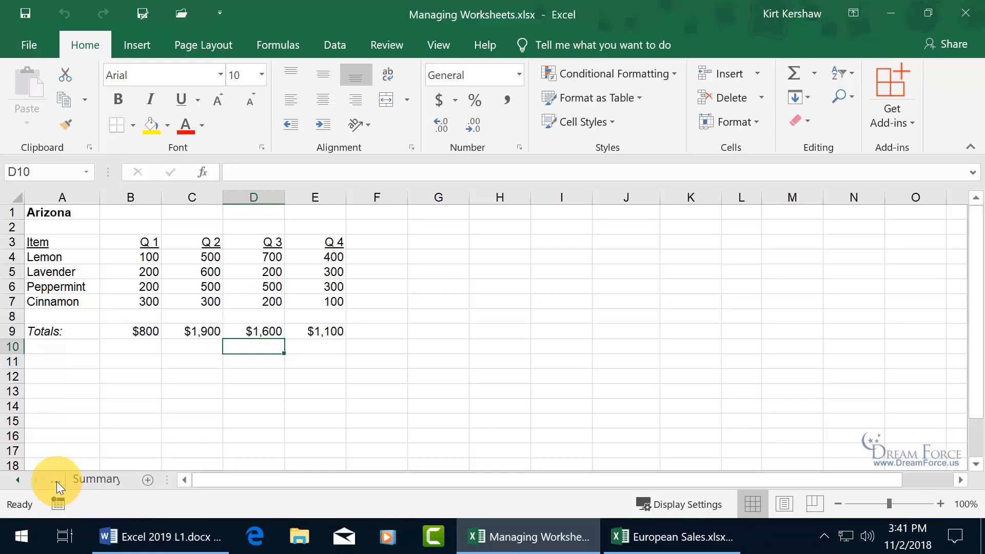
Step back through the preceding sheets, activating each in turn from the end of the workbook to New York.
click(55, 483)
click(55, 482)
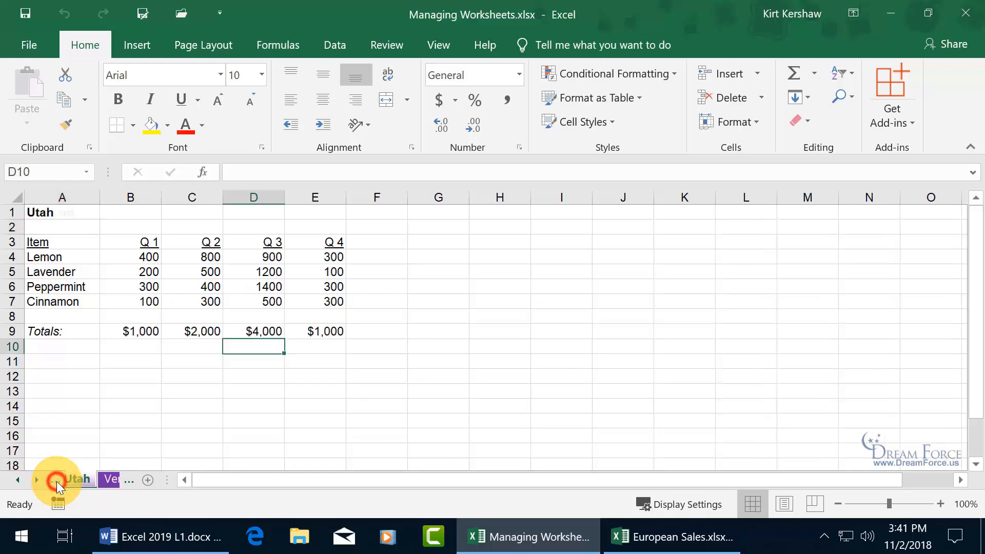
click(54, 482)
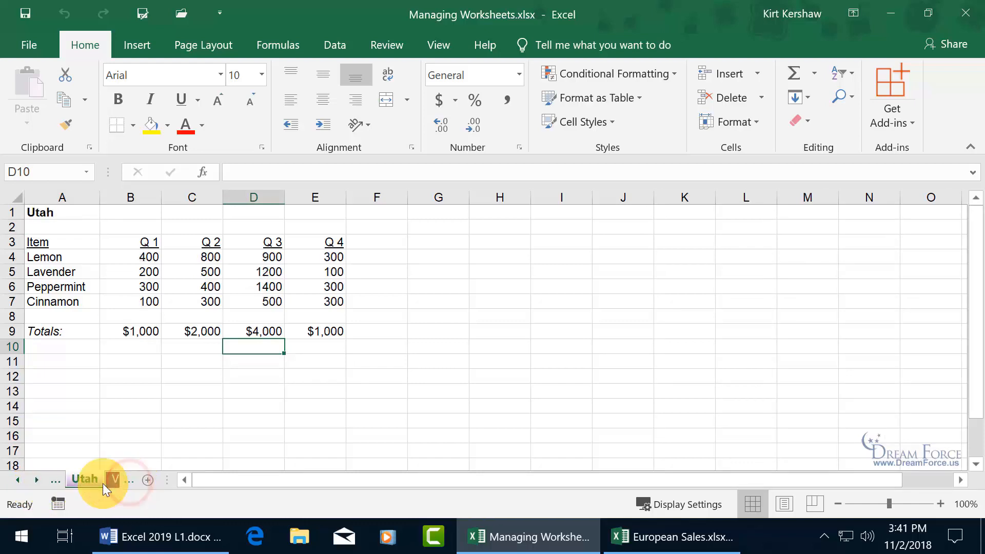
click(59, 483)
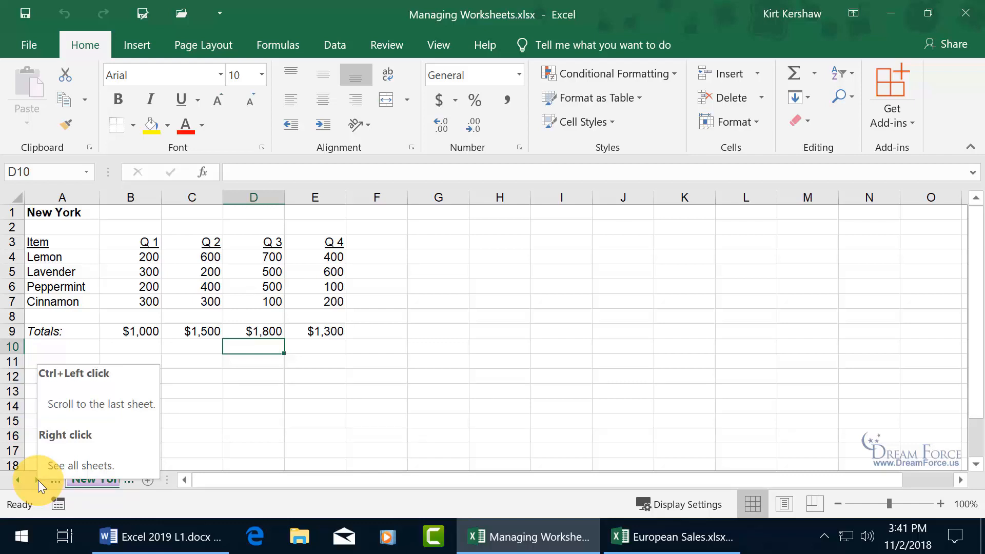
Jump the sheet tabs to the last sheet and back to the first, and activate Vermont from the list of all sheets.
ctrl+click(38, 480)
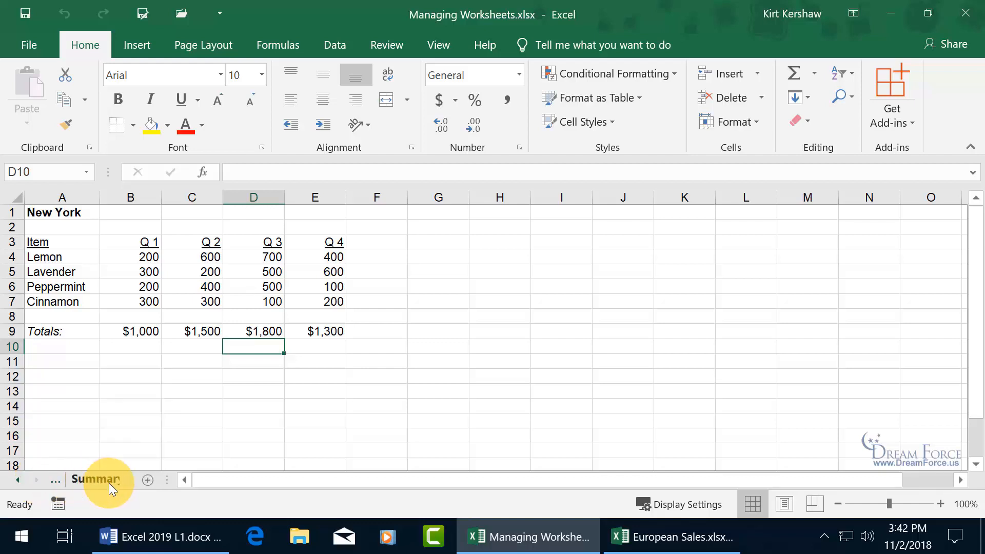
ctrl+click(17, 478)
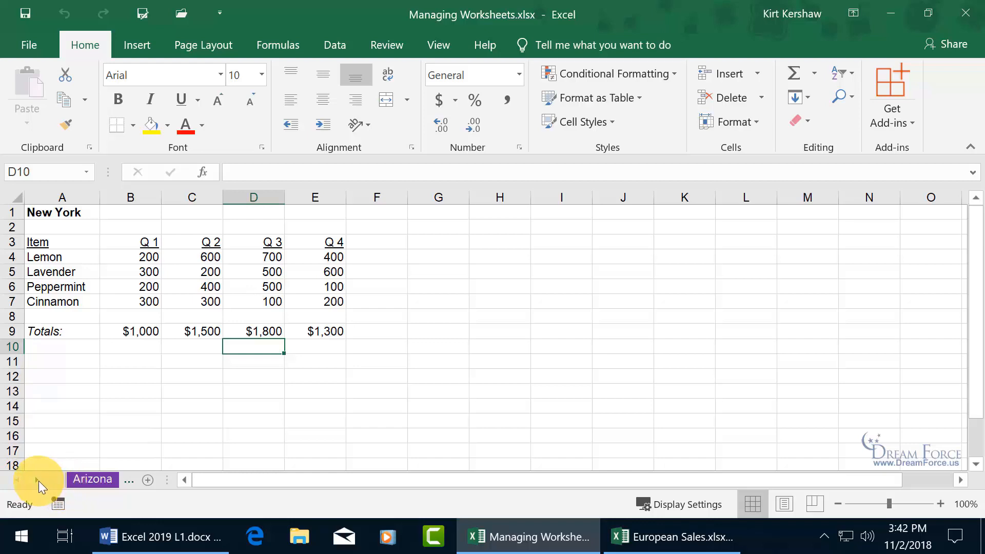
right_click(38, 481)
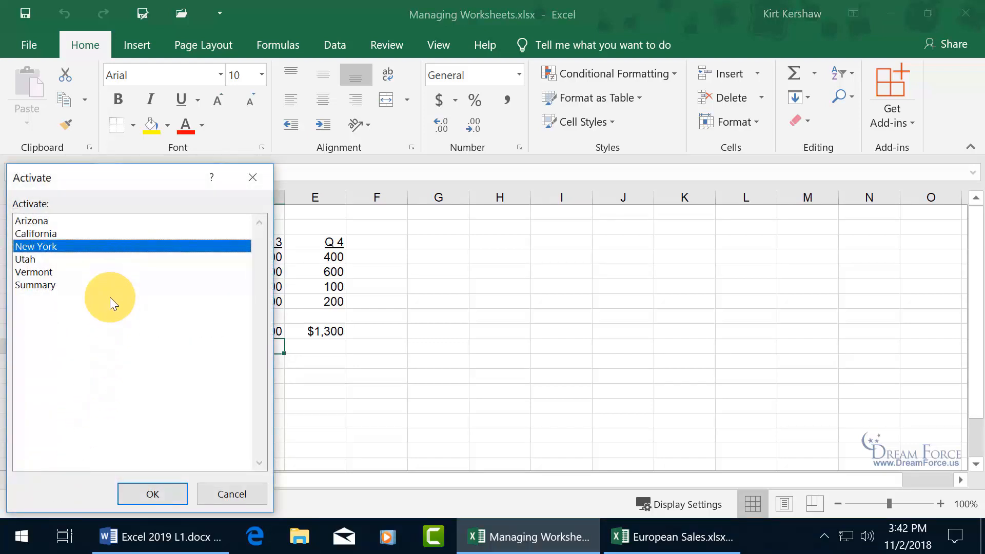
click(42, 272)
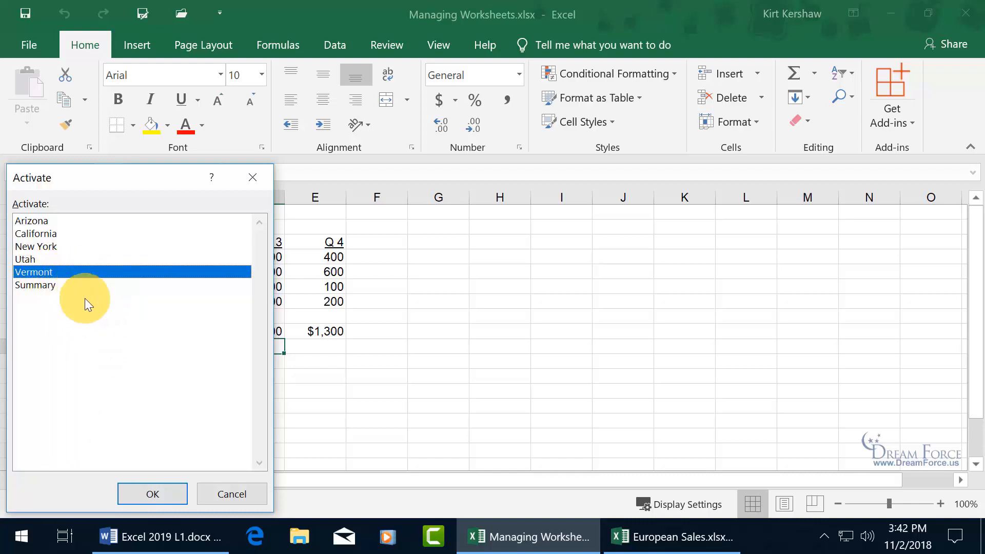
click(154, 491)
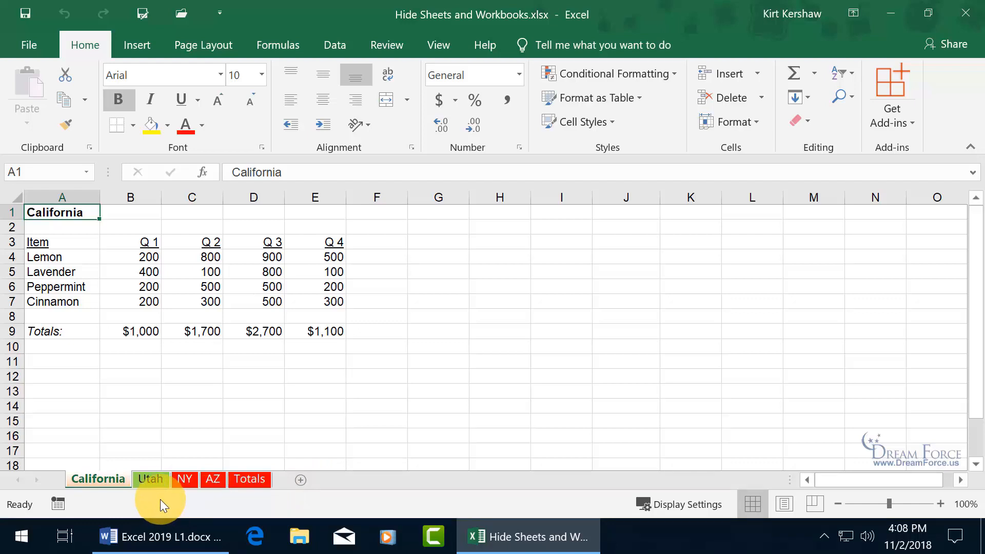
Hide the Utah sheet in Hide Sheets and Workbooks.xlsx and unhide it again.
right_click(152, 481)
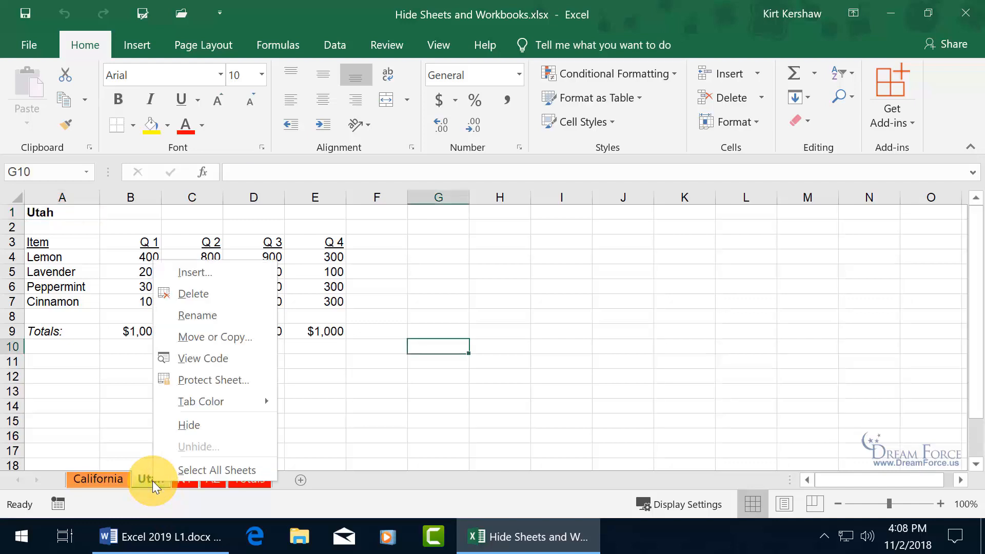
click(200, 422)
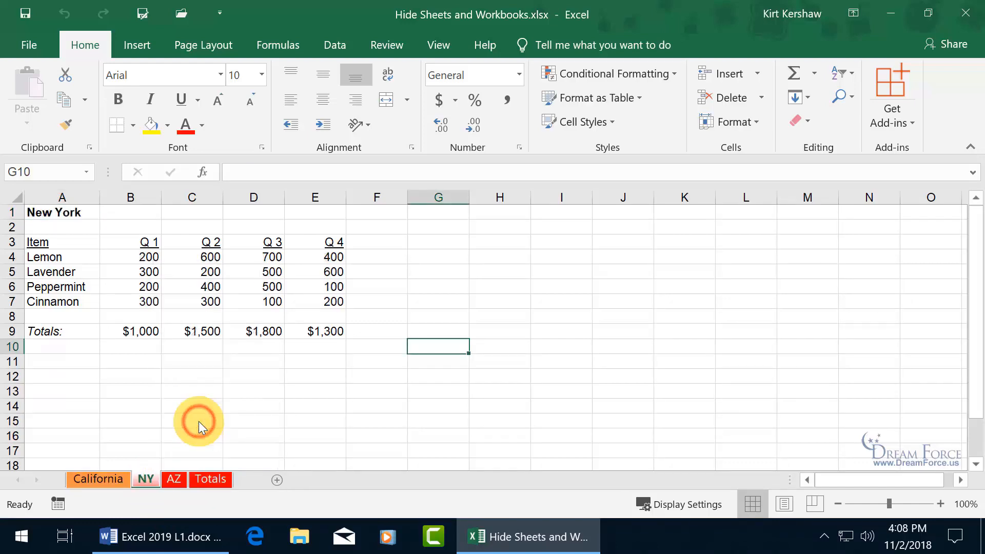
right_click(147, 479)
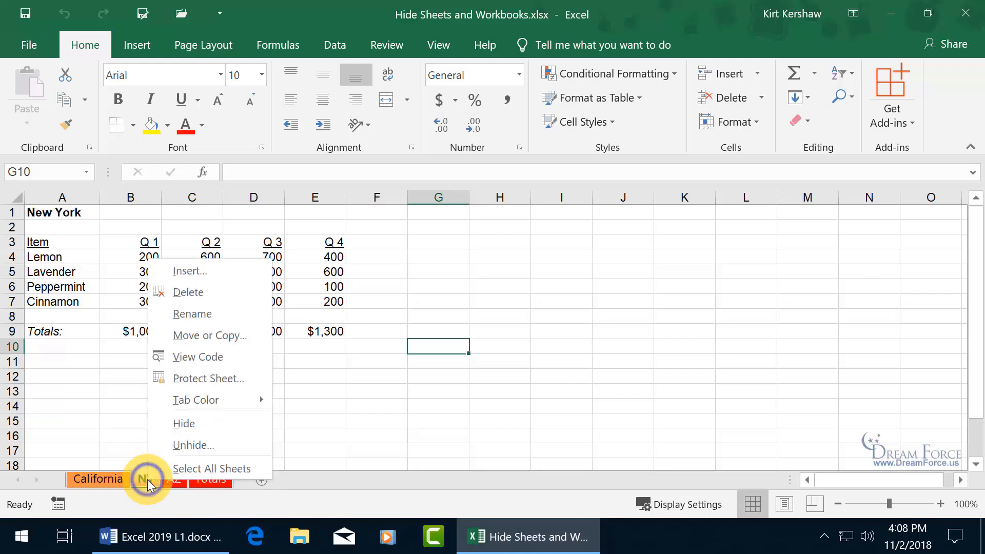
click(192, 445)
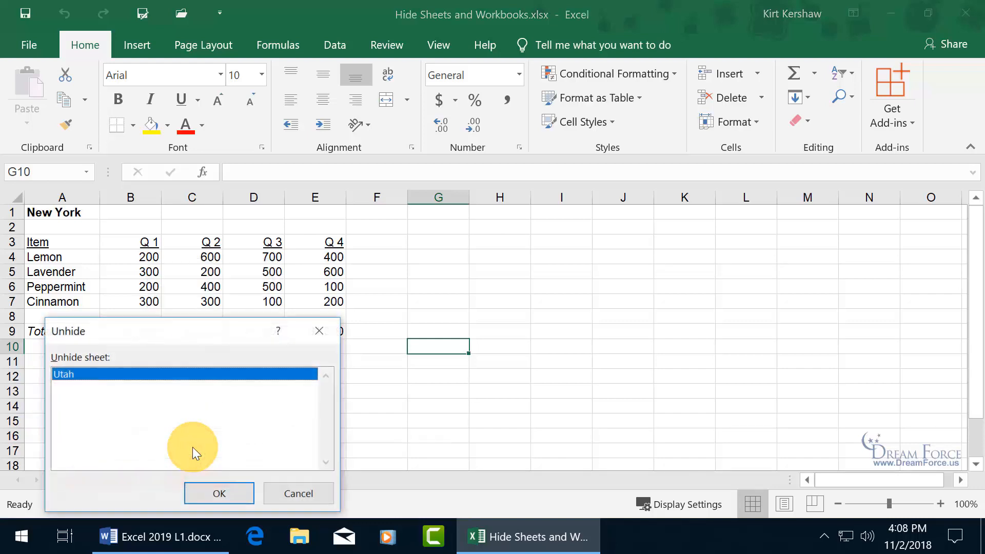
double_click(103, 376)
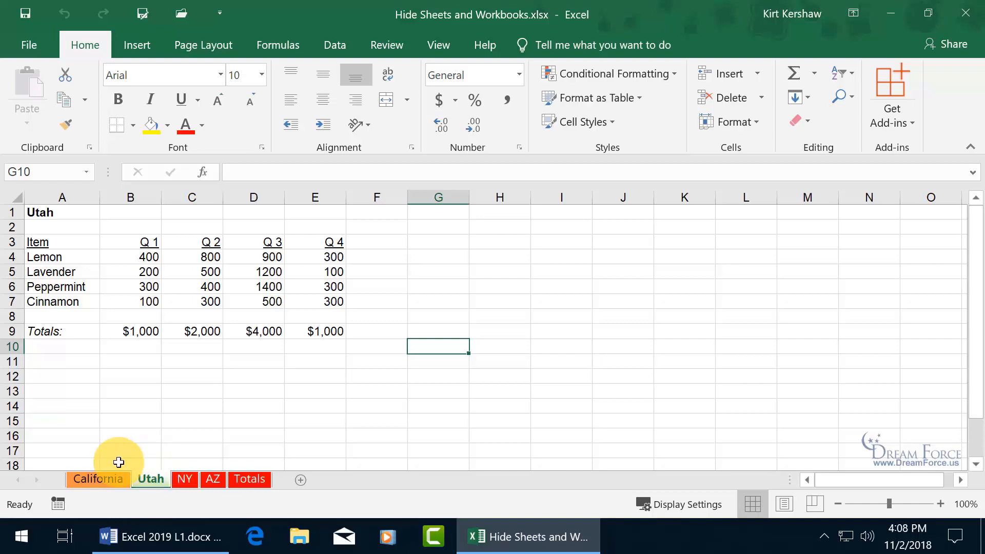
Group the California and AZ sheets and hide them together.
click(105, 479)
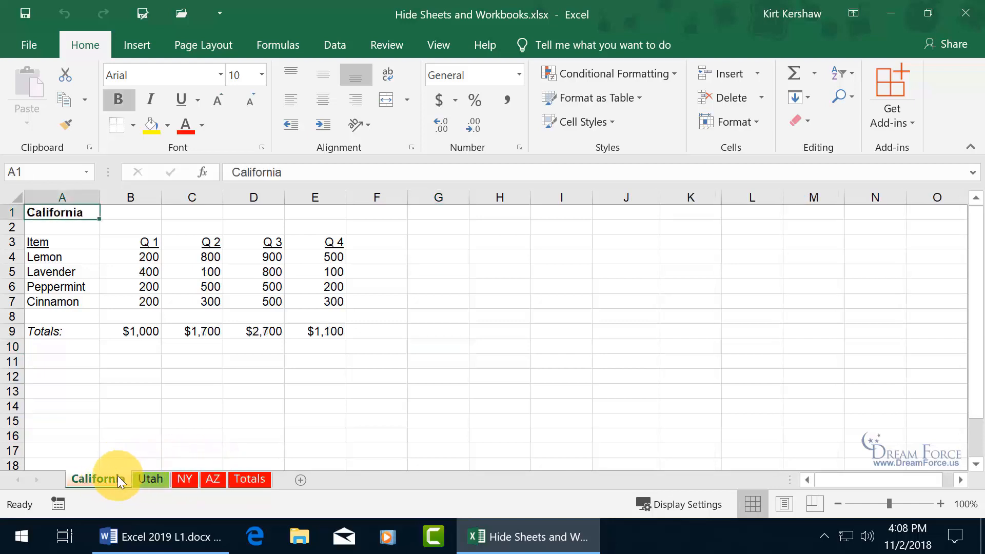
ctrl+click(214, 482)
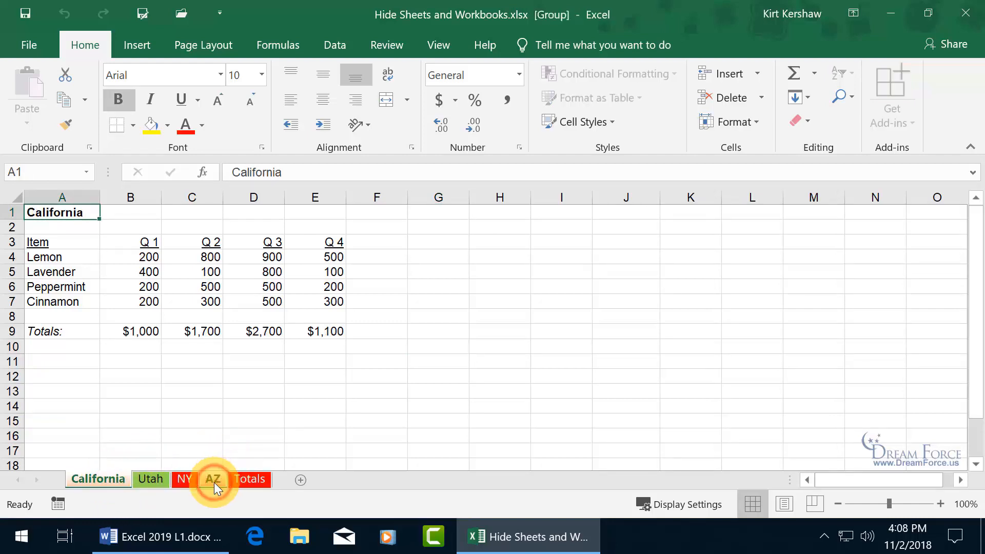
right_click(114, 480)
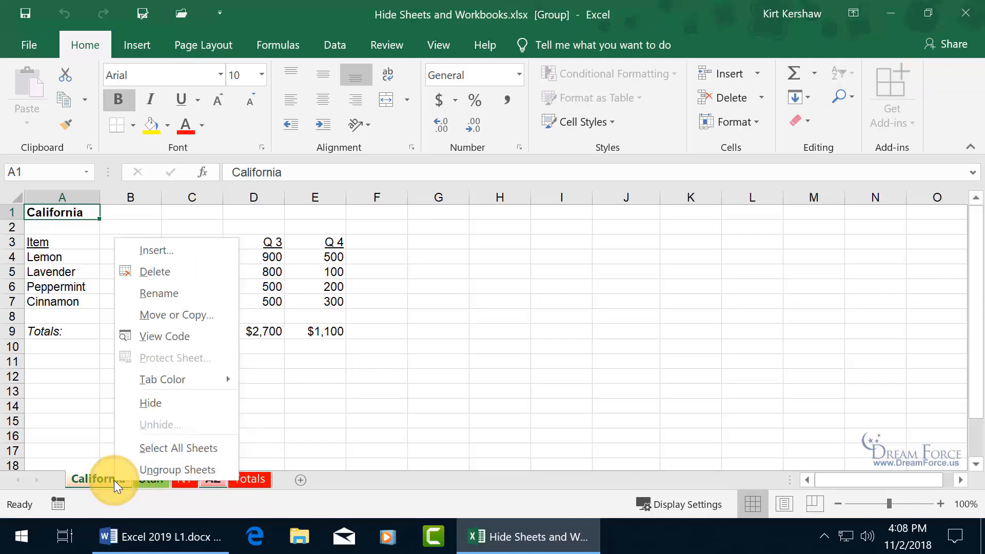
click(168, 402)
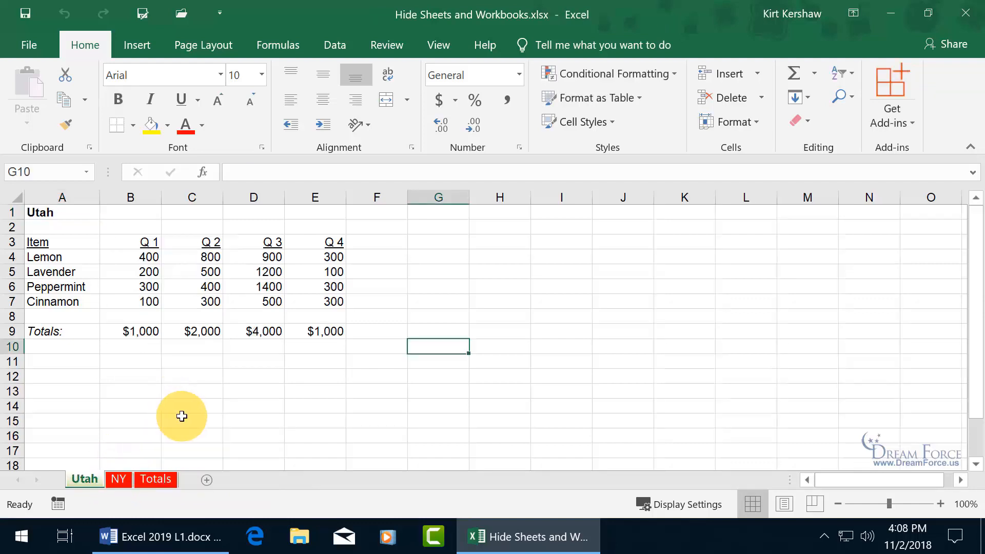
Unhide the California sheet, choosing it from the hidden sheets California and AZ.
right_click(115, 481)
click(154, 381)
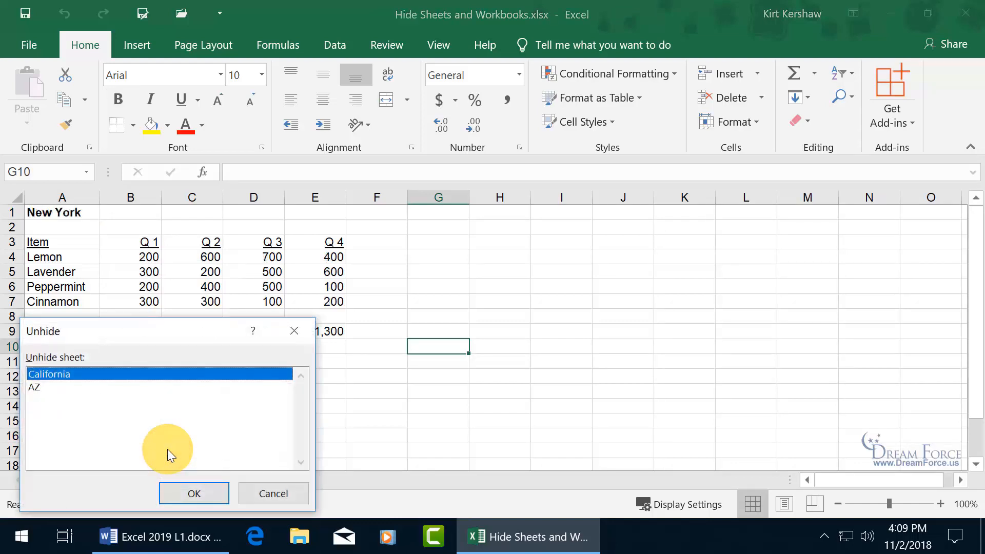
click(41, 389)
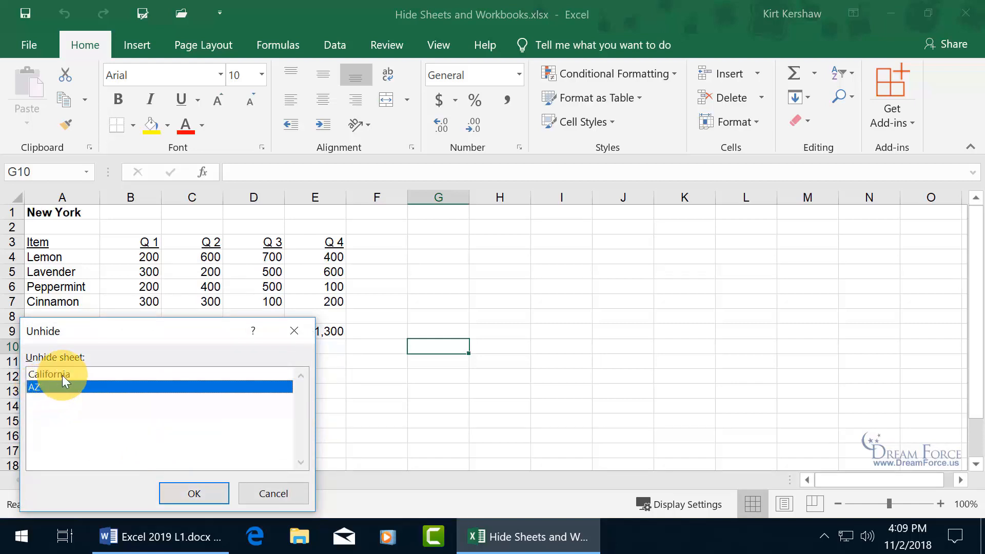
click(63, 375)
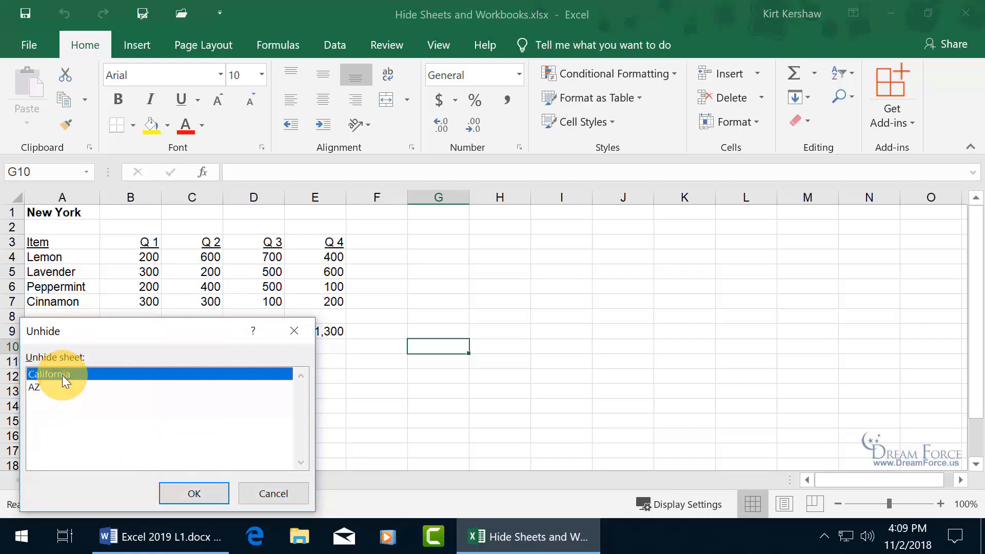
double_click(63, 374)
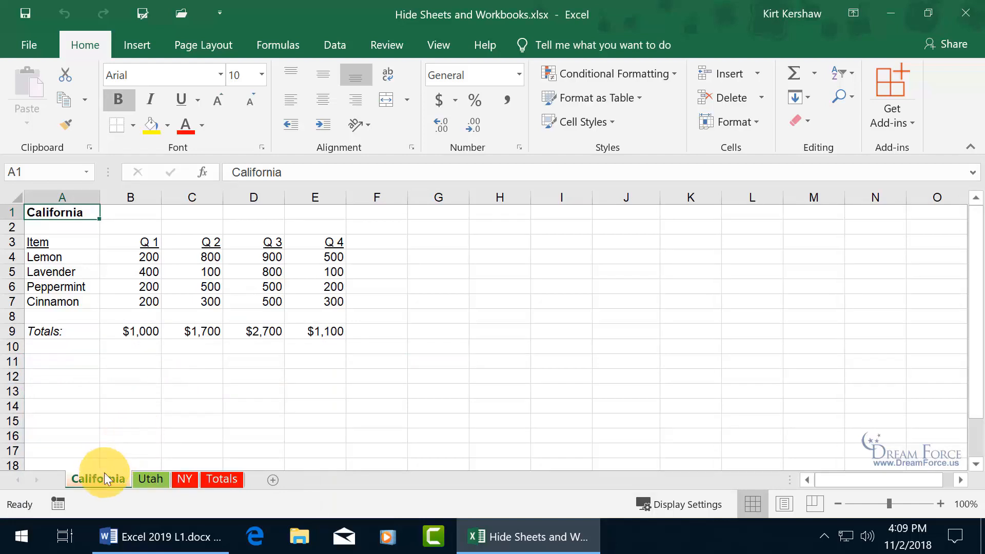
Unhide the AZ sheet so it is back among the workbook's sheet tabs.
right_click(103, 480)
click(128, 445)
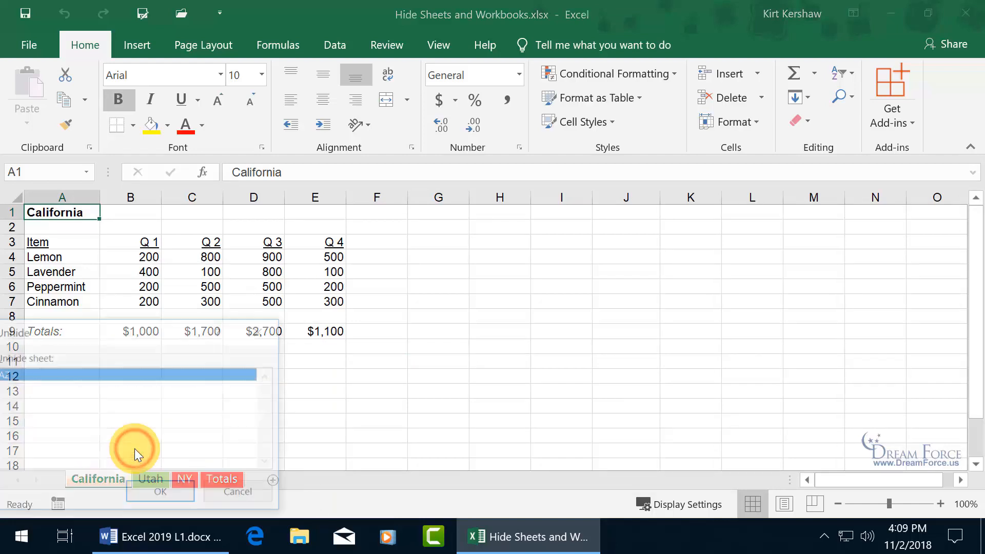
drag(158, 321, 324, 268)
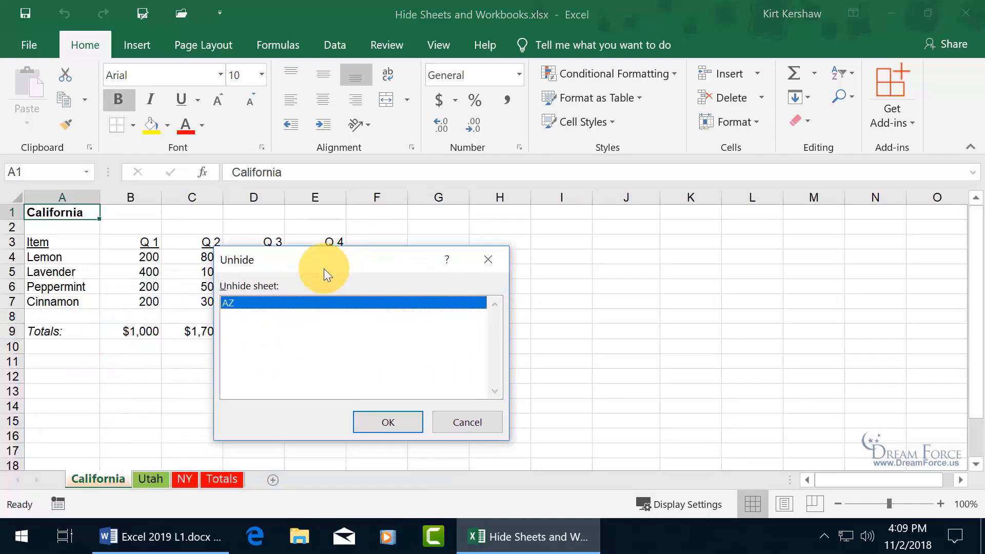
double_click(238, 303)
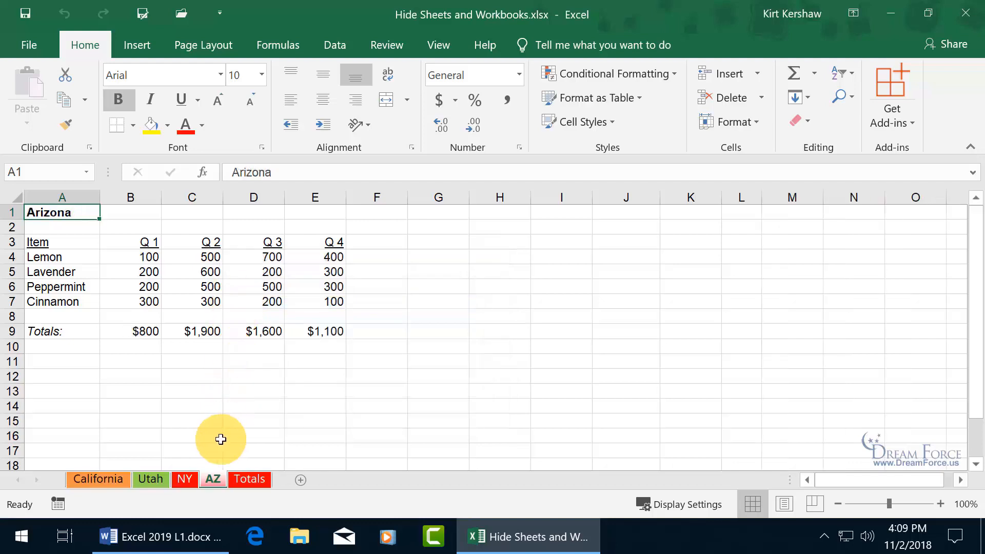
Group the consecutive sheets from California through AZ and hide them all together, leaving only Totals.
click(106, 481)
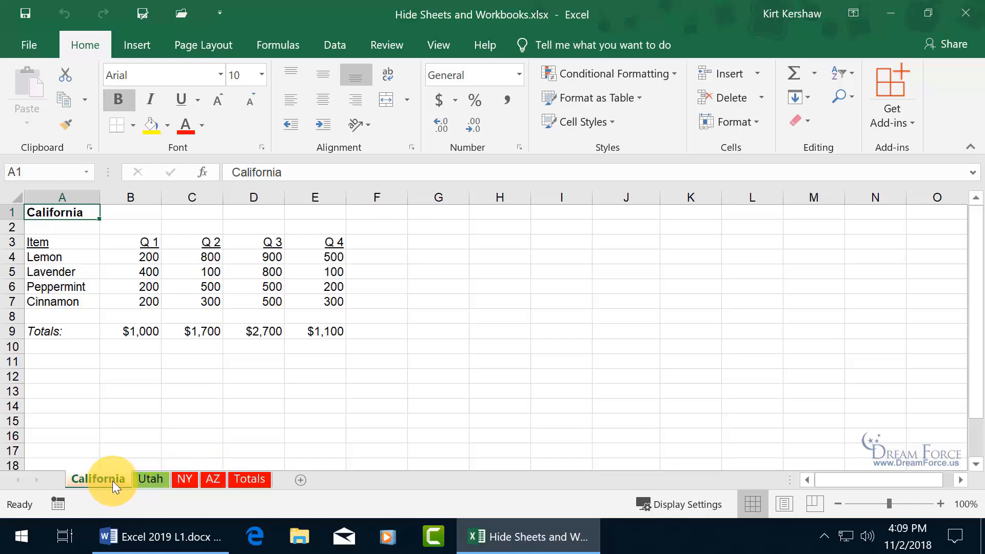
shift+click(212, 482)
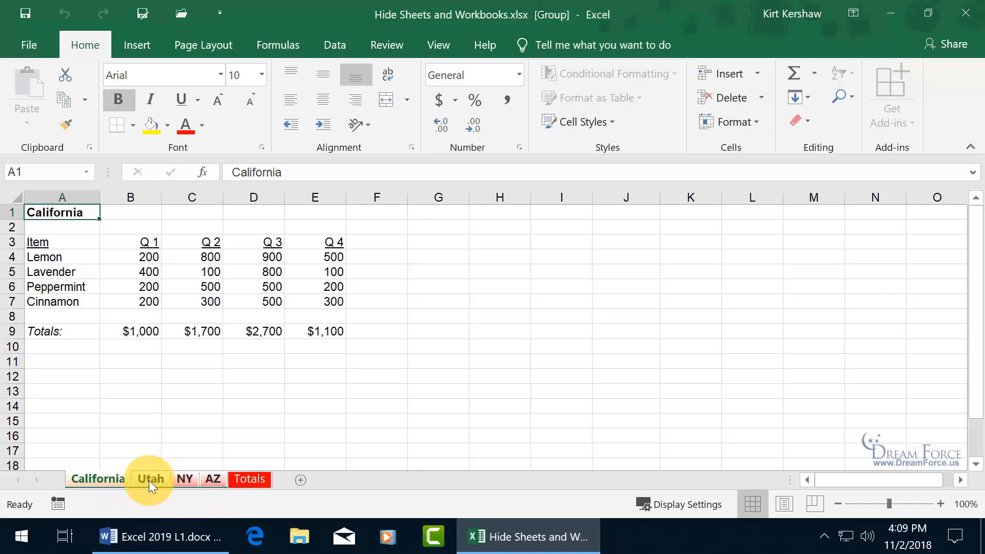
right_click(187, 479)
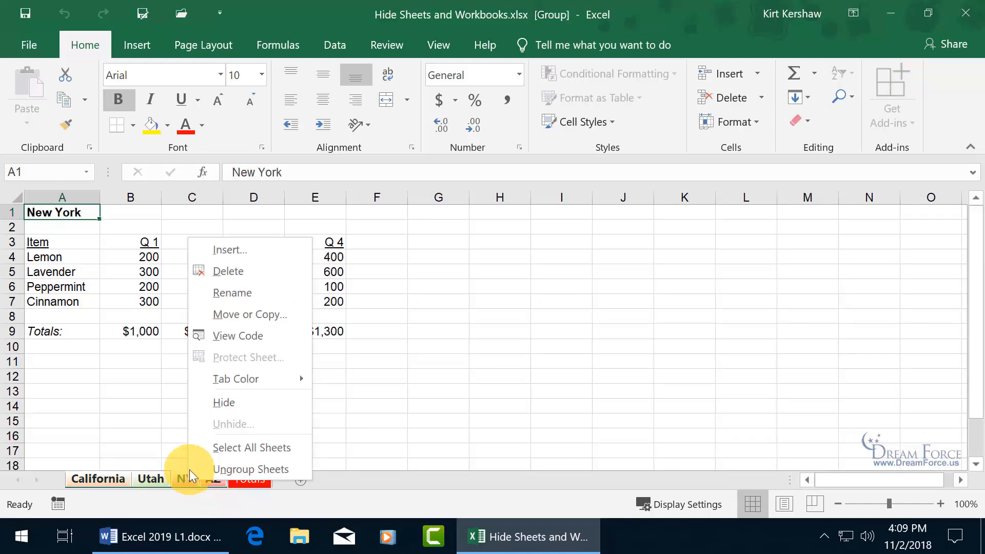
click(239, 400)
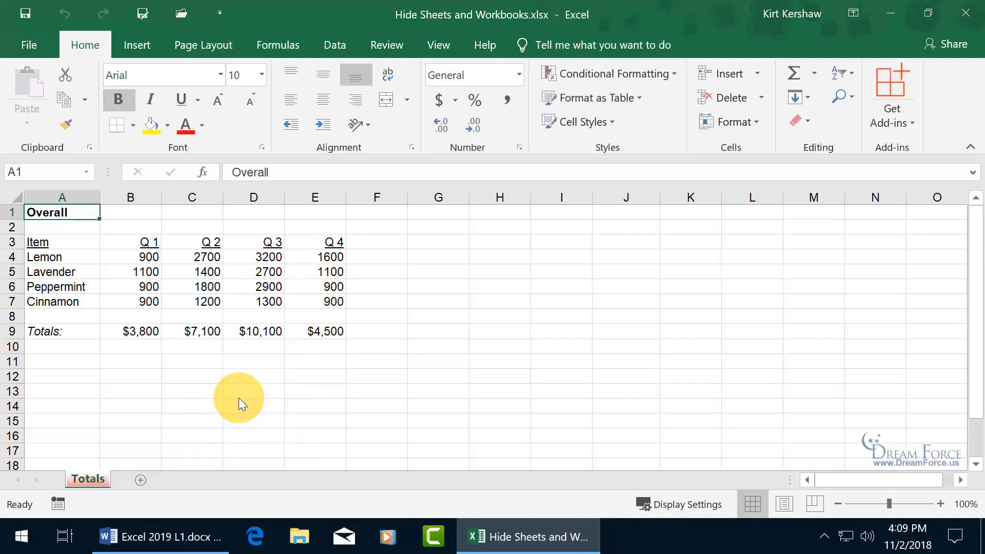
Unhide California from the list of hidden sheets, starting from the Totals sheet.
right_click(93, 479)
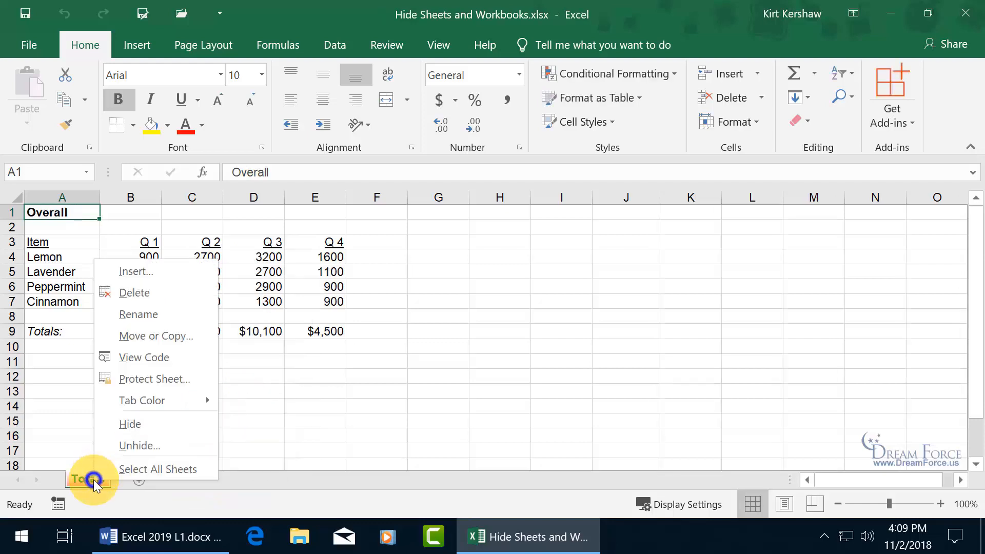
click(139, 441)
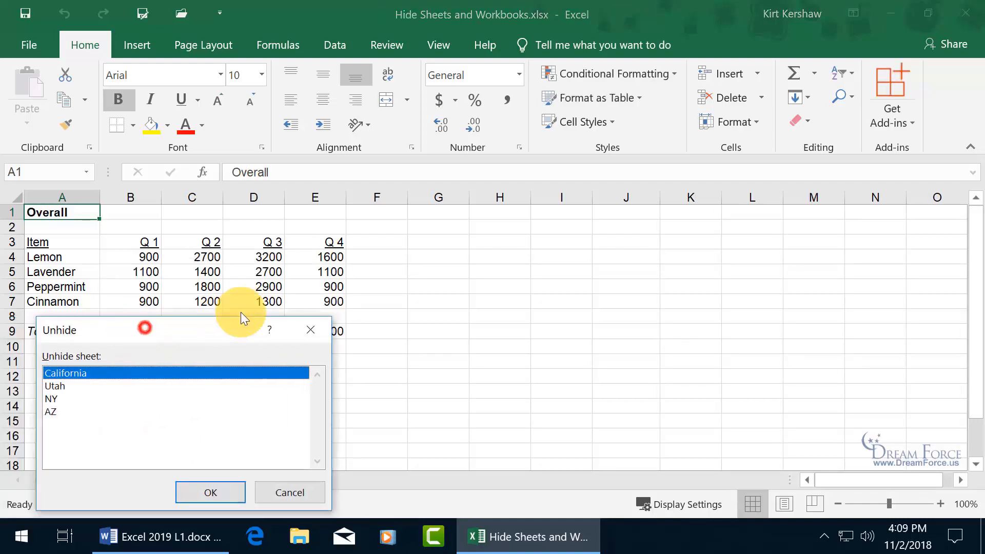
double_click(291, 296)
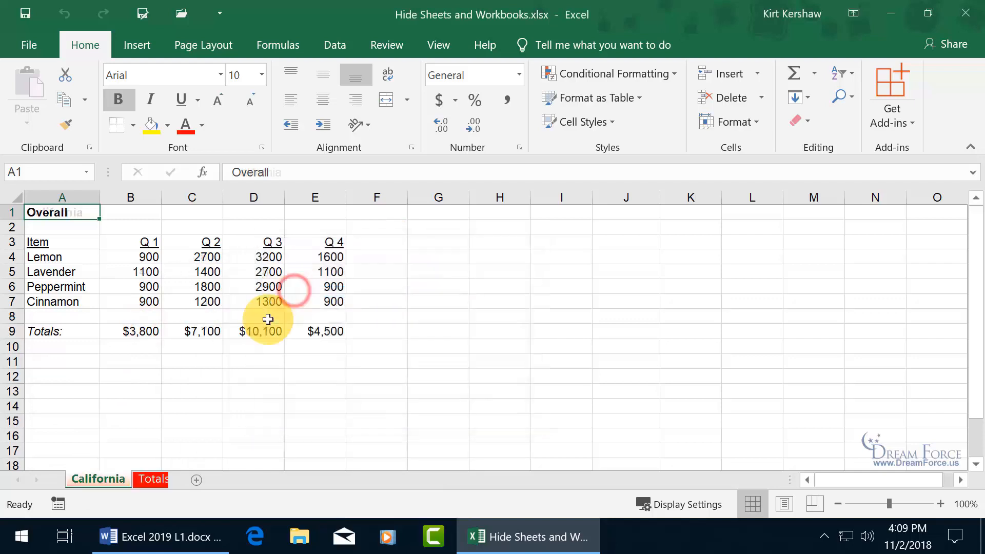
Open the list of remaining hidden sheets from the California sheet.
right_click(105, 479)
click(146, 445)
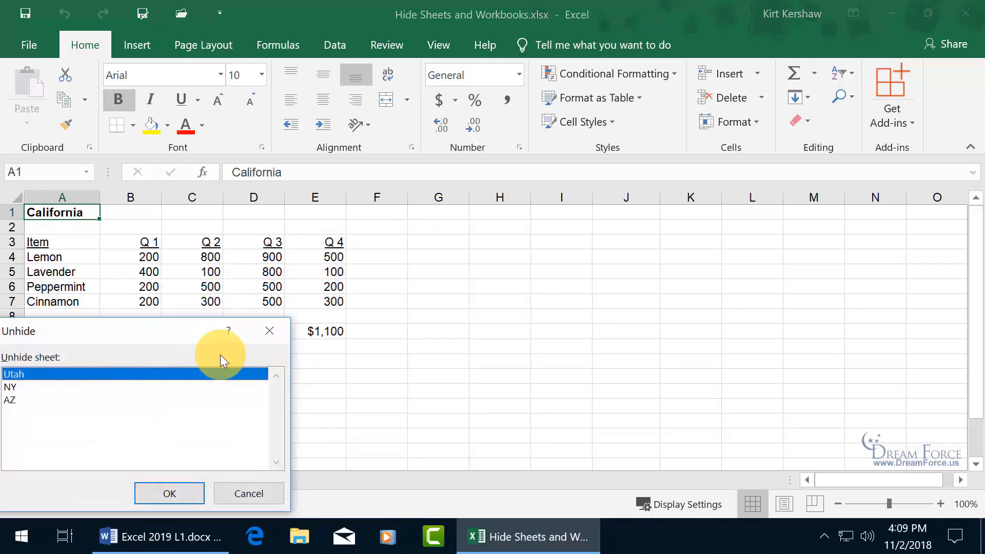
Unhide the Utah worksheet, and unhide the NY worksheet as well.
double_click(232, 309)
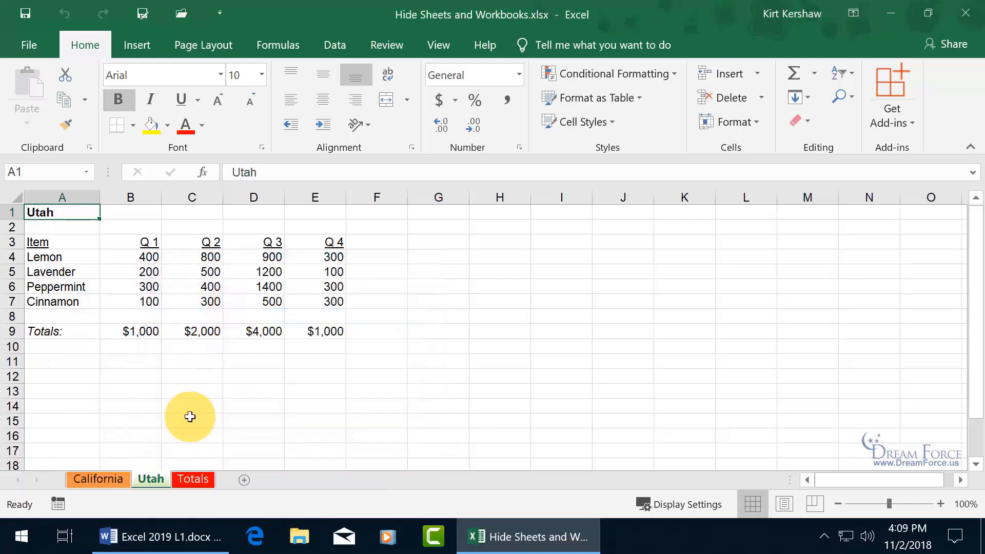
right_click(106, 480)
click(140, 451)
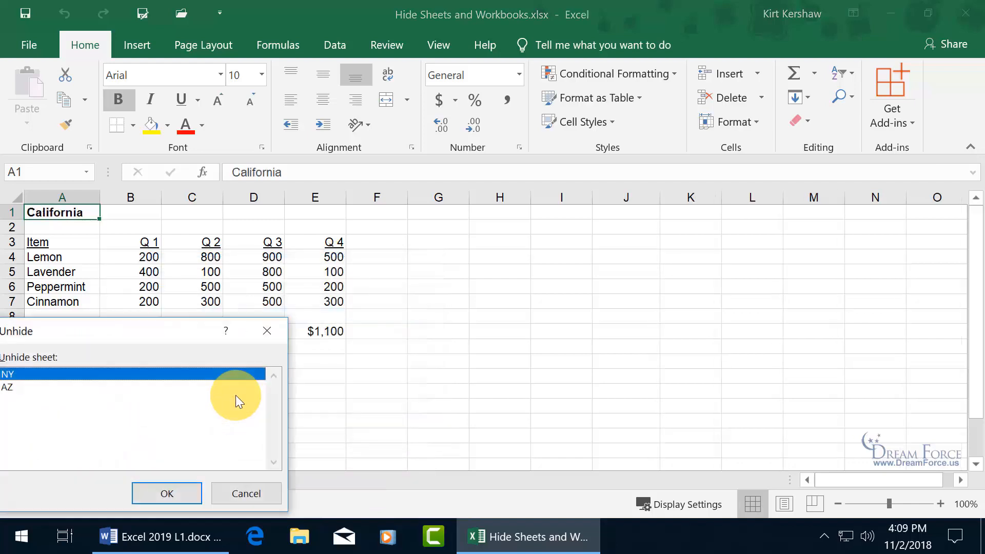
drag(152, 335, 281, 294)
double_click(186, 320)
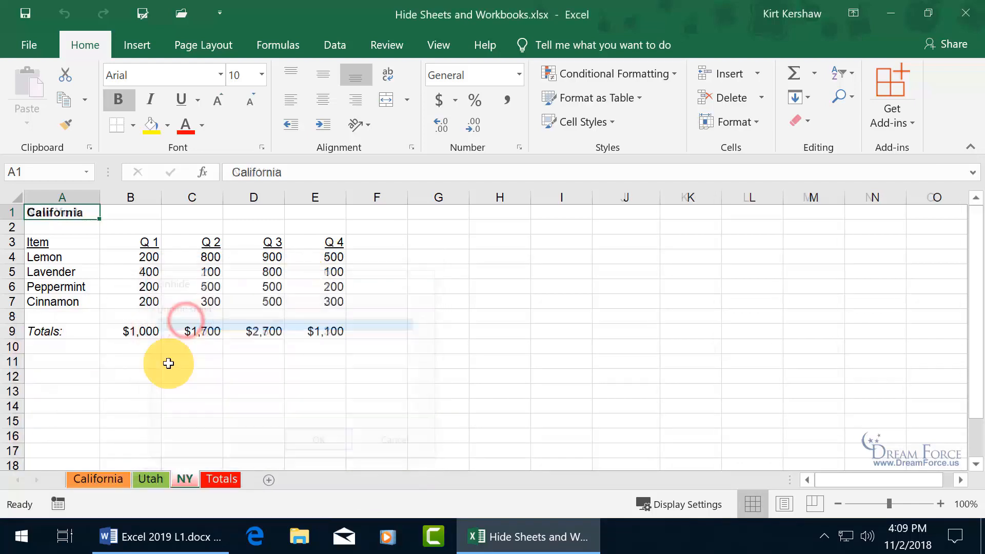
Unhide the AZ worksheet, the last one still hidden in the workbook.
right_click(107, 478)
click(142, 443)
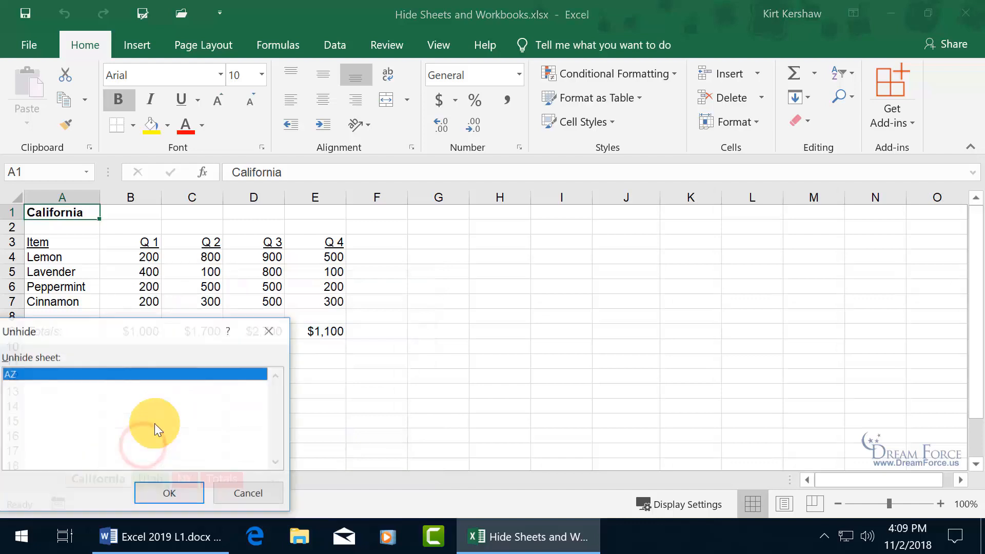
drag(125, 343, 256, 277)
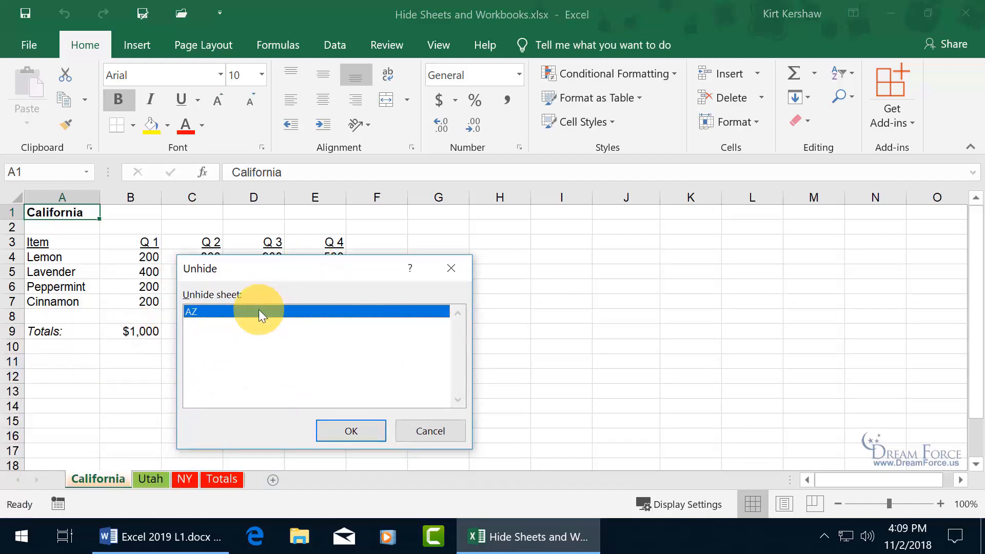
click(258, 309)
click(259, 309)
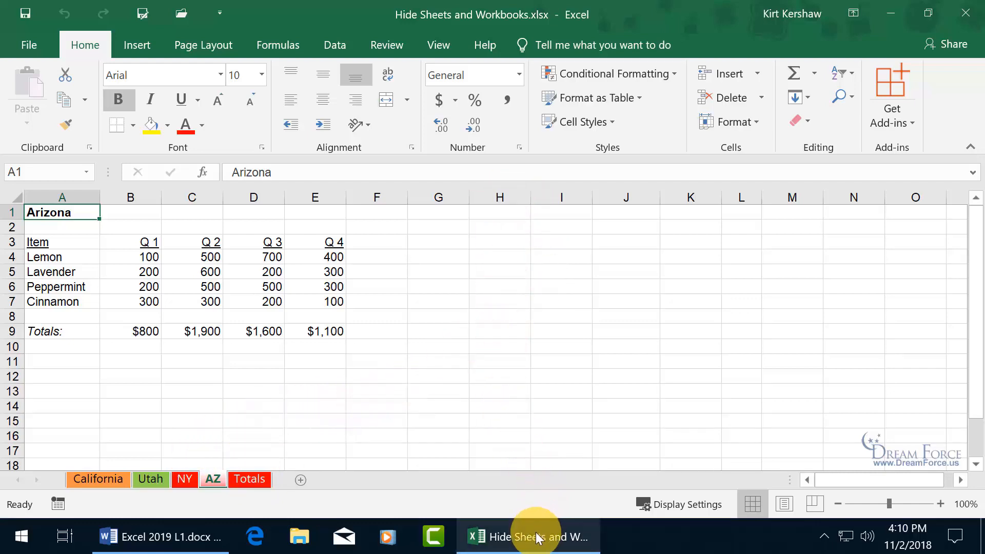
Open two new blank workbooks in addition to Hide Sheets and Workbooks.xlsx.
mouse_move(534, 540)
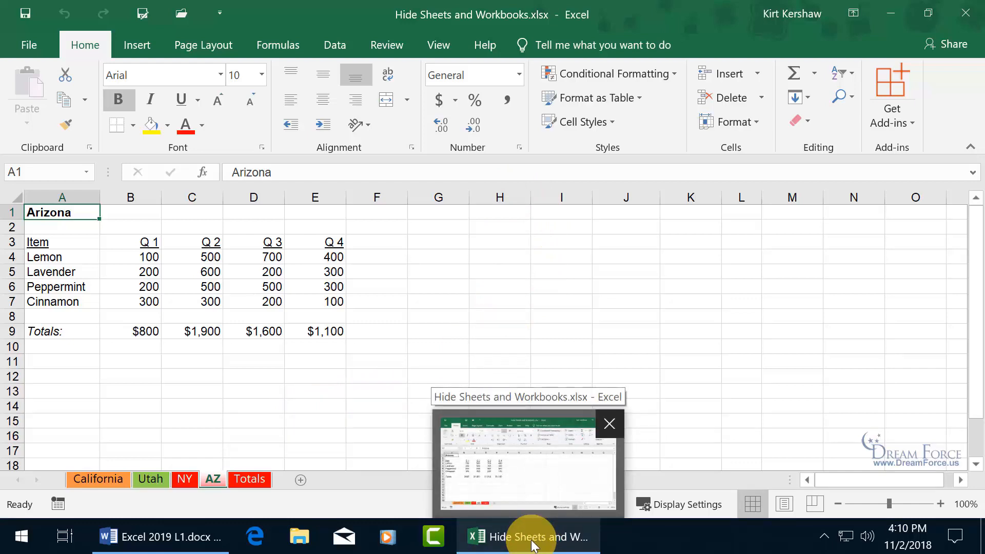
click(532, 542)
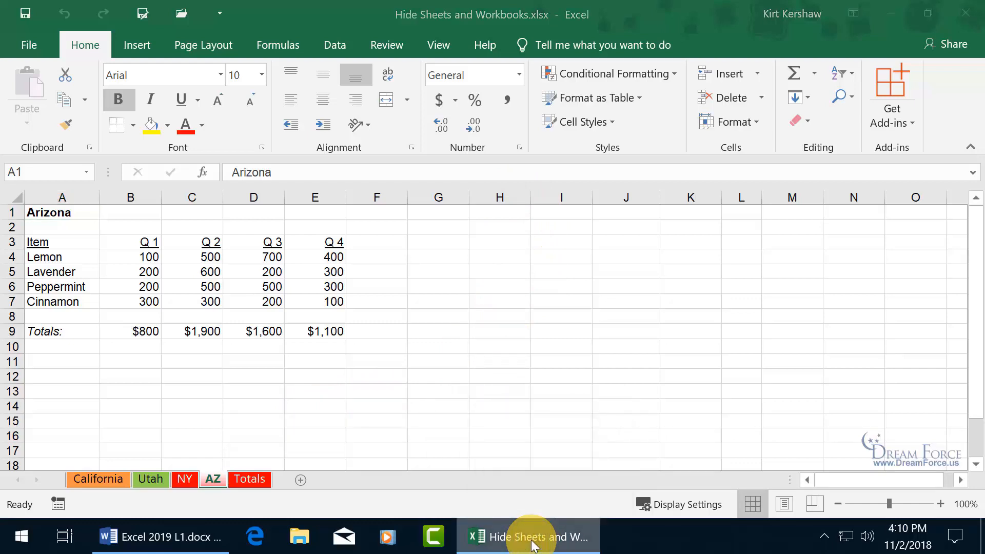
right_click(534, 545)
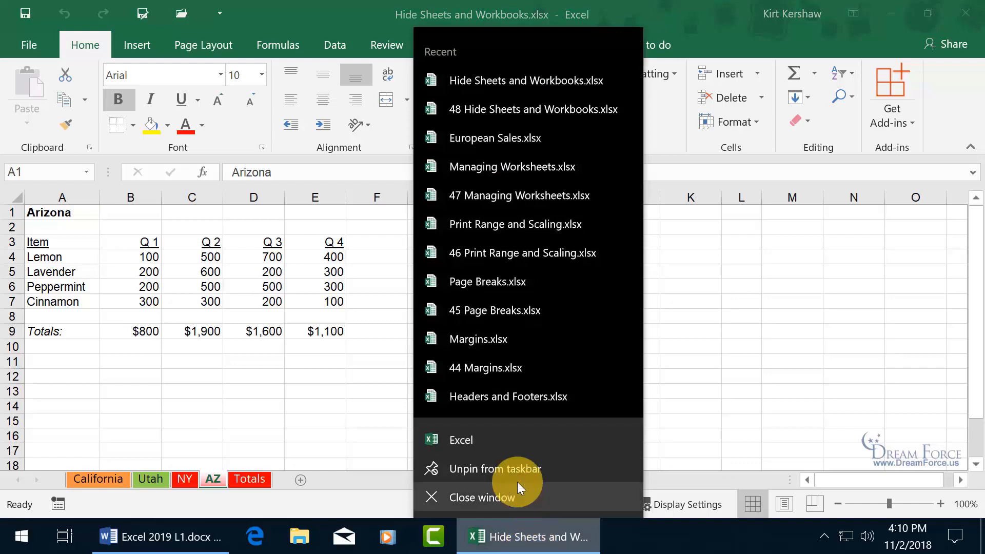
click(468, 441)
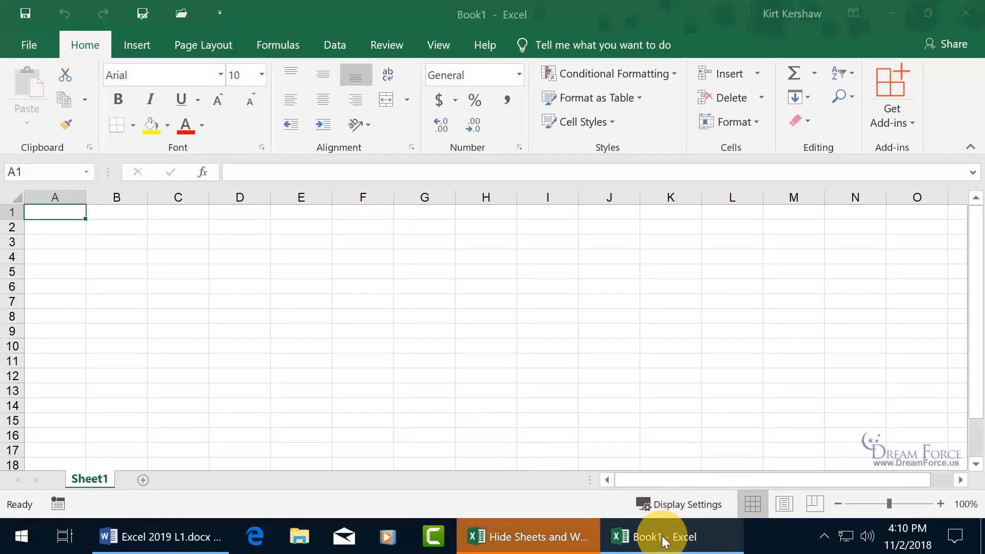
mouse_move(664, 542)
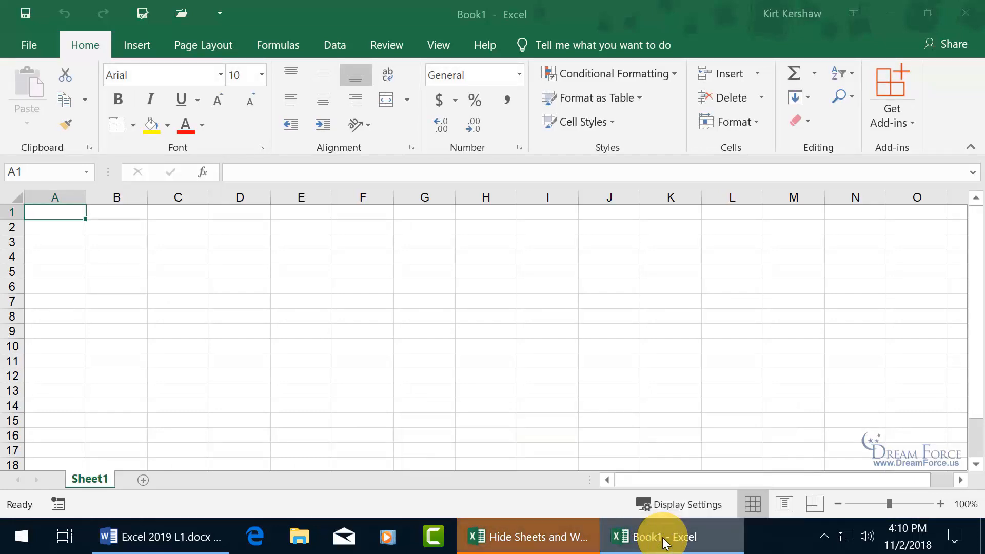
right_click(664, 543)
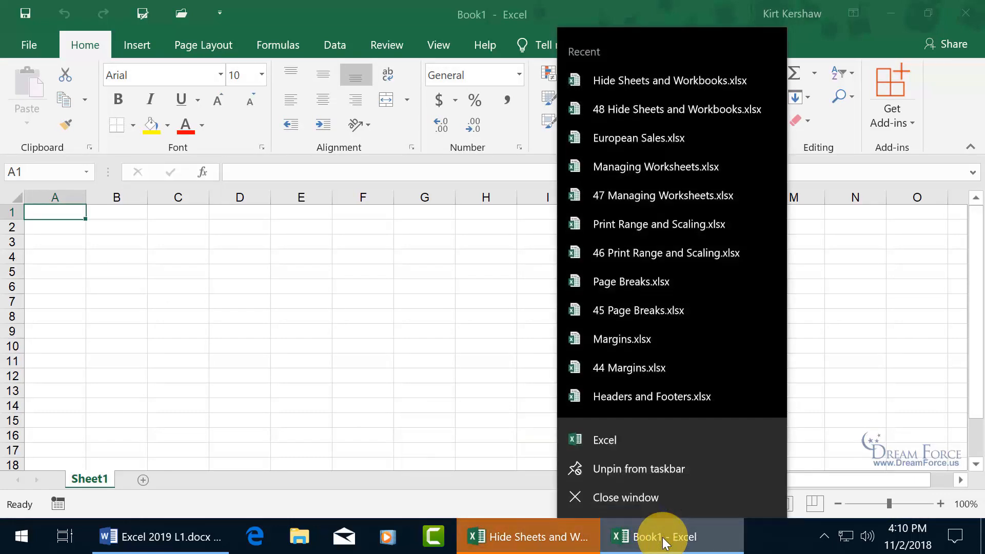
click(617, 441)
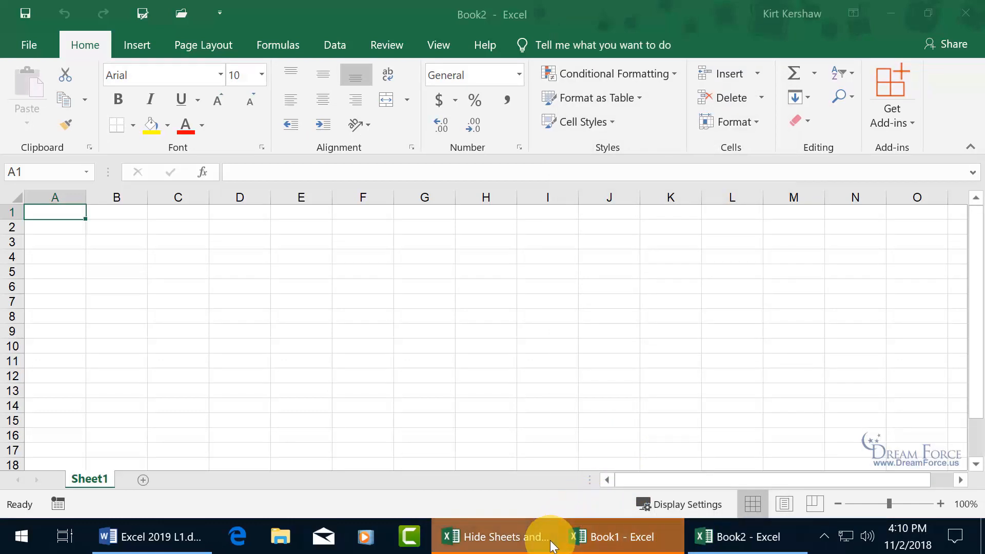
Bring the blank workbook Book1 to the front and hide its window.
mouse_move(548, 543)
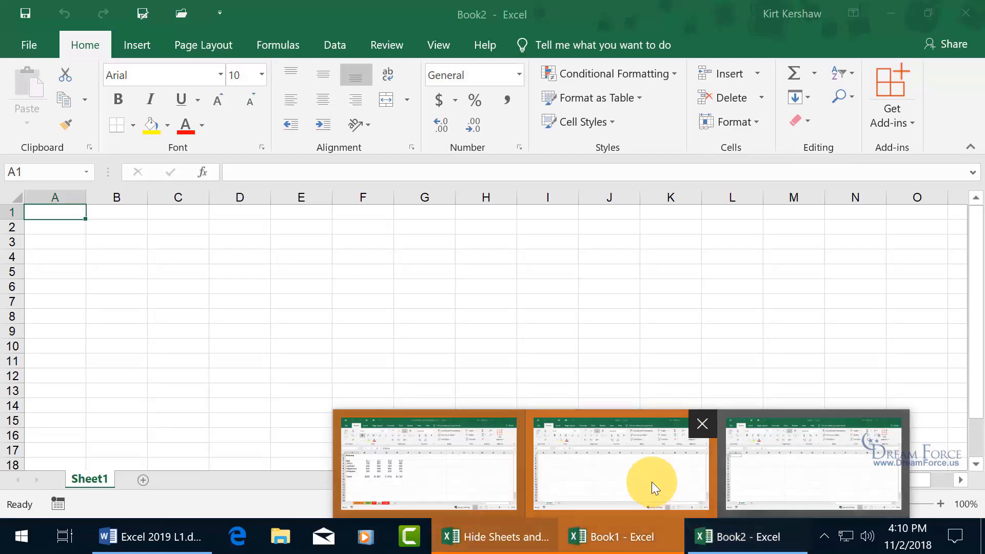
click(635, 470)
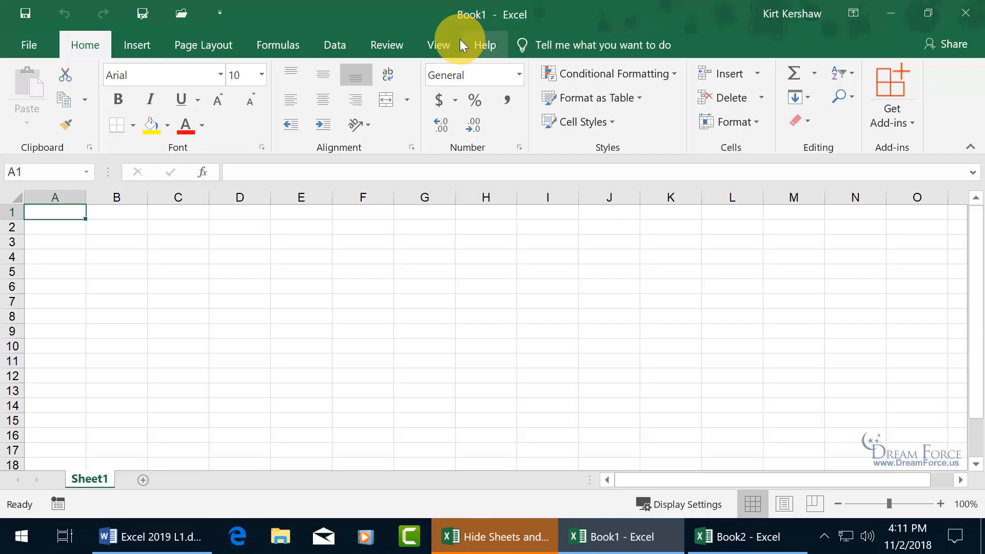
click(439, 47)
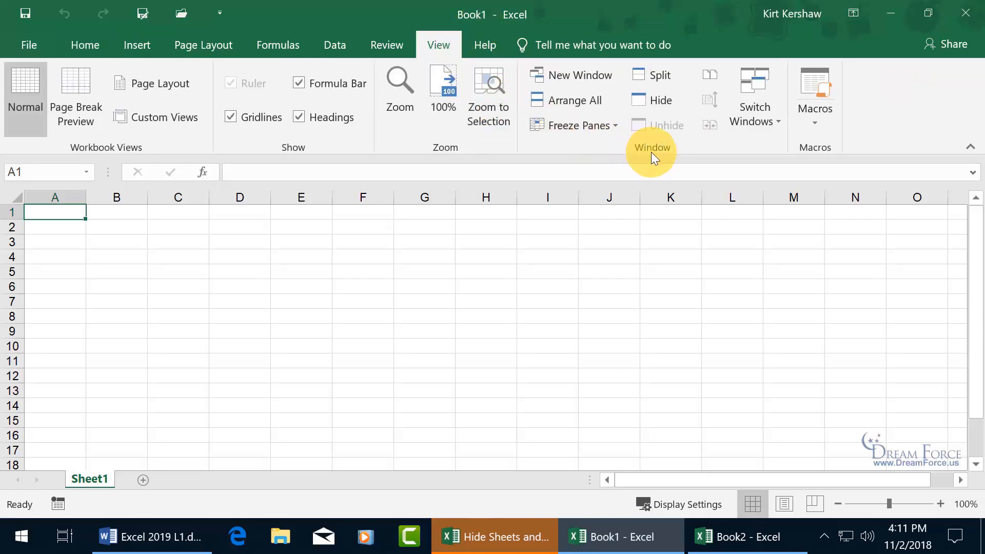
click(660, 102)
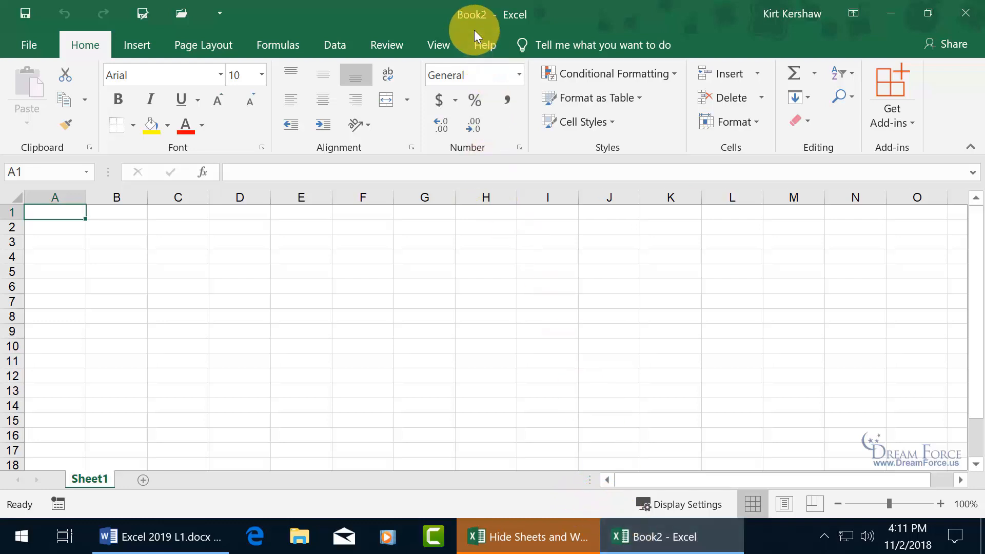
Return to the blank workbook Book2 and hide its window.
click(640, 535)
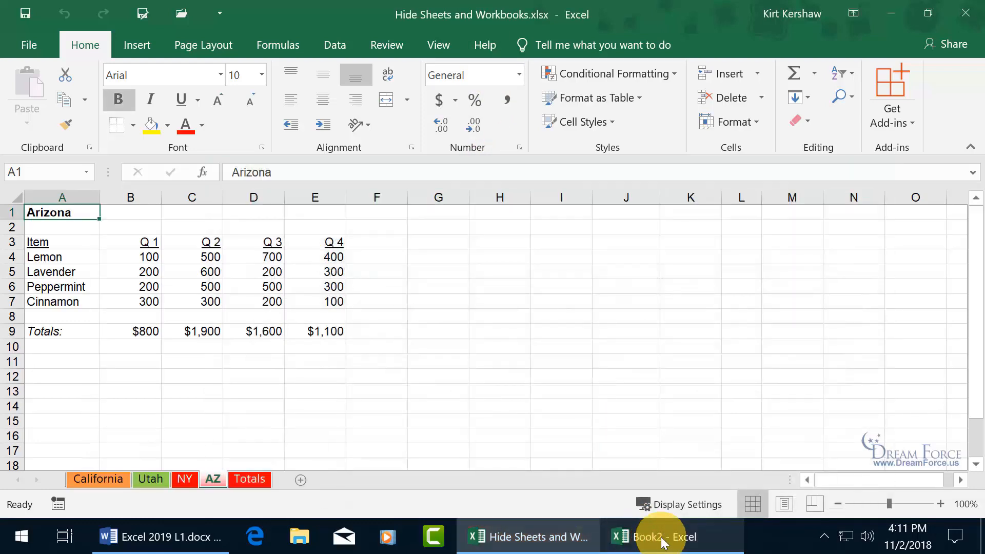
click(663, 538)
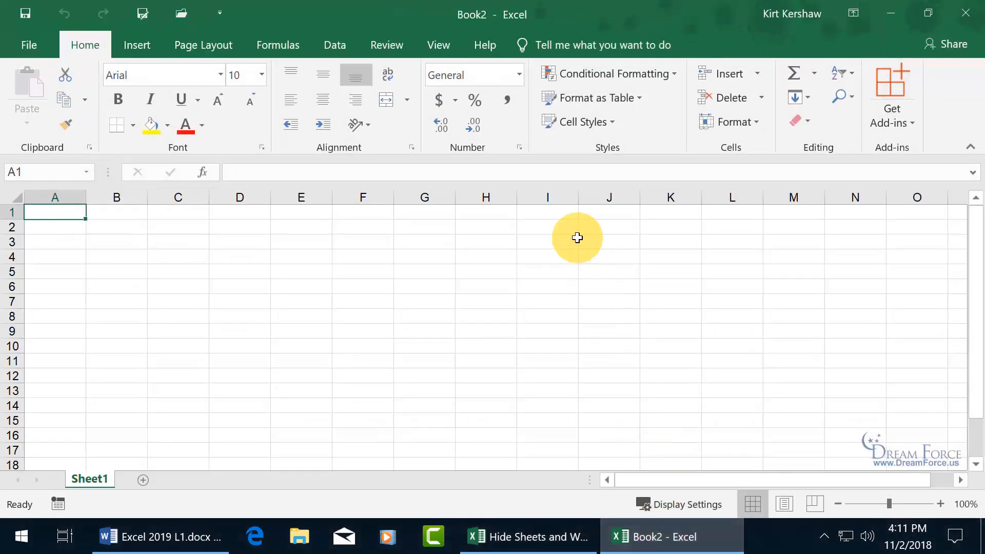
click(440, 44)
click(656, 103)
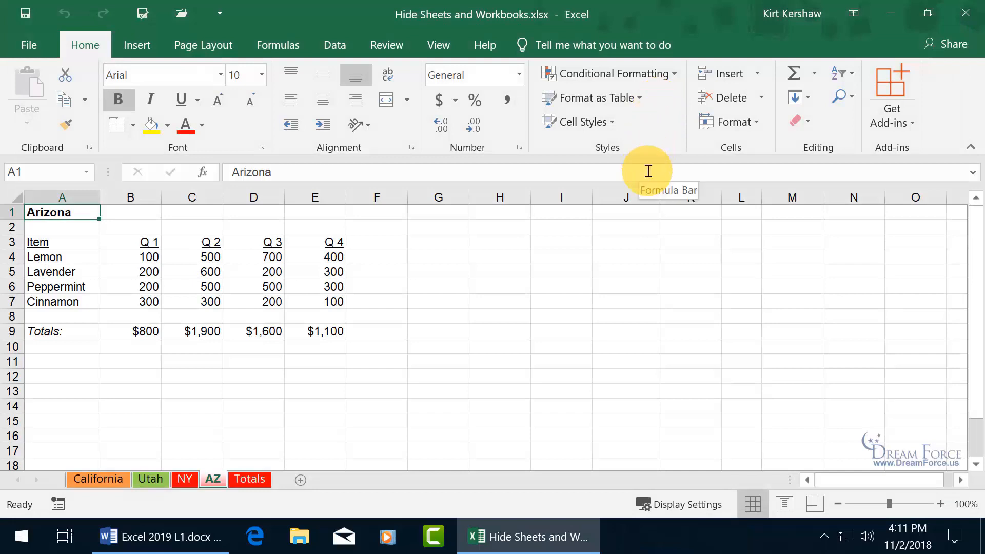
Unhide both hidden workbook windows, first Book1 and then Book2.
click(440, 45)
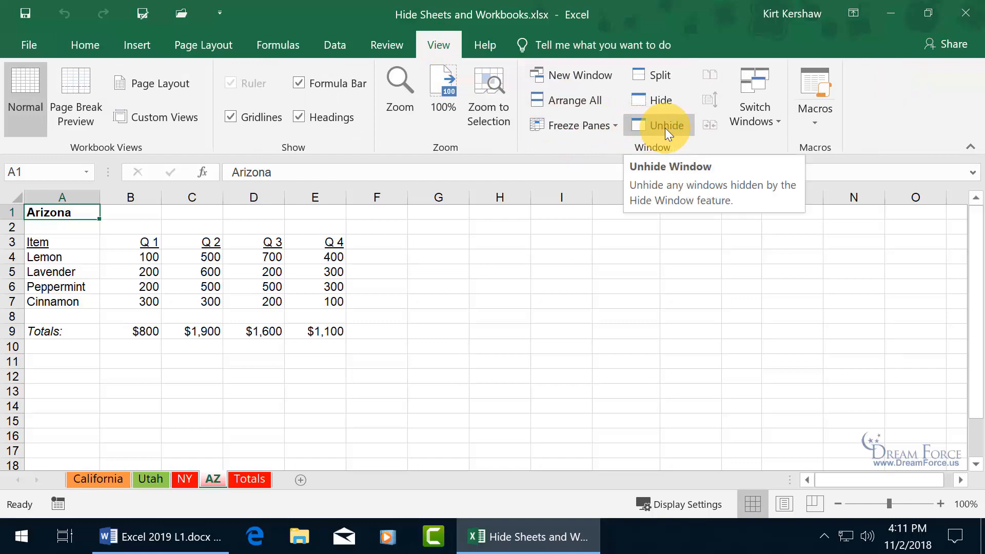
click(664, 128)
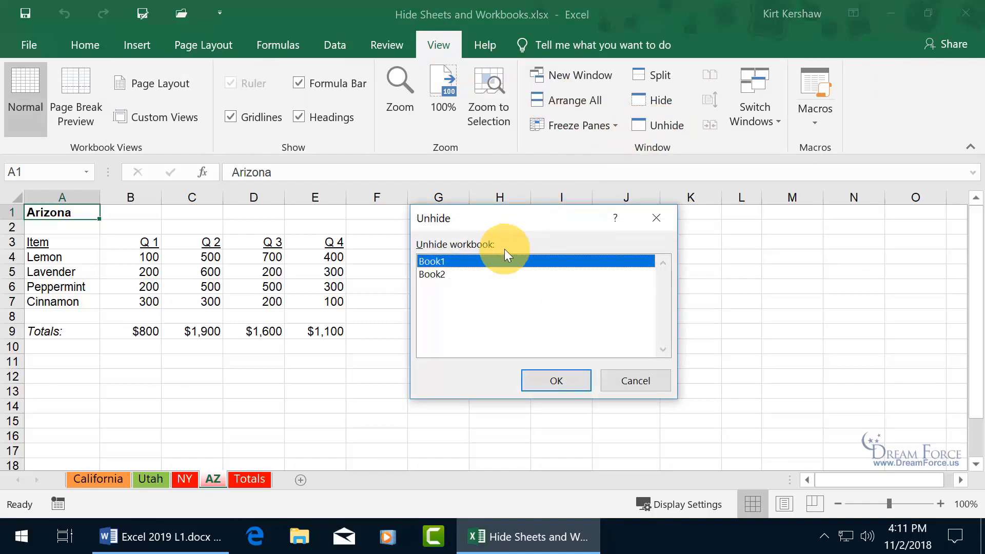
double_click(447, 260)
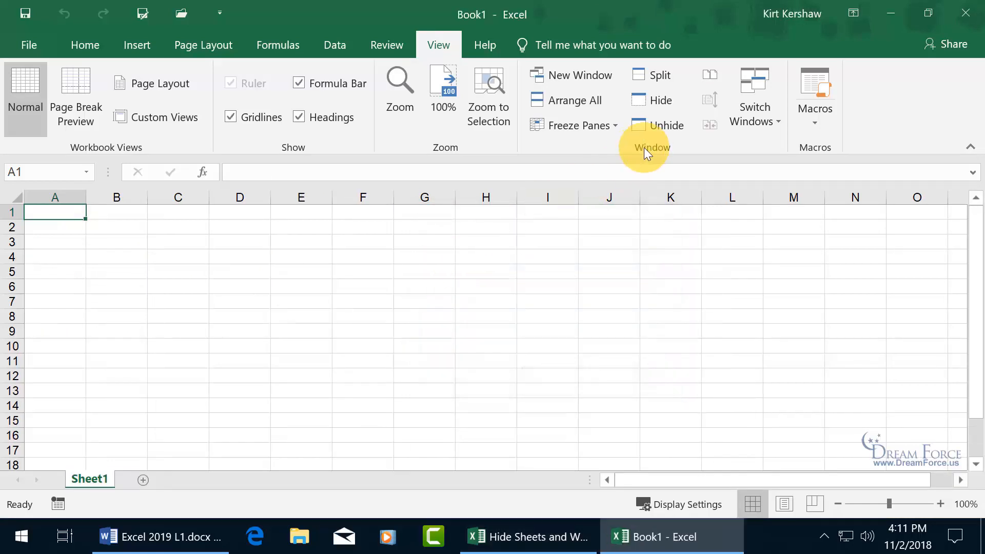
click(666, 123)
double_click(448, 259)
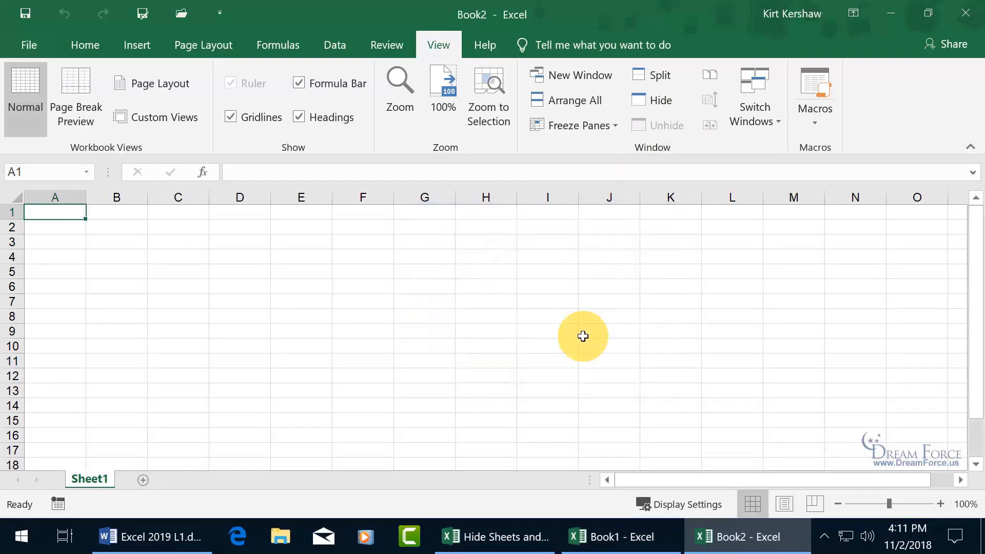
Switch from Book2 to the Hide Sheets and Workbooks.xlsx window using Switch Windows.
mouse_move(480, 548)
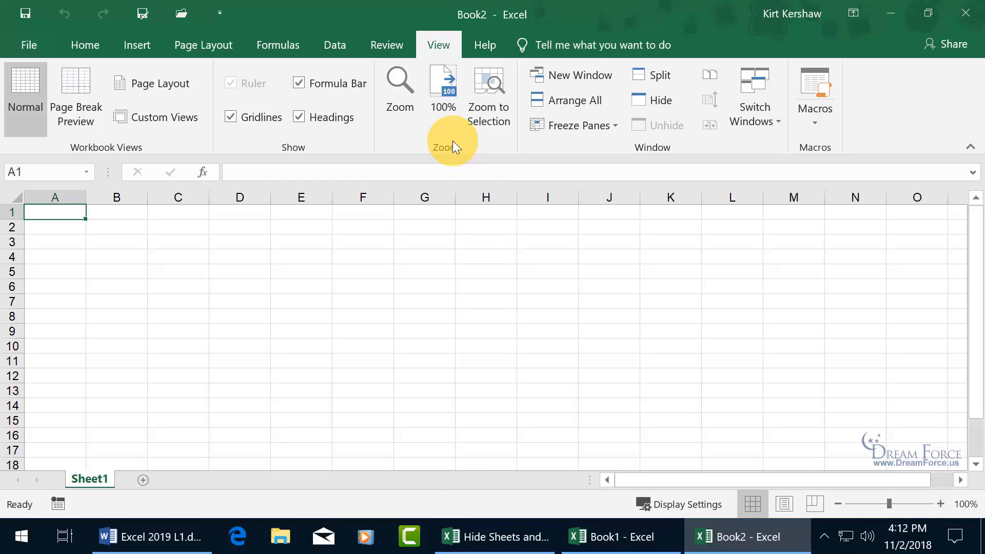
click(769, 127)
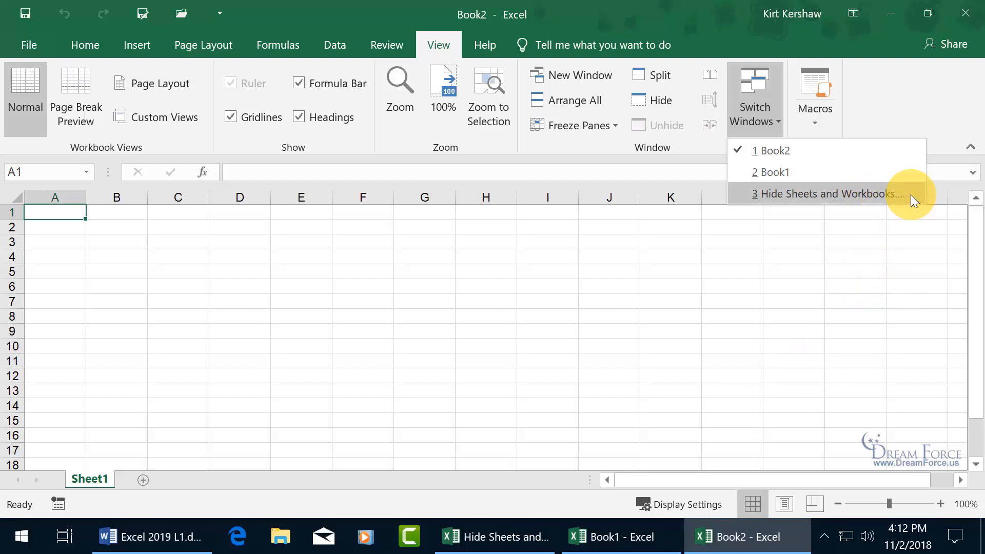
click(780, 193)
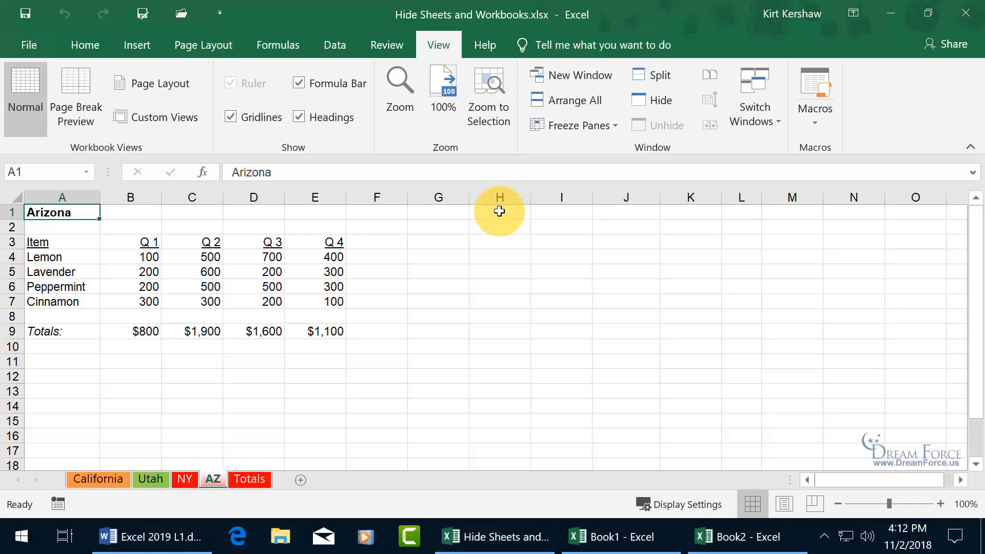
Close the blank workbooks Book1 and Book2, discarding the changes in each.
click(625, 539)
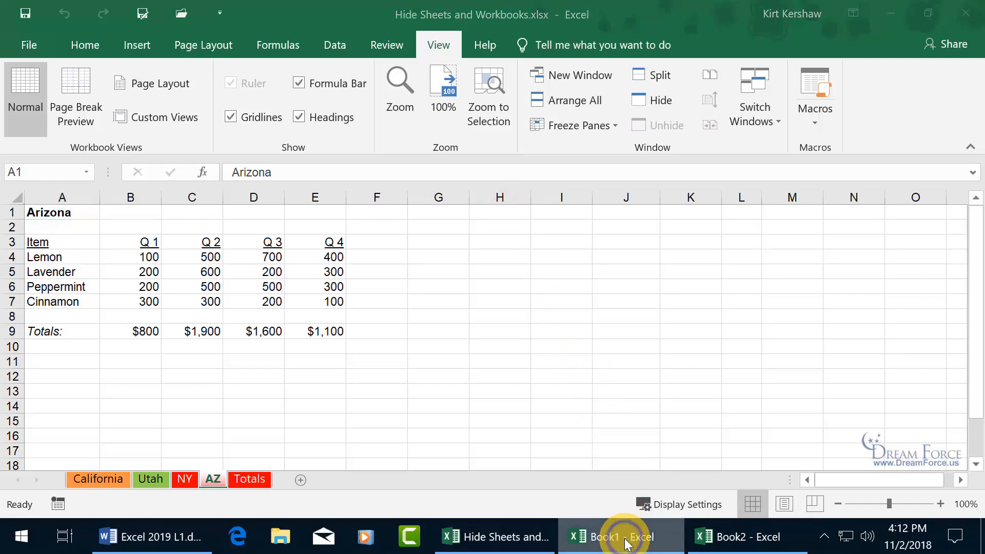
right_click(625, 543)
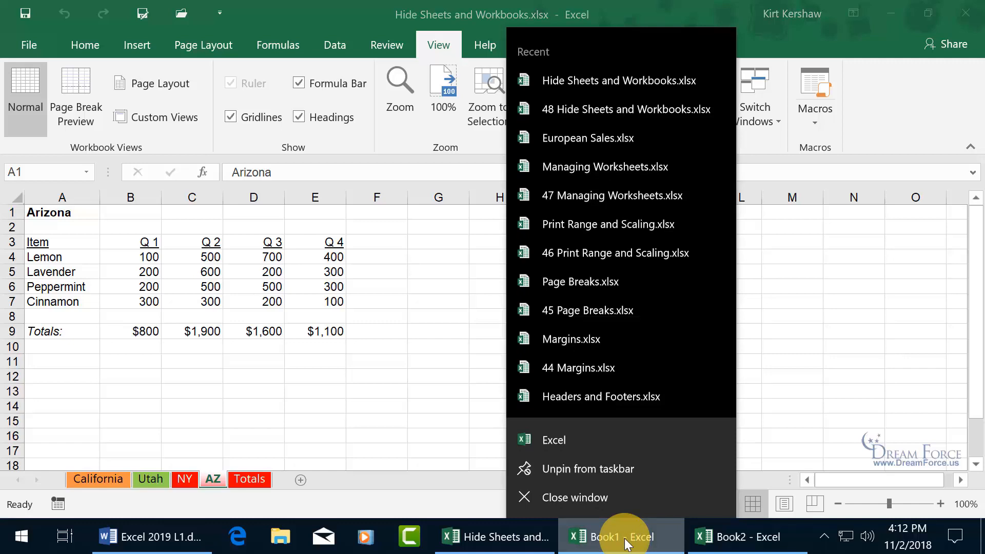
click(604, 500)
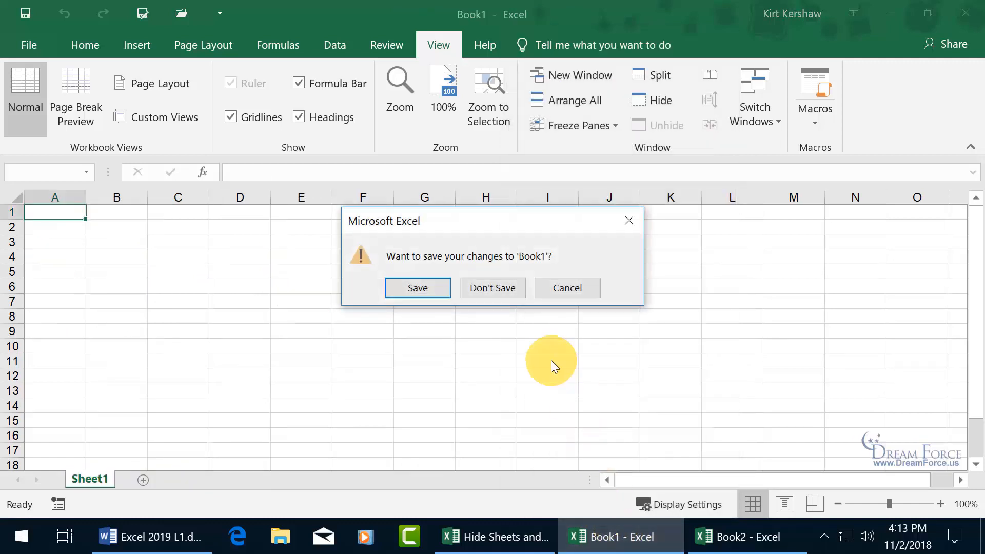
click(500, 286)
click(667, 538)
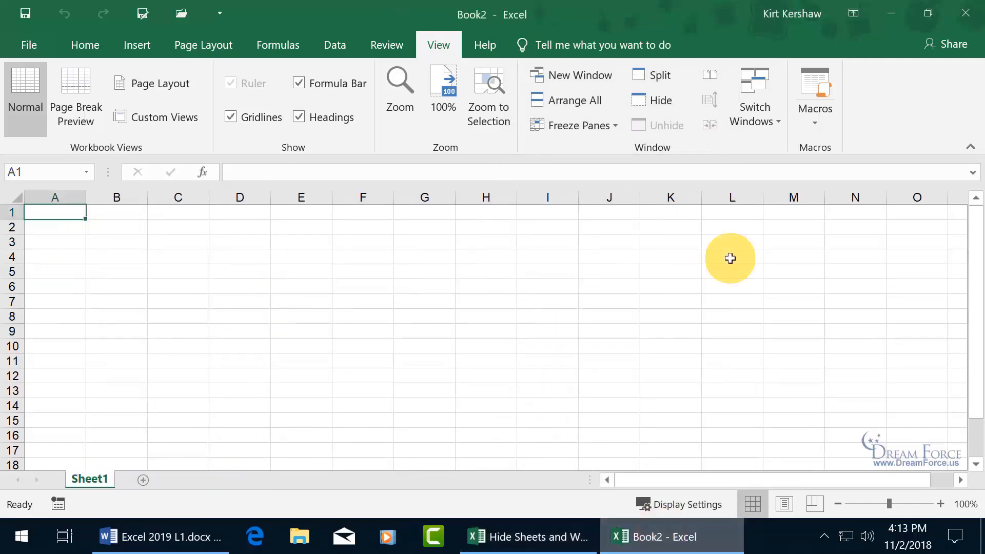
key(ctrl+w)
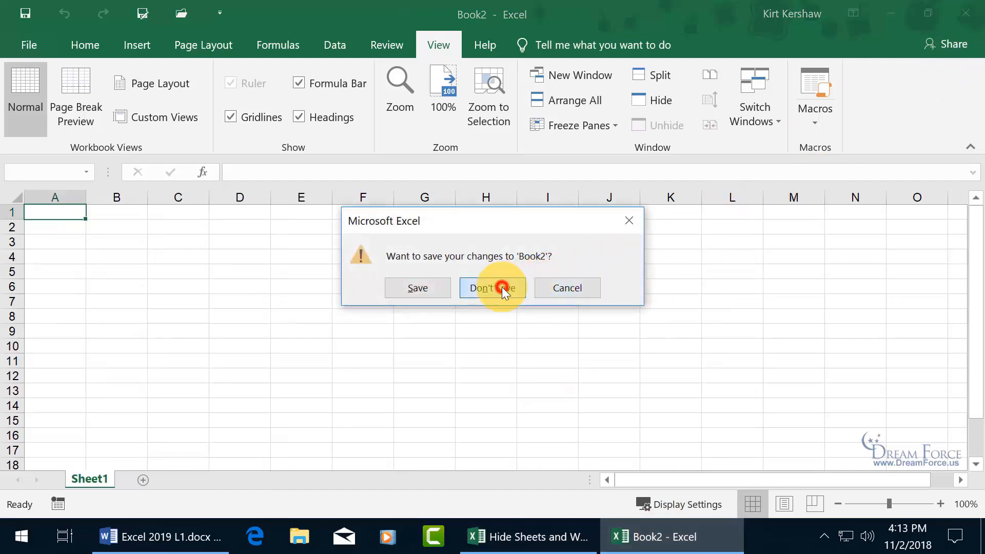
click(500, 286)
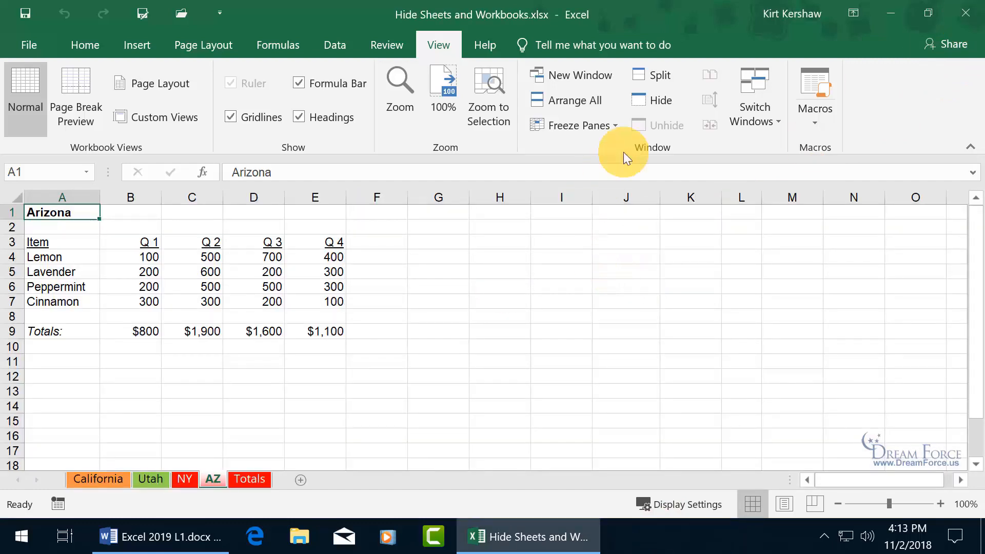
Hide the window of Hide Sheets and Workbooks.xlsx and close Excel, saving the changes to the workbook.
click(658, 100)
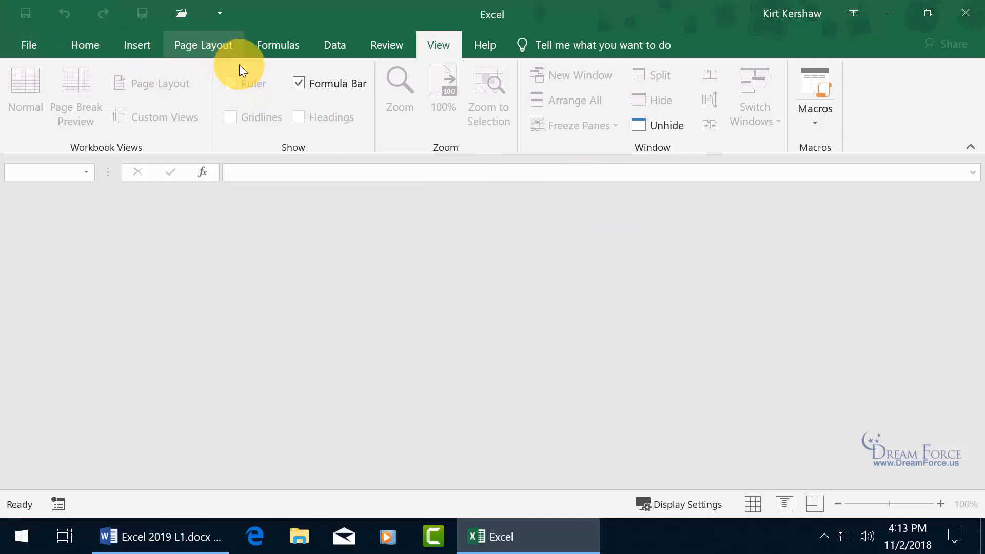
click(964, 10)
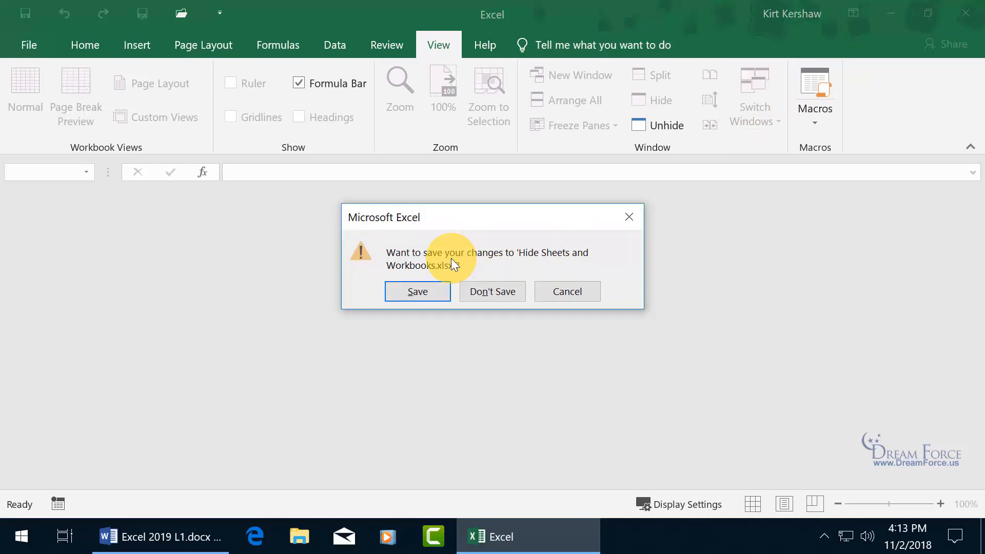
click(430, 290)
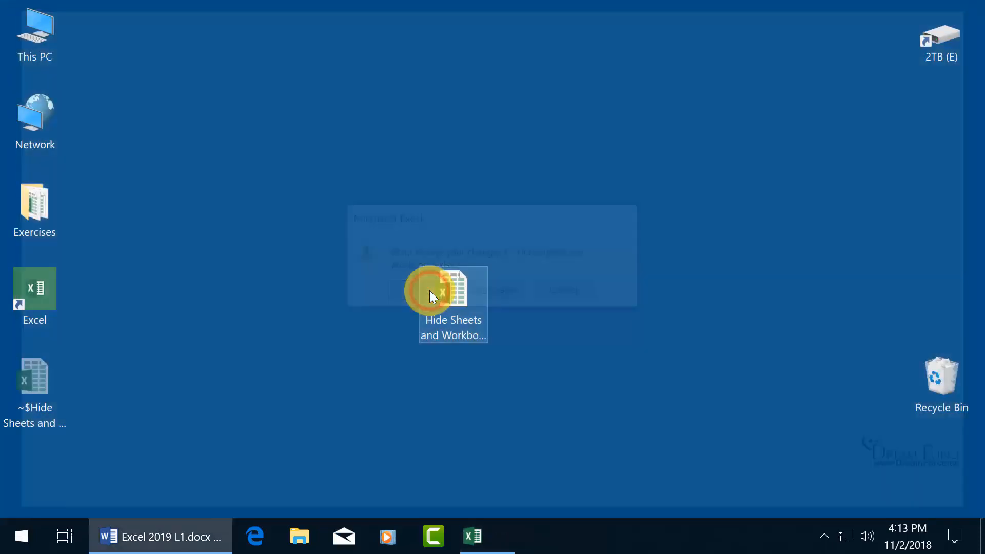
Reopen the Hide Sheets and Workbooks file from the desktop and unhide its workbook window.
double_click(460, 300)
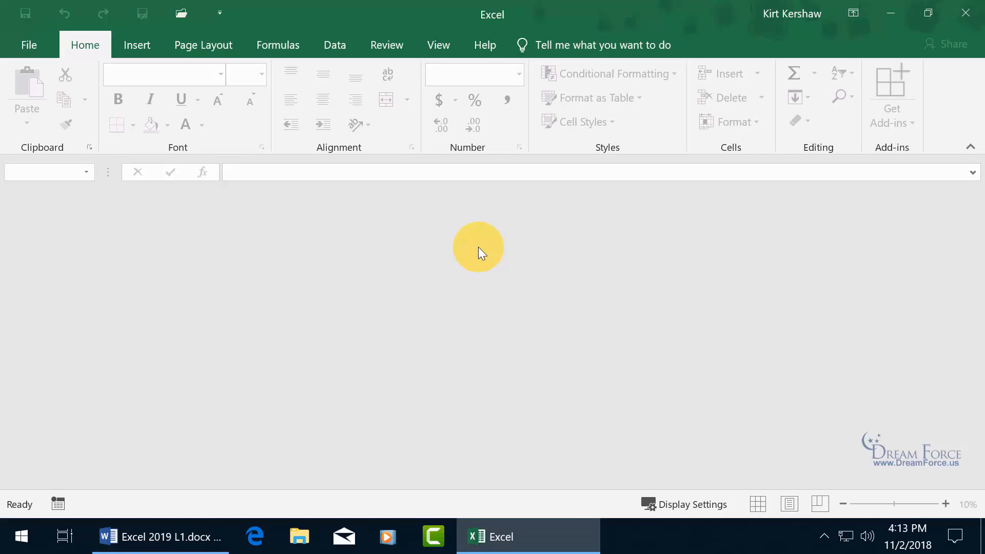
click(439, 45)
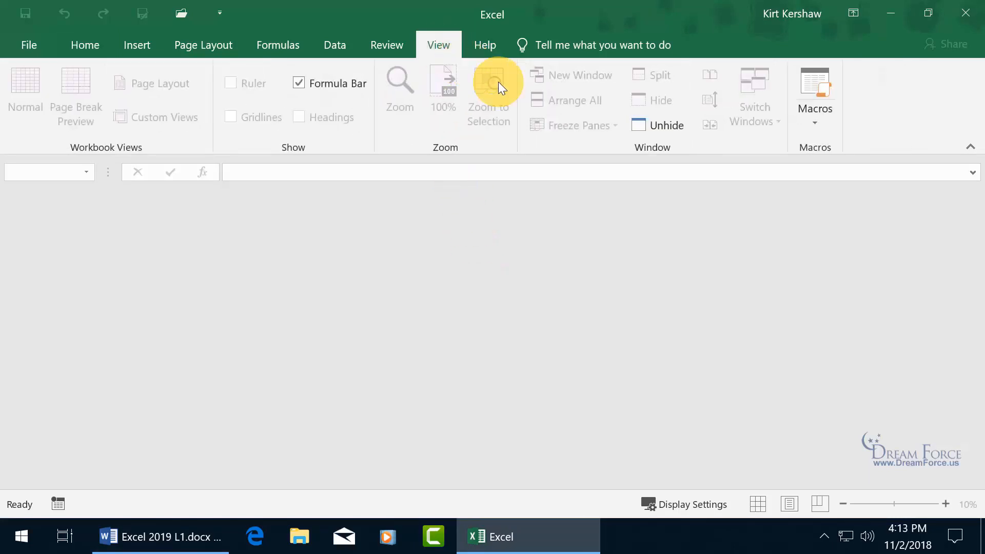
click(661, 129)
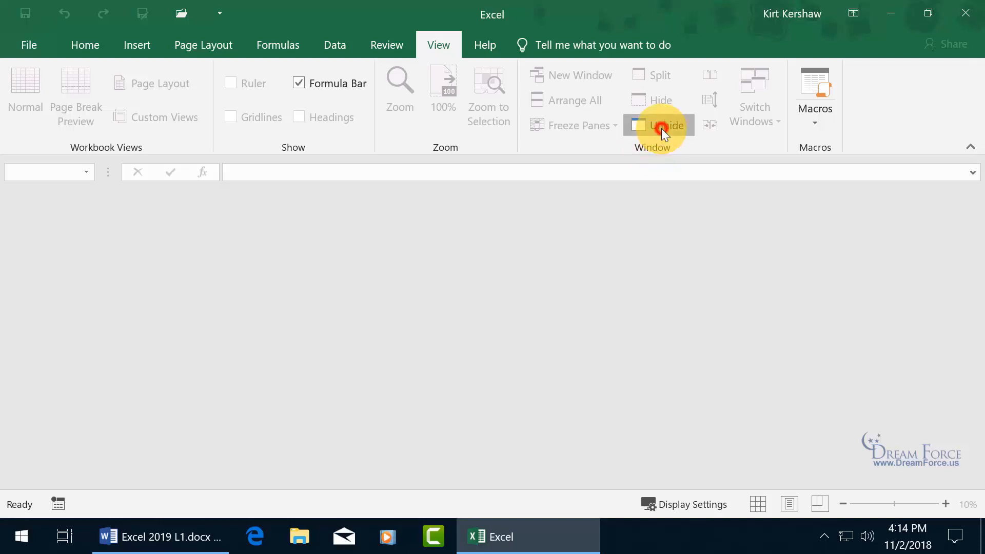
double_click(513, 262)
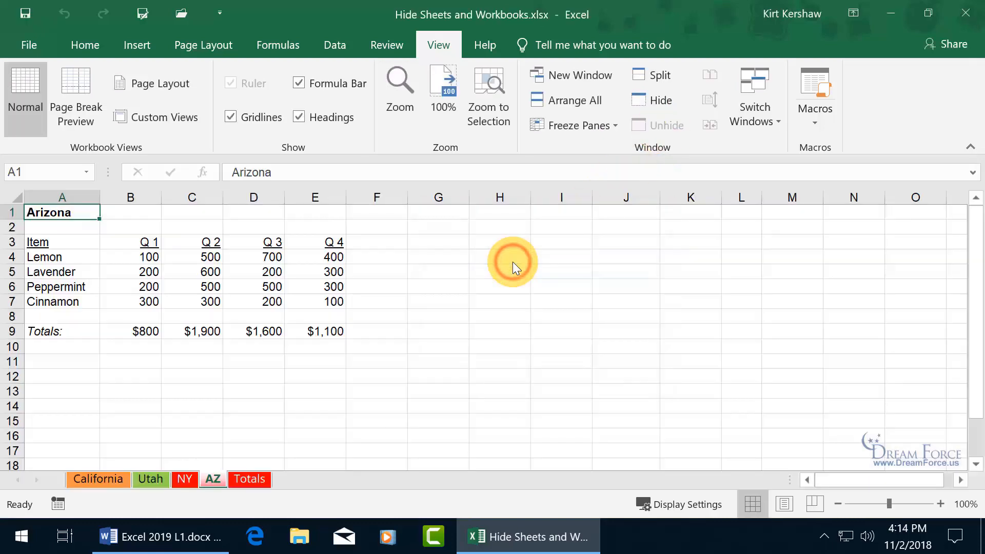
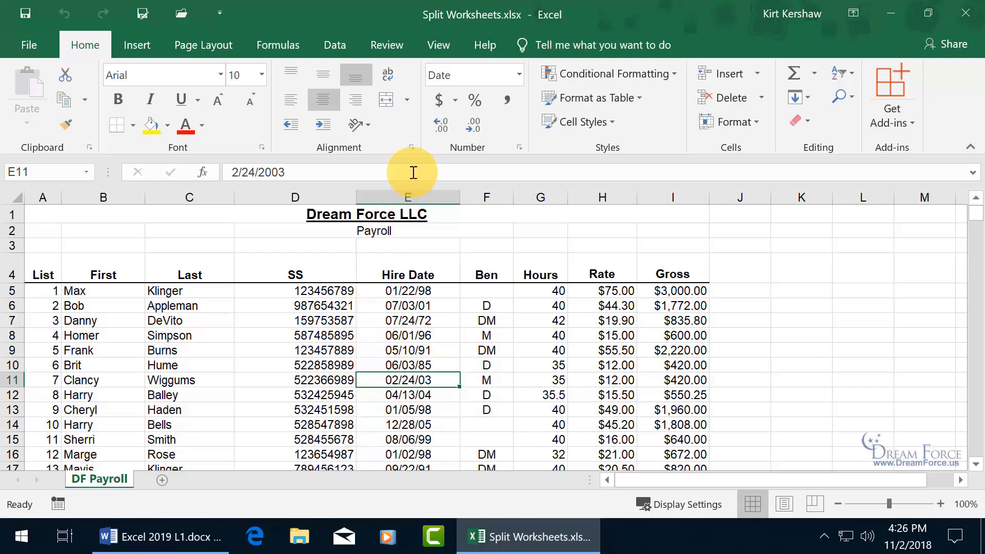
Split the DF Payroll sheet into four panes at cell E11 and scroll the panes independently, horizontally and vertically.
click(438, 45)
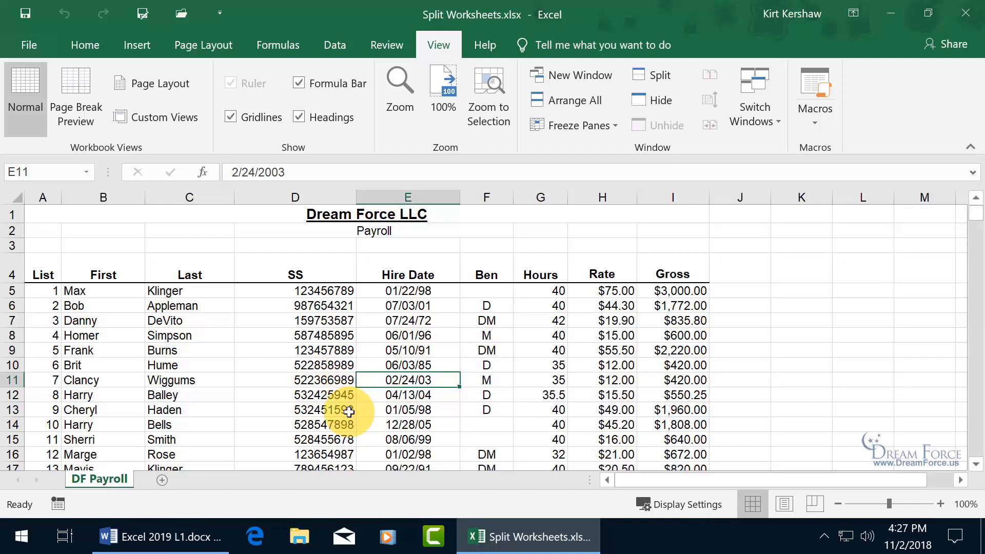
click(660, 76)
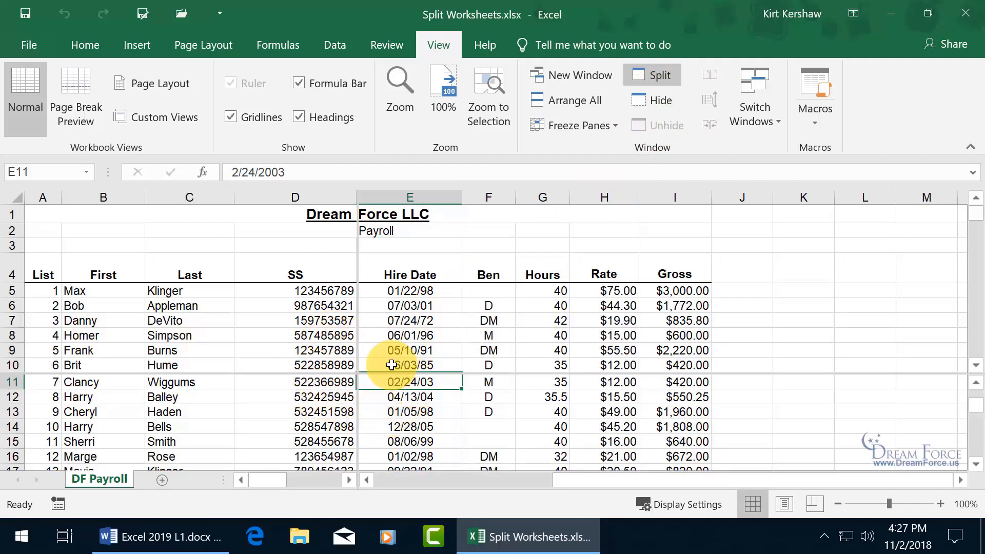
click(303, 334)
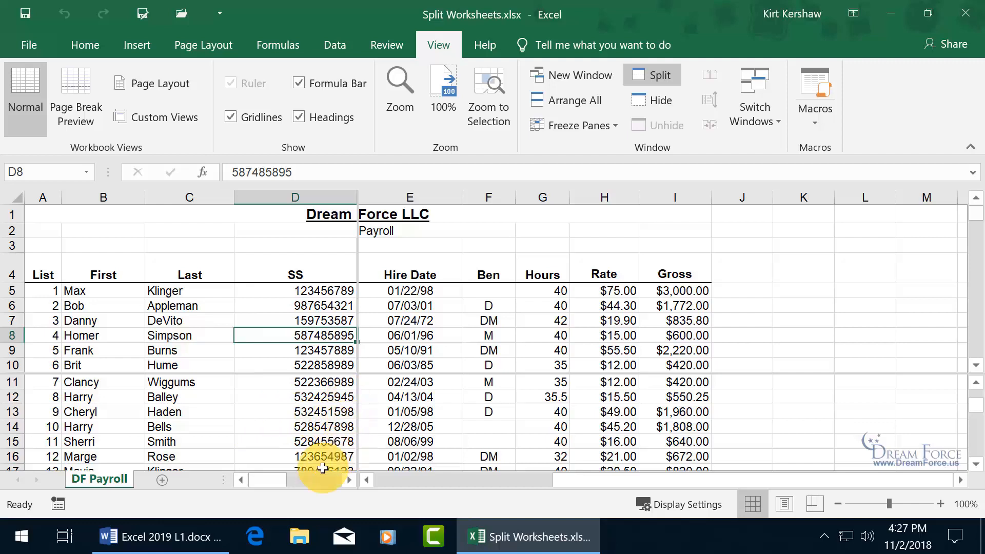
drag(275, 478, 291, 484)
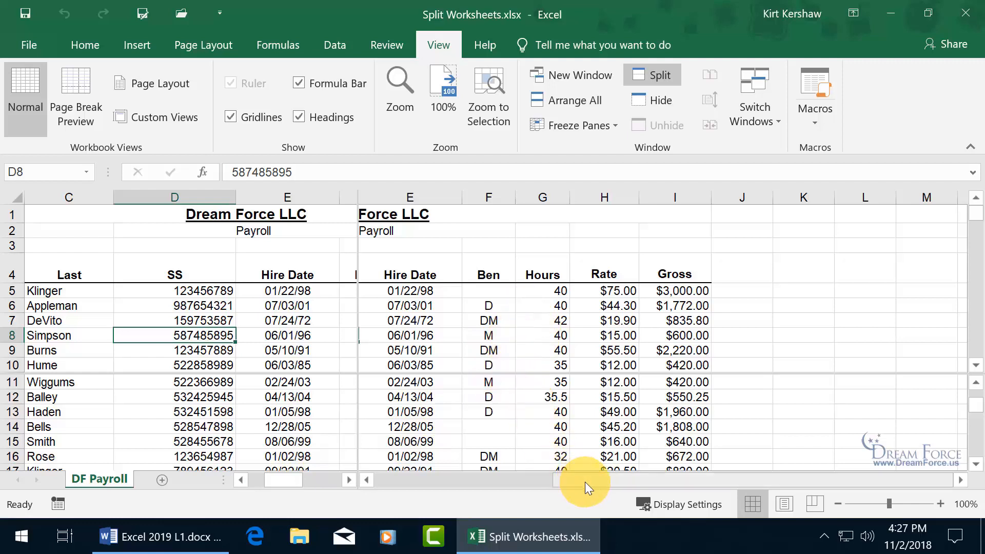
drag(589, 480, 547, 478)
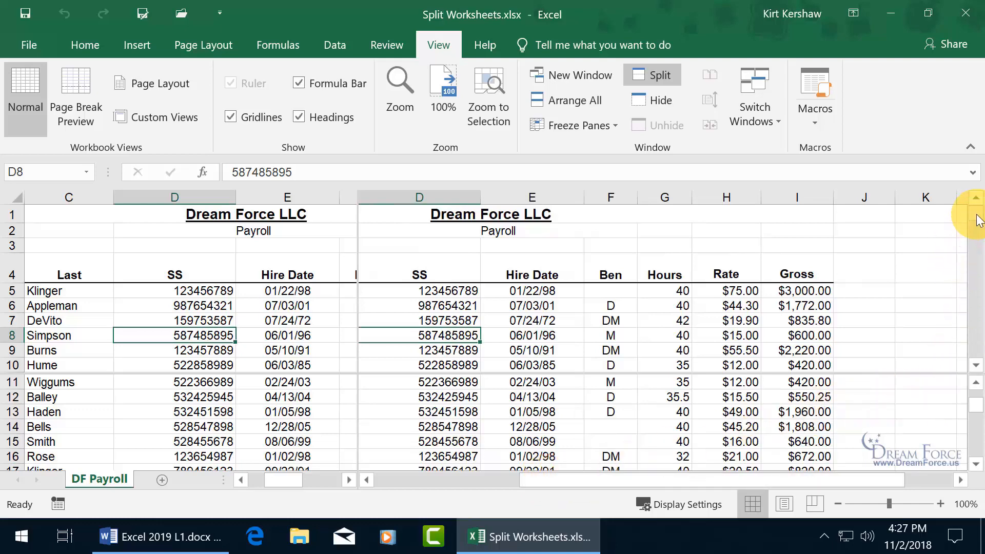
drag(975, 214, 979, 251)
mouse_move(980, 416)
mouse_down()
mouse_move(977, 407)
mouse_move(977, 418)
mouse_up()
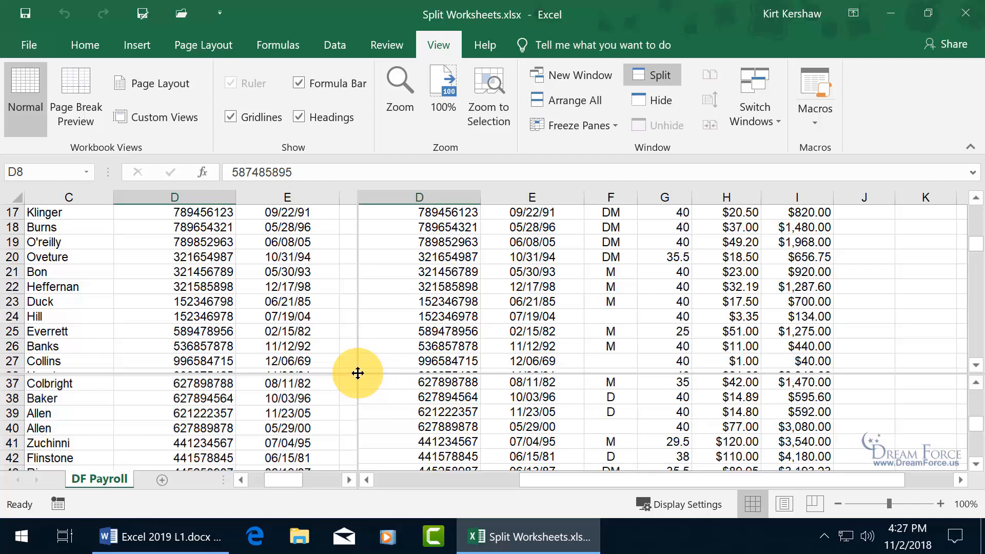
Move the intersection of both split bars to below row 22 after column D, and remove the whole split.
drag(357, 373, 235, 295)
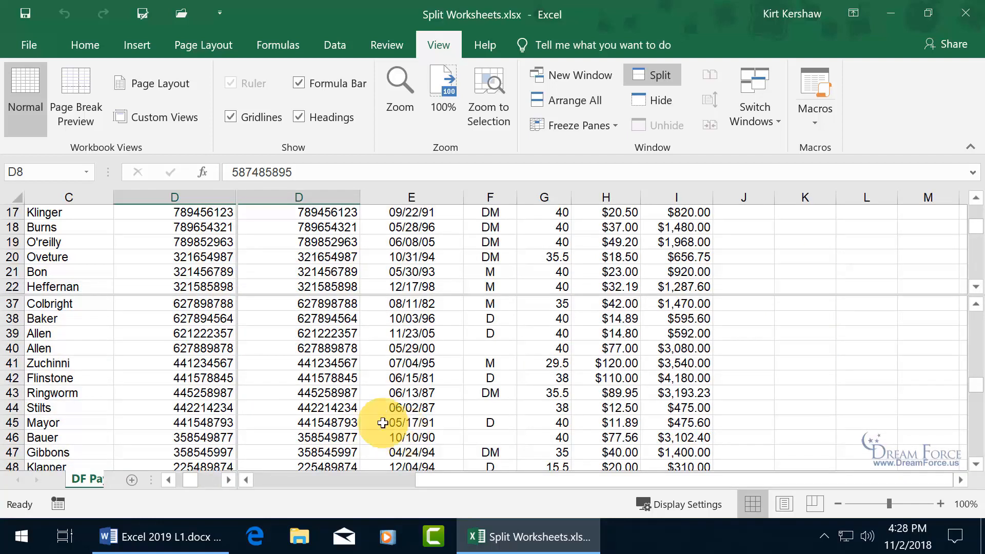
double_click(237, 294)
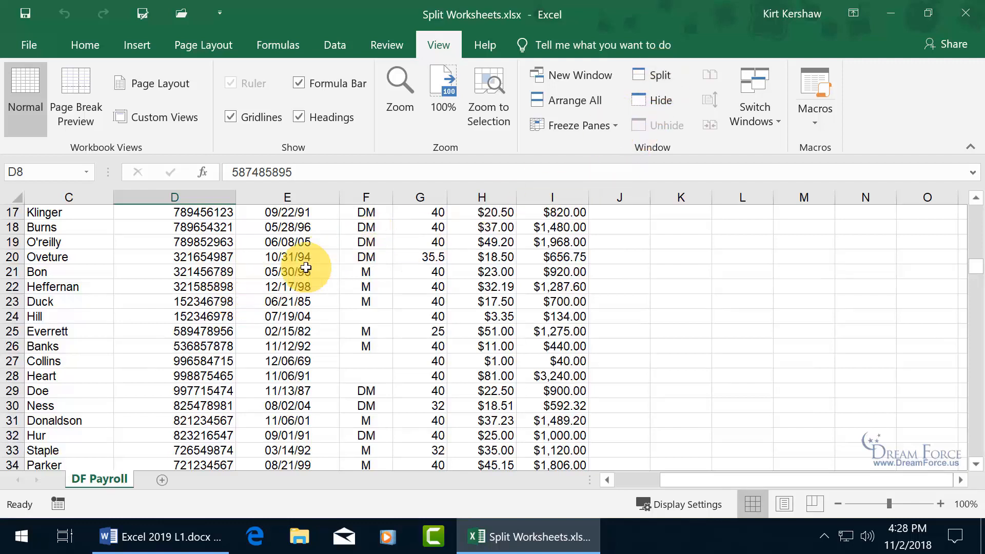
Split the DF Payroll sheet into four panes at cell E21.
click(277, 272)
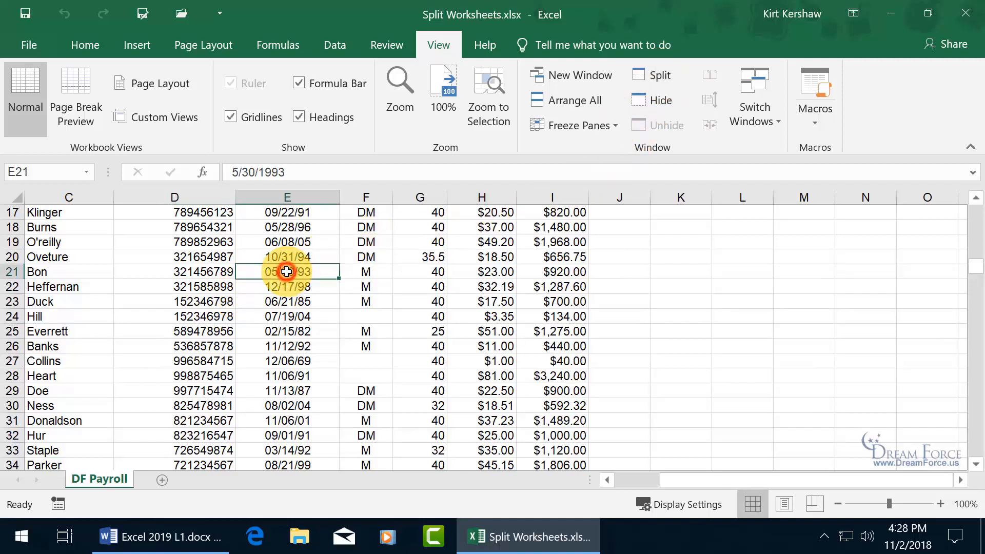
click(669, 76)
click(653, 76)
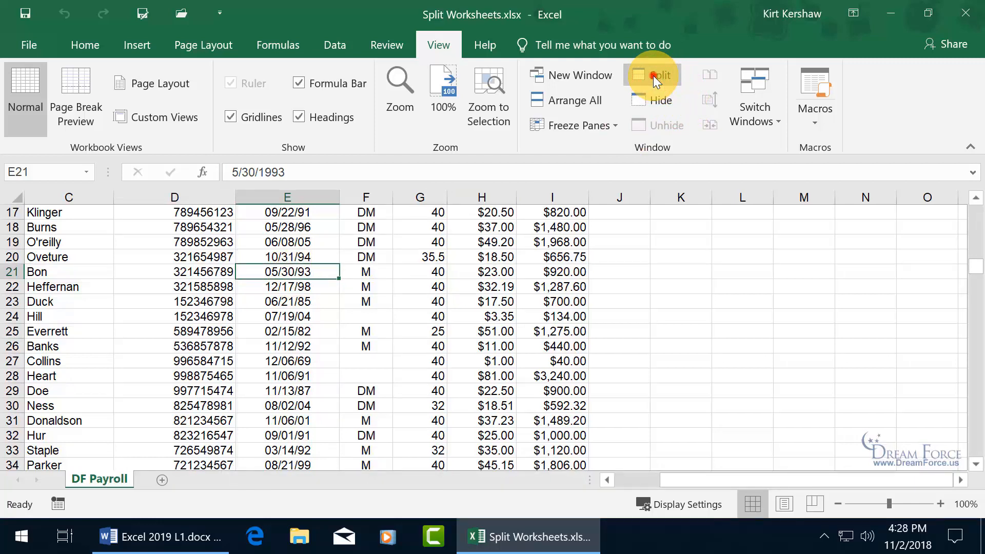
click(653, 75)
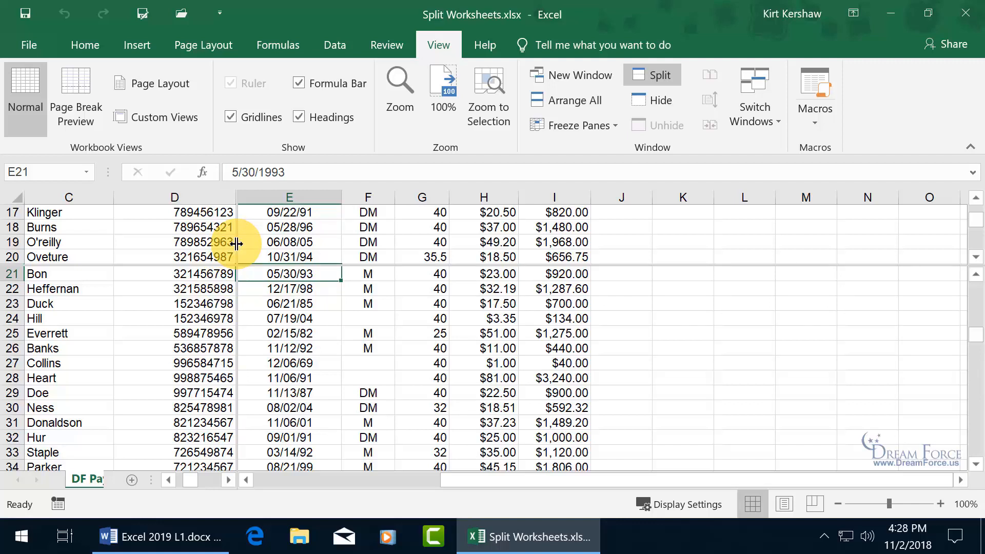
Move the vertical split bar past column E and back, and remove it so only the horizontal split remains.
drag(236, 244, 341, 247)
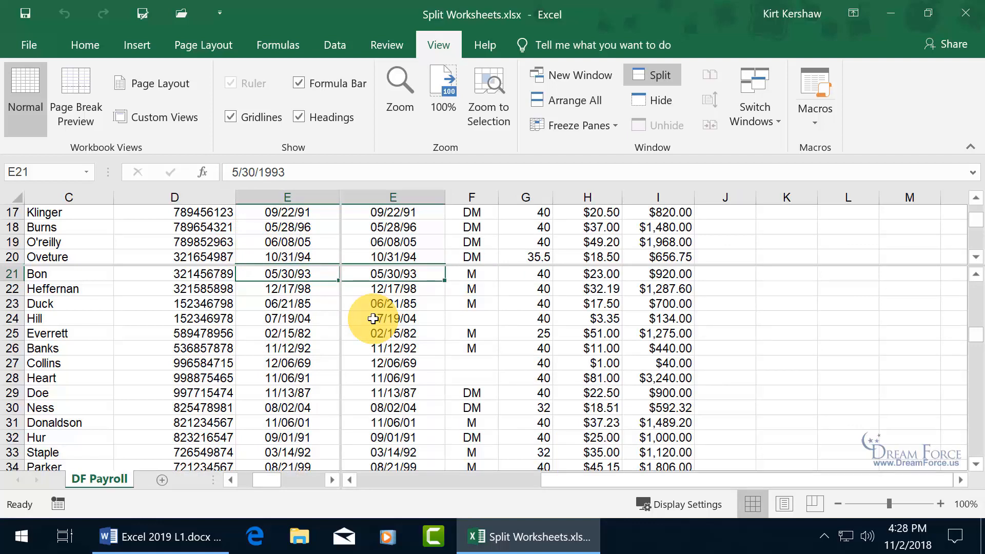
drag(340, 241, 223, 253)
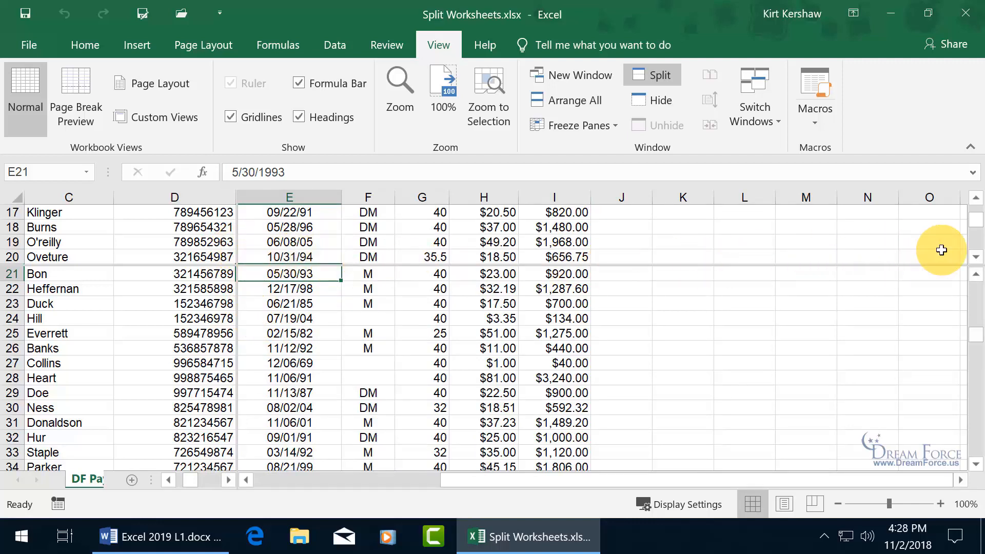
double_click(238, 241)
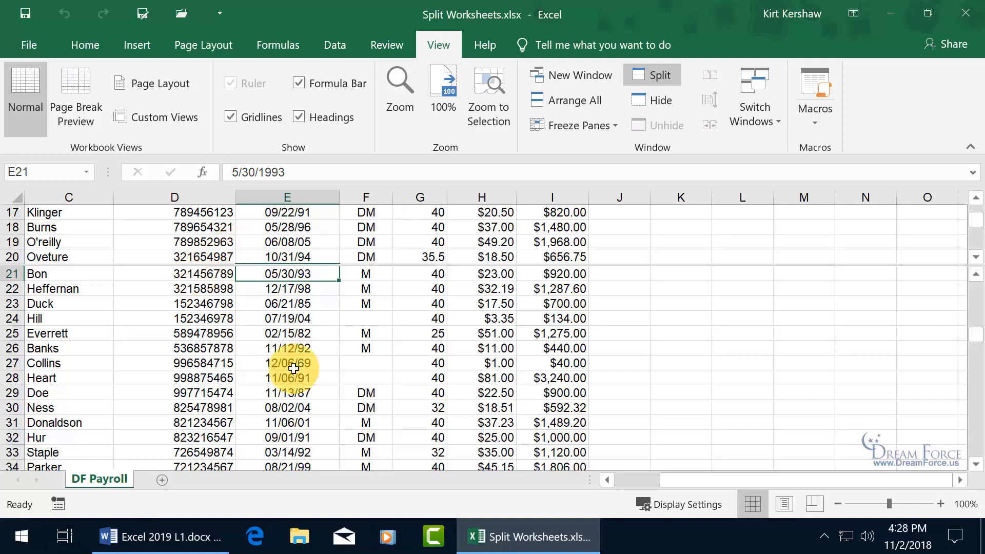
drag(723, 482, 664, 477)
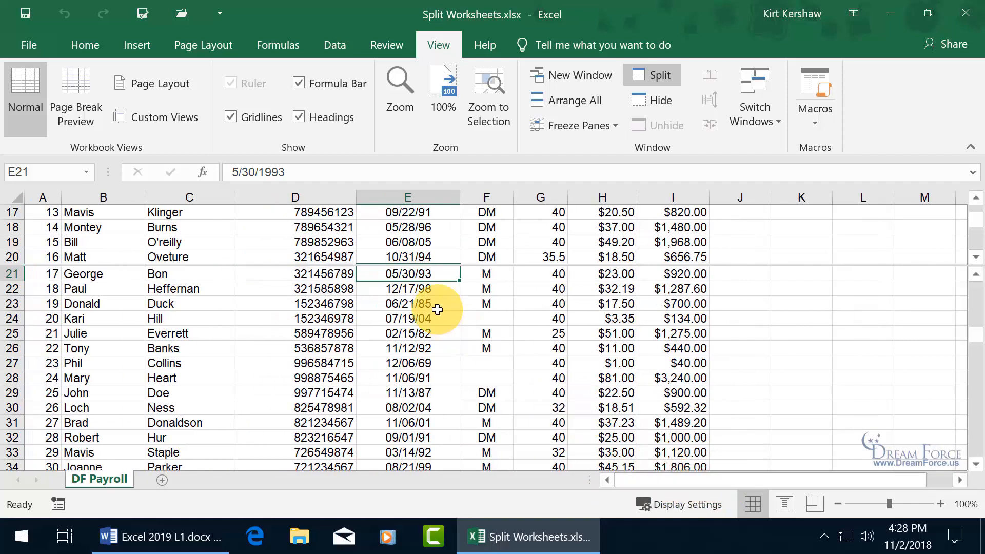
Select cell E19 above and E22 below the split, and review the upper pane's rows back to row 5.
click(408, 242)
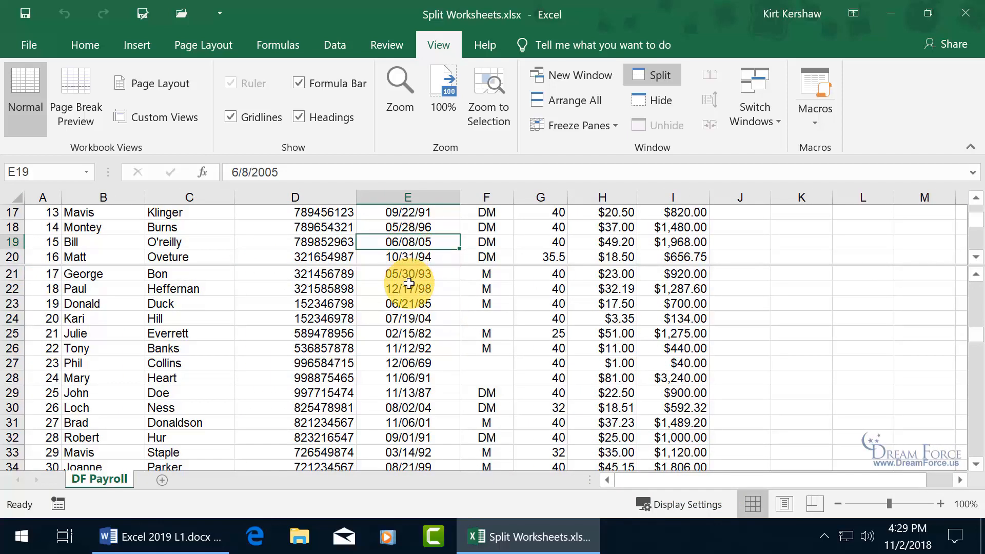
click(409, 285)
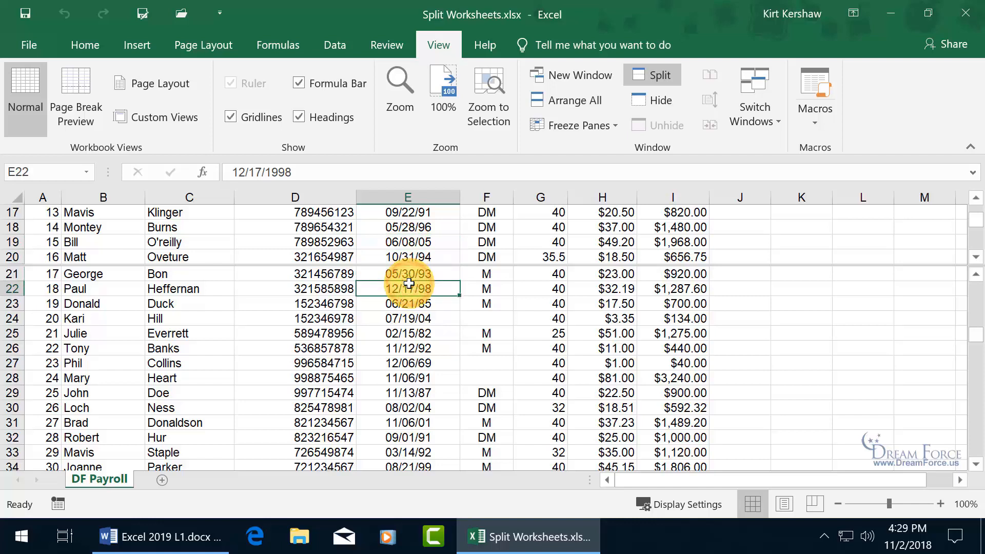
click(975, 200)
click(976, 200)
click(975, 200)
click(976, 200)
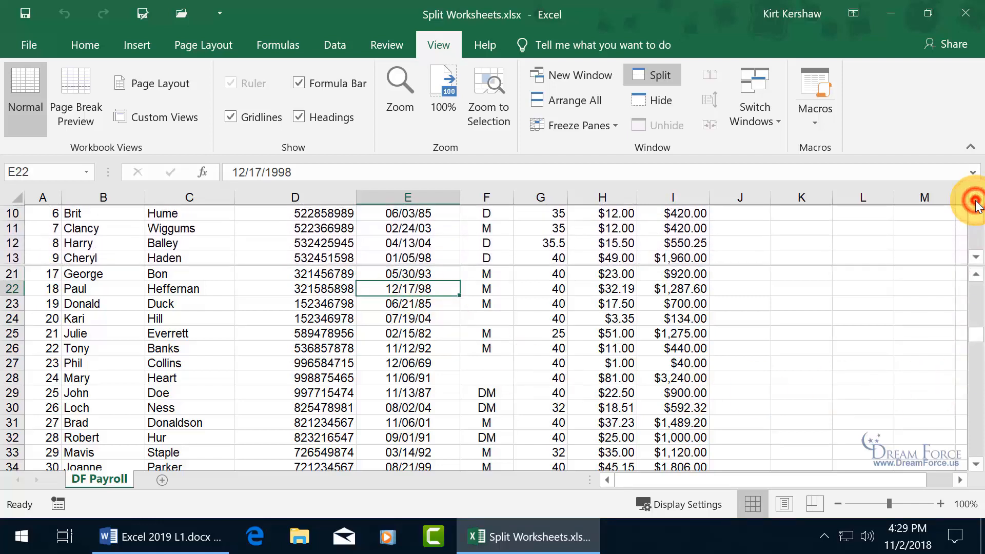
click(976, 200)
click(976, 200)
click(975, 200)
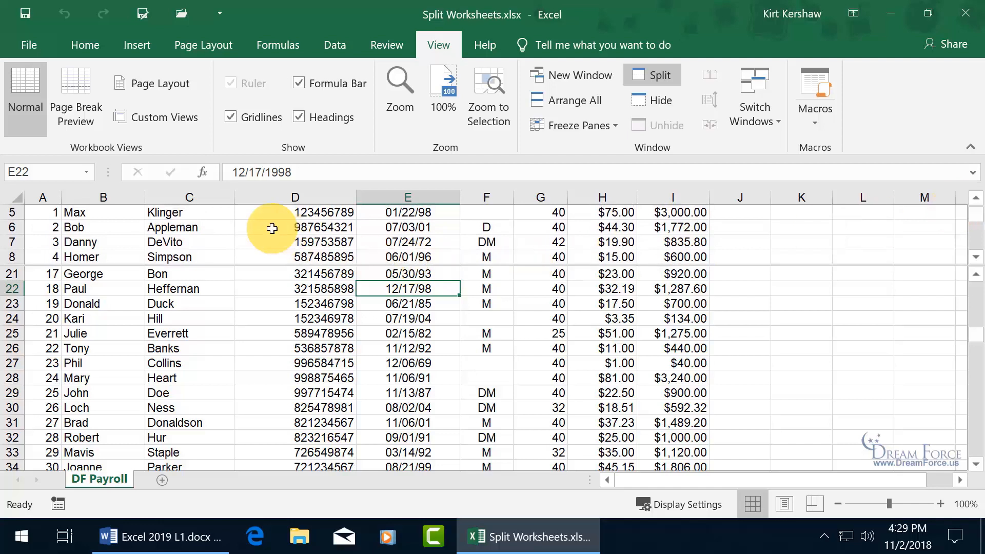
Move the horizontal split bar up to directly below row 5 and remove it.
drag(238, 264, 237, 218)
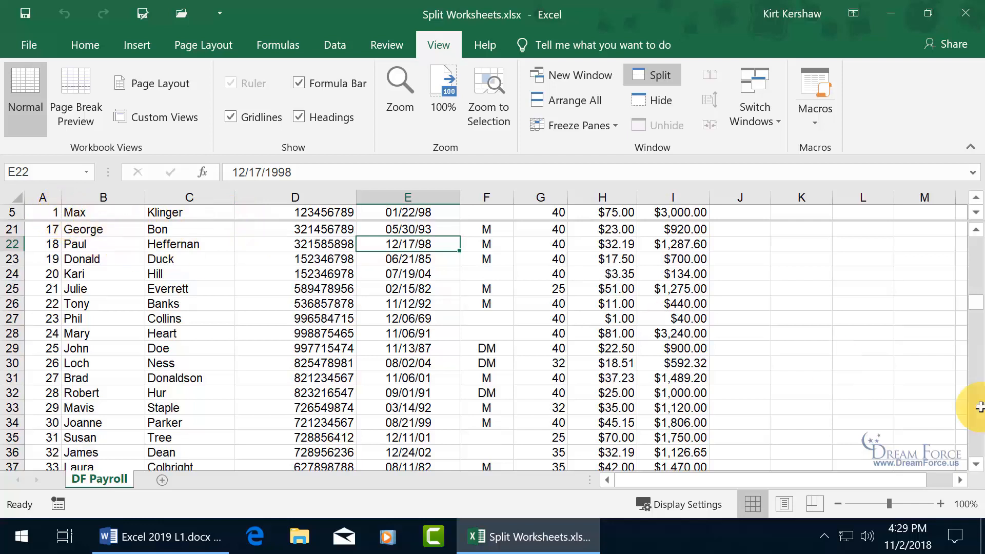
click(975, 464)
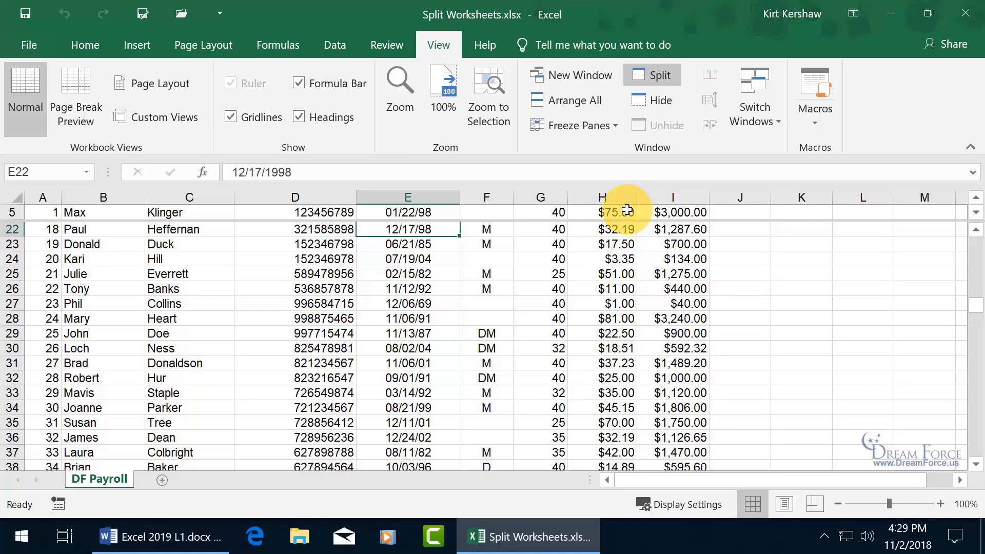
double_click(521, 220)
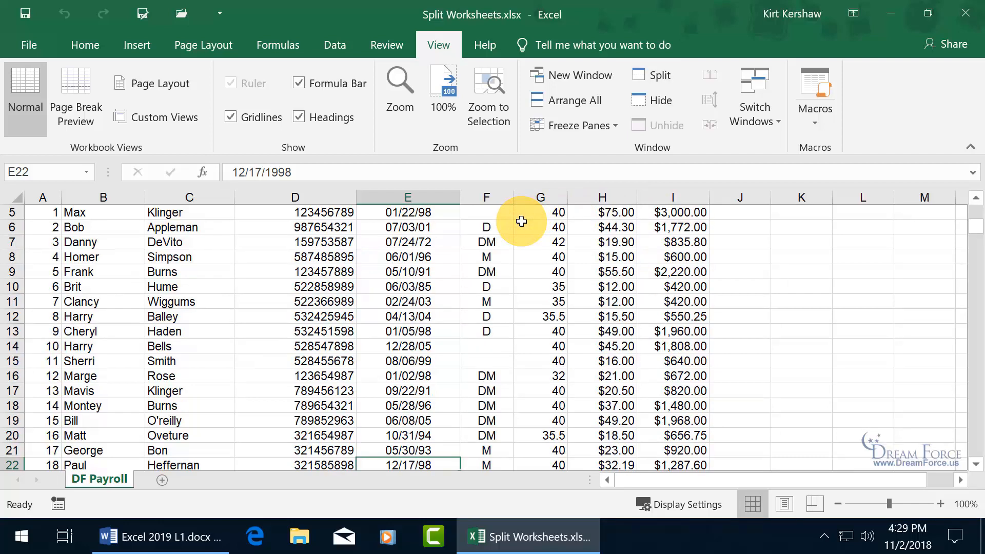
Split the payroll sheet at cell E8 and remove the horizontal split bar, keeping only the vertical one.
scroll(405, 257, up, 2)
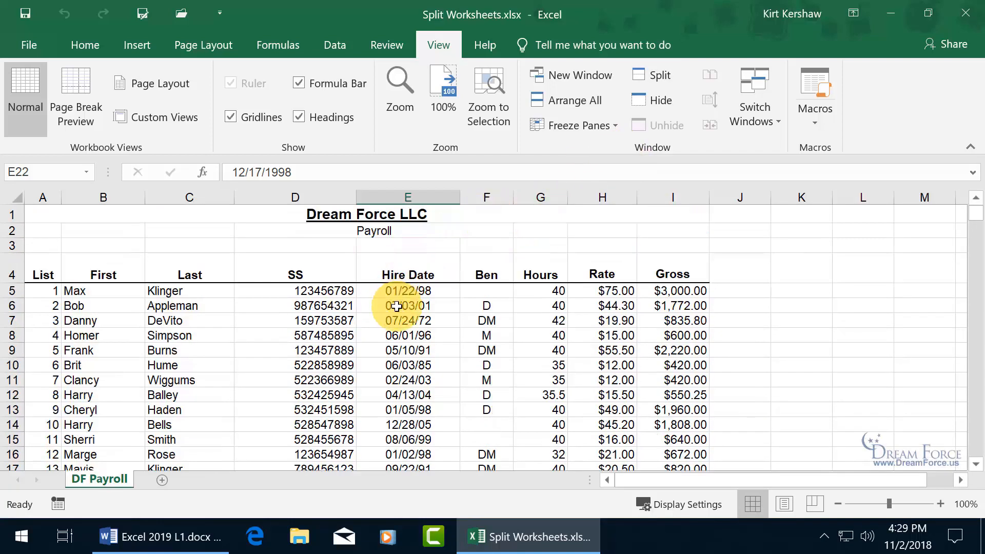
click(395, 333)
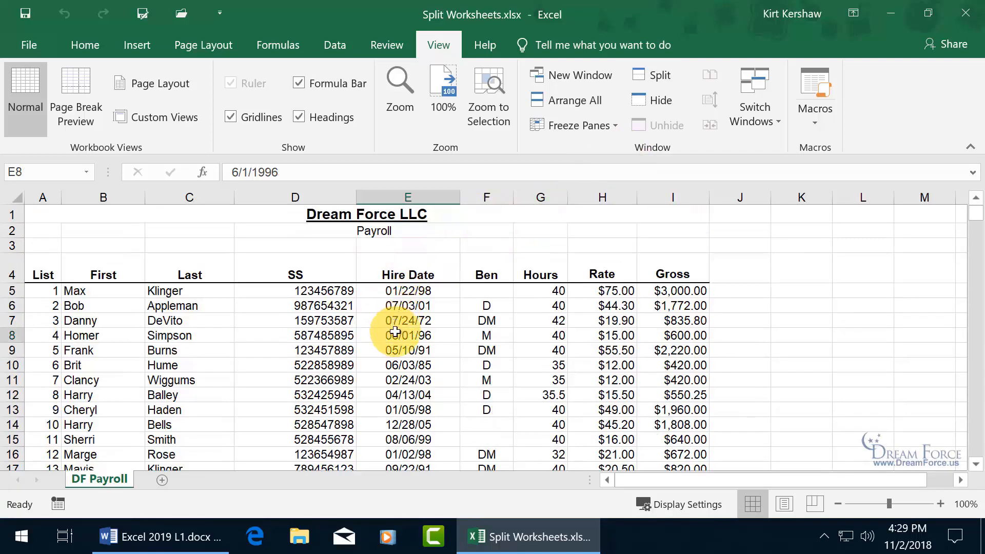
click(658, 75)
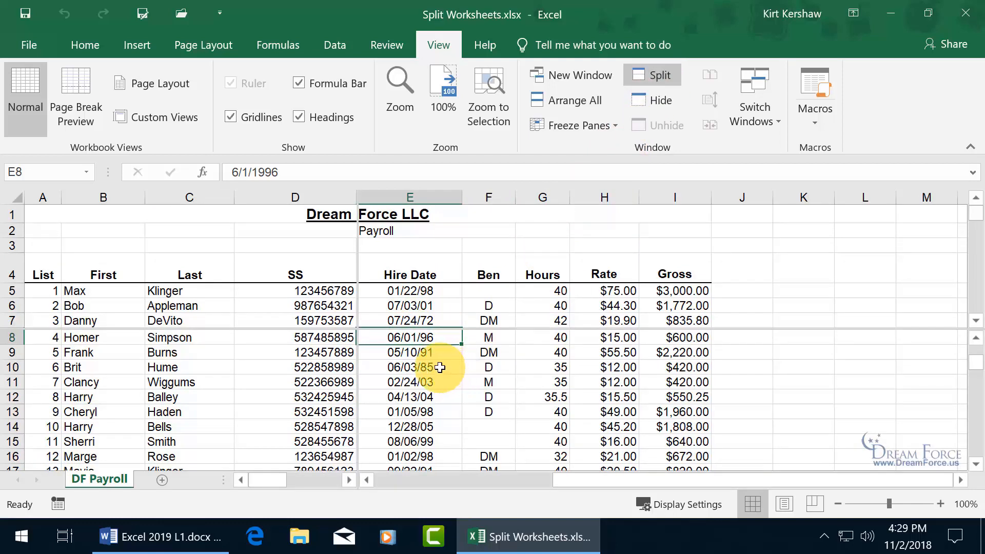
double_click(318, 329)
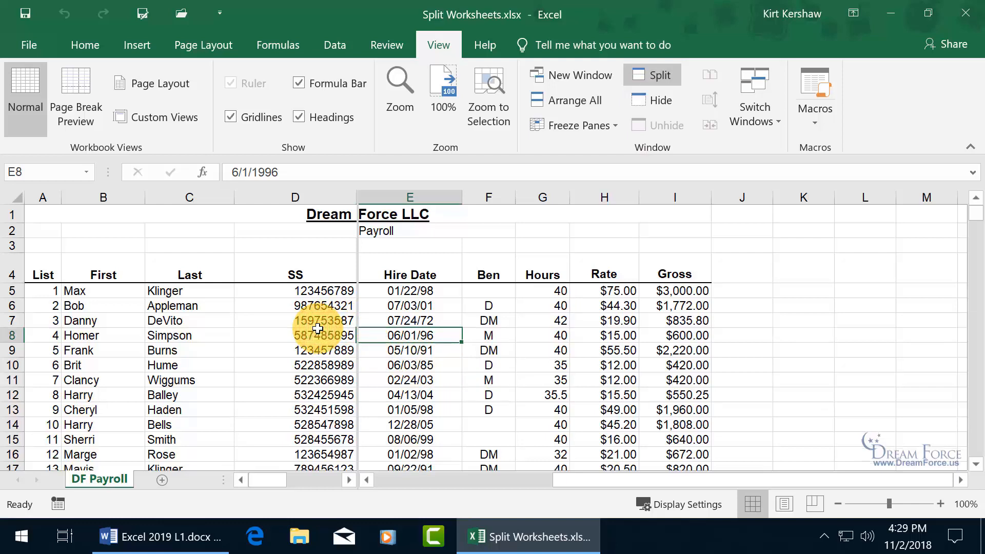
Move the vertical split bar to between columns C and D, and bring the second pane back to column A.
drag(359, 250, 234, 255)
drag(478, 479, 310, 473)
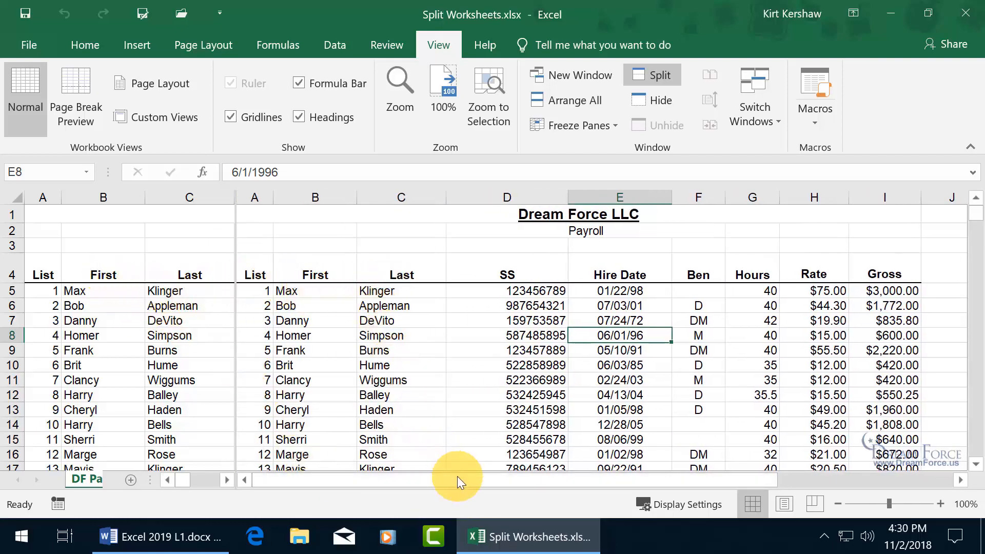
Bring the Rate and Gross columns beside the names in the second pane, return to column C, and remove the worksheet split.
drag(462, 478, 736, 477)
click(958, 480)
click(958, 479)
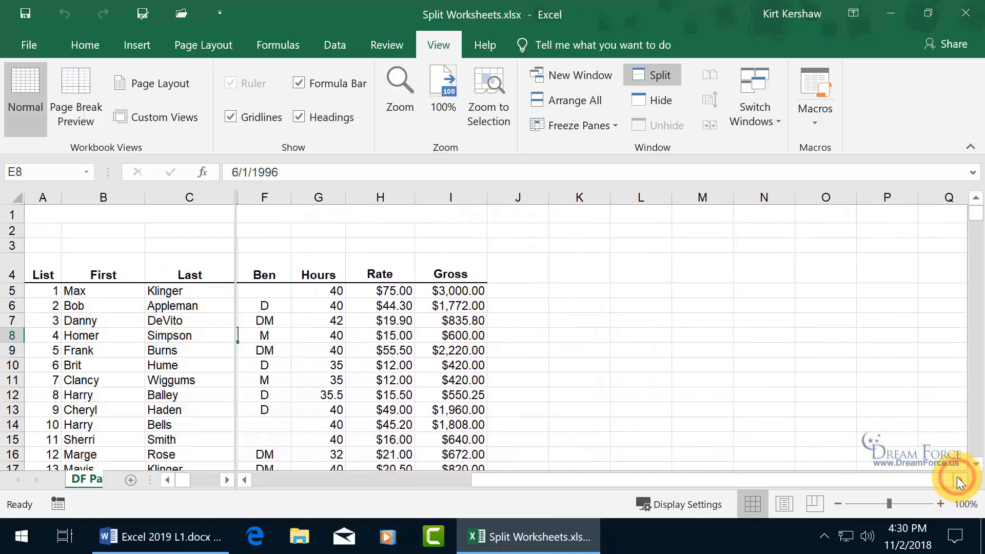
click(958, 479)
click(956, 480)
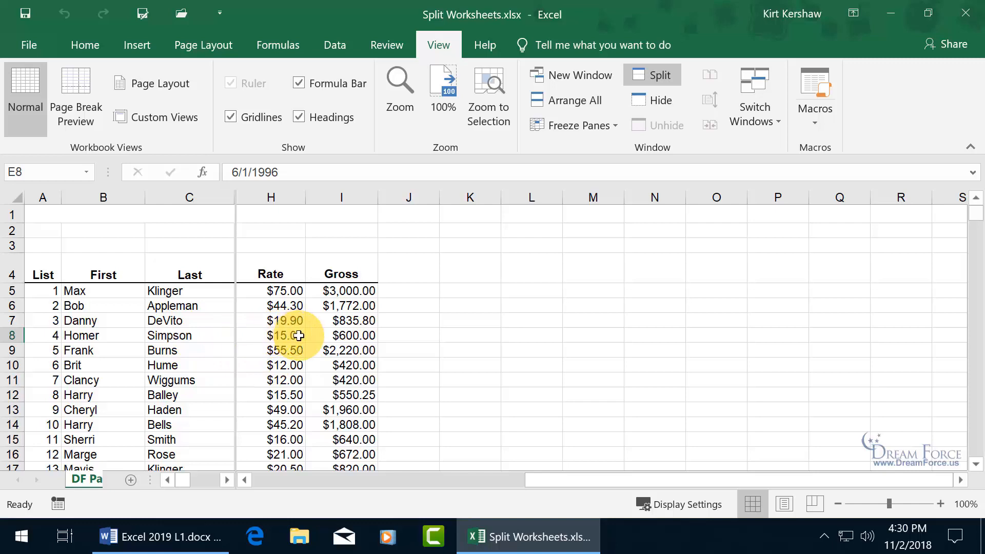
drag(565, 482, 367, 479)
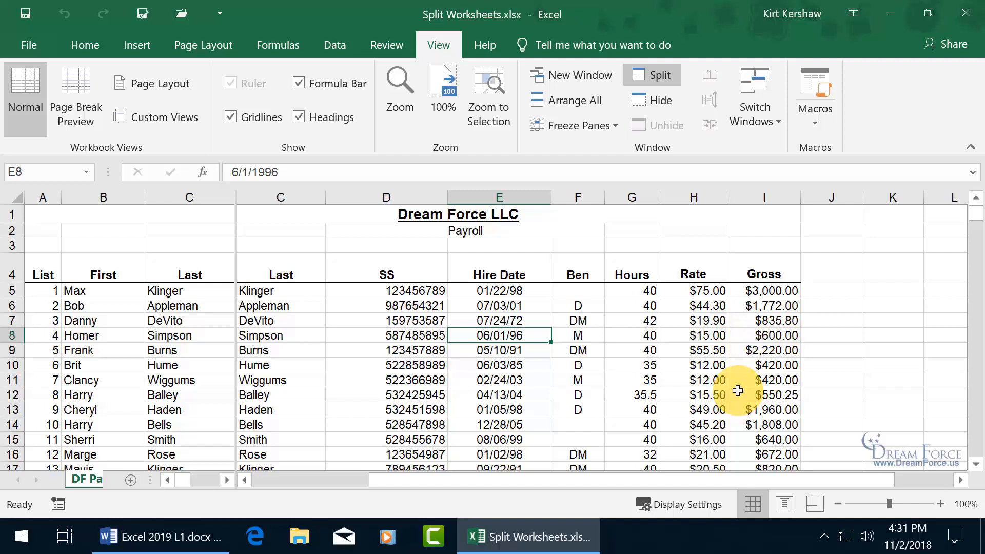
click(645, 73)
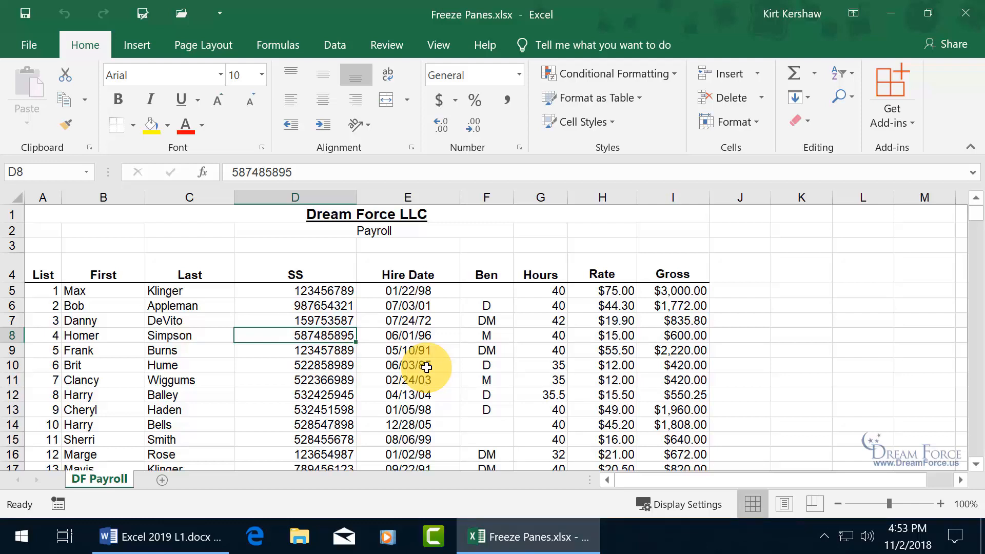
Freeze the panes at cell D8 of the DF Payroll sheet, locking rows 1 to 7 and columns A to C.
click(445, 48)
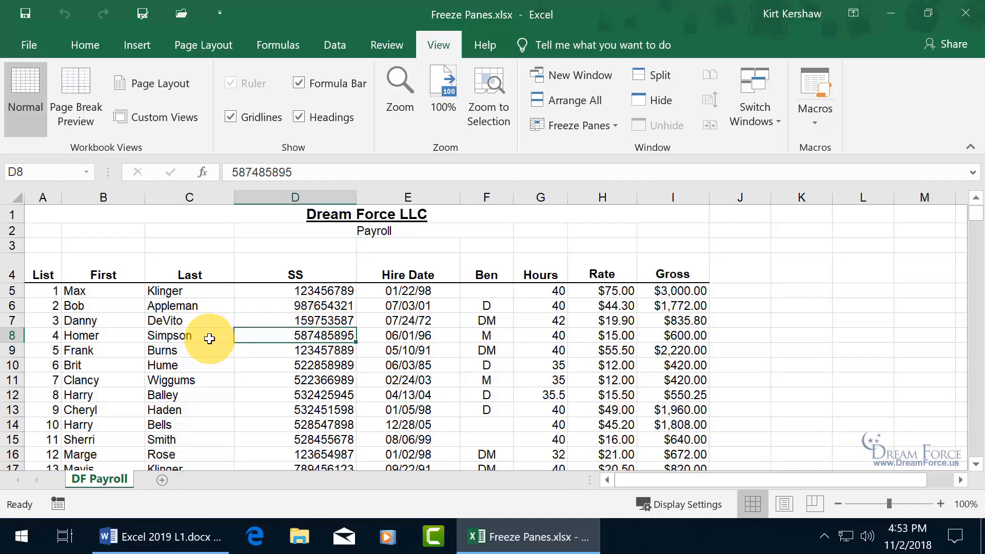
click(604, 130)
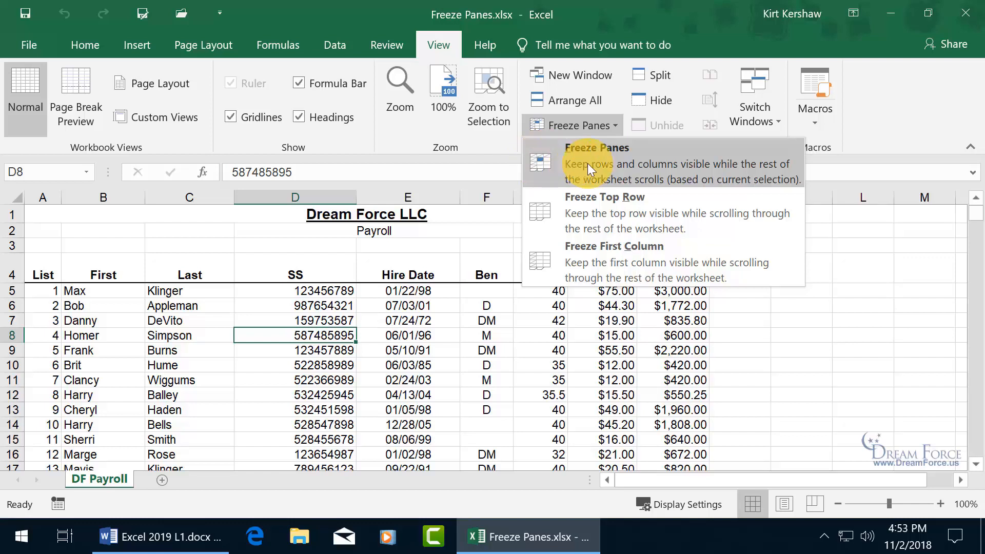
click(601, 163)
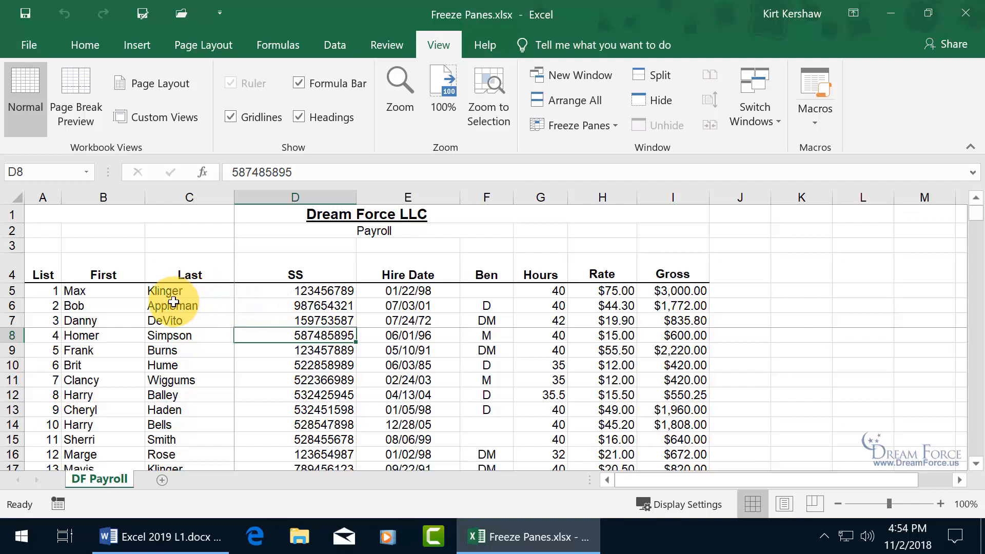
Examine how the payroll data moves past the frozen rows and name columns, down to row 13 and across to the Rate column.
click(975, 463)
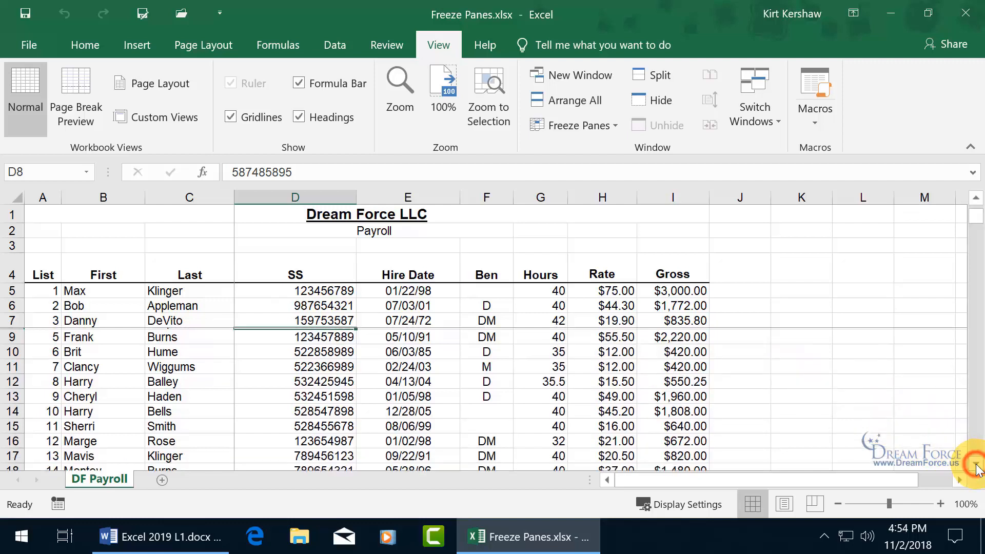
click(975, 464)
click(976, 464)
click(976, 463)
click(976, 463)
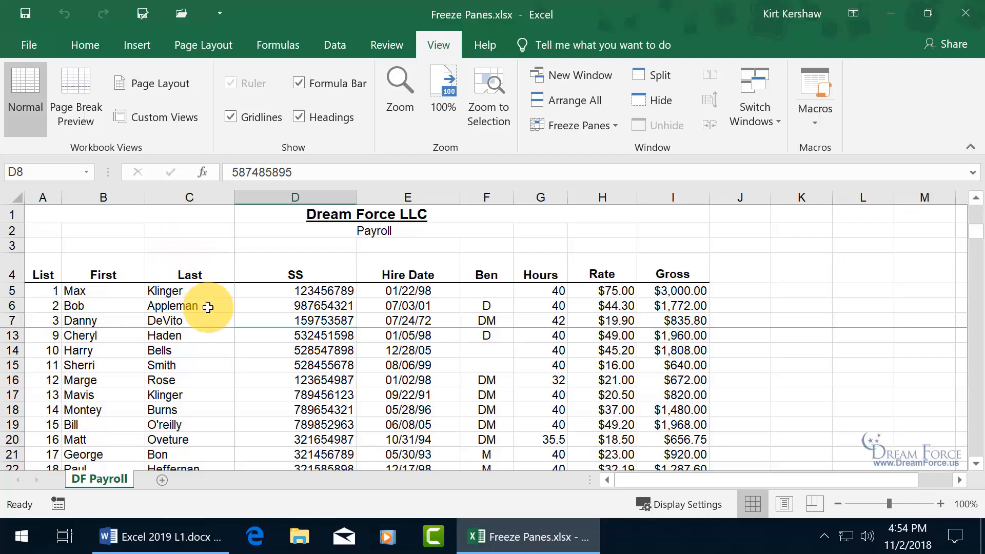
click(964, 481)
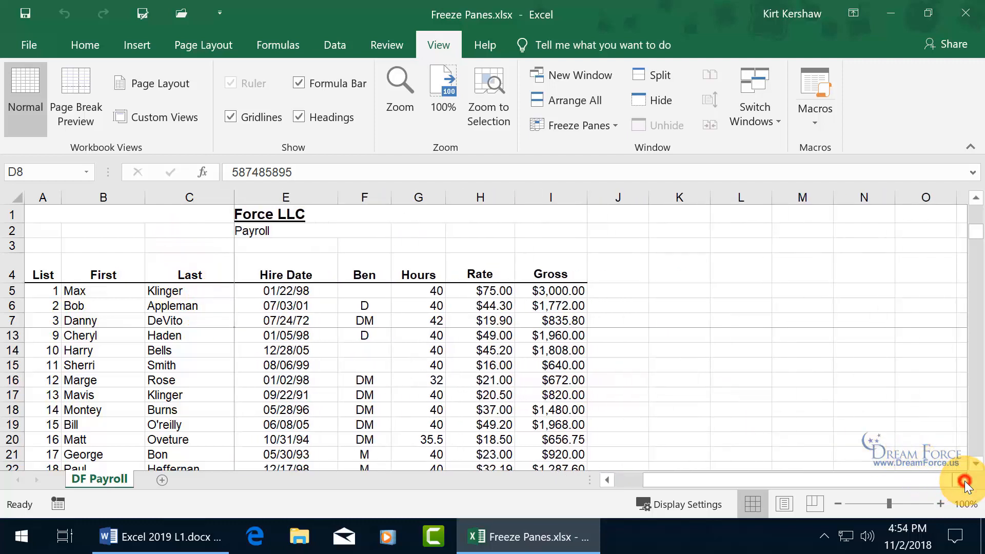
click(964, 480)
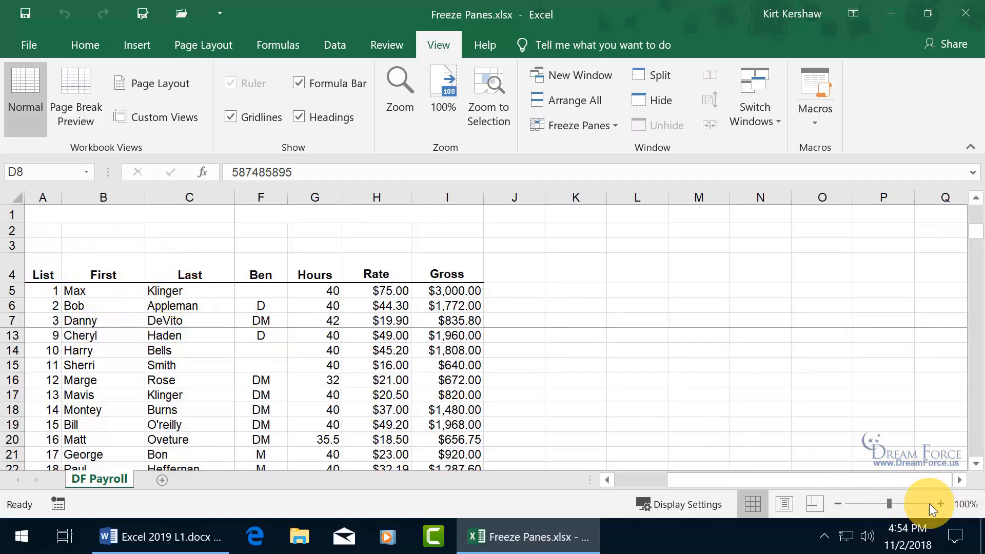
click(959, 480)
click(960, 481)
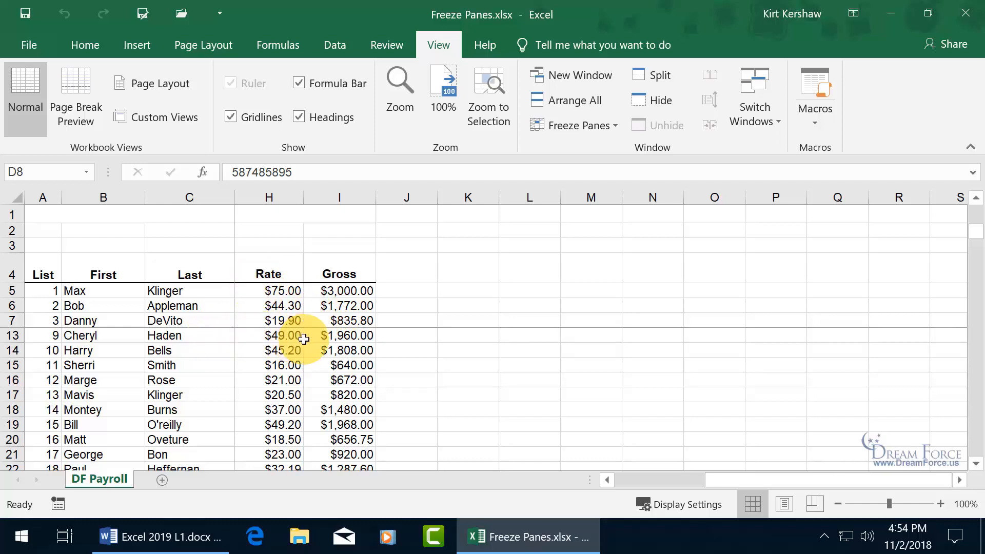
Unfreeze the panes and check the list down to row 30 and back to the headings without locked rows.
click(615, 128)
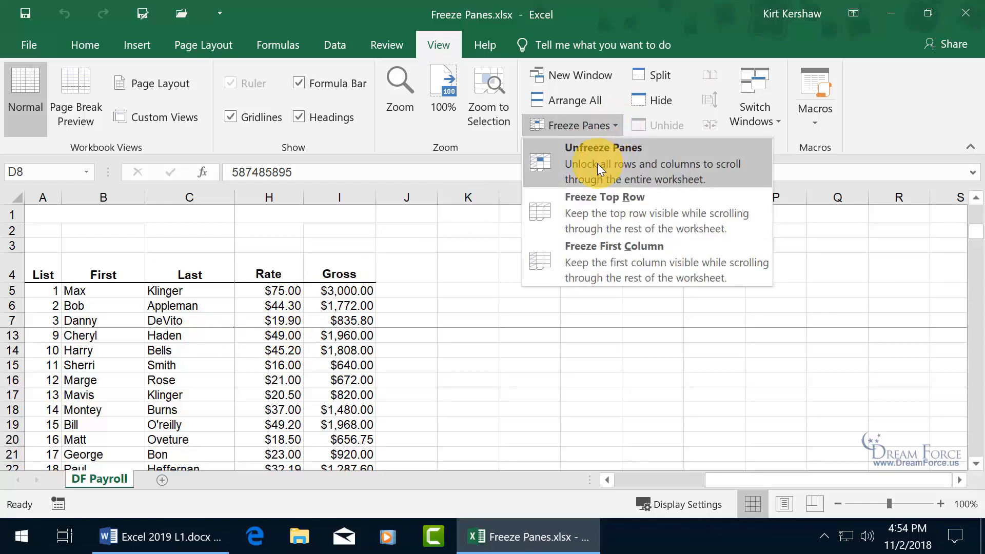
click(627, 169)
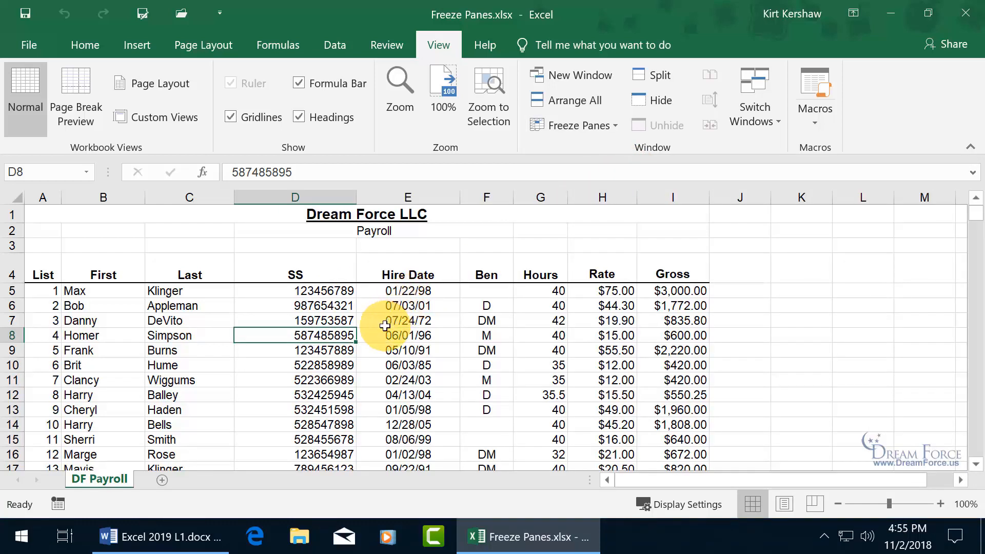
scroll(203, 365, down, 3)
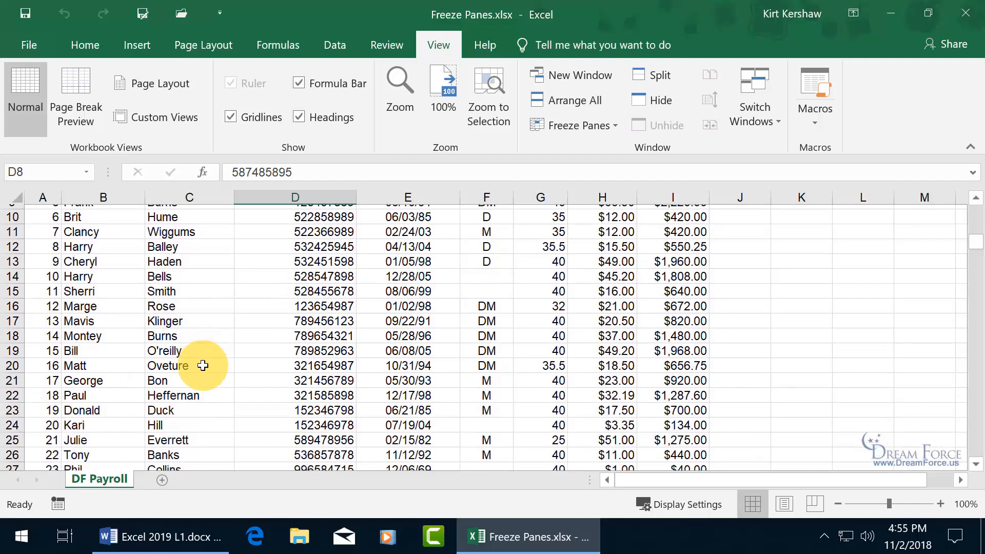
scroll(203, 366, down, 1)
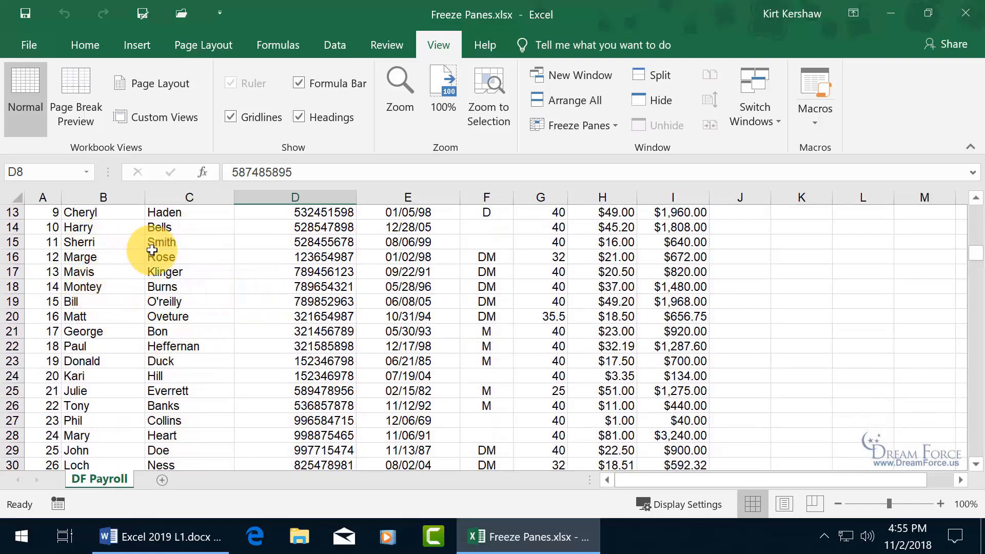
scroll(225, 335, up, 3)
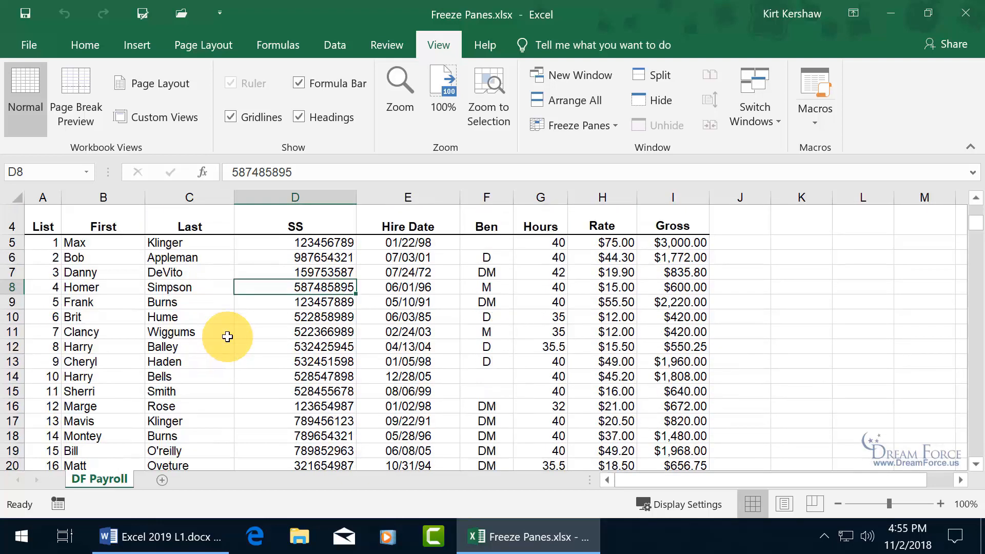
scroll(227, 337, up, 1)
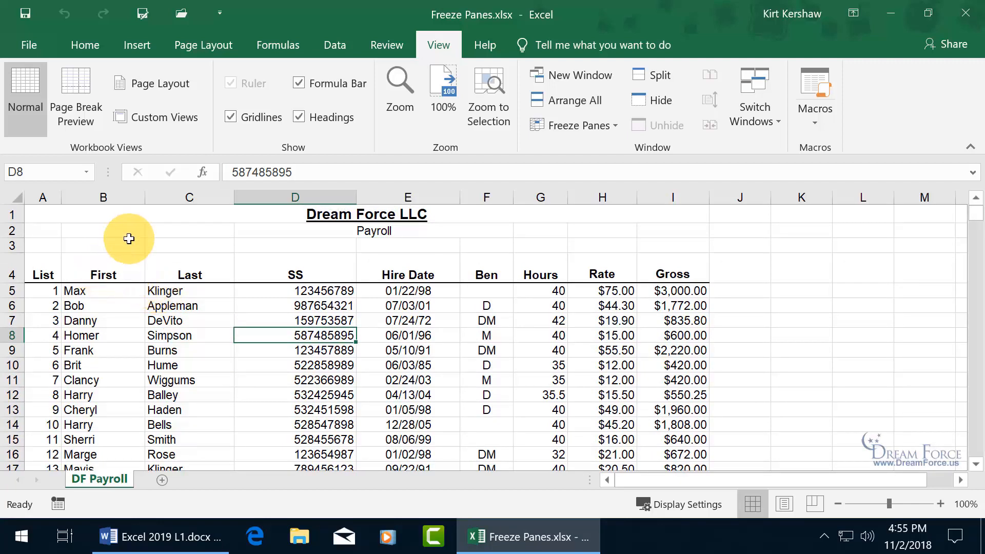
Freeze the panes at cell A5 so that only the title and heading rows 1 to 4 are locked.
click(43, 290)
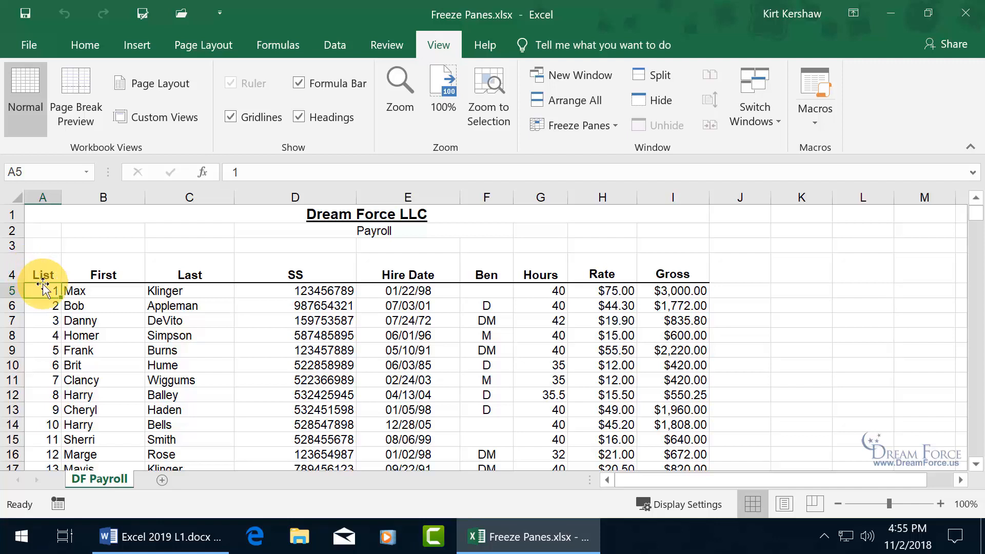
click(606, 125)
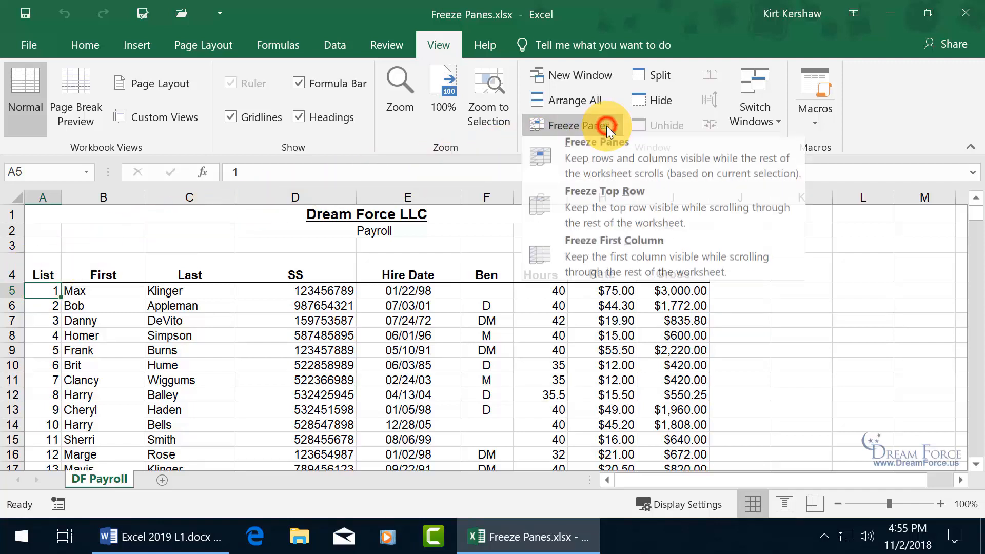
click(609, 163)
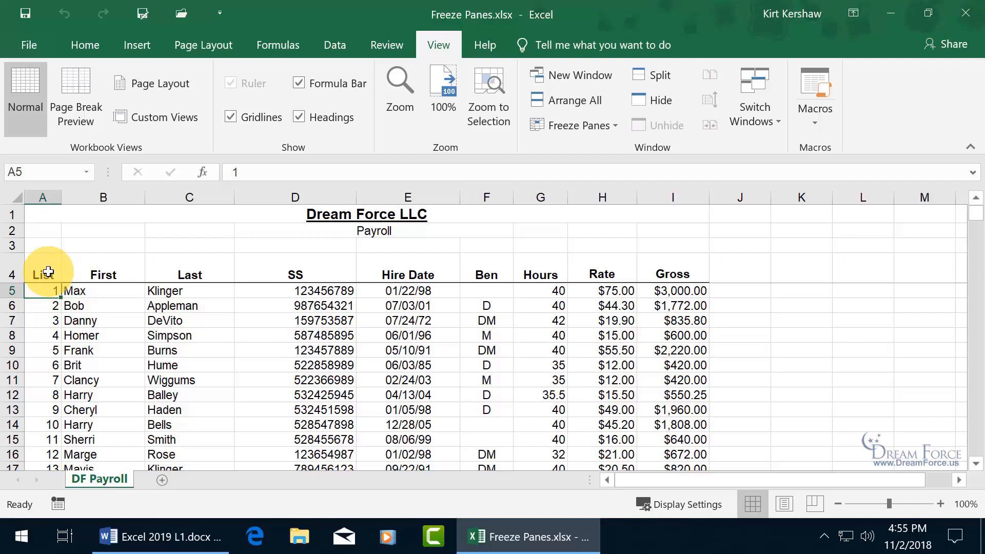
Examine the payroll list beneath the frozen headings down to row 21, then across to column D and back to column A.
click(973, 465)
click(973, 466)
click(974, 466)
click(973, 466)
click(973, 466)
click(973, 466)
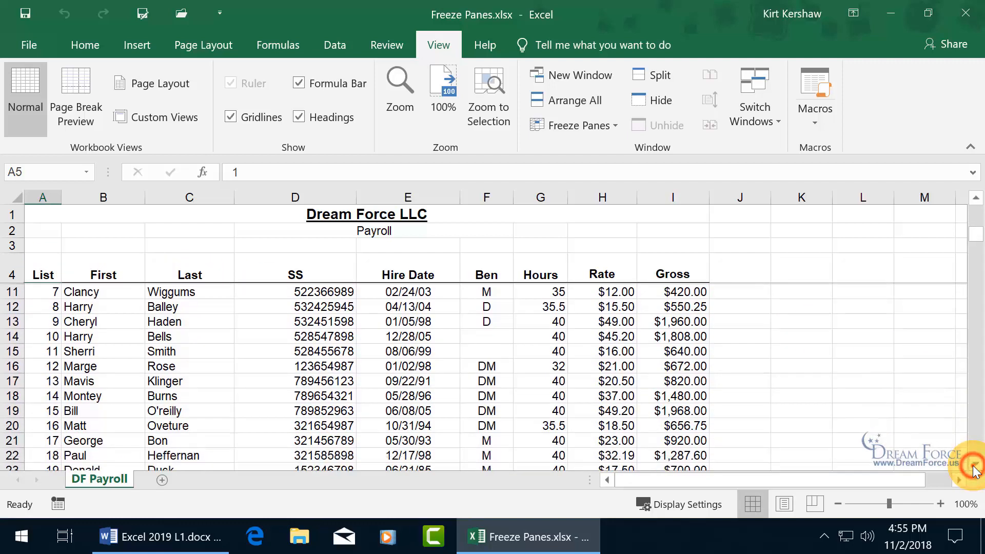
click(974, 465)
click(973, 466)
click(973, 465)
click(974, 465)
click(974, 465)
click(974, 466)
click(974, 467)
click(974, 467)
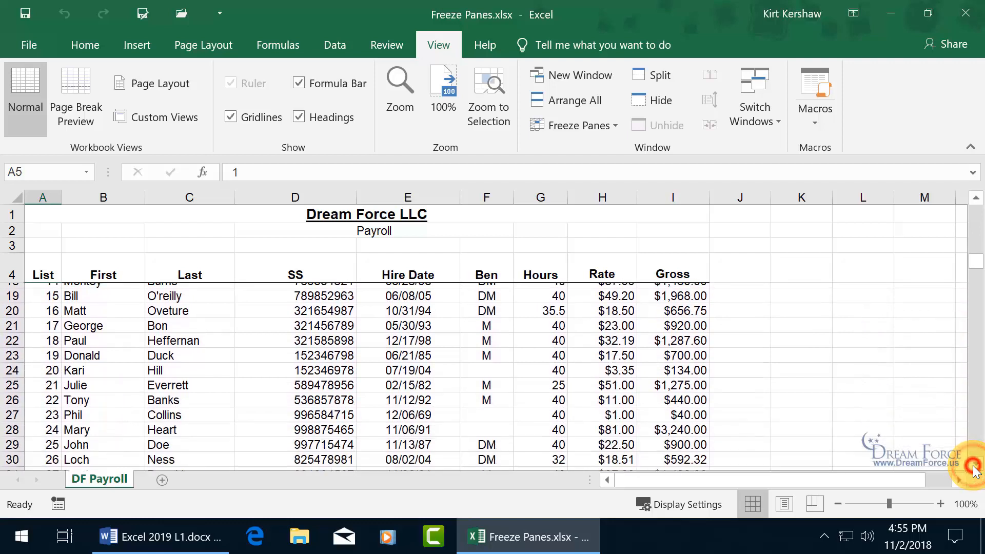
click(974, 466)
click(973, 465)
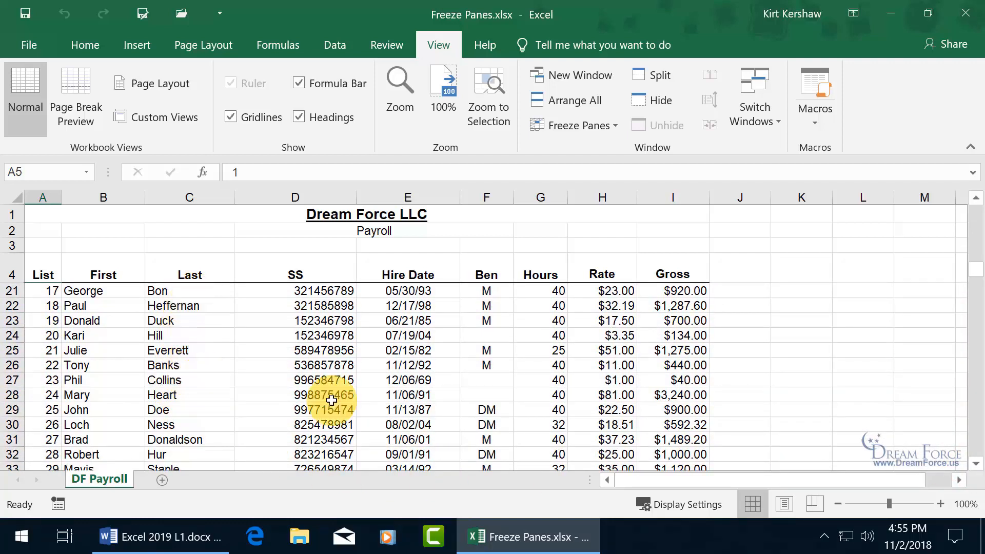
click(959, 480)
click(959, 480)
click(958, 479)
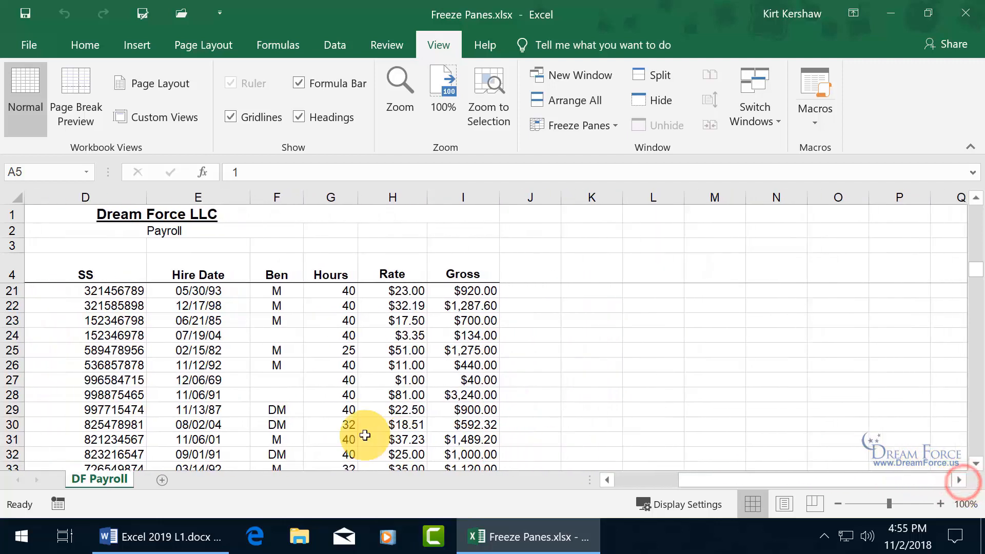
drag(728, 481, 644, 482)
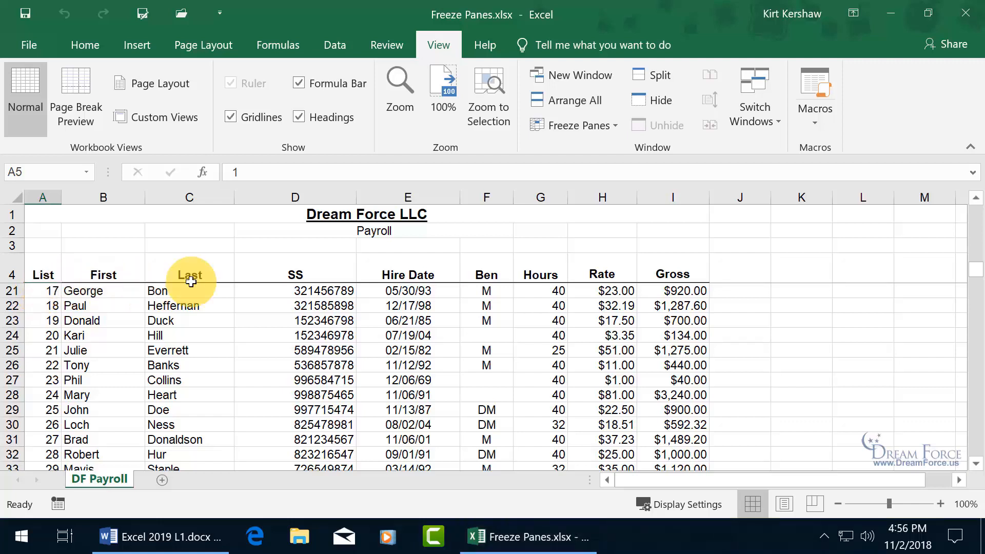
Unfreeze the panes and select the merged Payroll subtitle cell in row 2.
click(601, 128)
click(601, 144)
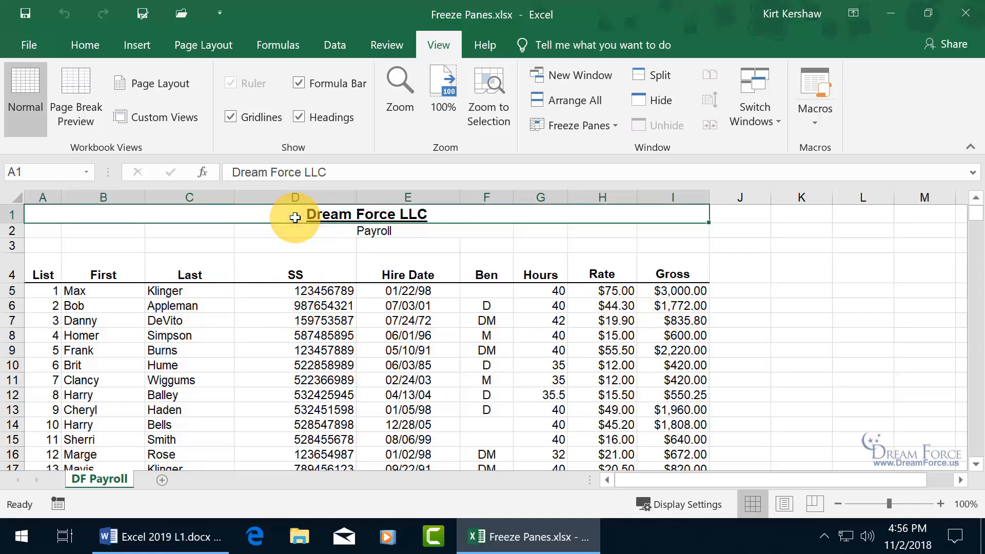
click(256, 230)
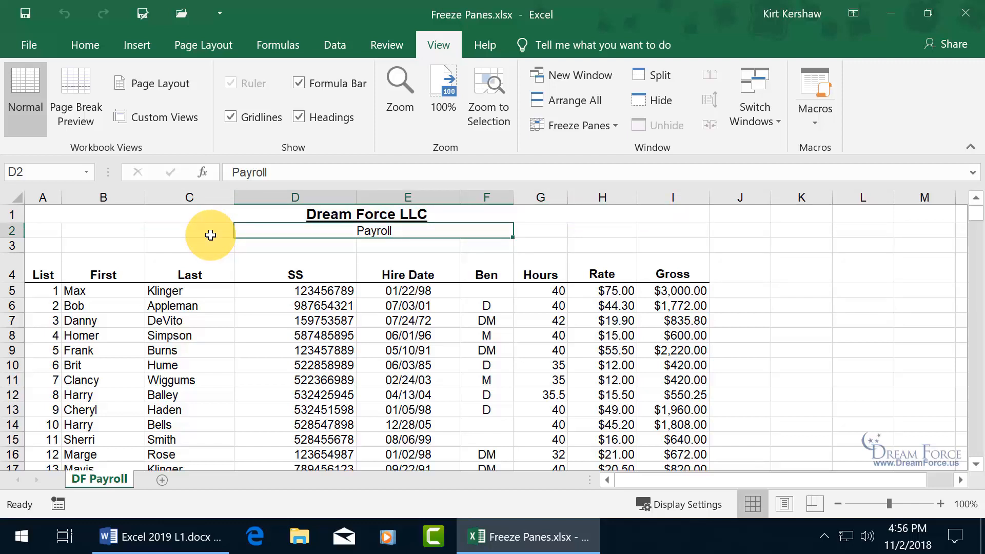
Try to freeze the panes with the merged Dream Force LLC title cell A1 selected, and unfreeze them again.
click(262, 214)
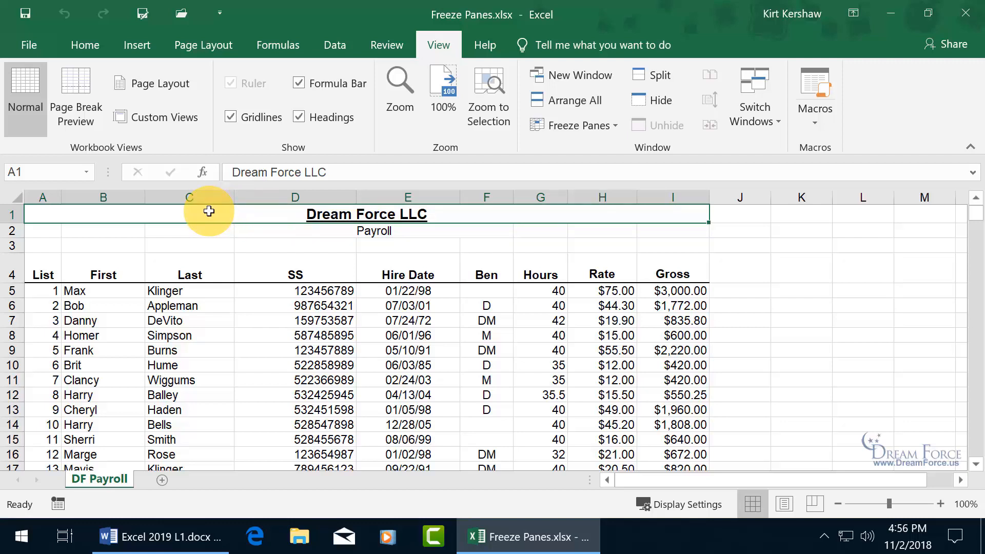
click(608, 127)
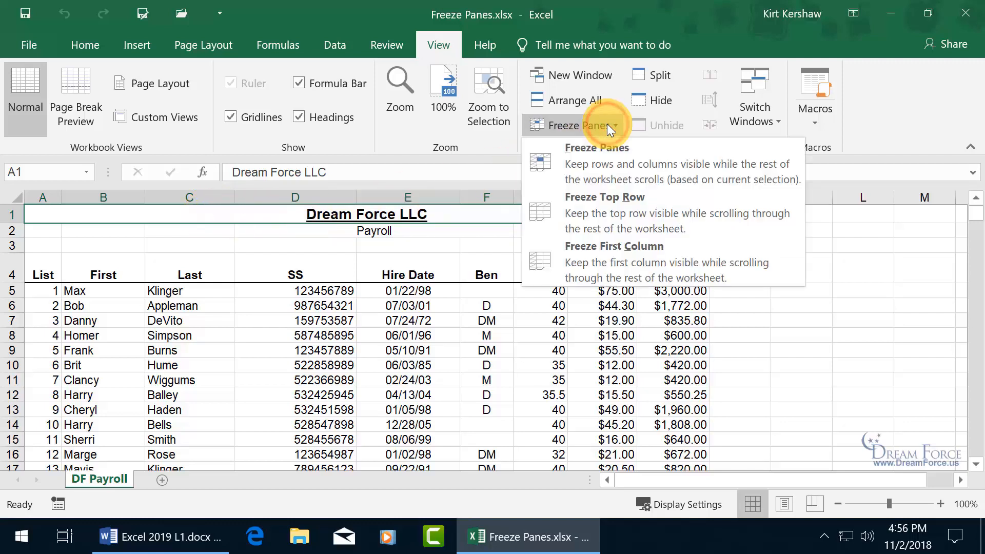
click(590, 154)
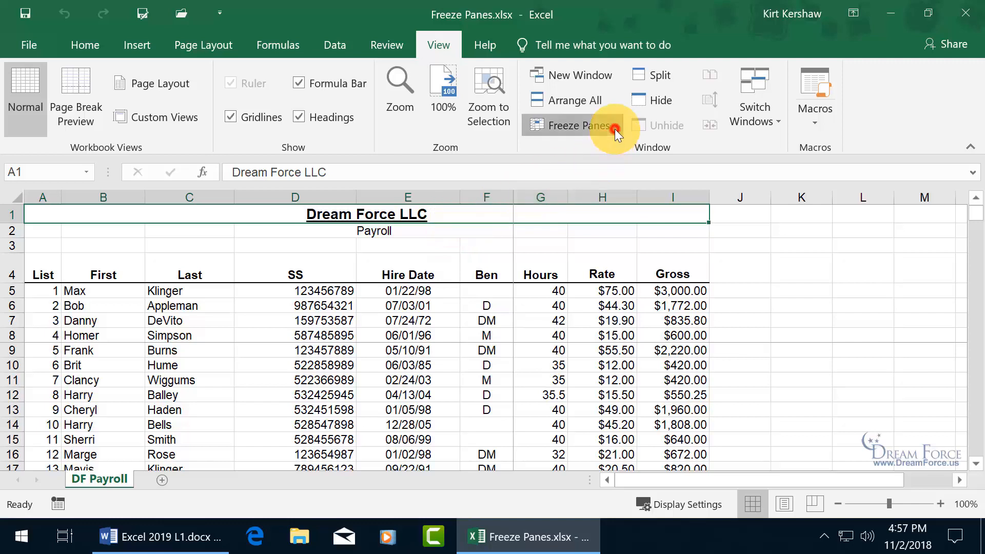
click(579, 126)
click(597, 146)
Unmerge and uncenter the Dream Force LLC title across columns A to I in row 1.
right_click(388, 215)
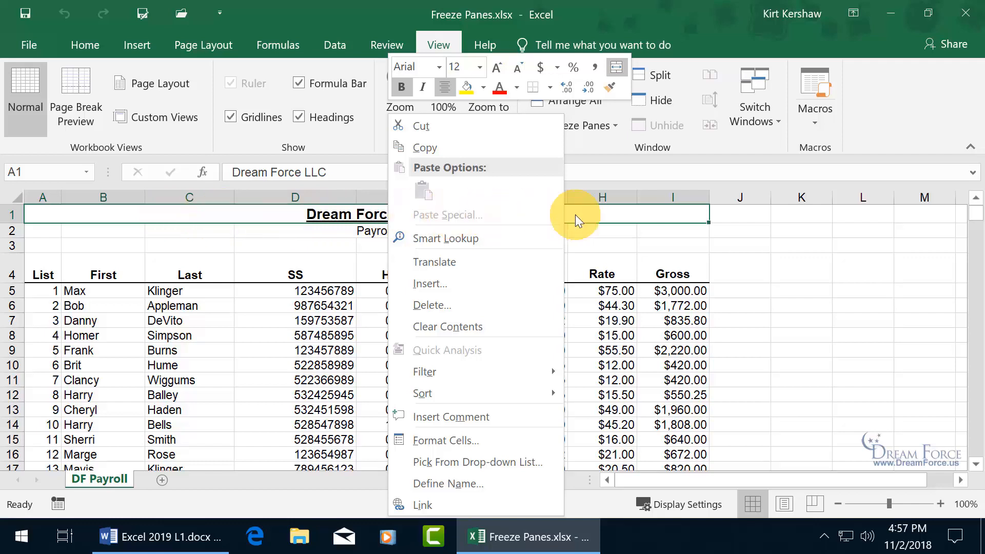
click(618, 69)
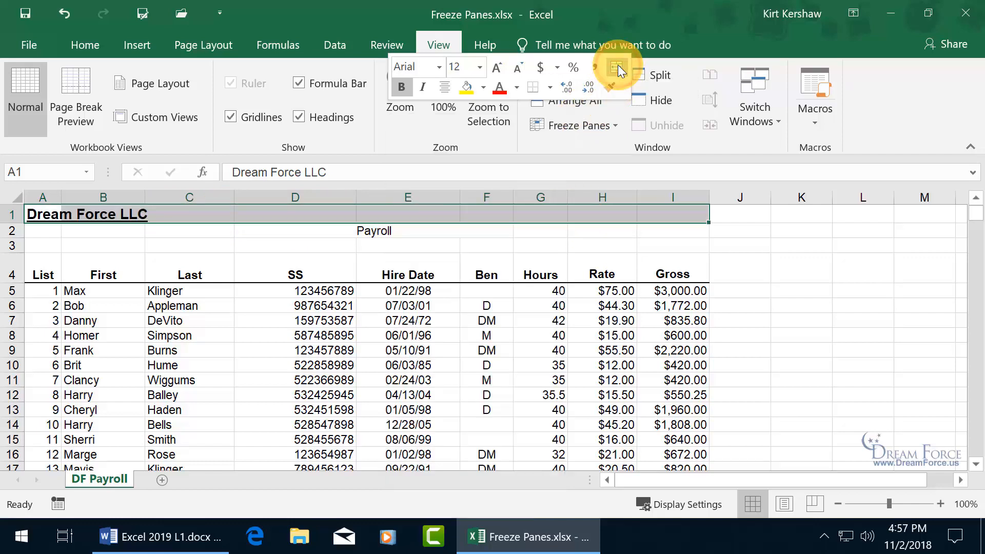
Freeze columns A to C by freezing the panes at cell D1 of the payroll sheet.
click(285, 215)
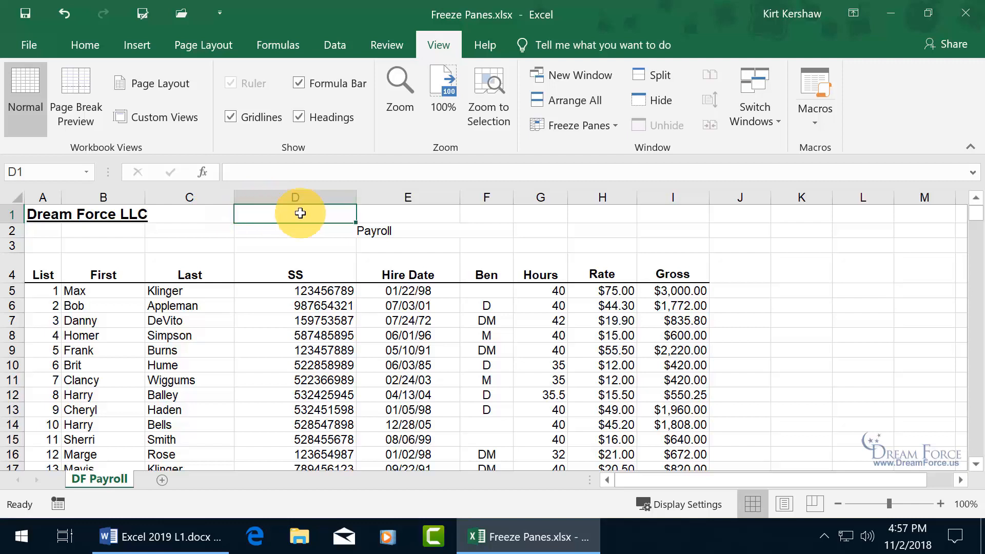
click(574, 124)
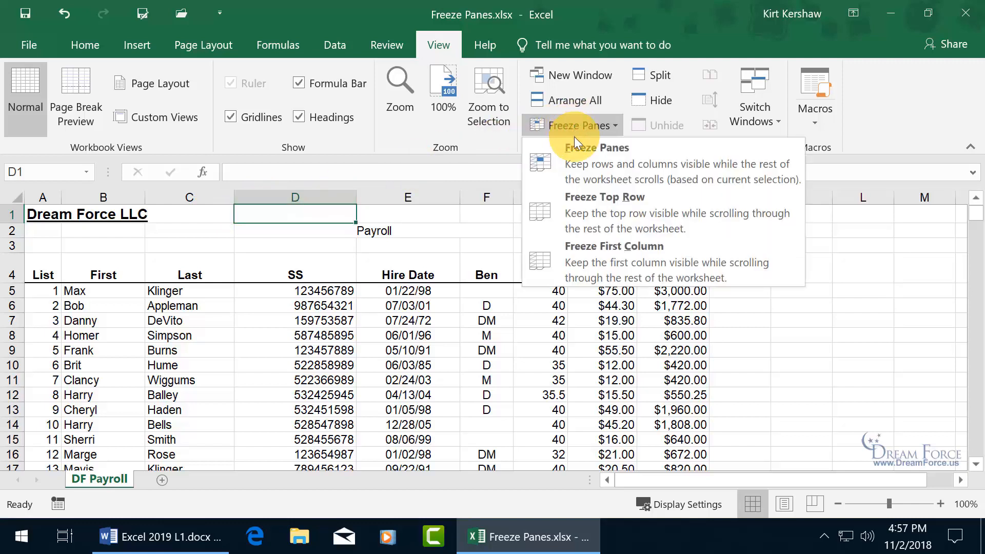
click(578, 153)
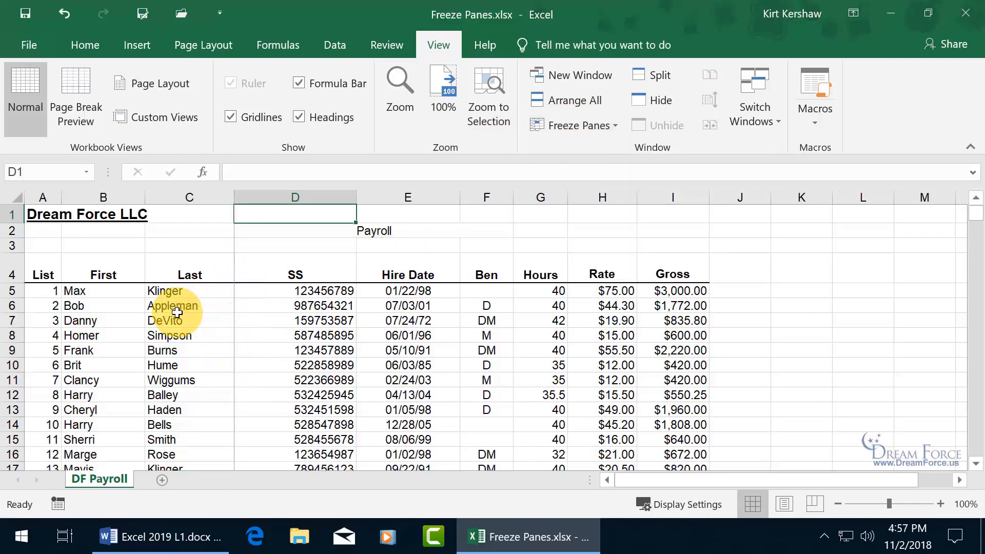
click(318, 365)
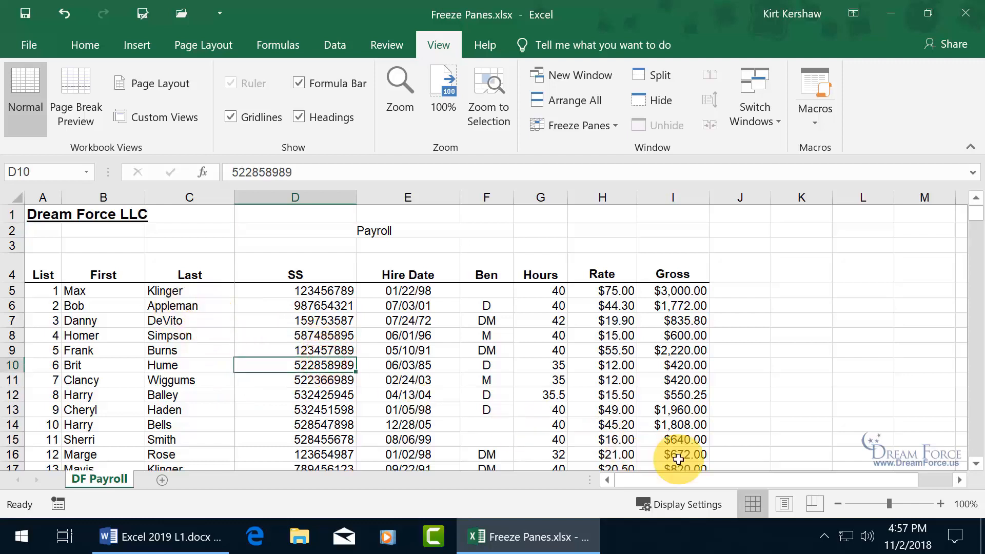
Examine the payroll list beside the frozen columns, across to column G, down to row 25 and back to row 1.
click(959, 479)
click(959, 479)
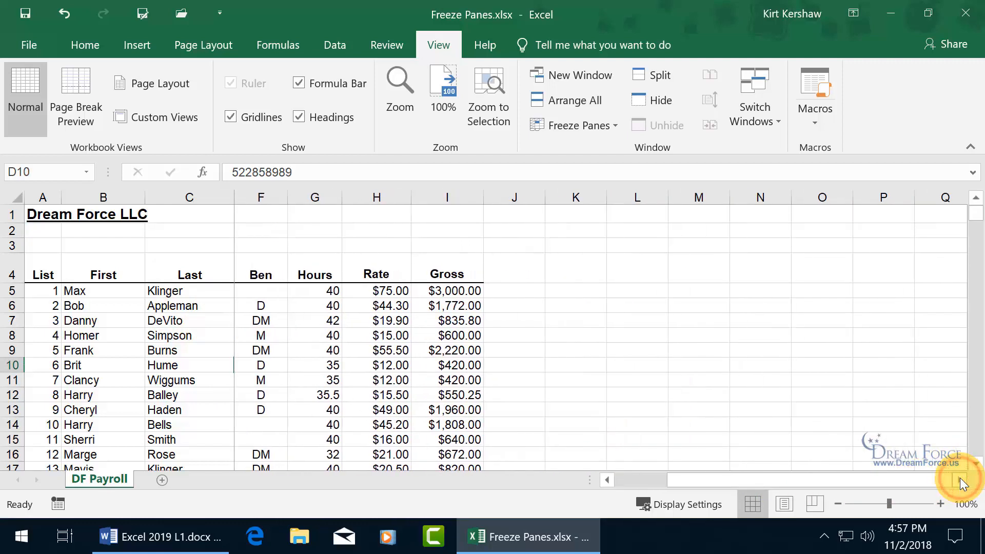
click(959, 480)
click(975, 464)
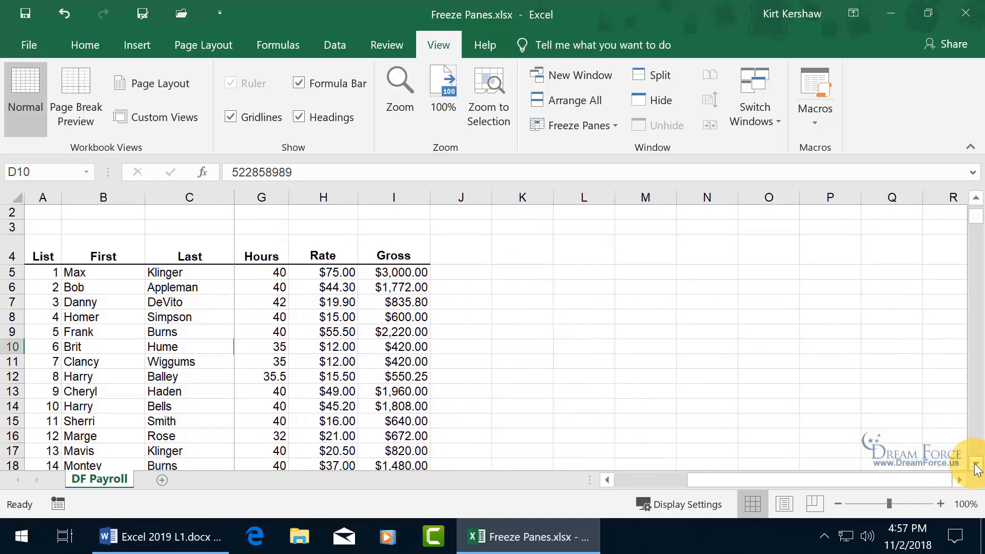
click(975, 464)
click(975, 464)
click(975, 464)
click(975, 464)
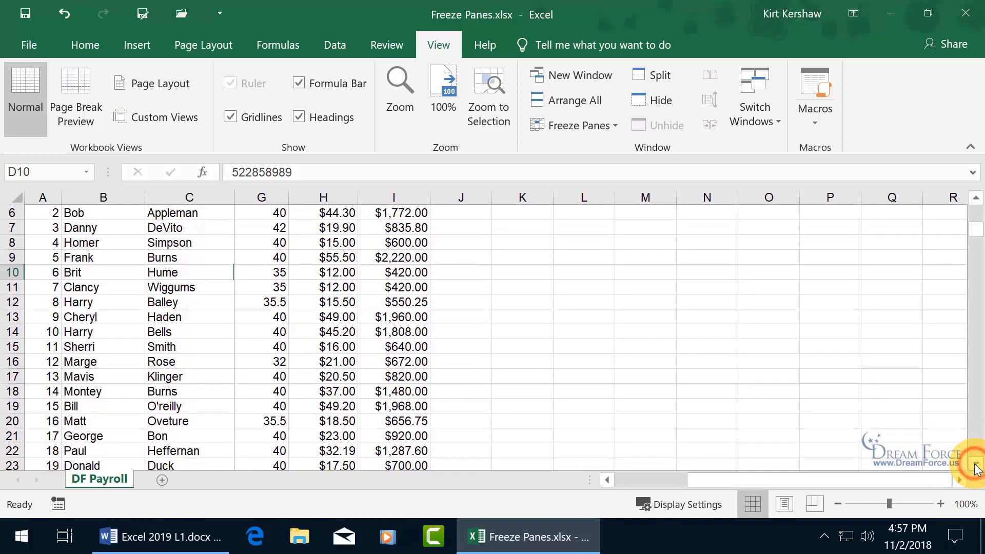
click(975, 464)
click(974, 464)
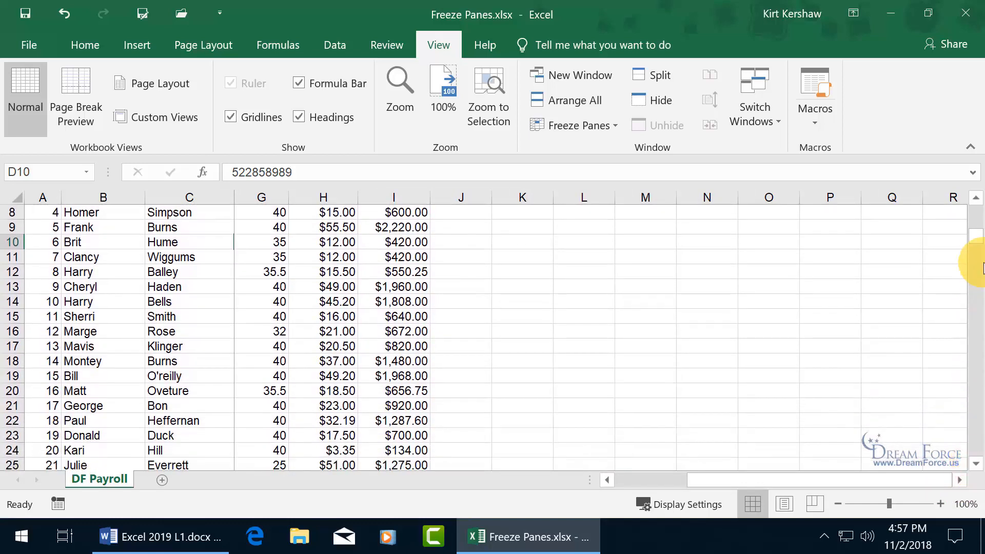
drag(978, 241, 976, 211)
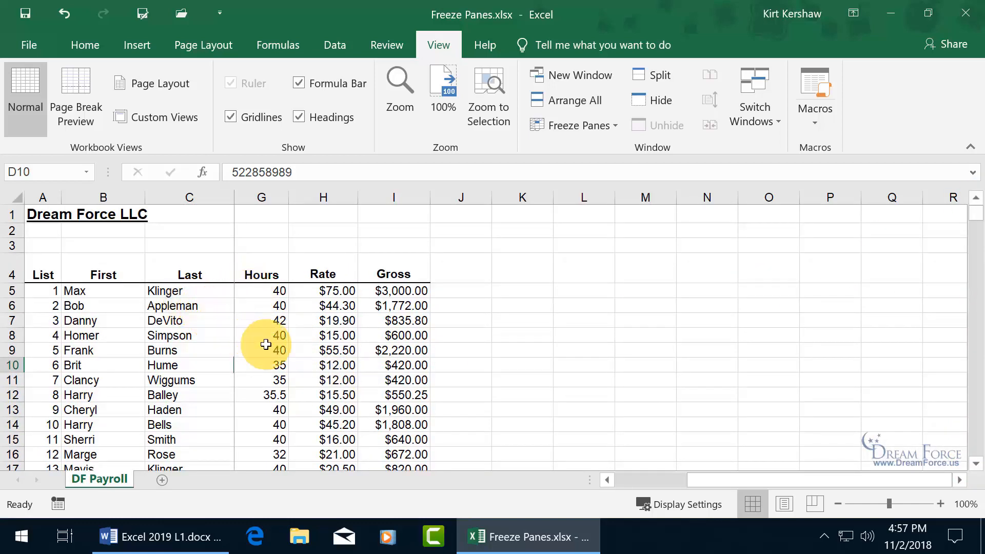
Unfreeze the panes of the payroll sheet.
click(607, 125)
click(605, 146)
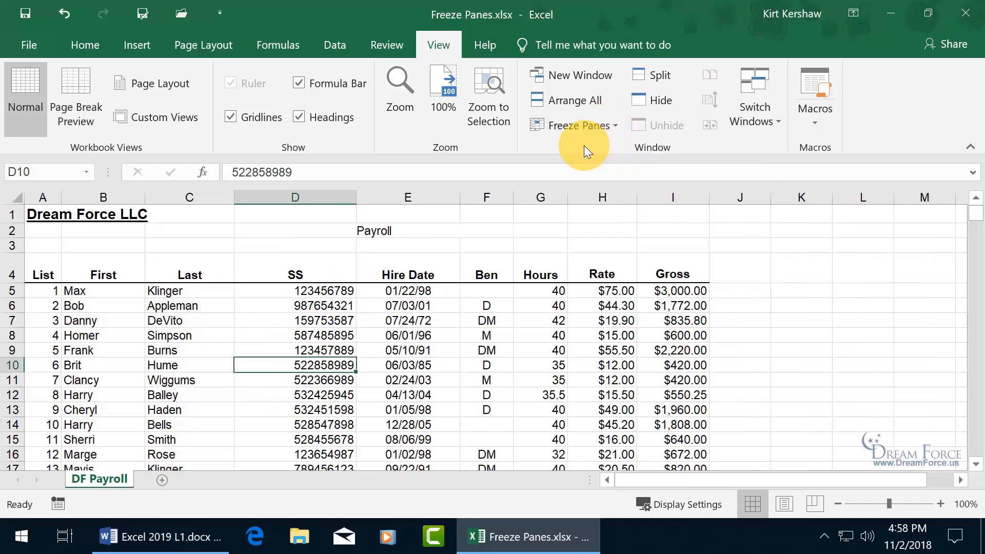
click(598, 125)
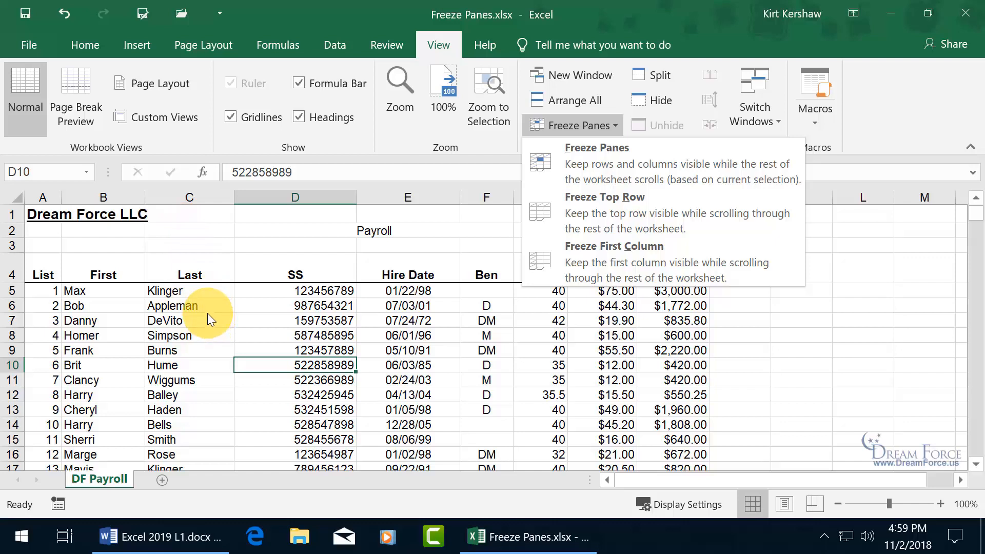
click(235, 296)
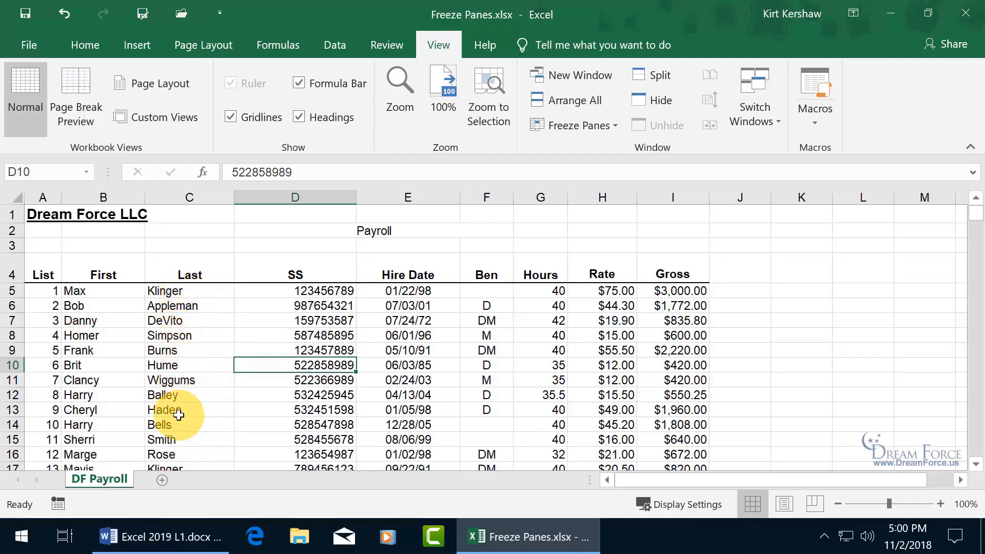
click(173, 335)
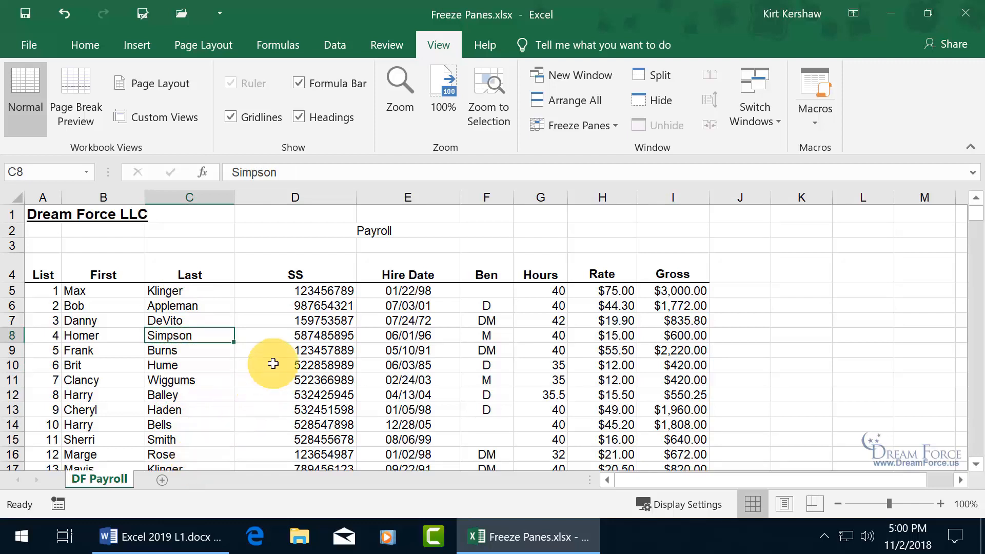
click(310, 336)
click(408, 338)
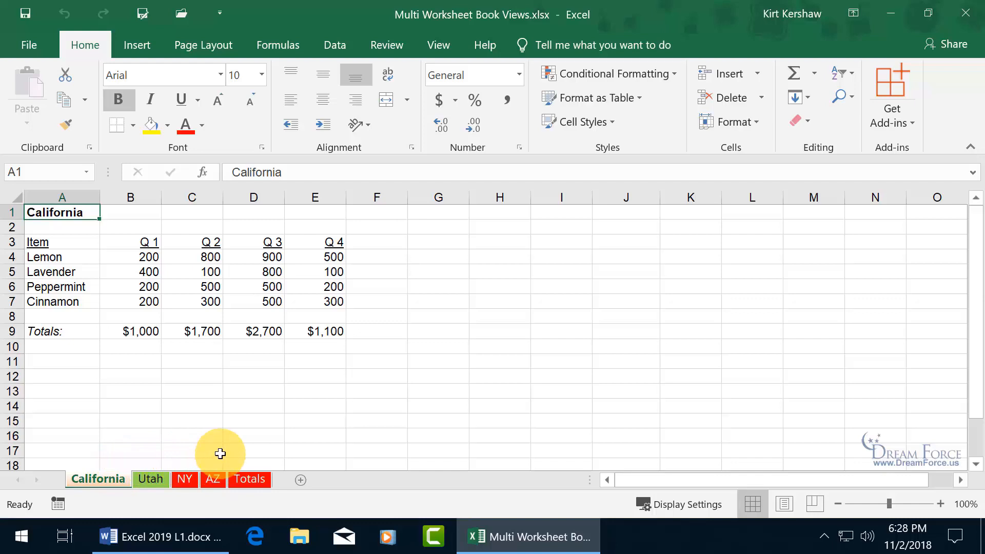
Open three additional windows of the Multi Worksheet Book Views workbook.
click(440, 47)
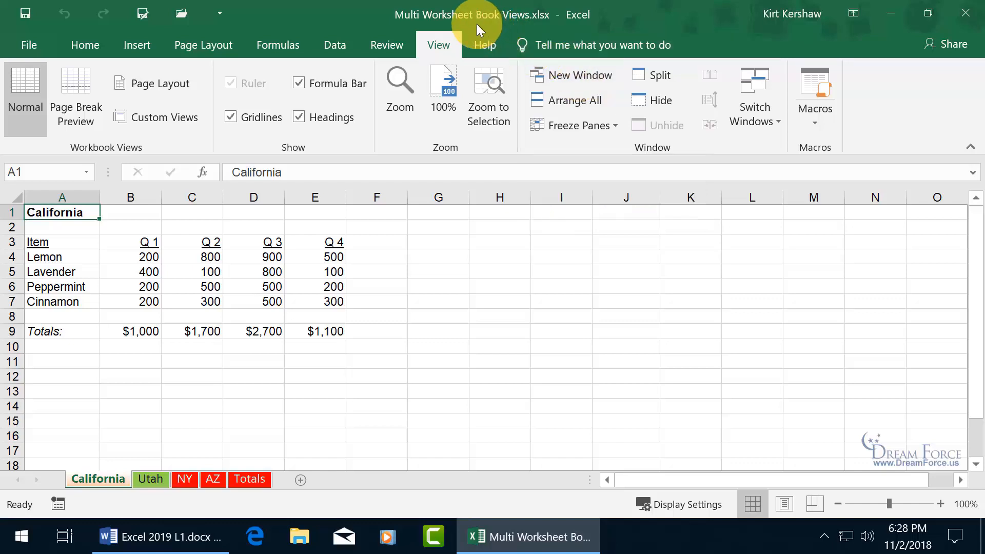
click(568, 71)
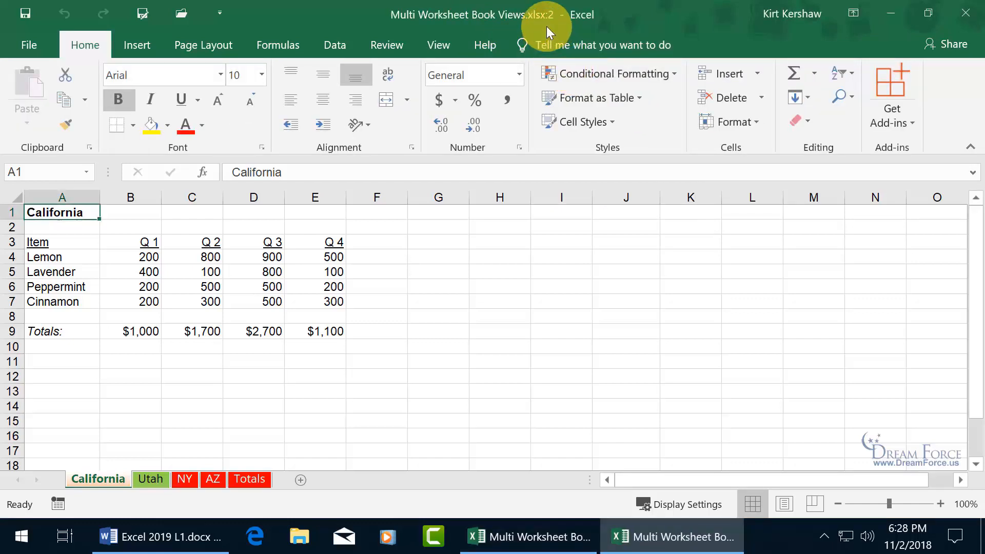
click(528, 537)
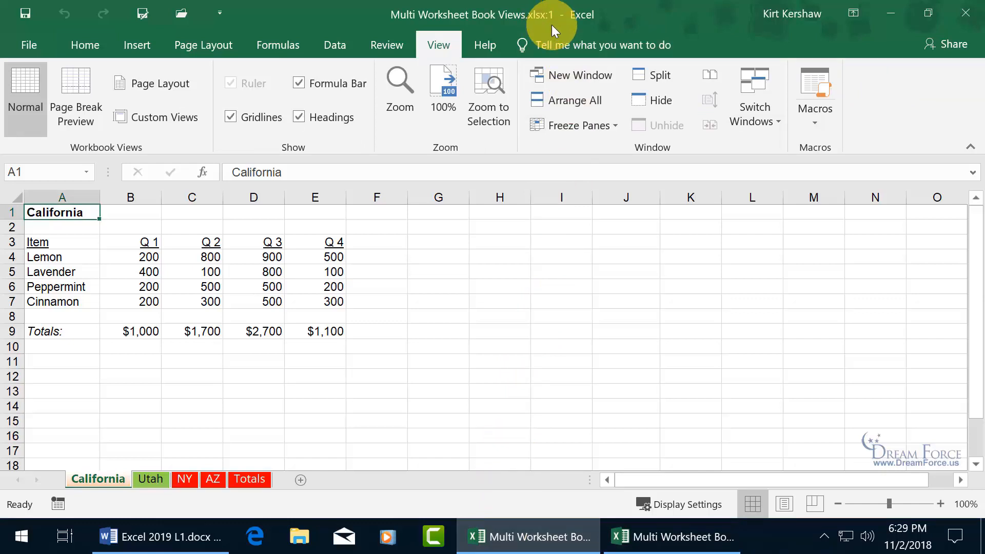
click(575, 76)
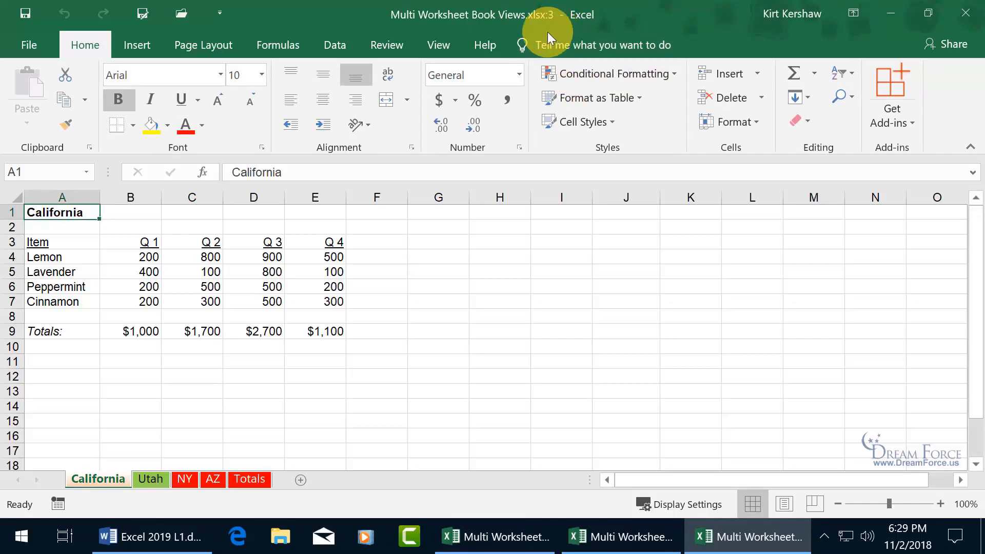
click(445, 42)
click(568, 75)
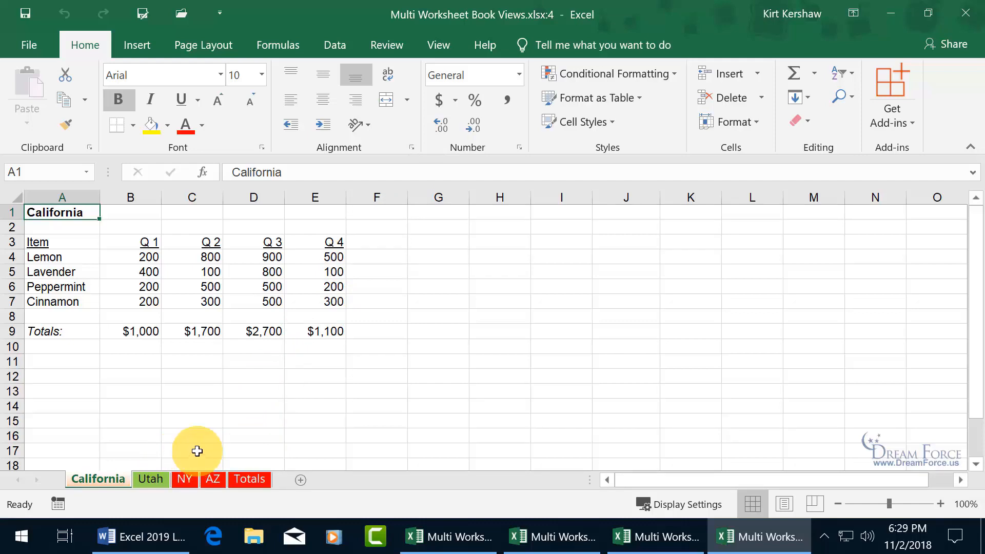
Arrange all four workbook windows with the Tiled layout.
click(441, 44)
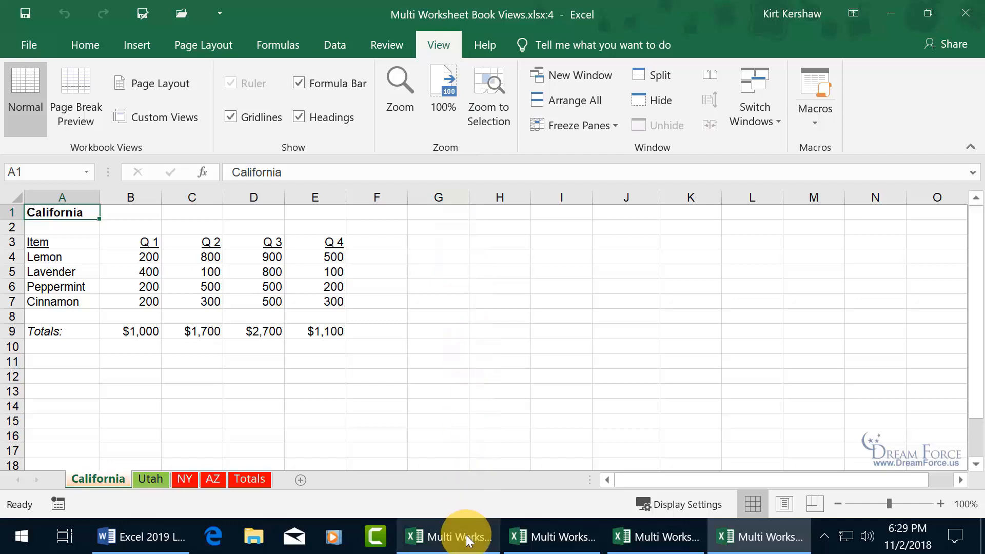
mouse_move(467, 539)
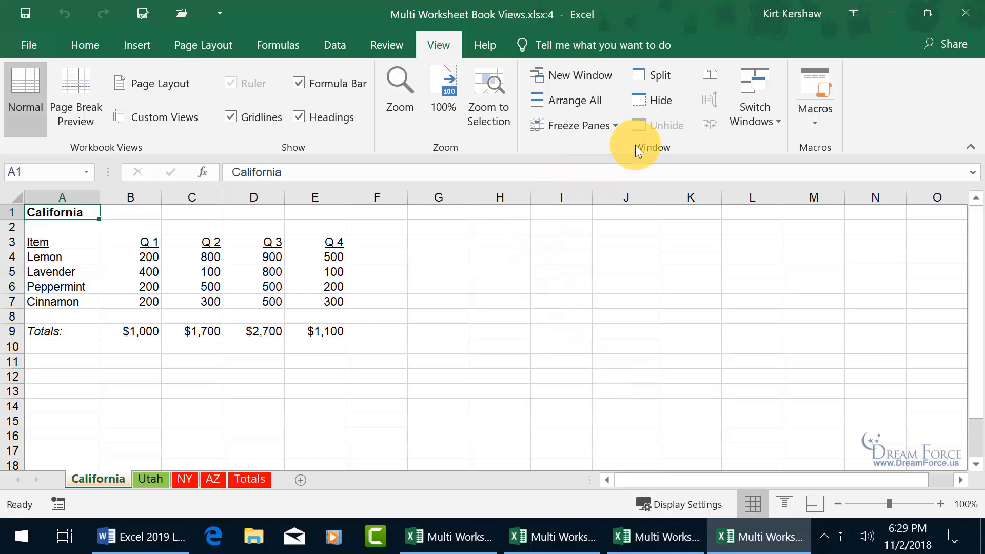
click(576, 102)
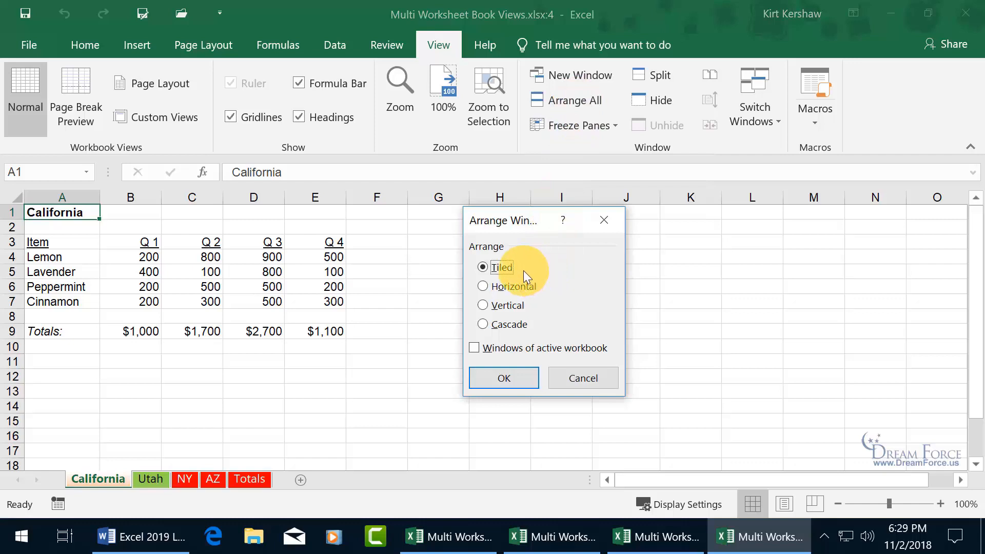
click(521, 378)
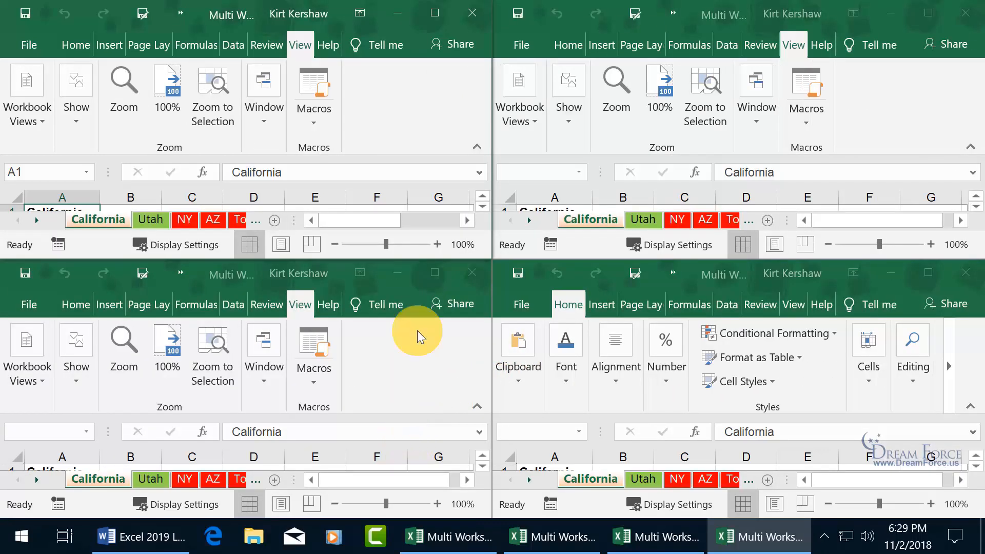
Collapse the ribbon in each of the four tiled windows.
click(477, 148)
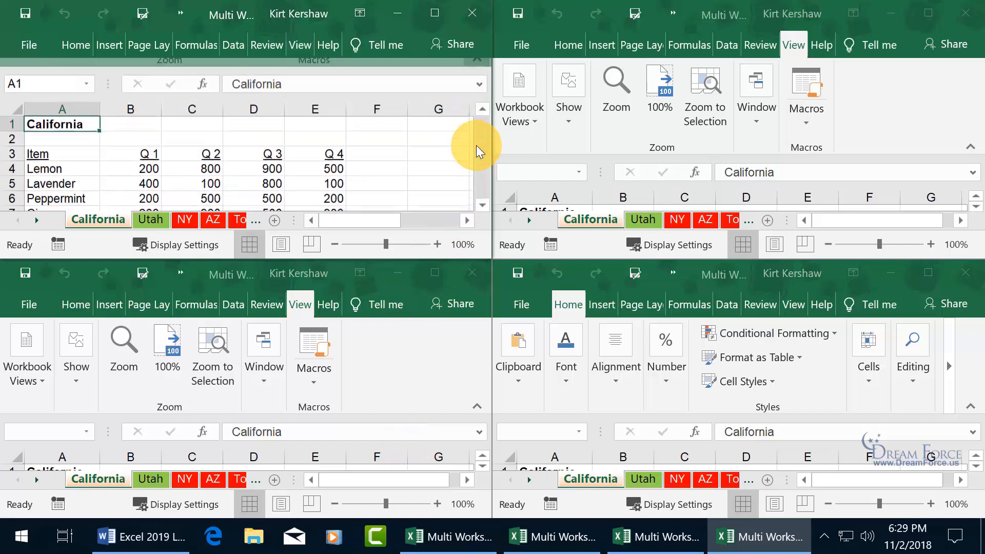
click(475, 404)
click(477, 406)
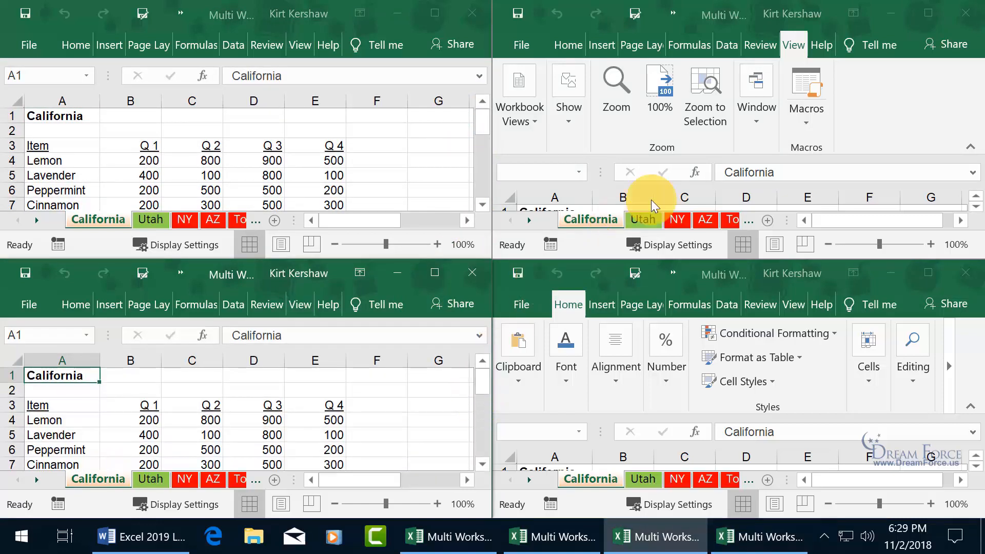
click(970, 149)
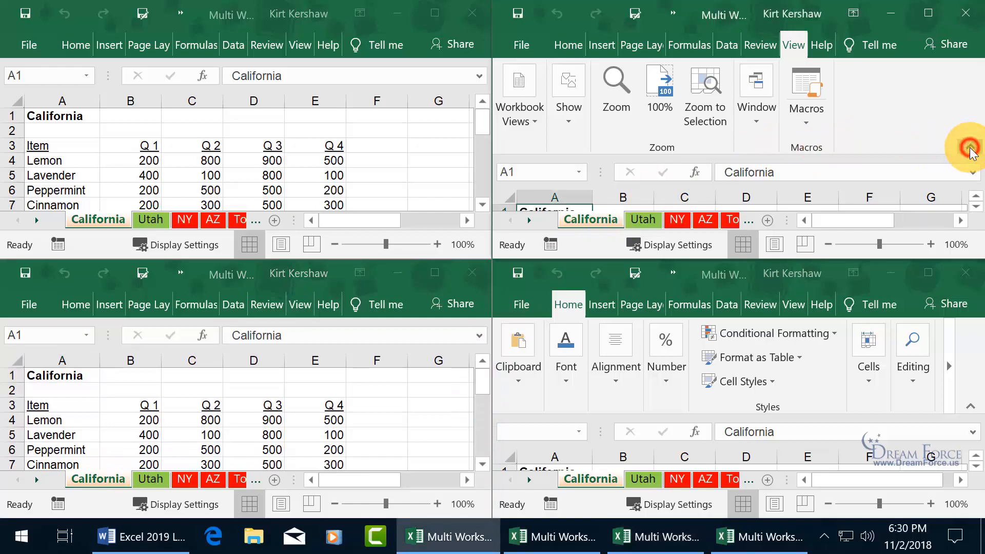
click(970, 150)
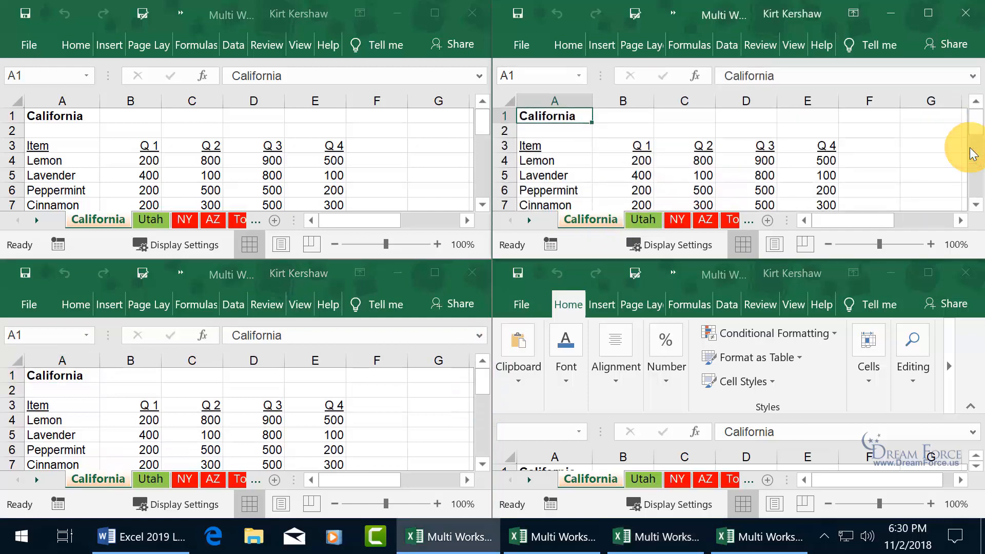
click(970, 407)
click(970, 408)
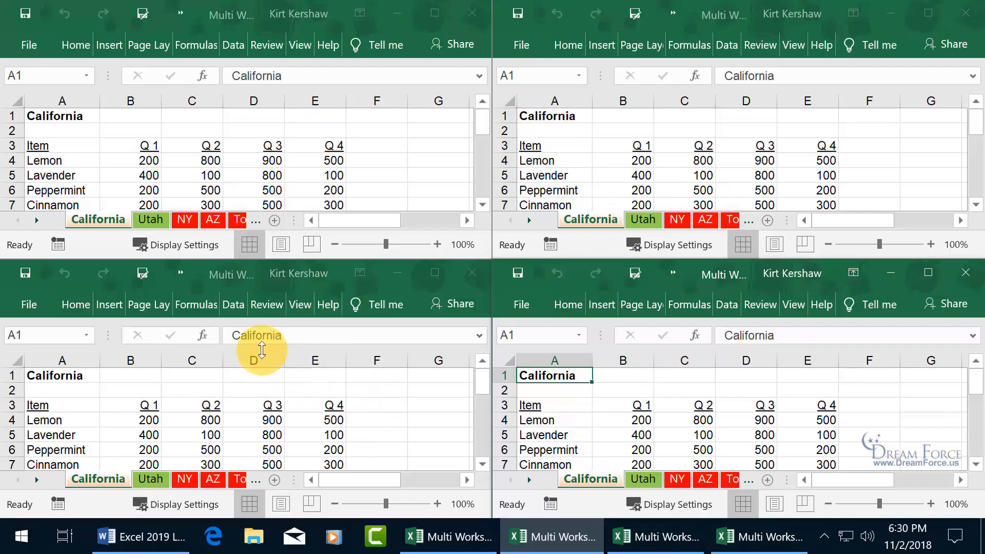
Show a different sheet in each of three tiles: Utah in the upper-right, NY in the lower-left and AZ in the lower-right.
click(641, 220)
click(641, 220)
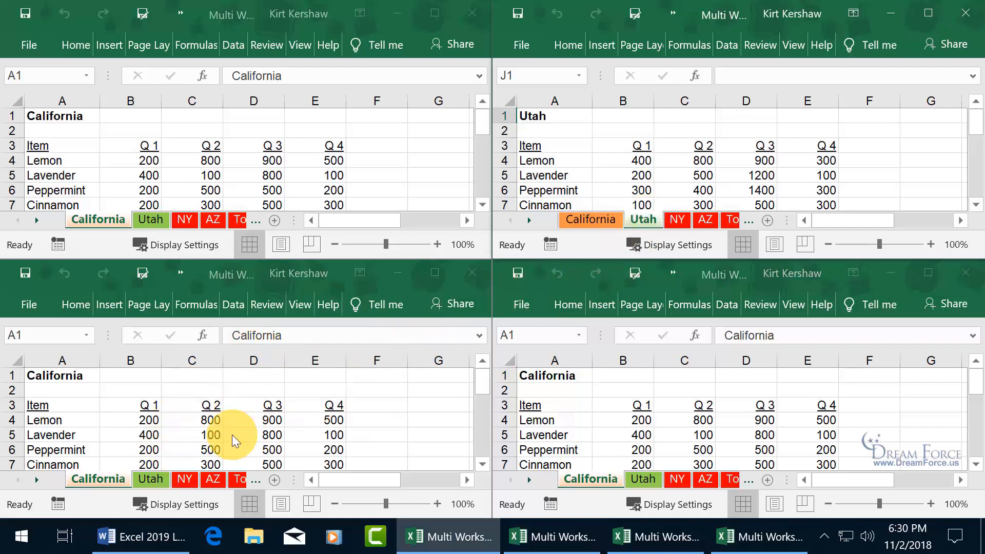
click(183, 481)
click(183, 481)
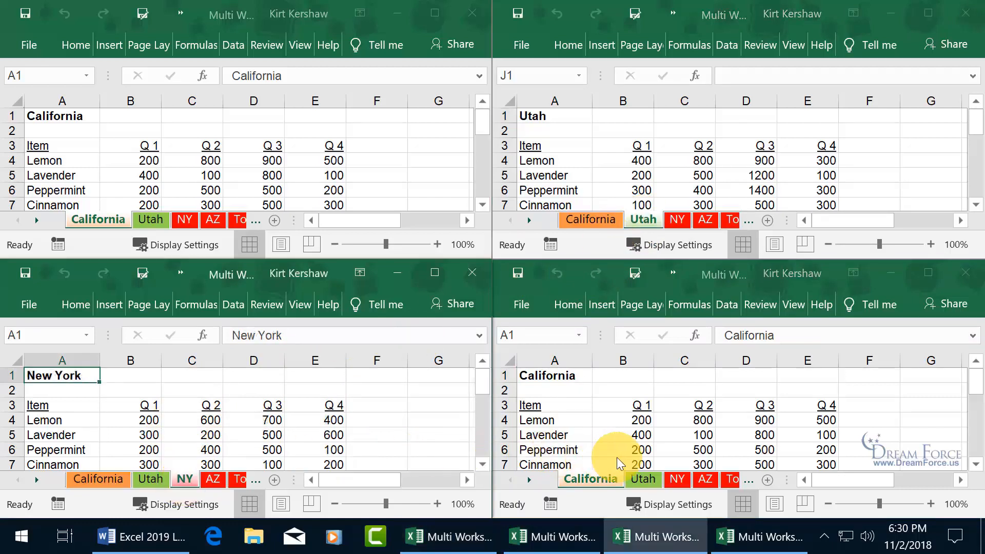
click(706, 479)
click(706, 480)
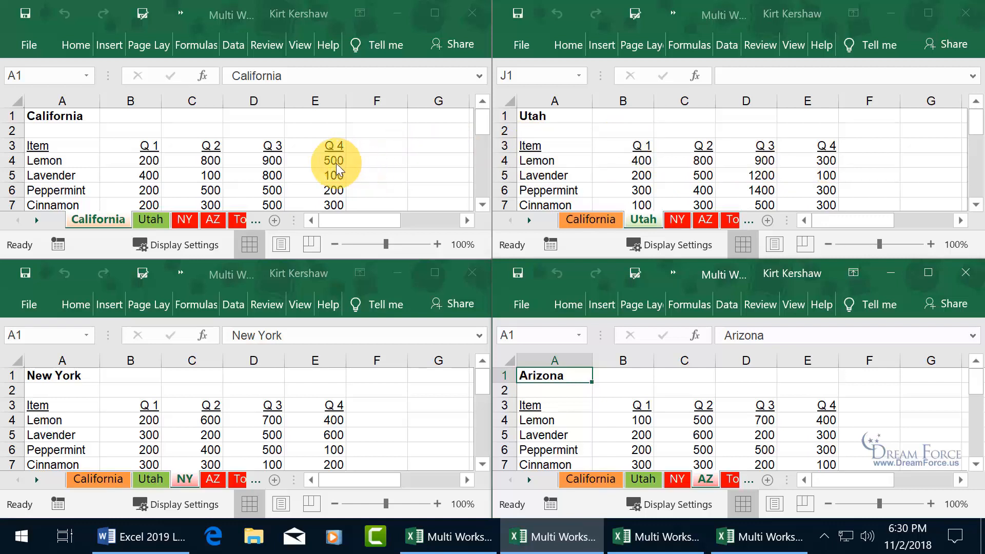
Set Lemon's Q 1 value to 1 on the California sheet and show that sheet in the tile displaying Utah.
click(149, 159)
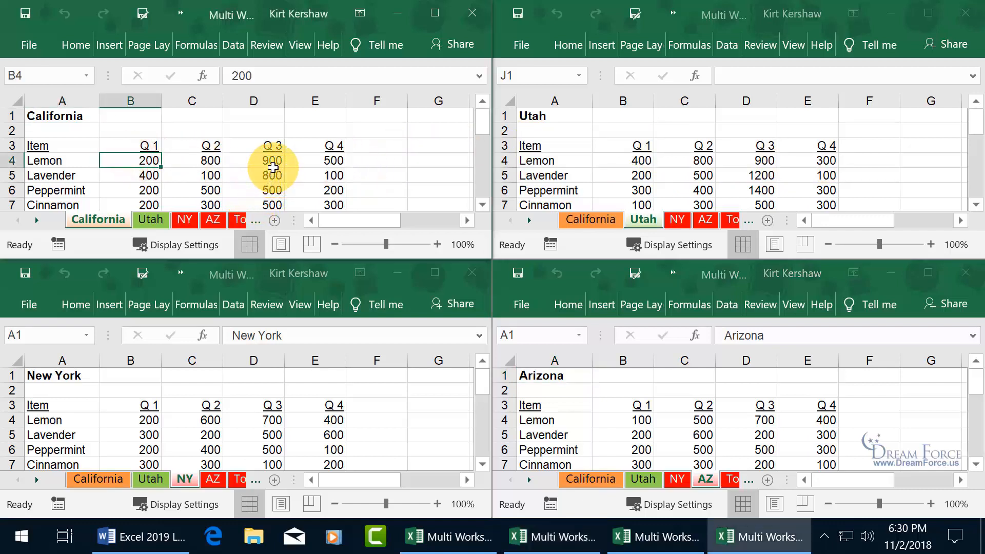
text(1)
key(Return)
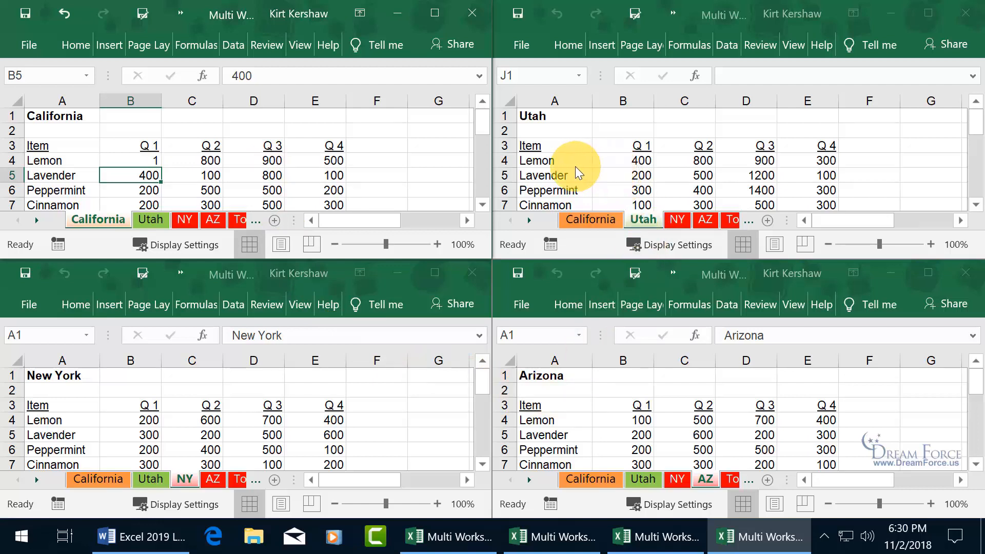
click(596, 217)
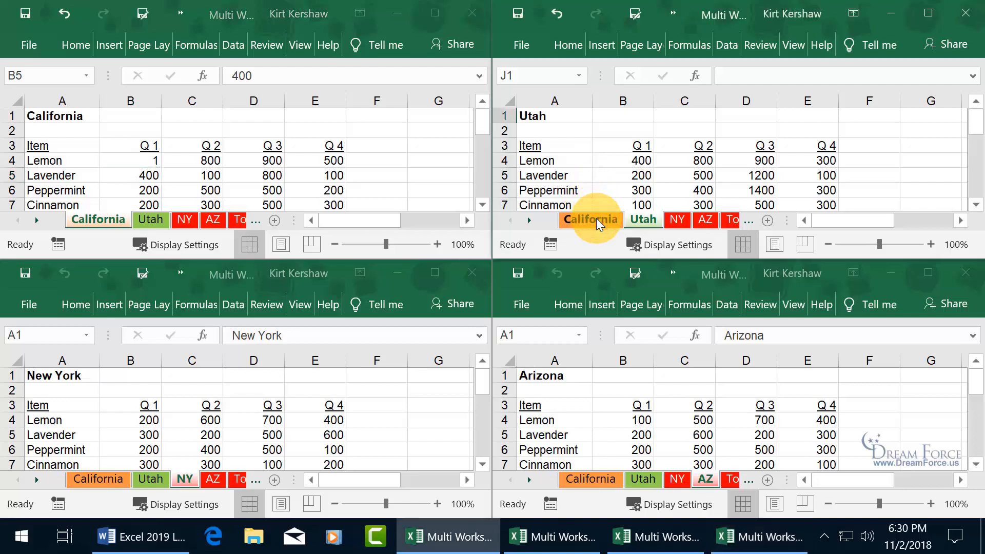
click(595, 217)
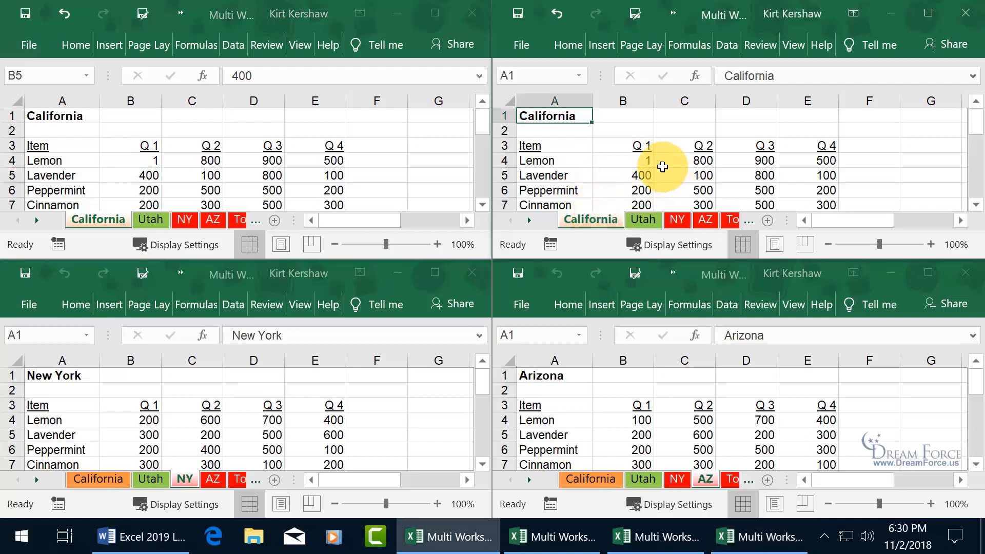
Close three of the four tiled workbook windows and maximize the remaining one showing the NY sheet.
click(965, 13)
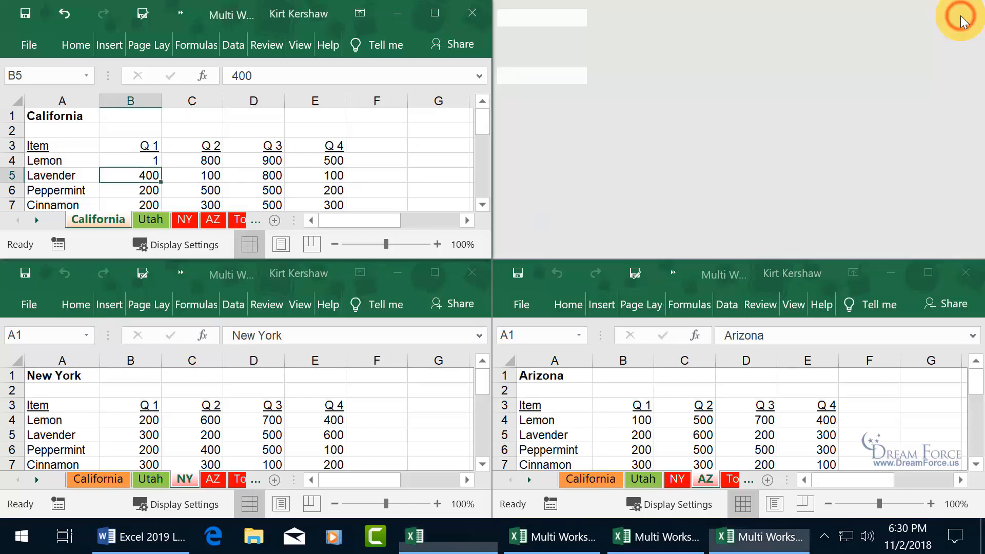
click(965, 273)
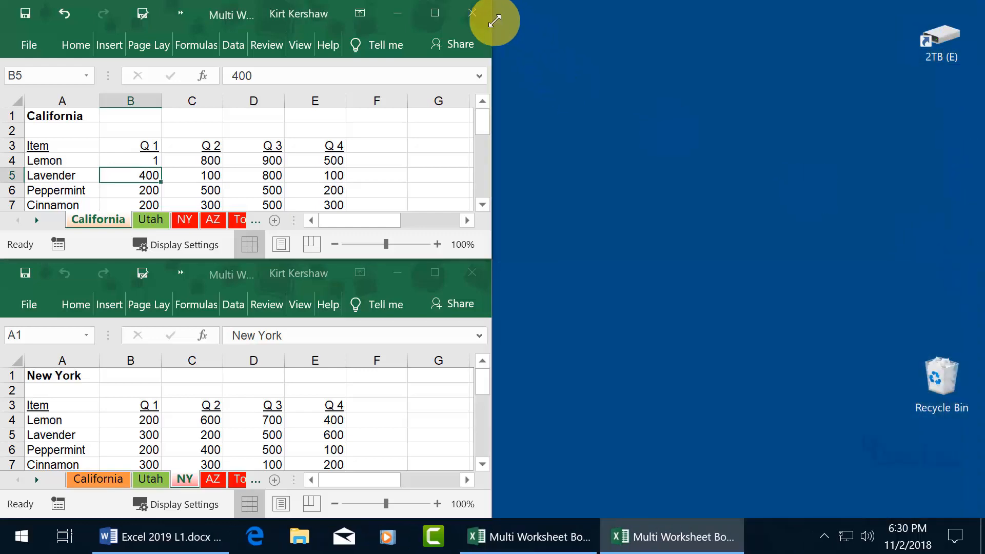
click(476, 11)
click(433, 272)
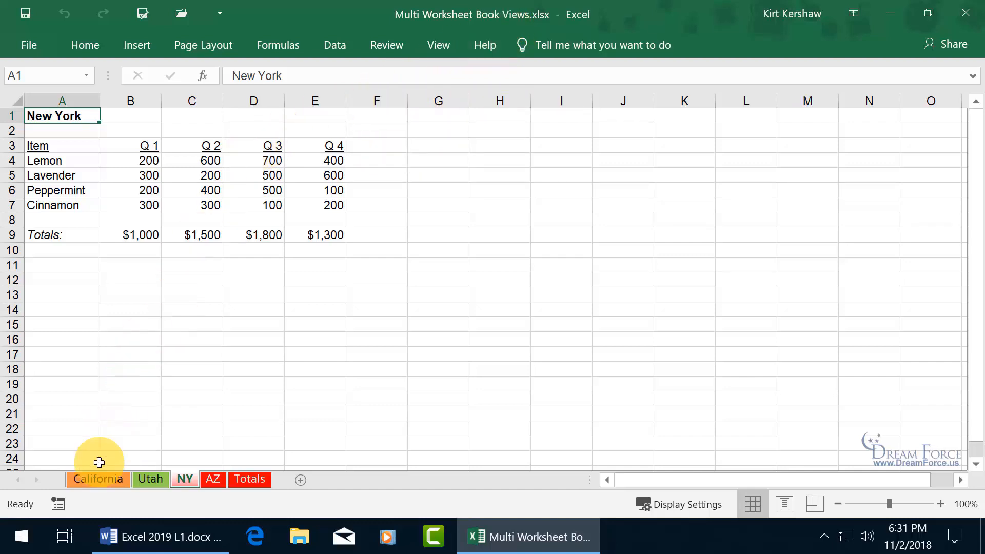
Show the California sheet and bring back the full Home ribbon.
click(100, 478)
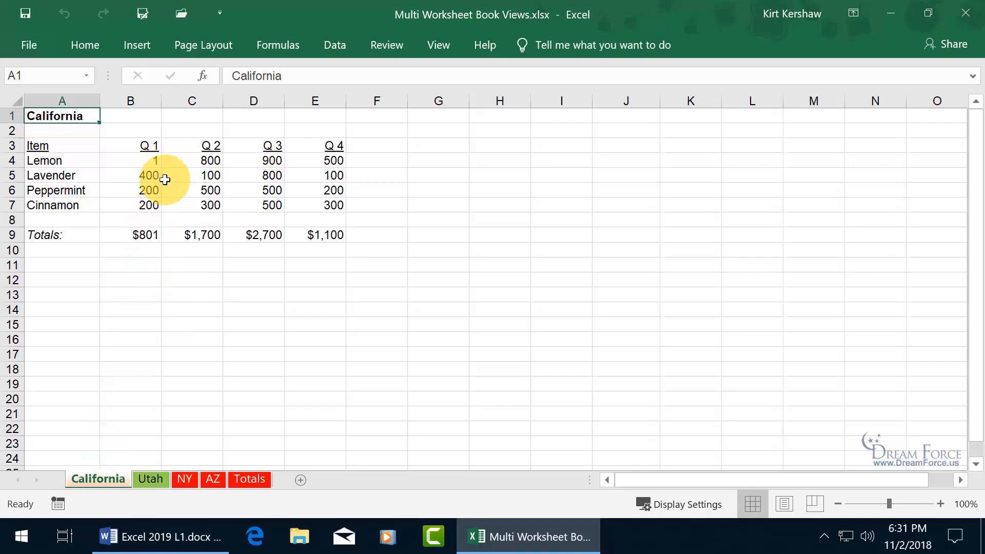
click(82, 41)
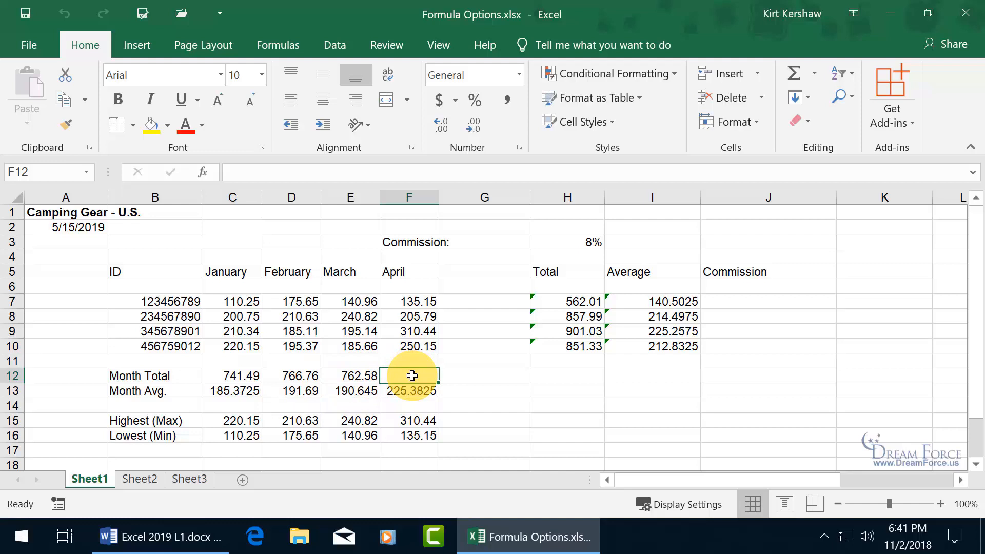
Start the formula =f7 in the April Month Total cell F12 to check the function suggestions, and cancel the entry.
text(=)
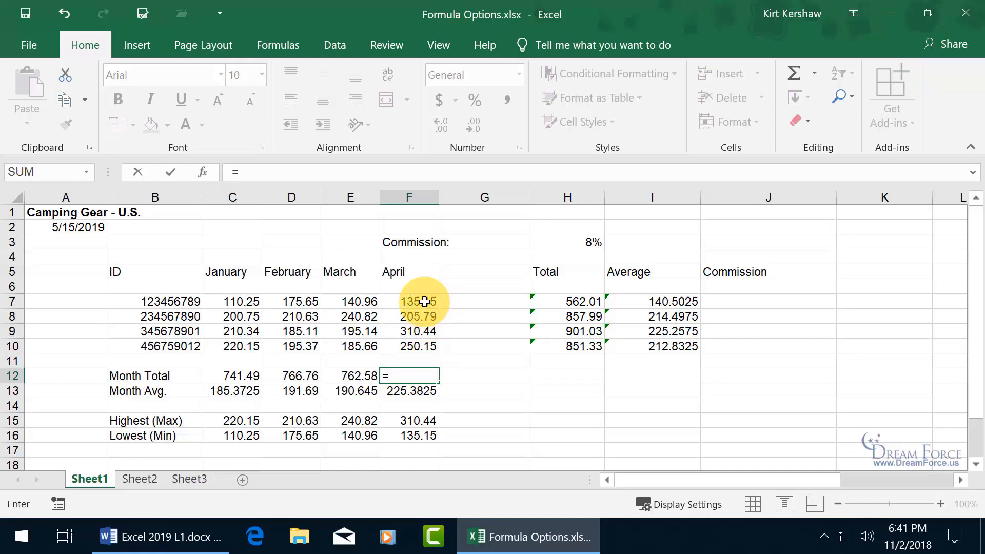
text(f)
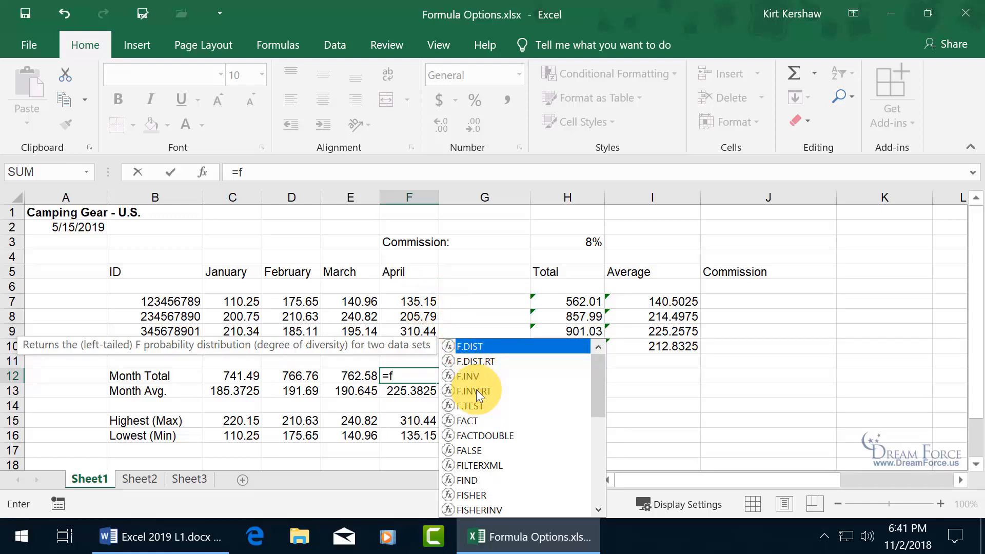
text(7)
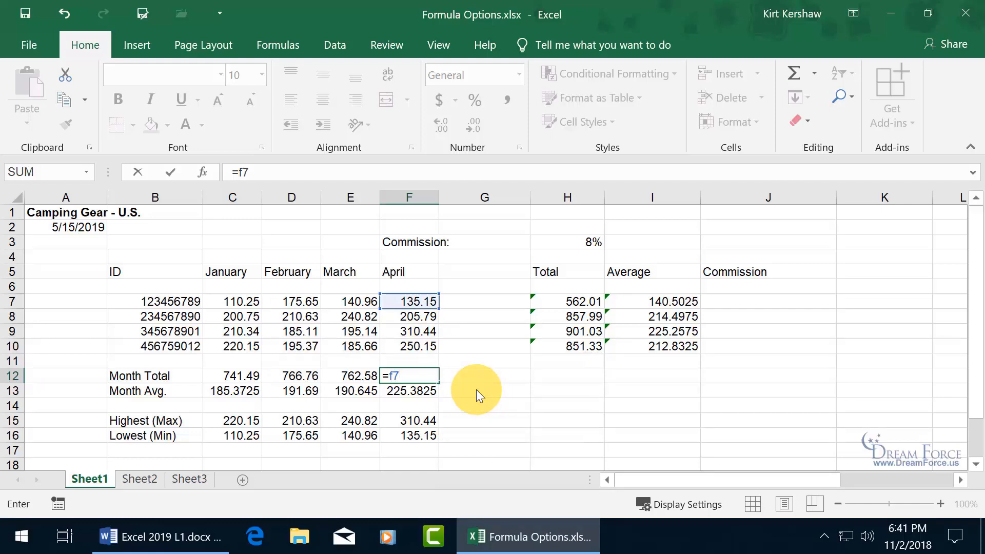
key(Escape)
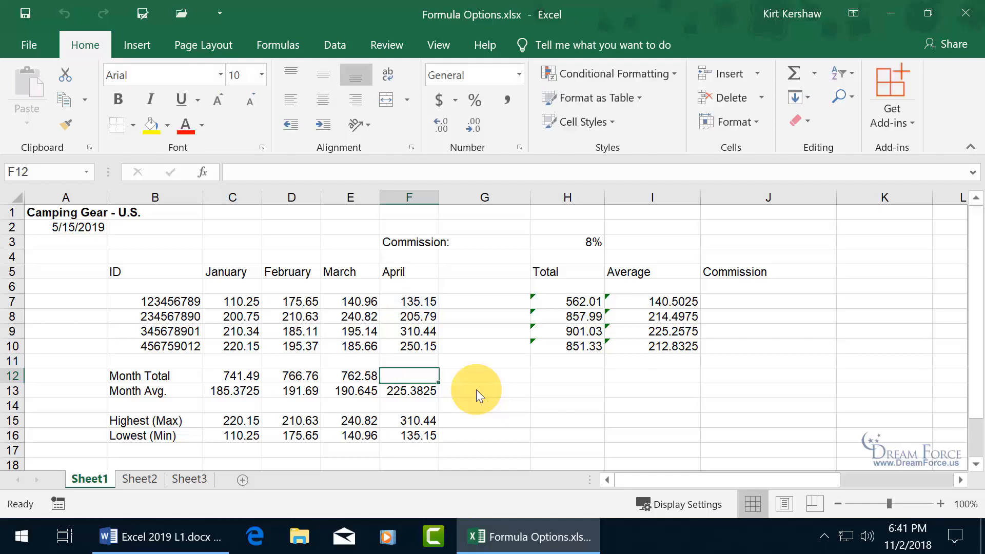
Turn off Formula AutoComplete in the Excel formula options and test it by starting =f in cell F12 without keeping the entry.
click(26, 46)
scroll(57, 354, down, 2)
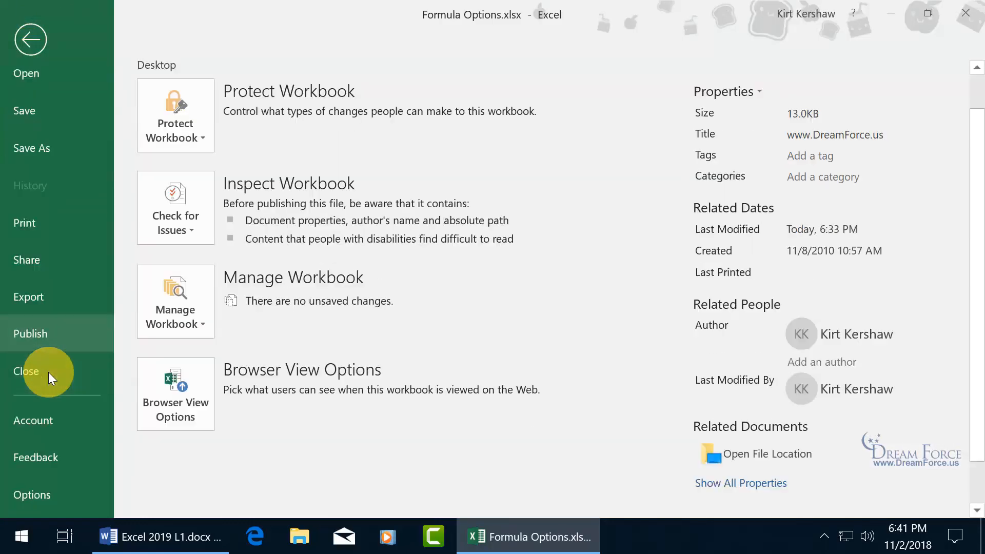
click(31, 494)
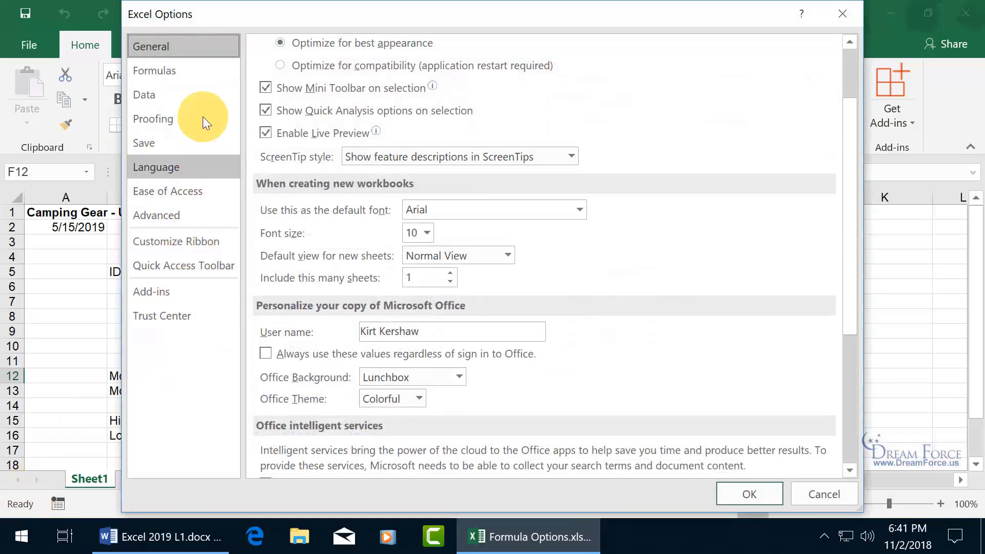
click(193, 75)
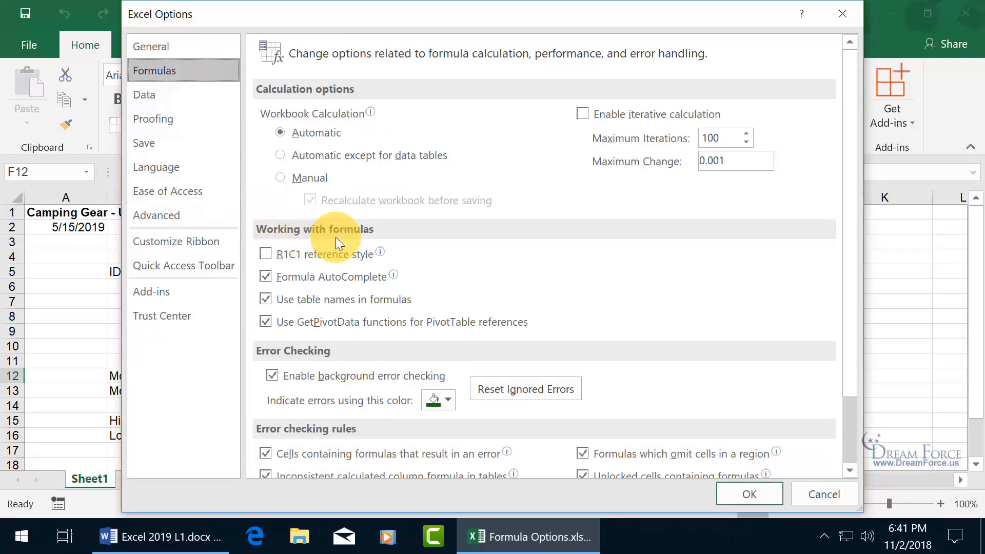
mouse_move(314, 281)
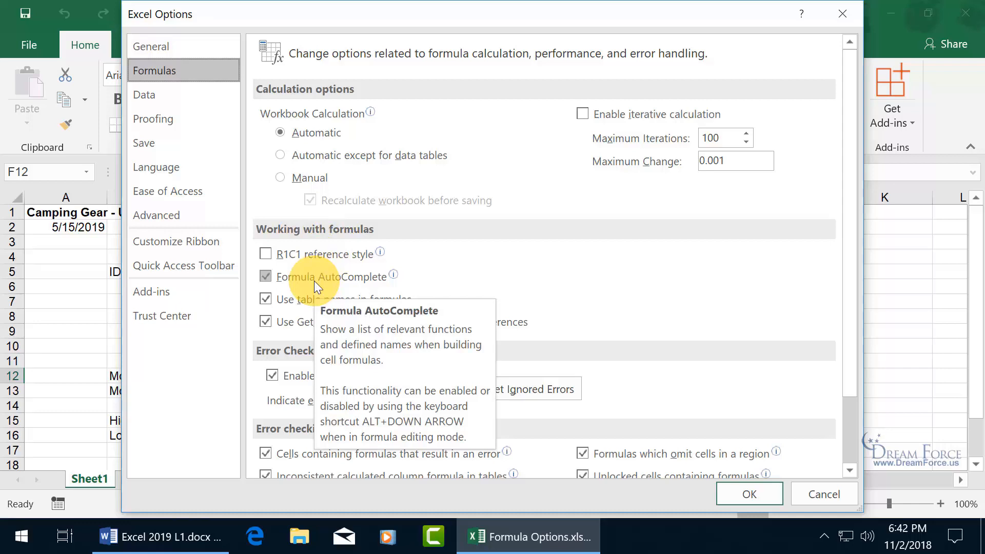
click(267, 277)
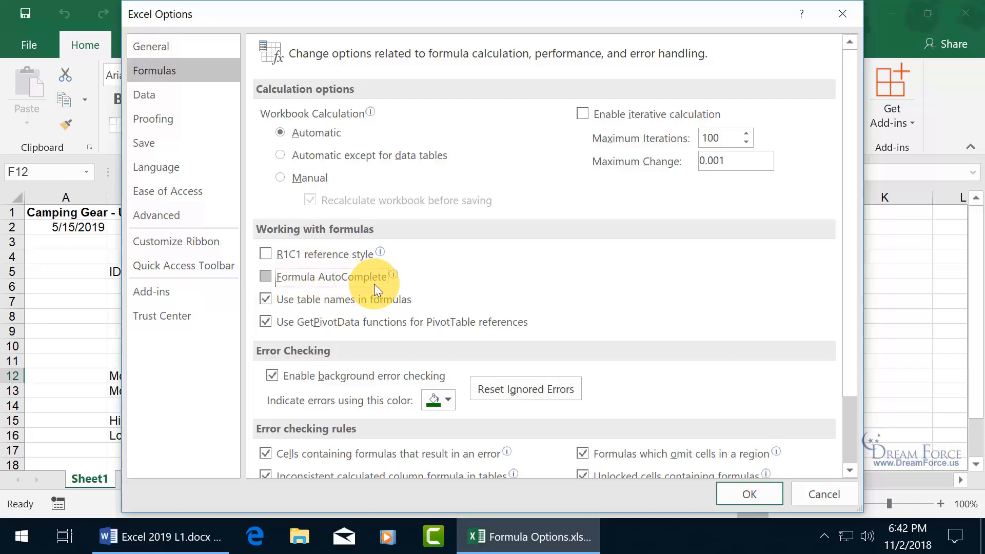
click(746, 492)
text(=f)
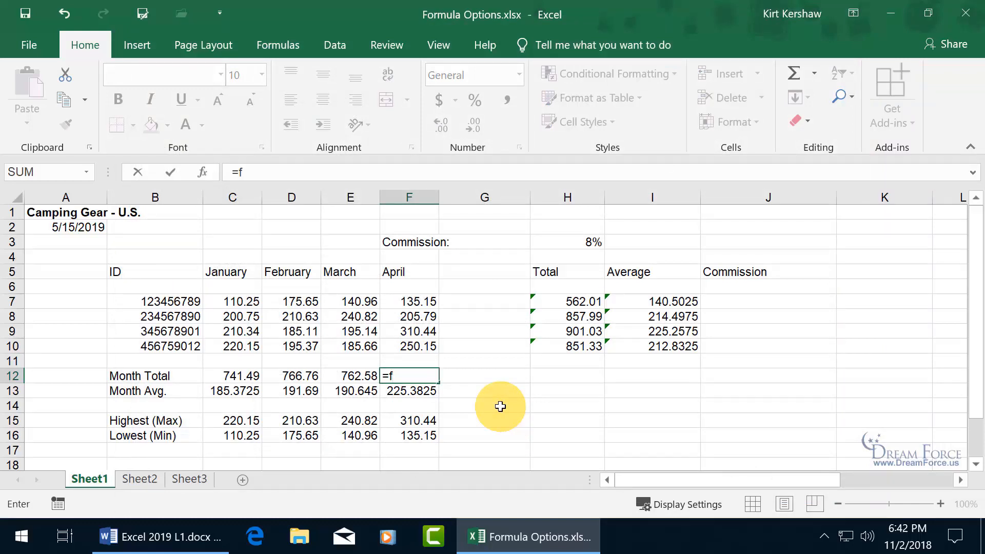
key(Escape)
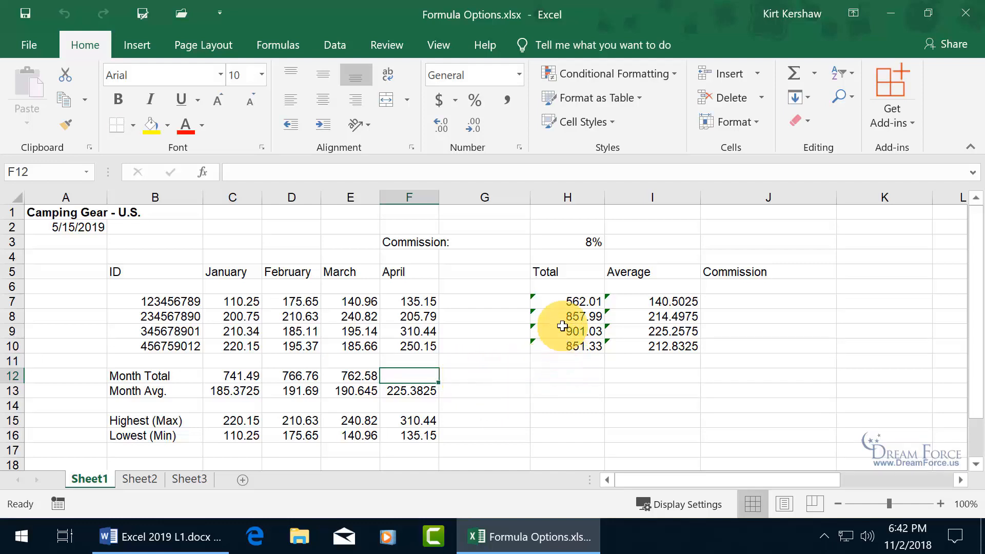
Check the error warning and the formula of Total cell H7, and set Excel to ignore the error in that cell.
click(564, 298)
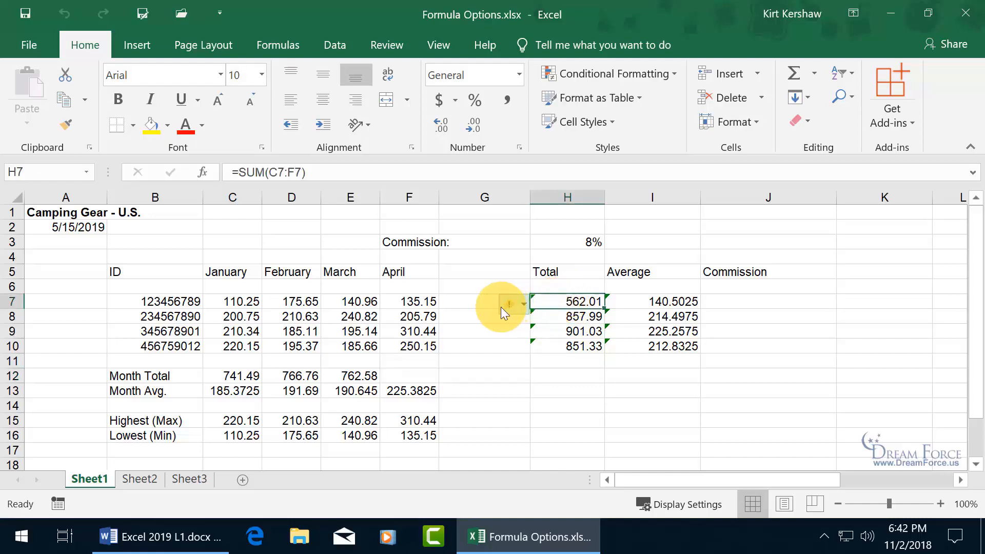
mouse_move(500, 307)
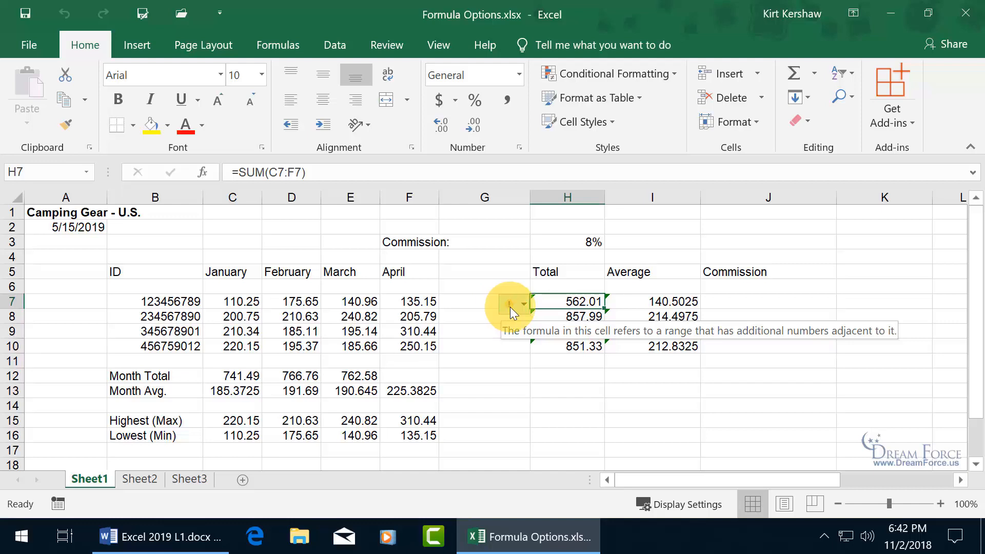
double_click(555, 301)
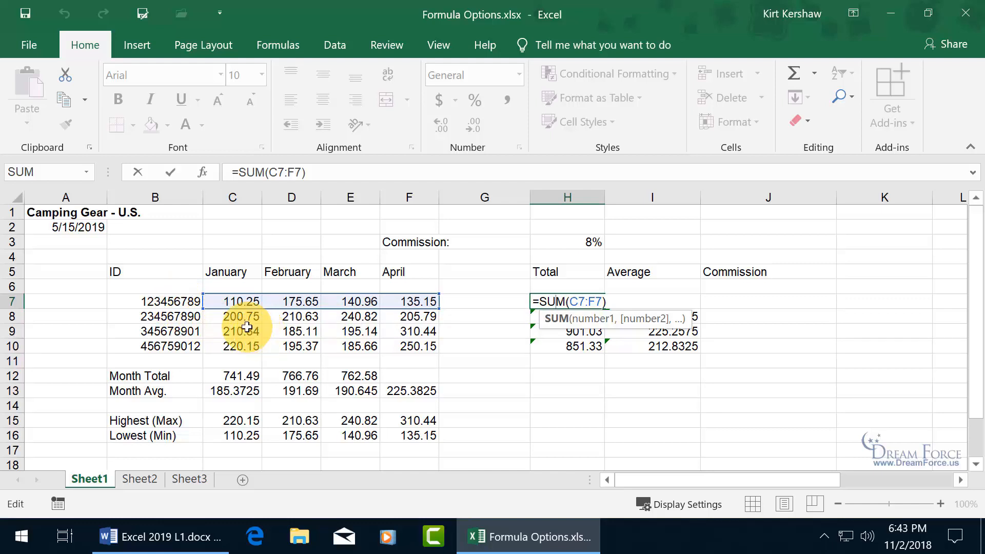
key(Escape)
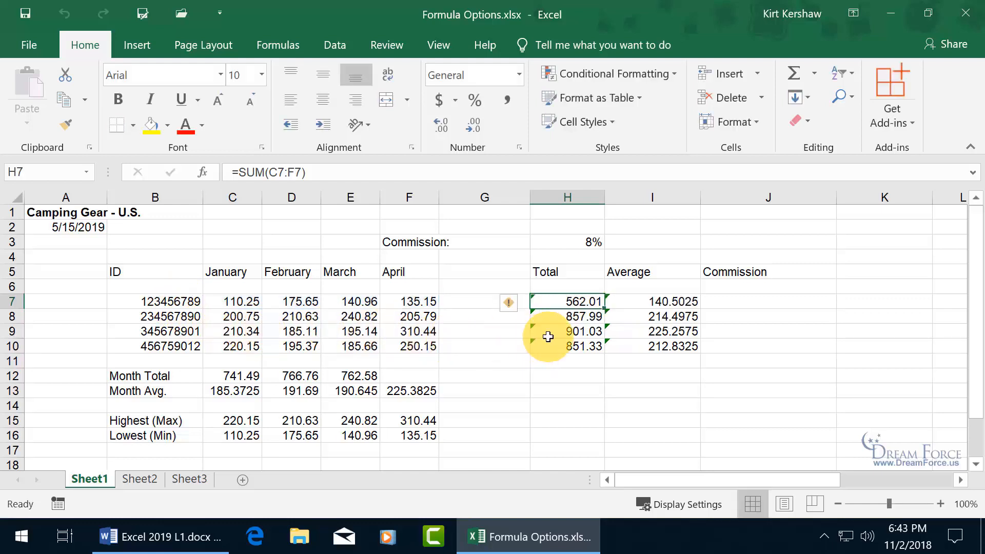
click(522, 305)
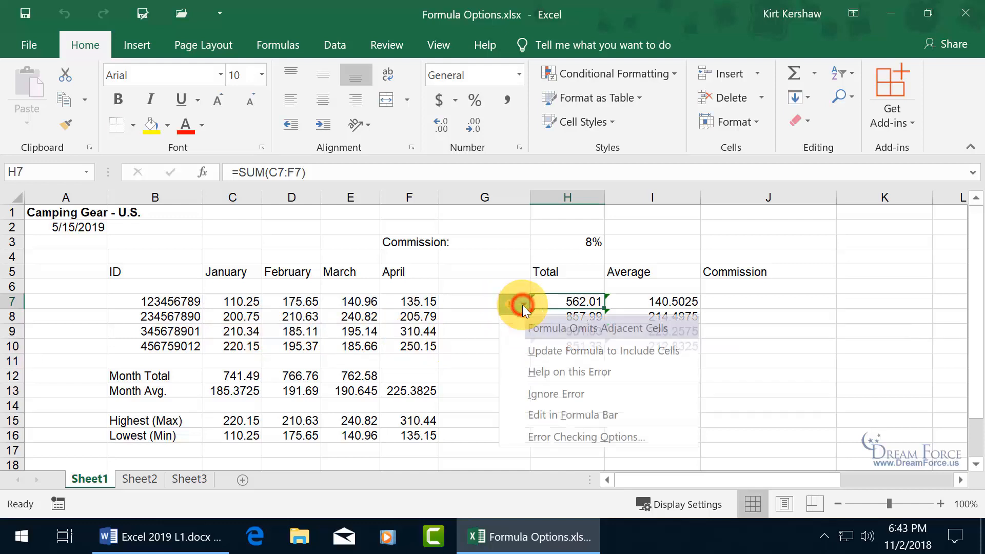
click(543, 393)
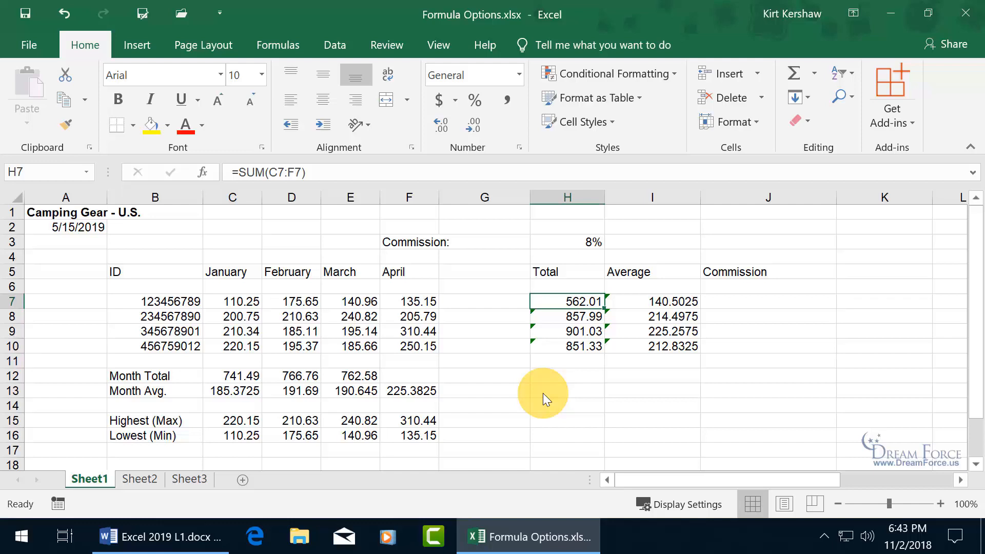
Turn off background error checking in the Excel formula options and select the empty cell H11 below the totals.
click(28, 43)
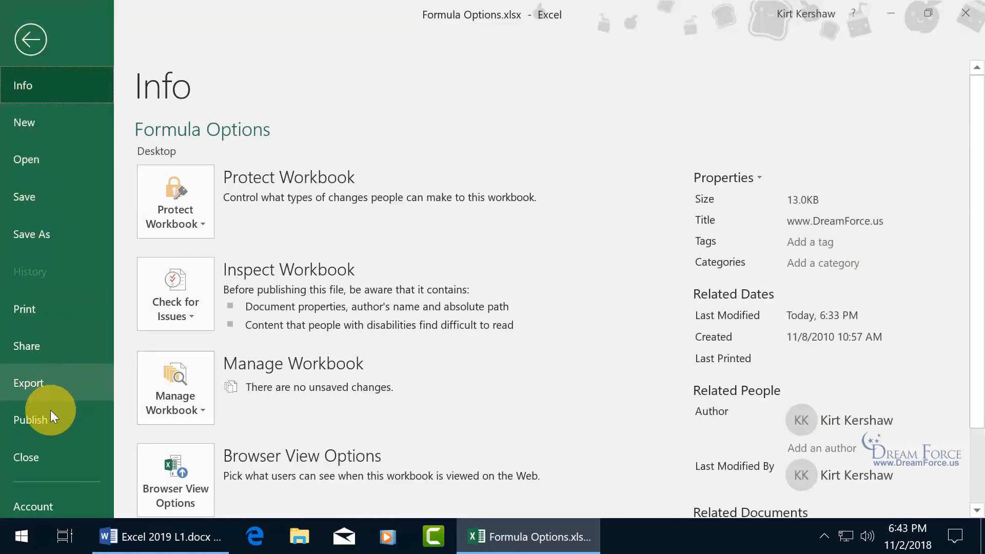
scroll(47, 469, down, 2)
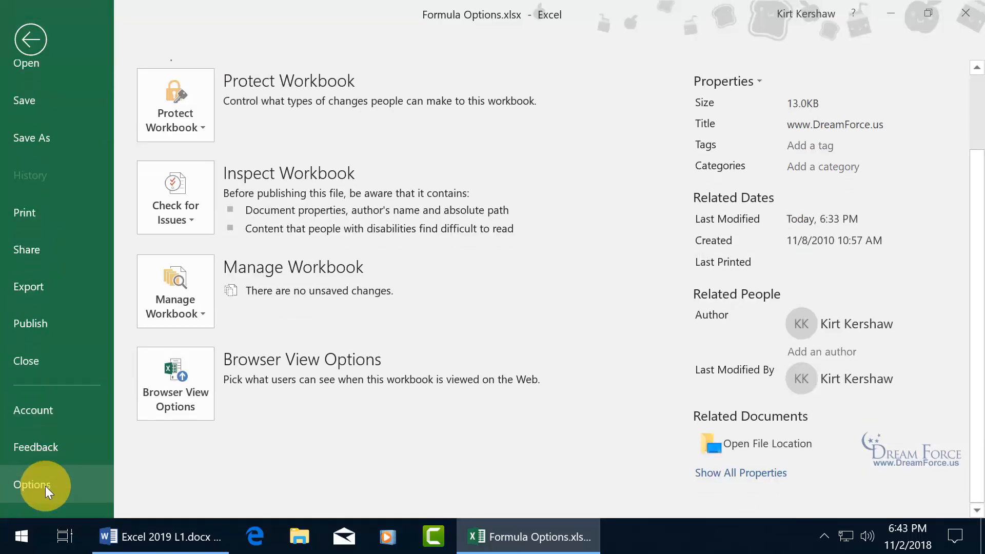
click(45, 485)
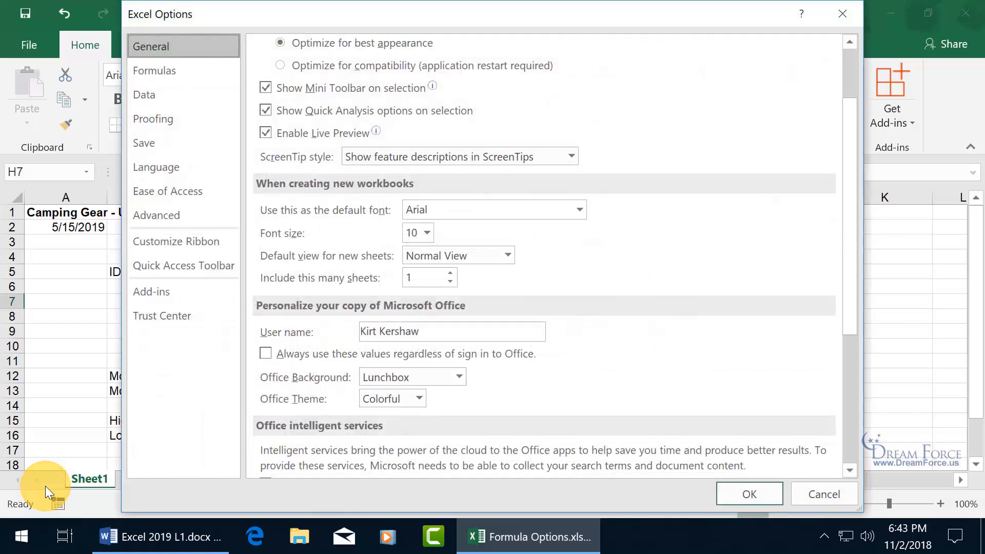
click(186, 78)
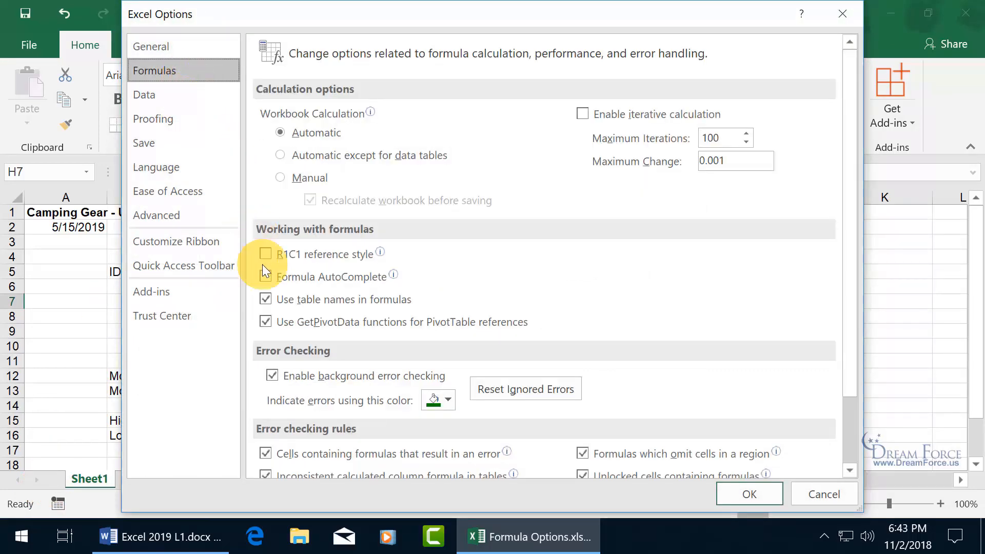
click(309, 383)
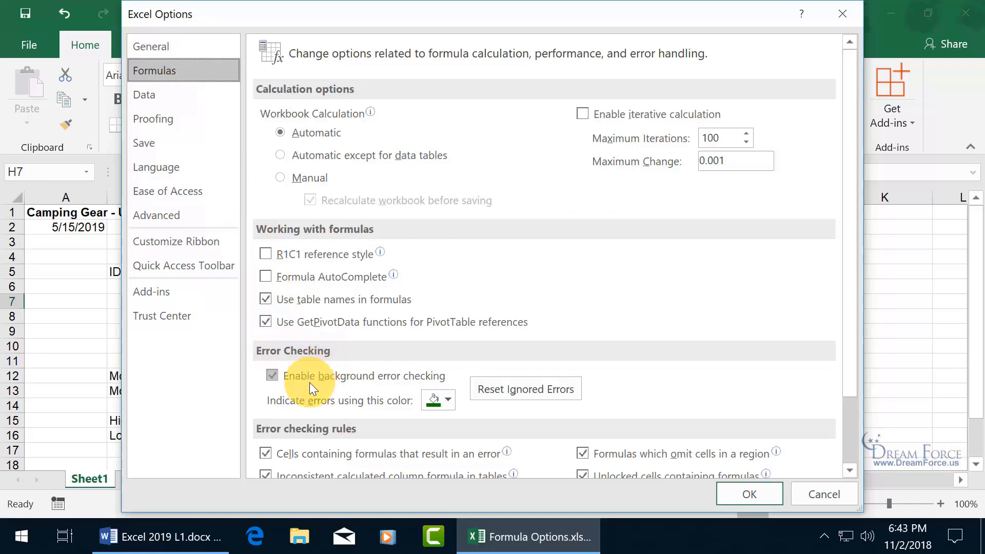
click(272, 375)
click(733, 492)
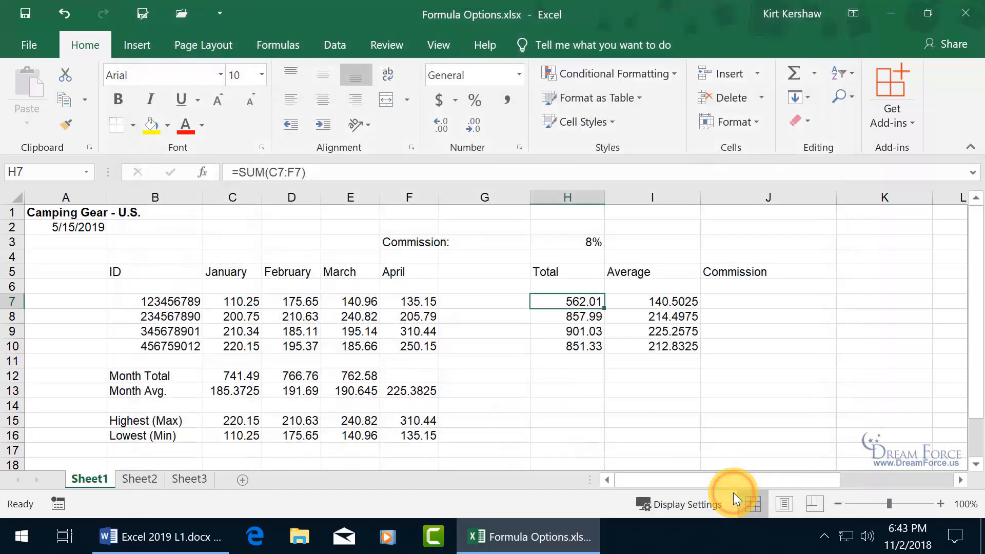
click(575, 365)
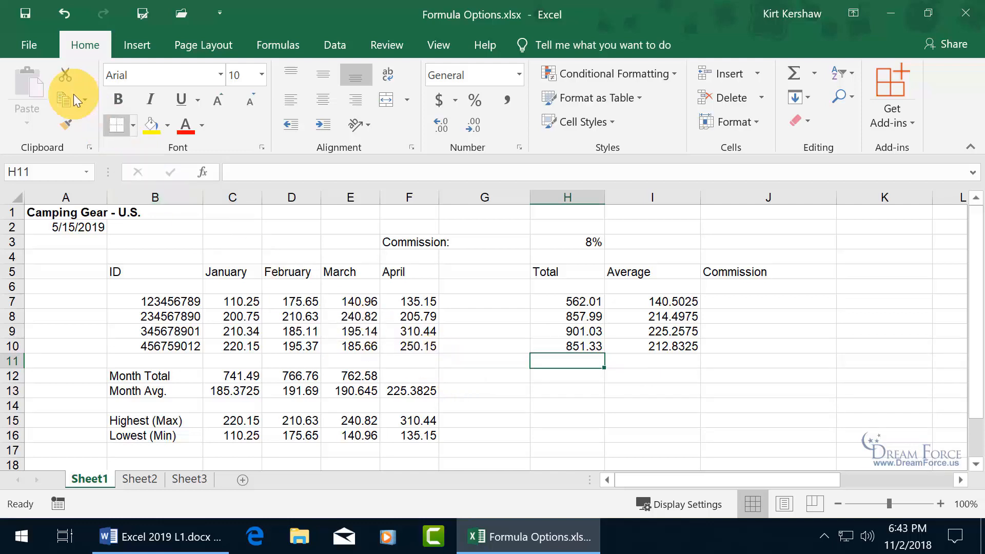
Turn background error checking back on in the Excel formula options and set the error indicator color to magenta.
click(30, 44)
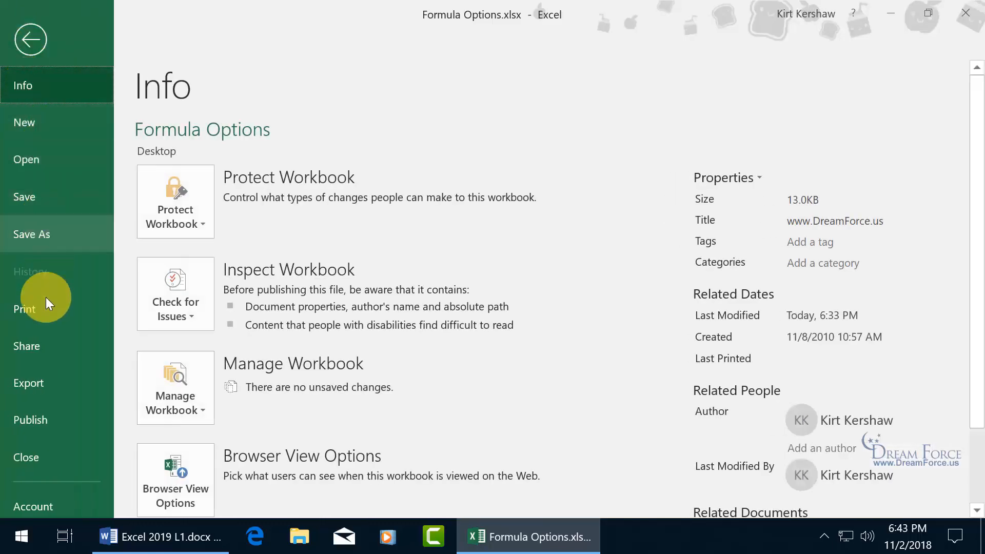
scroll(32, 420, down, 3)
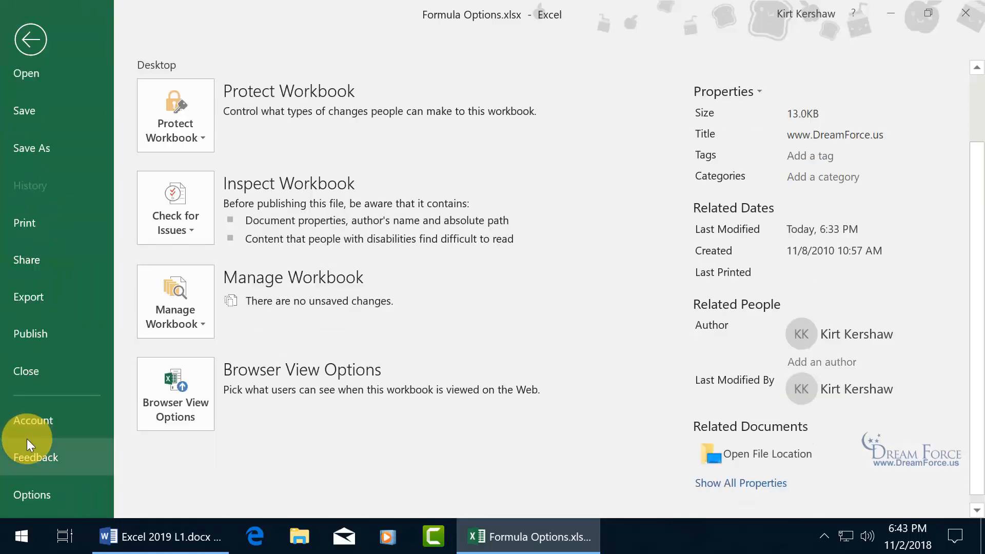
click(36, 491)
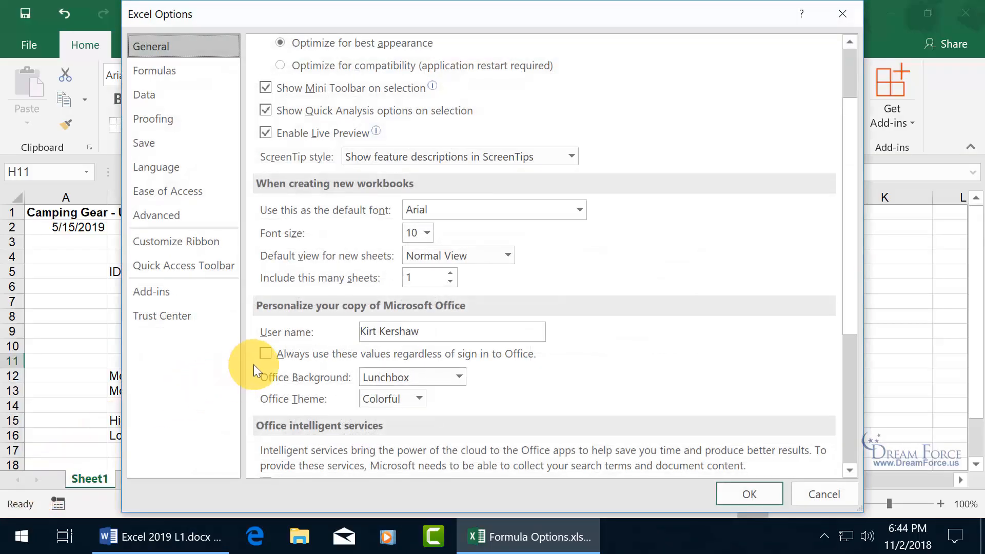
click(179, 72)
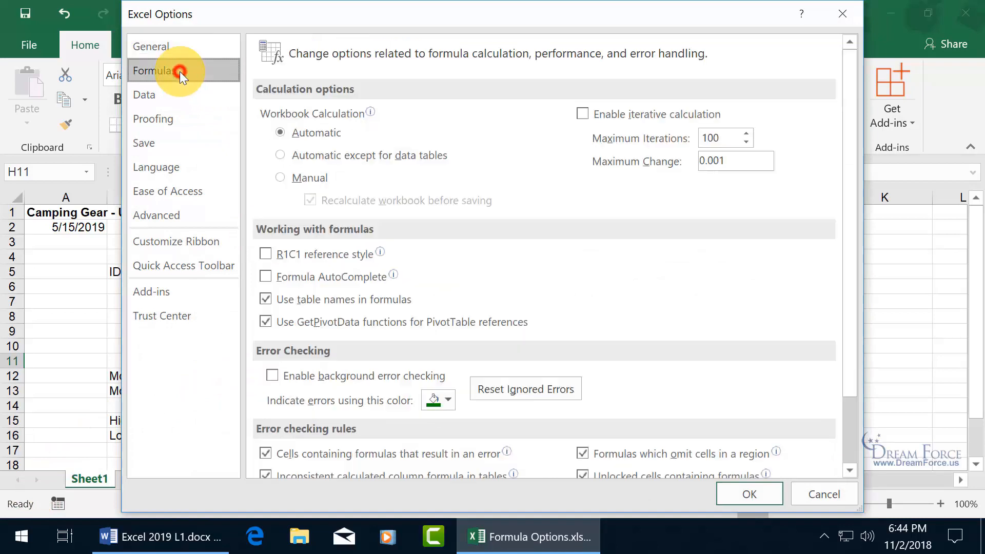
click(272, 378)
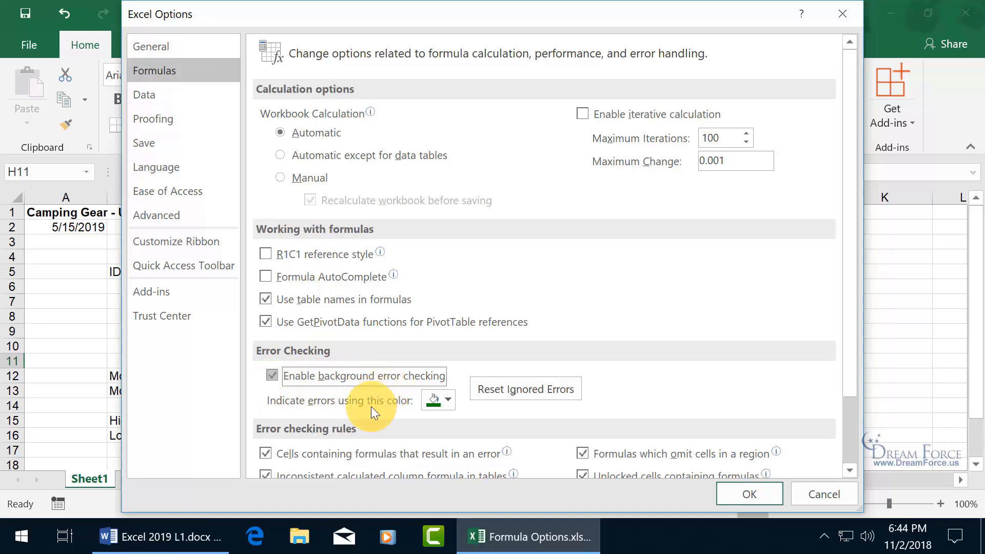
click(439, 402)
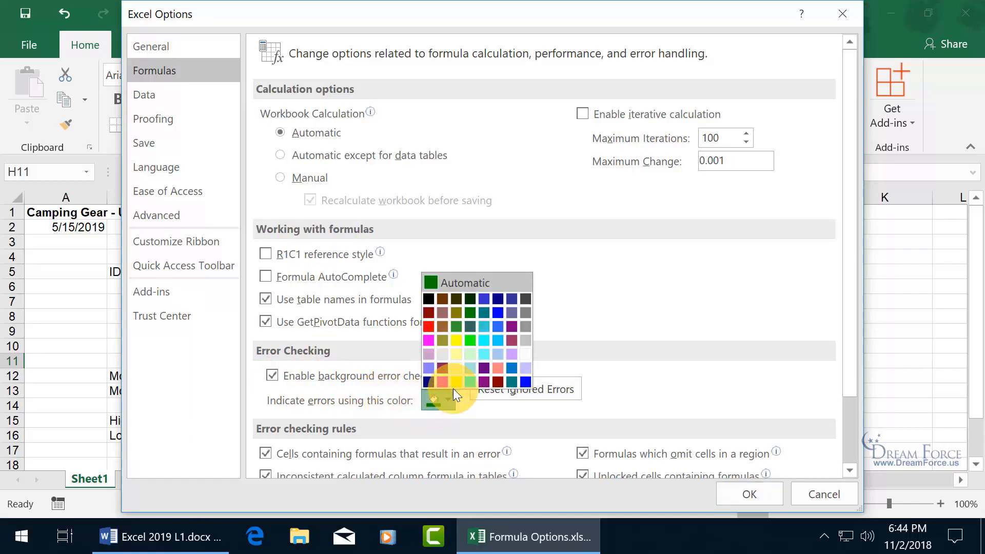
click(430, 340)
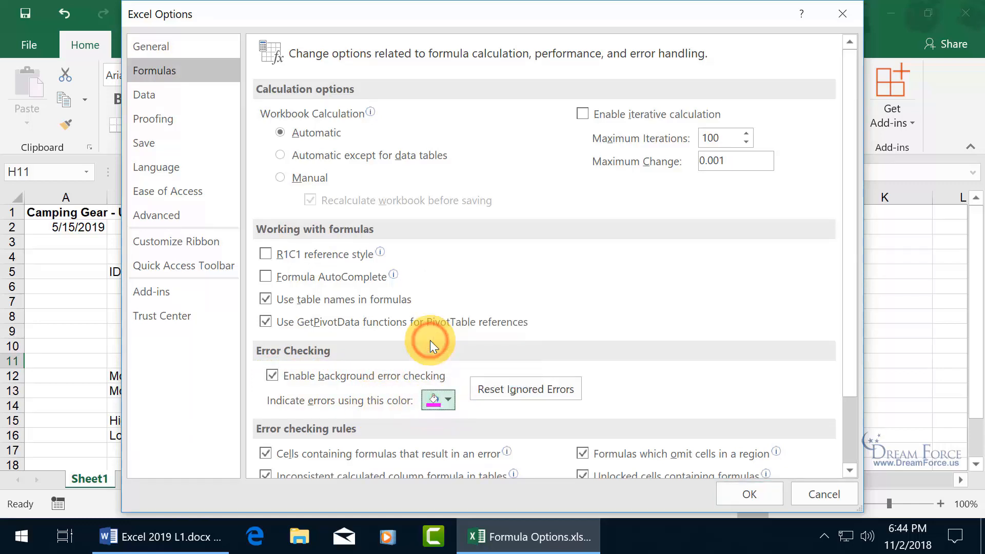
click(748, 487)
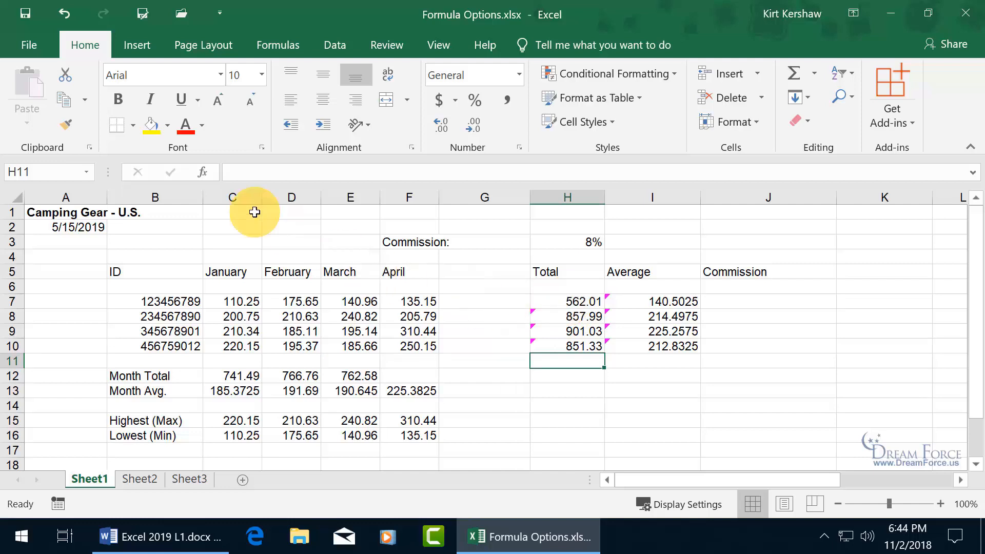
Reset the ignored errors in the Excel formula options and apply the change to the workbook.
click(26, 47)
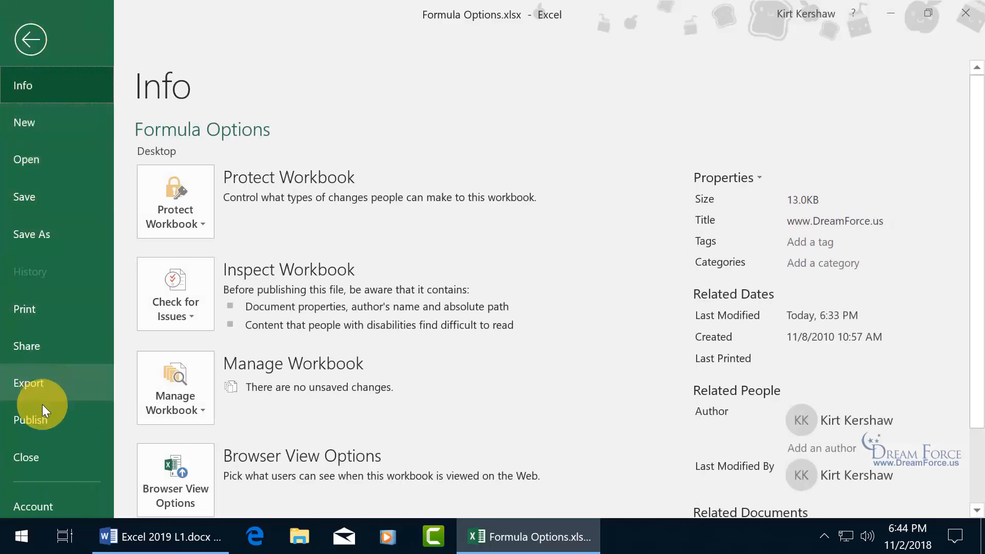
scroll(42, 404, down, 3)
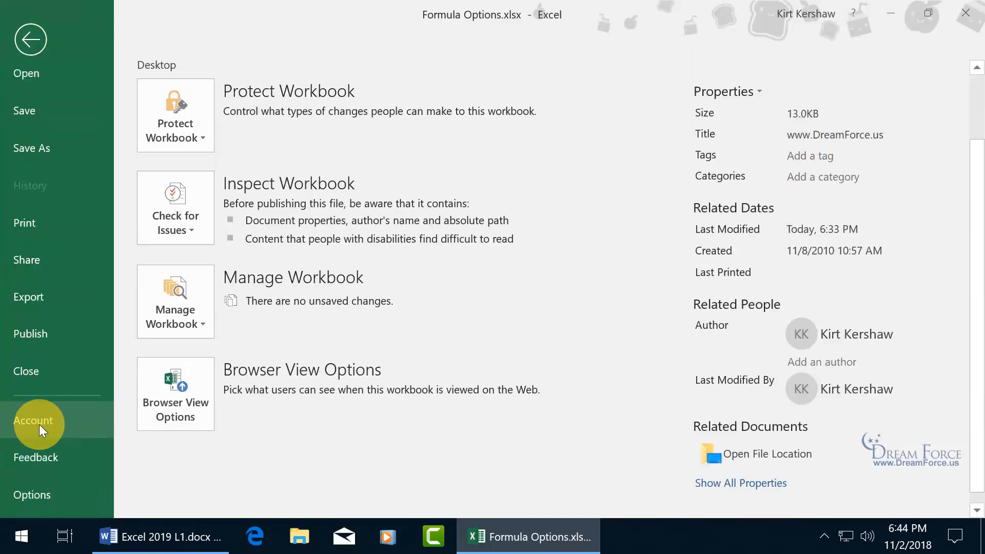
click(45, 494)
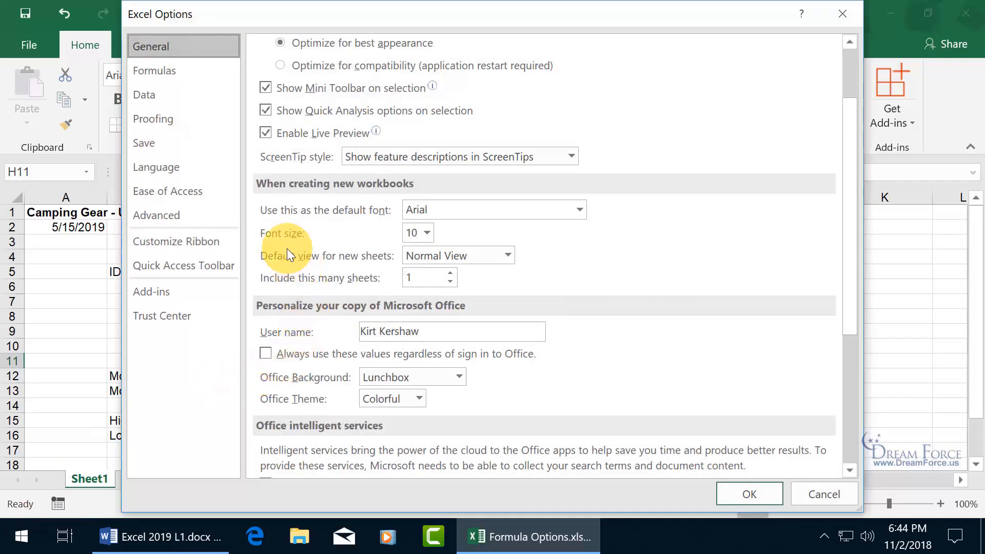
click(174, 72)
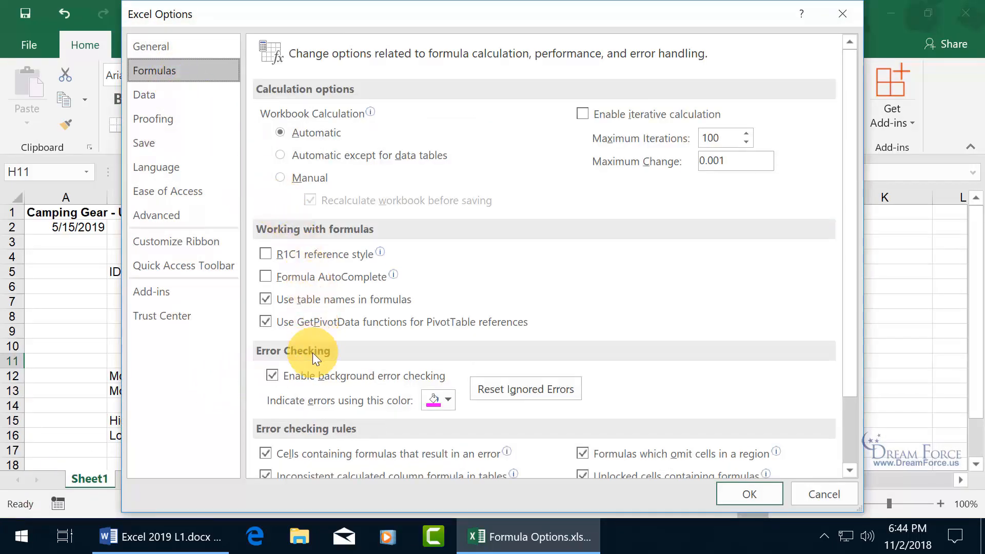
click(508, 391)
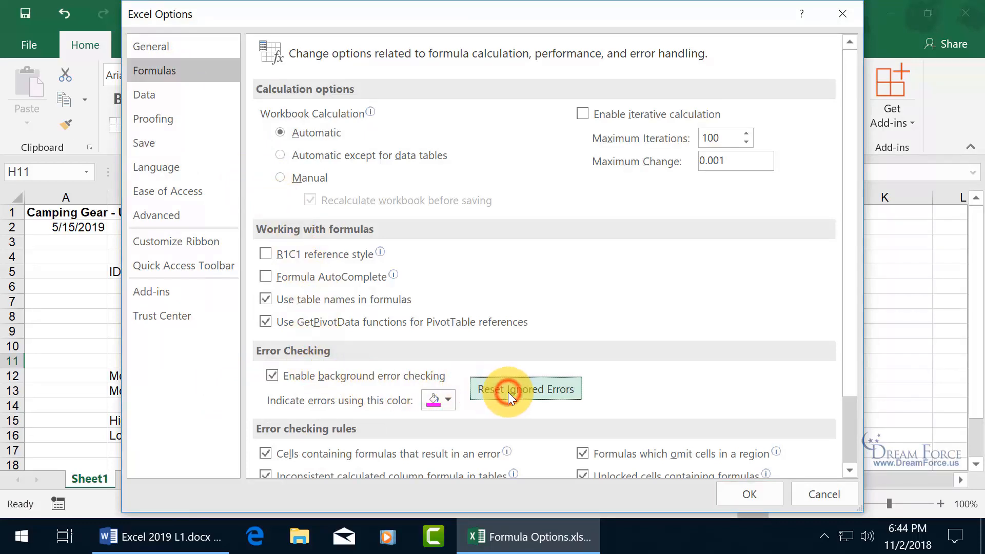
click(744, 491)
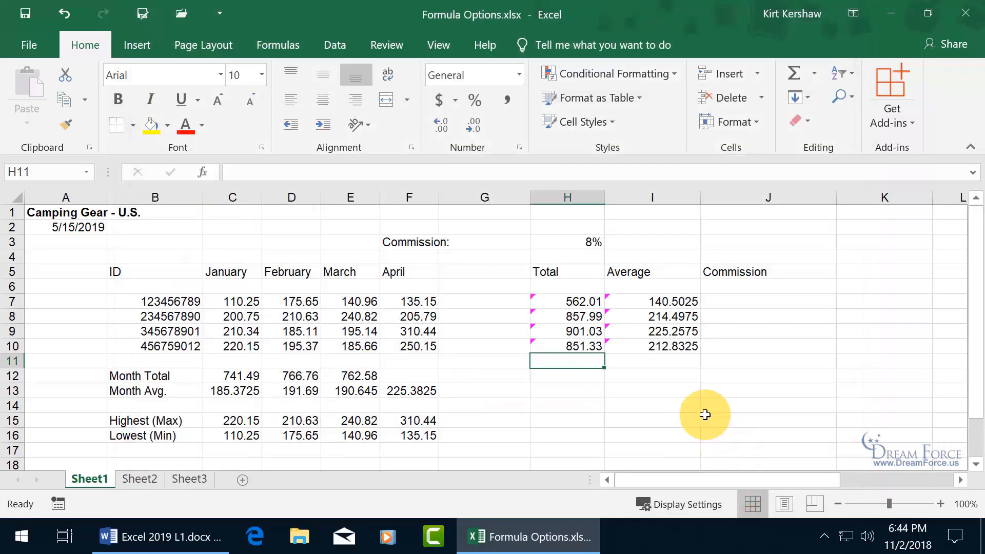
click(582, 373)
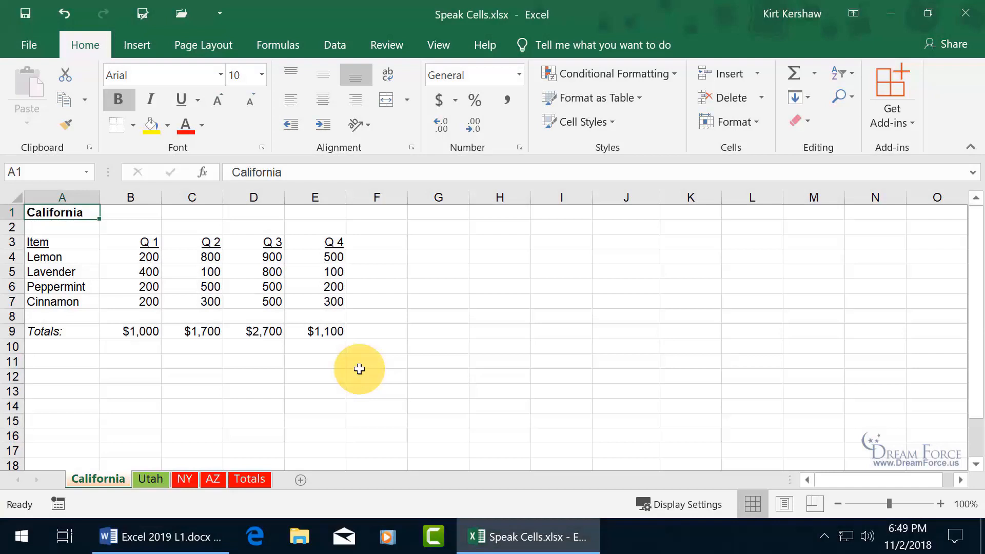
Add the Speak Cells command from All Commands to the Quick Access Toolbar for all documents.
right_click(351, 361)
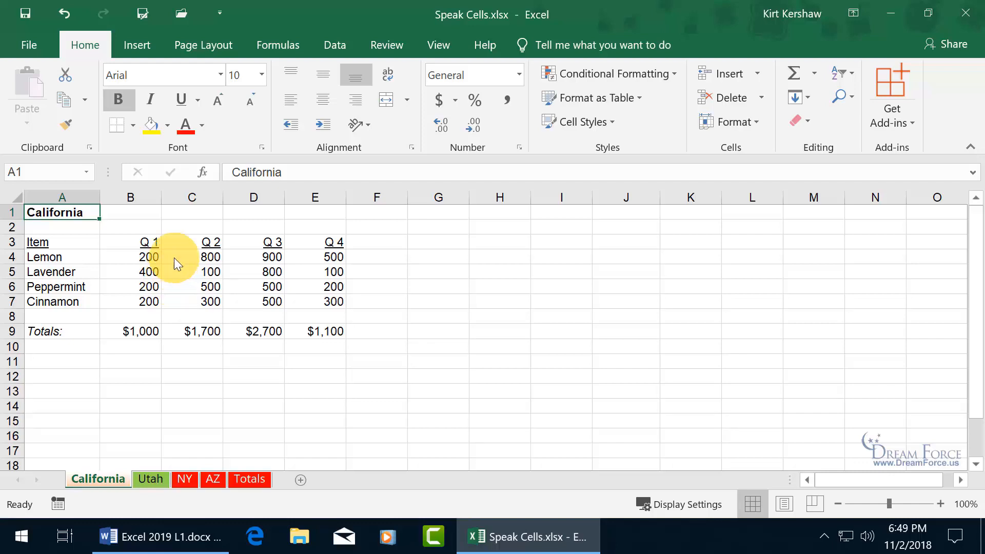
right_click(199, 15)
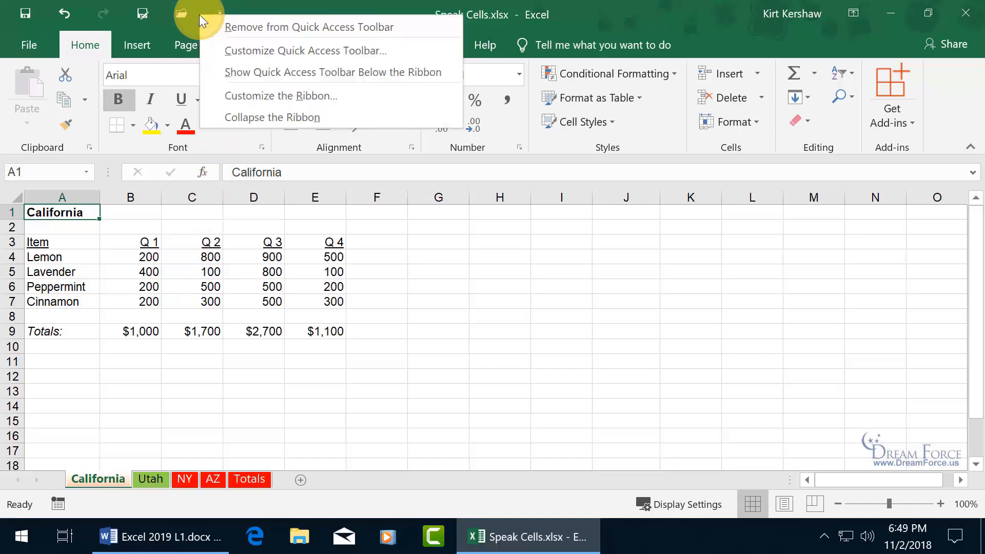
click(232, 57)
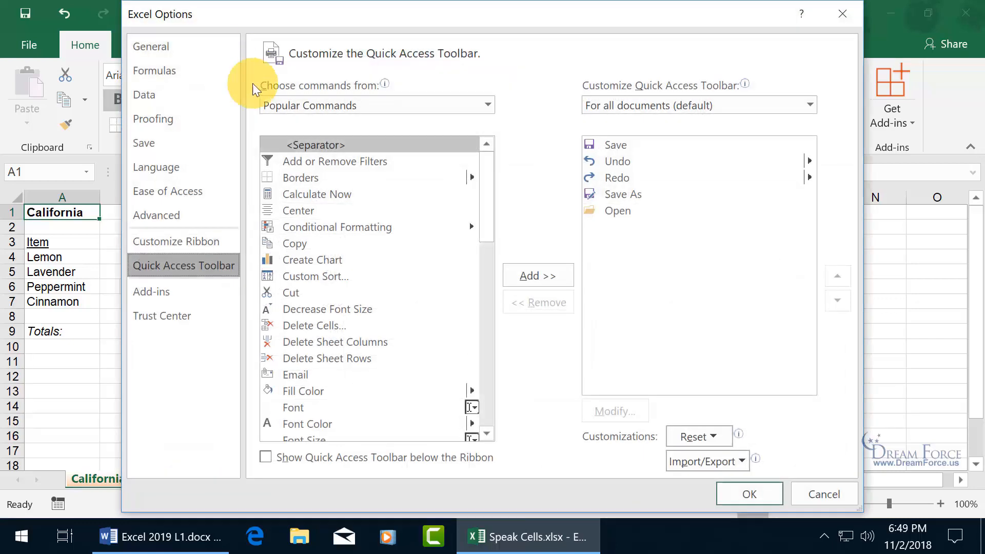
click(488, 105)
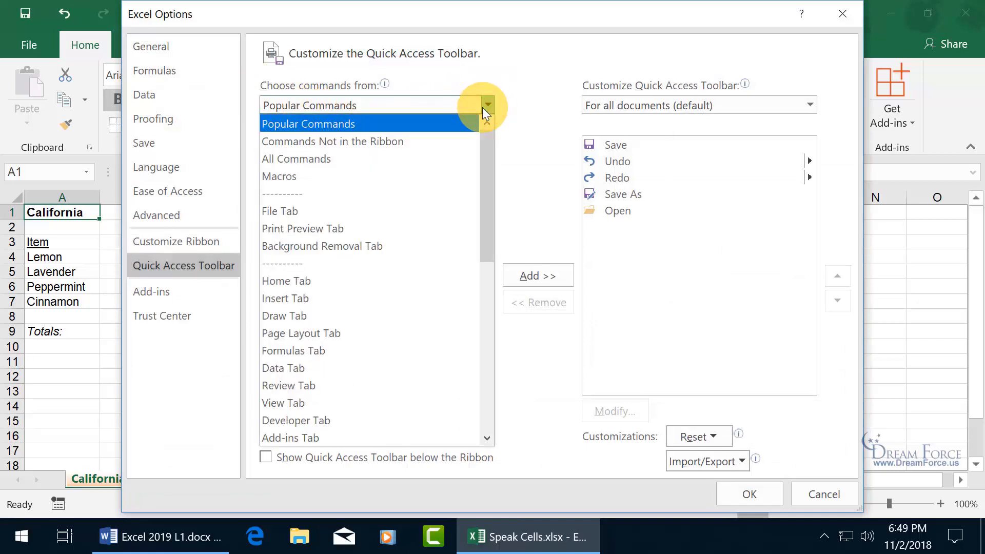
click(414, 158)
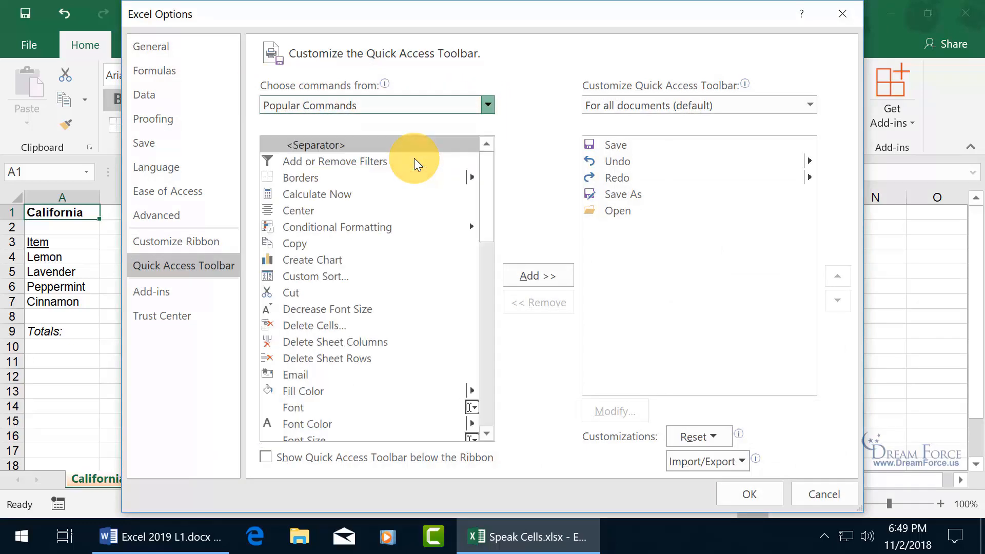
drag(485, 159, 485, 387)
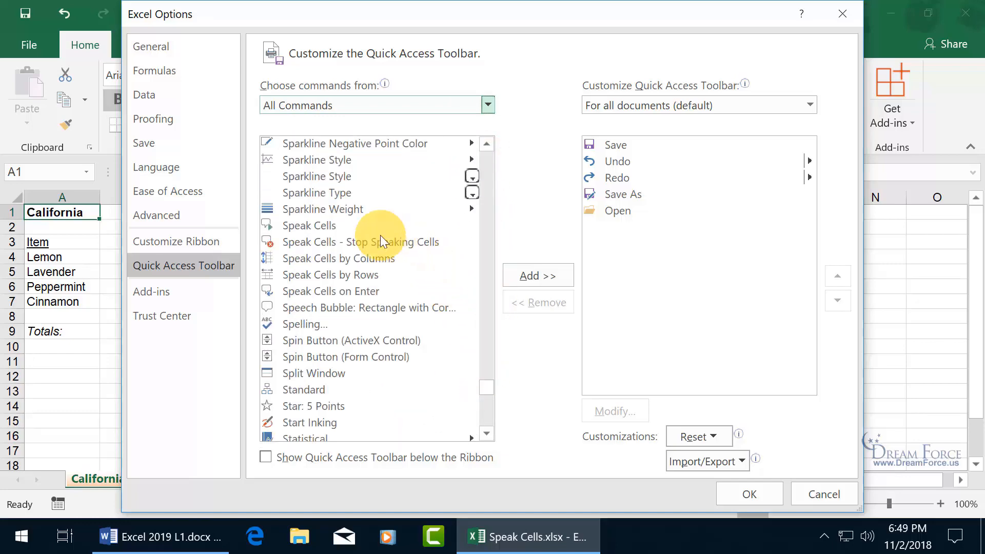
click(308, 226)
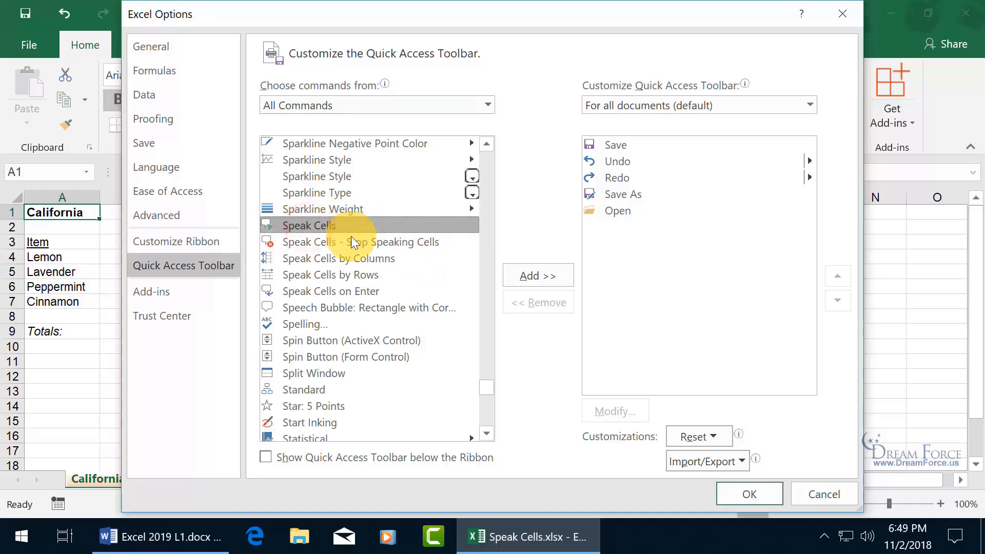
click(549, 278)
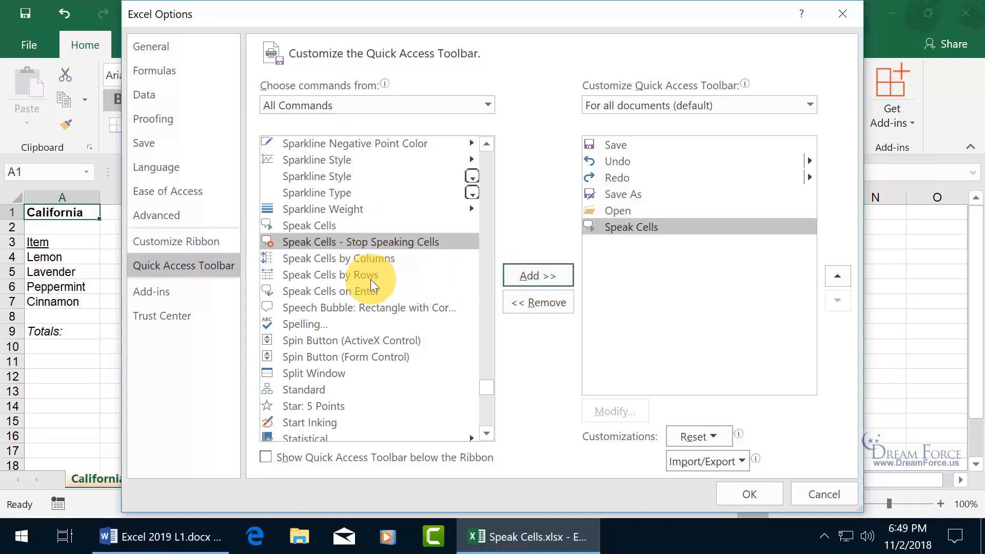
click(738, 492)
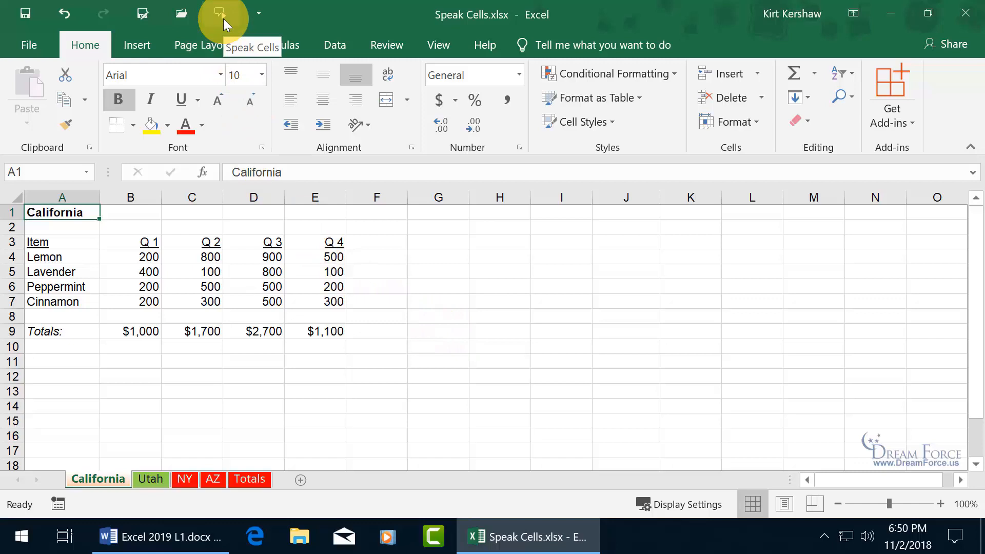
Have Speak Cells read aloud the quarterly item values in range B4:E7 of the California sheet.
drag(153, 258, 308, 303)
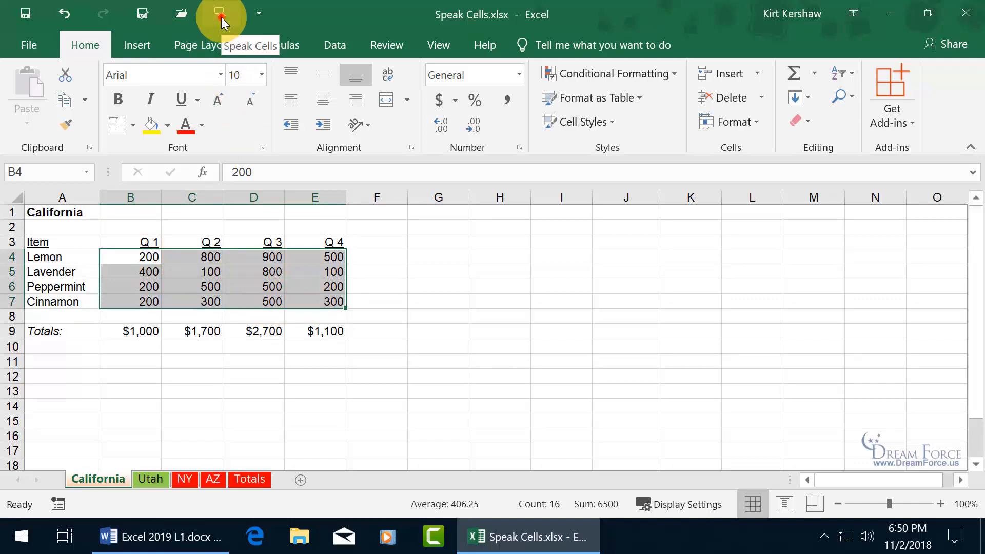
click(220, 17)
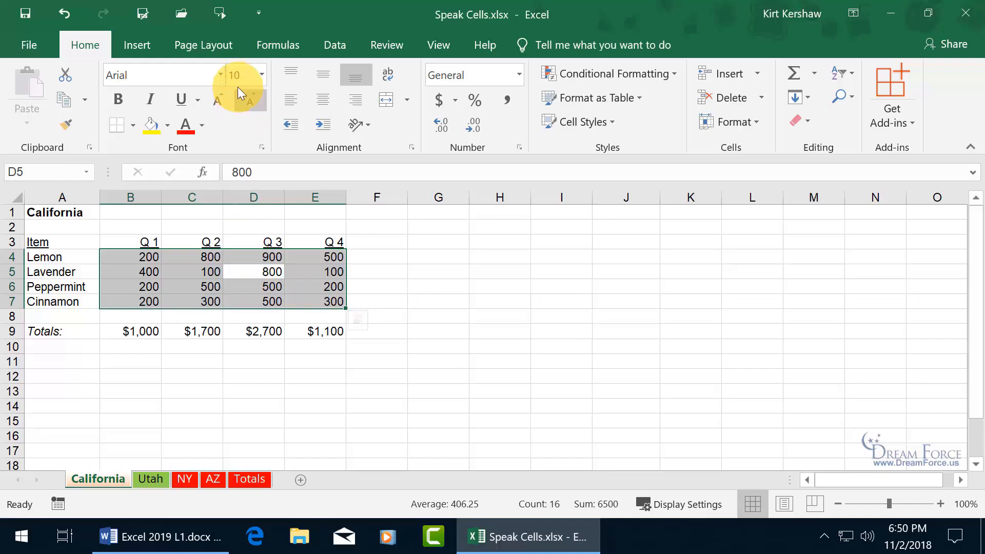
click(219, 17)
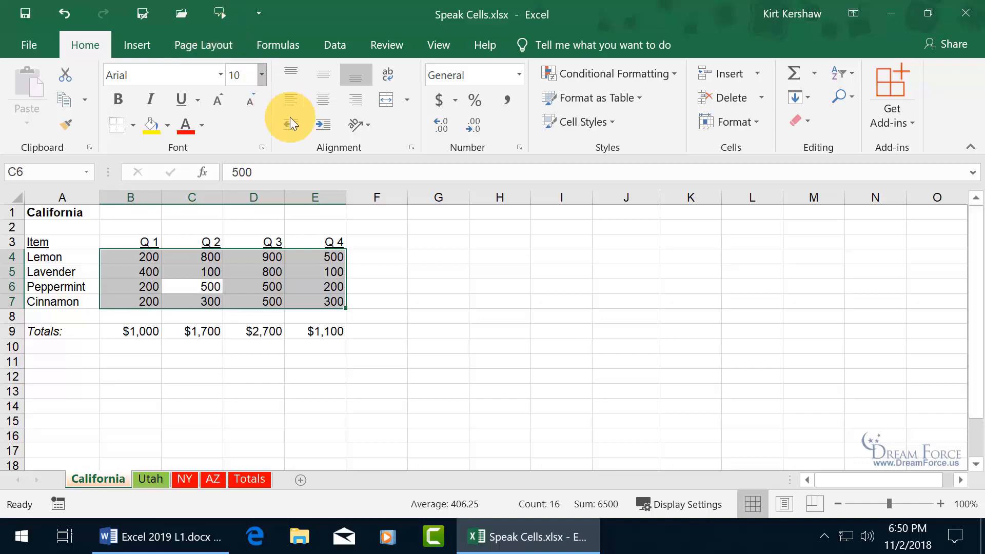
Examine the Speak Cells commands, such as Stop Speaking Cells, in the full Quick Access Toolbar command list, and cancel without adding any.
right_click(238, 10)
click(269, 47)
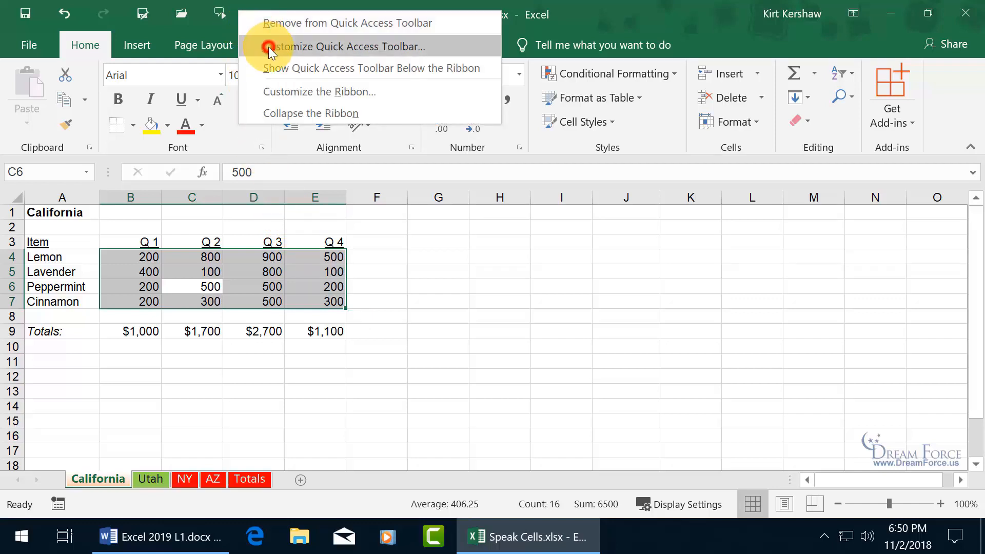
click(485, 106)
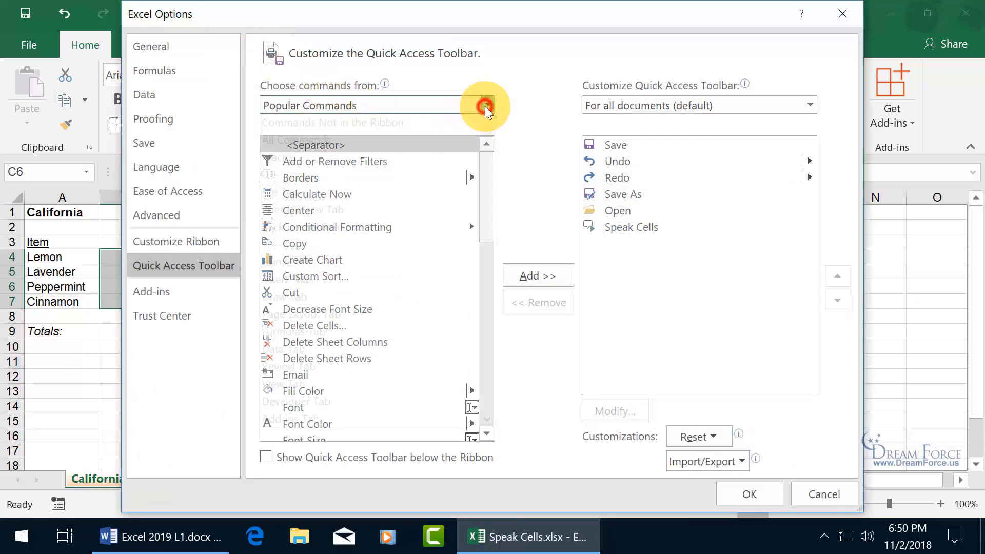
click(441, 158)
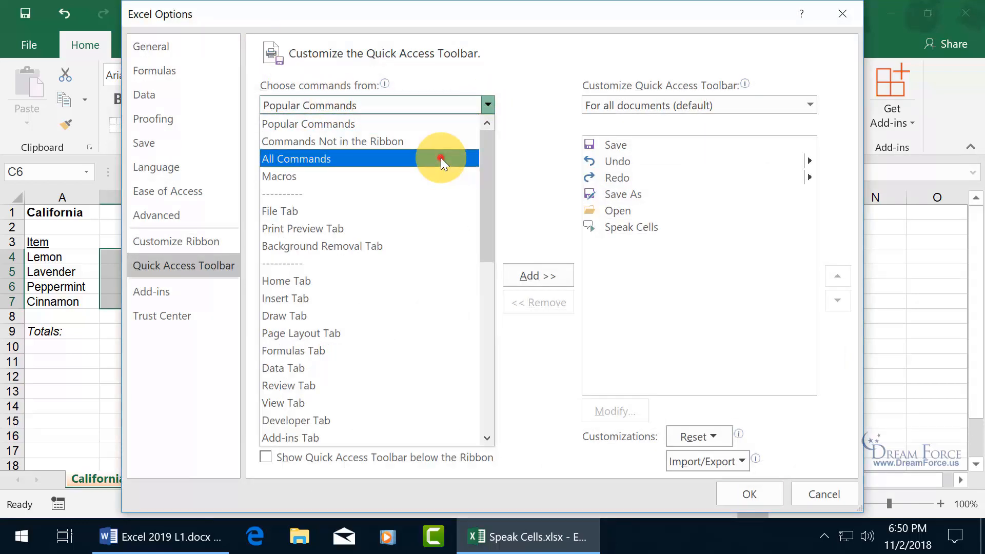
drag(485, 155, 499, 387)
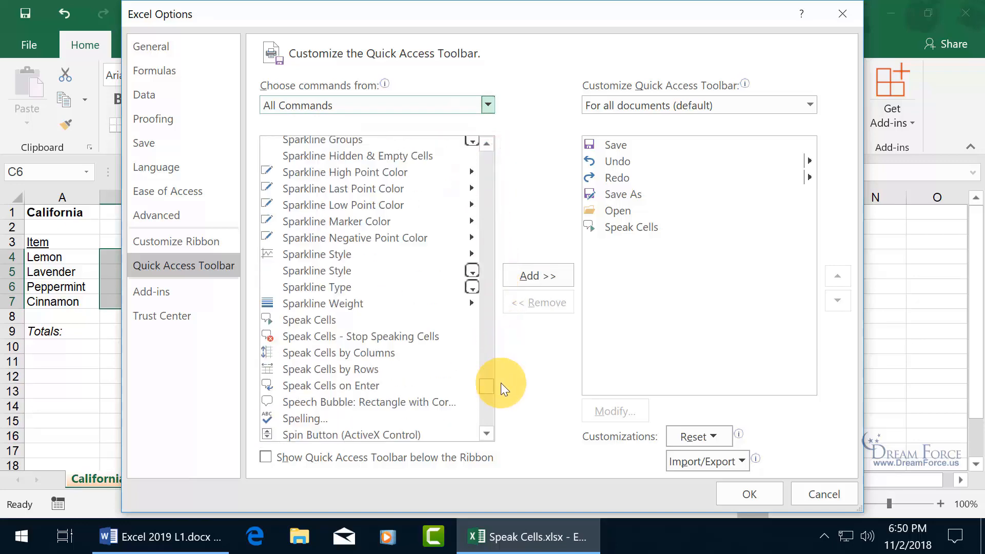
click(320, 337)
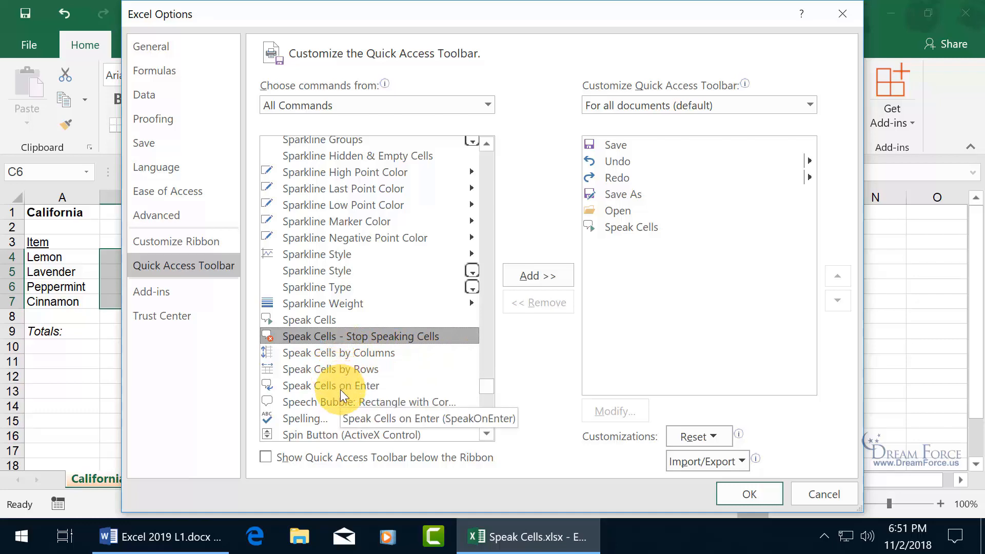
click(806, 493)
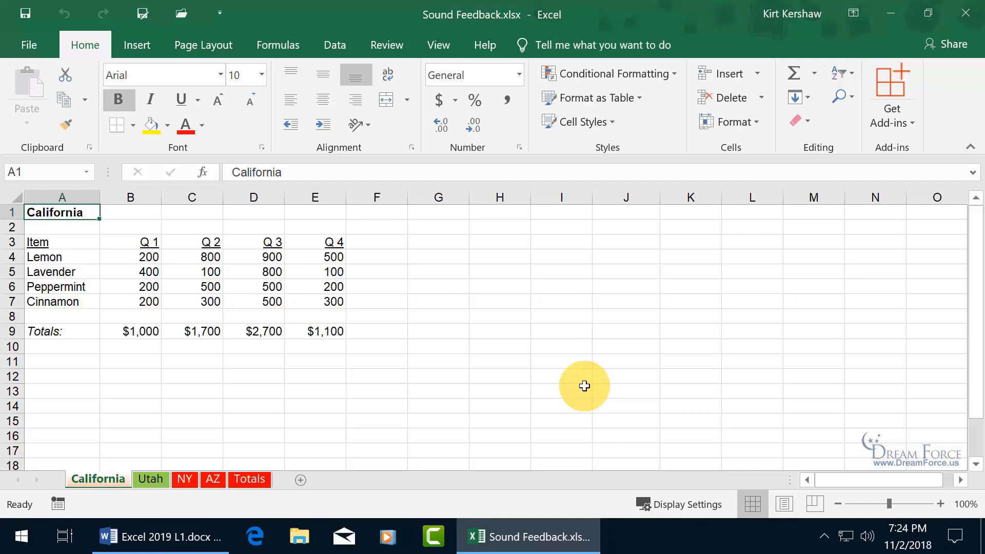
Enable feedback with sound in the Ease of Access options, using the Modern sound scheme, and apply it.
click(26, 43)
scroll(81, 457, down, 3)
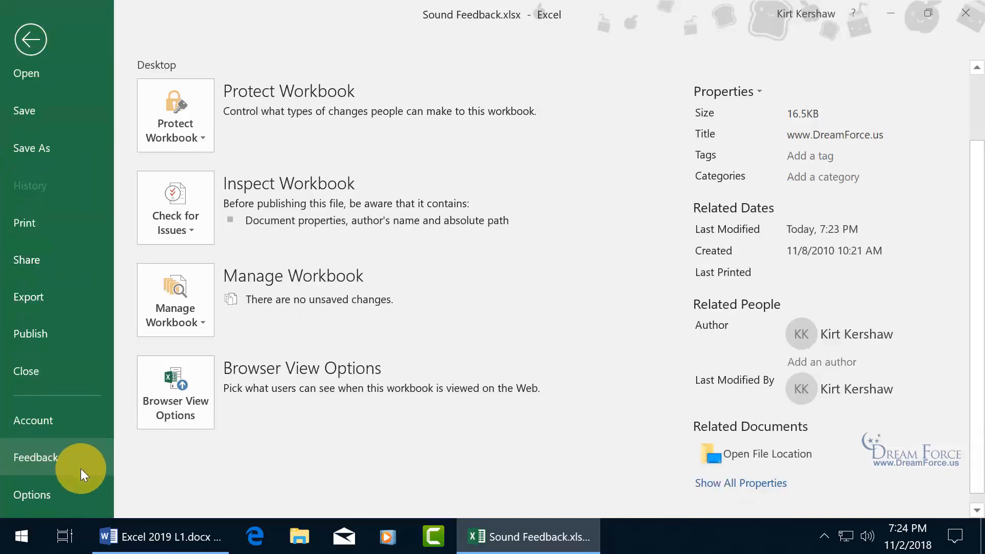
click(57, 498)
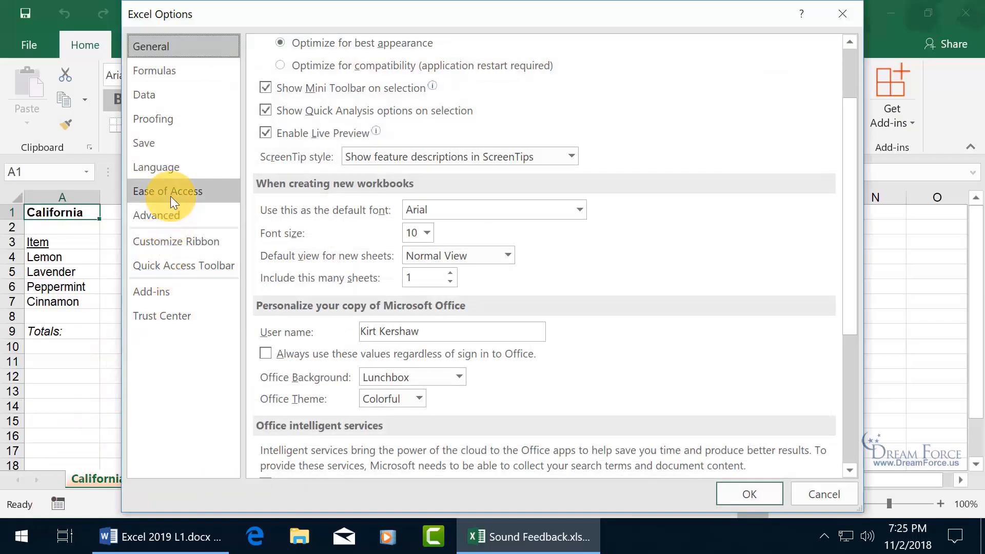
click(171, 195)
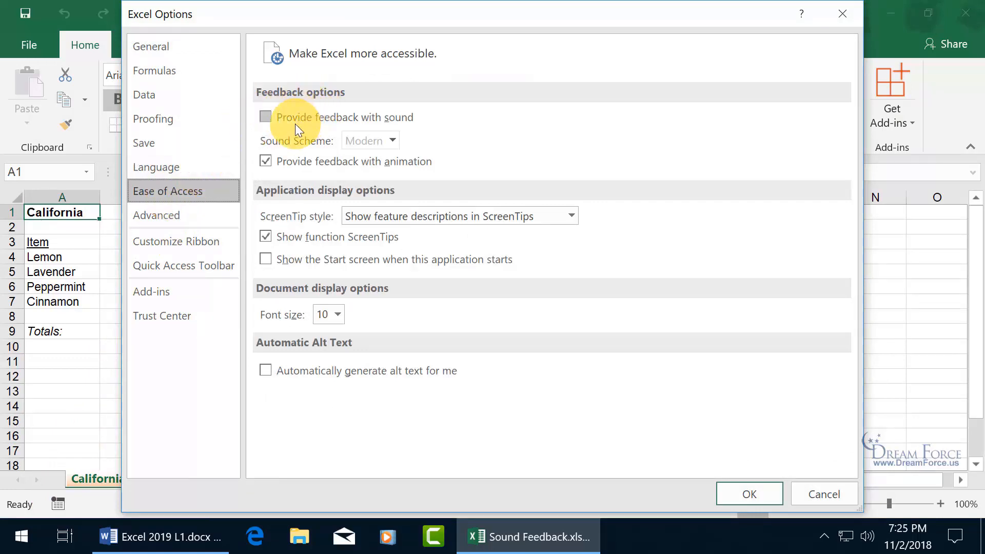
click(270, 121)
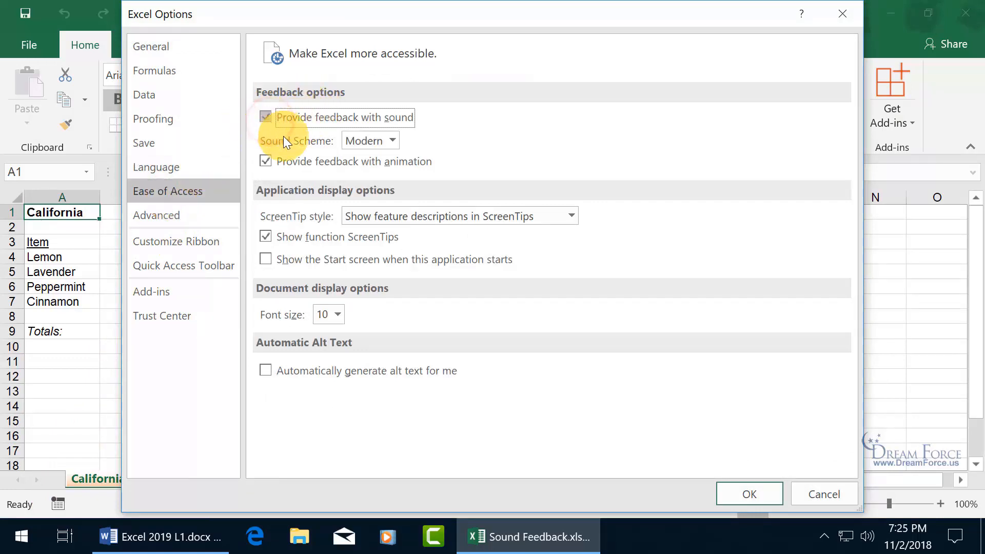
click(393, 141)
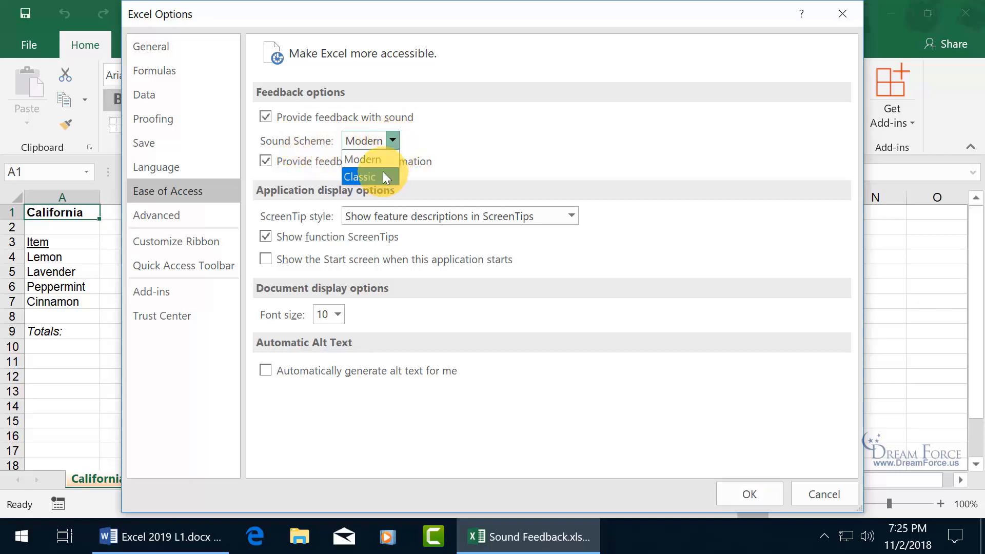
click(381, 160)
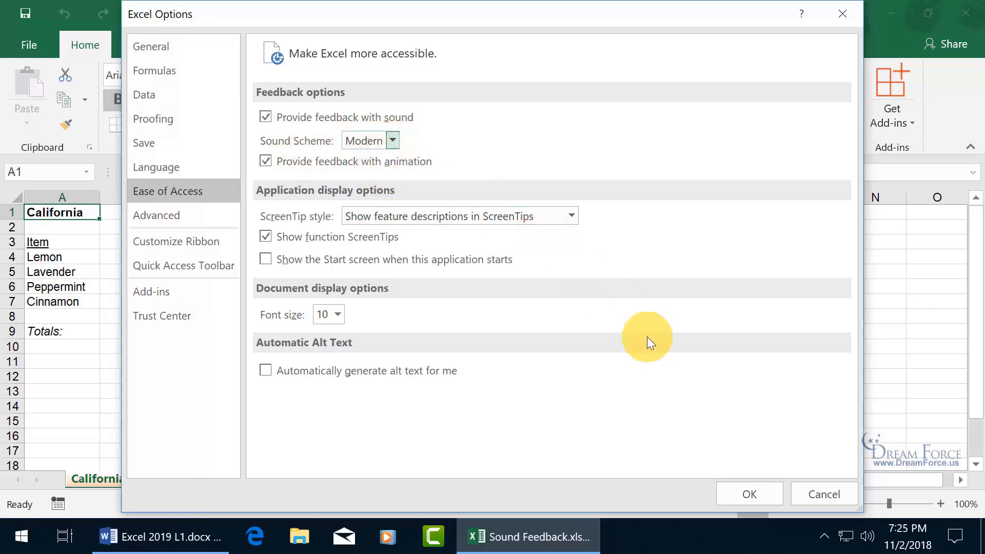
click(764, 491)
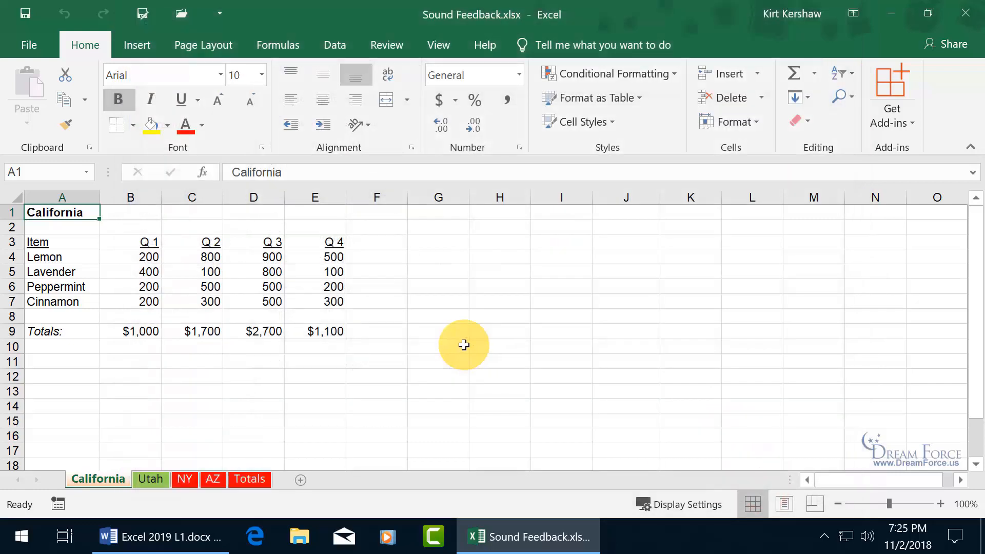
Save the workbook and copy the Cinnamon Q 4 value from E7 into F7.
click(28, 21)
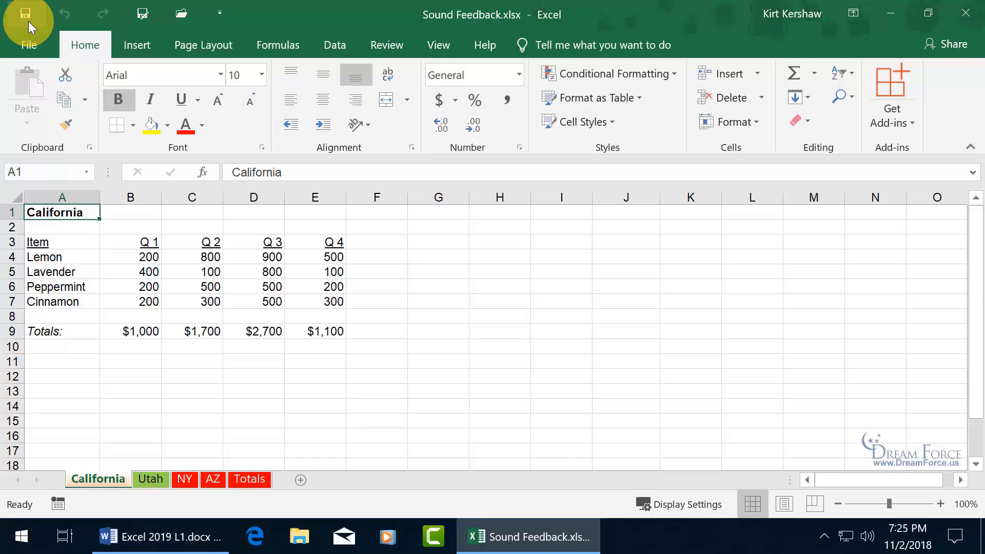
click(326, 300)
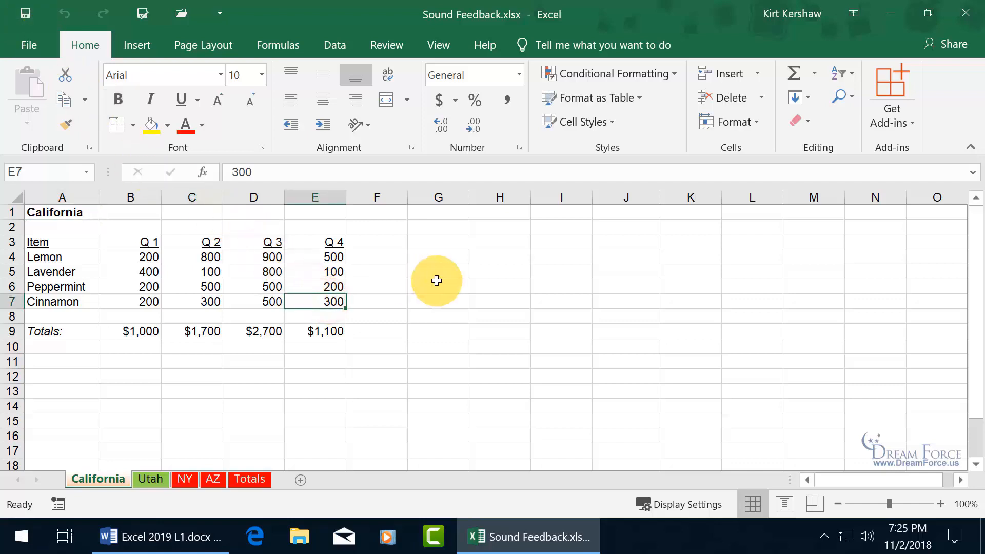
key(ctrl+c)
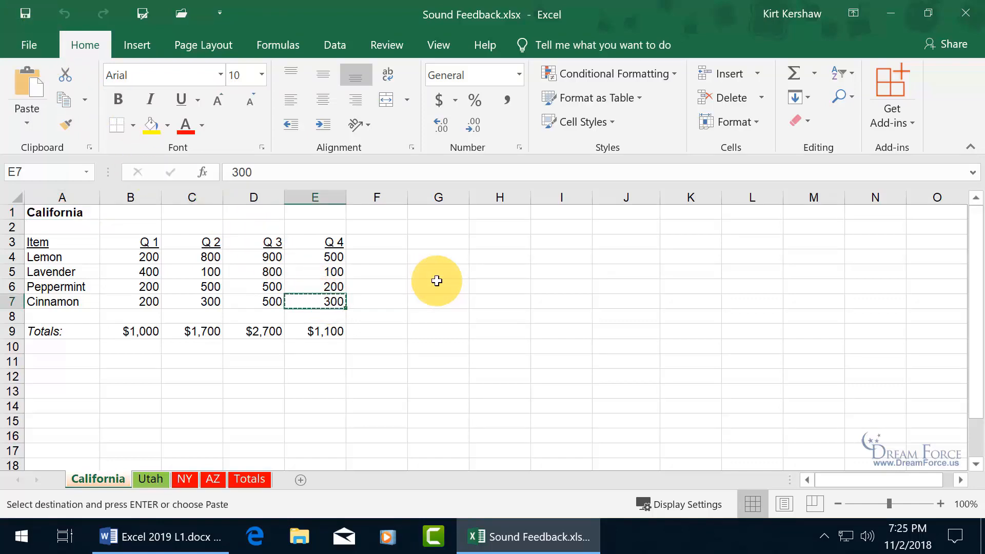
click(392, 299)
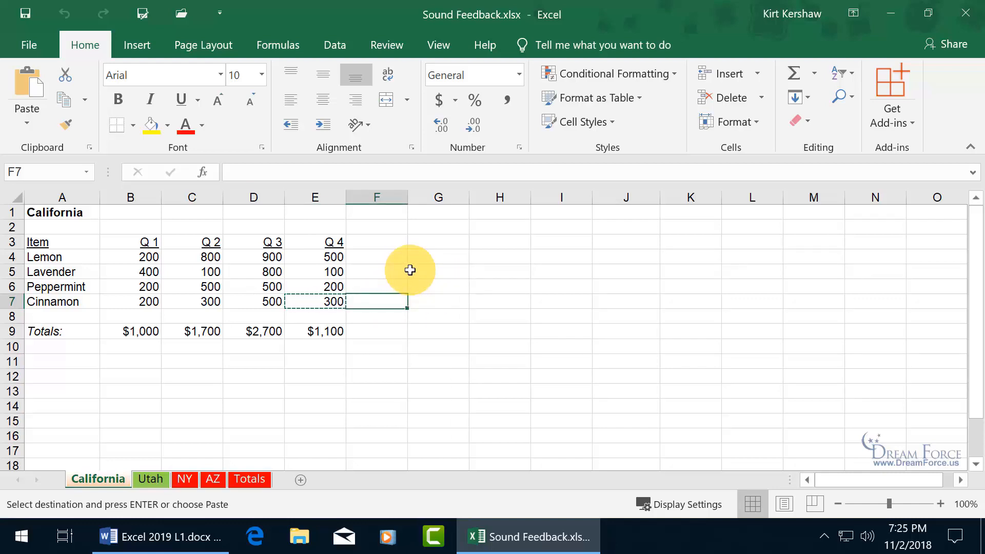
key(ctrl+v)
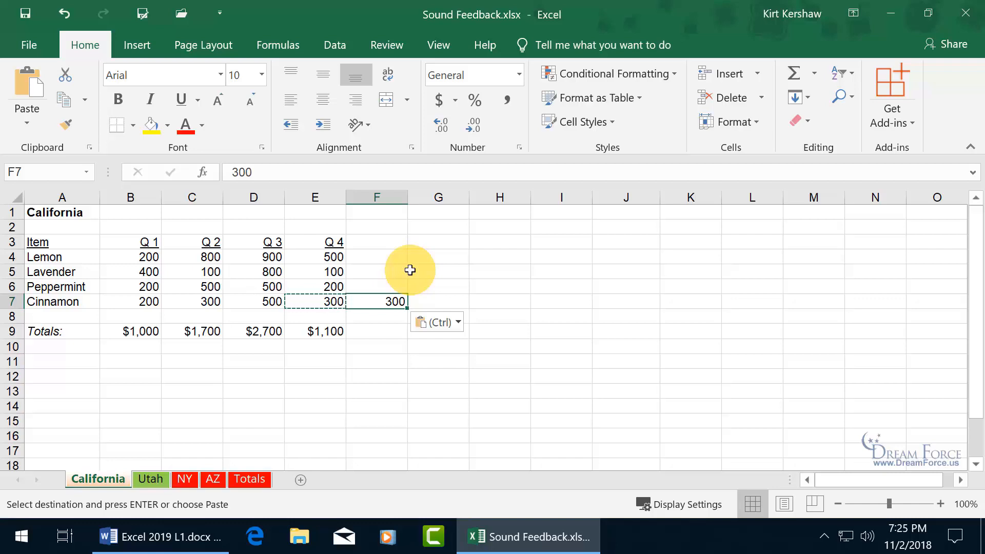
key(Escape)
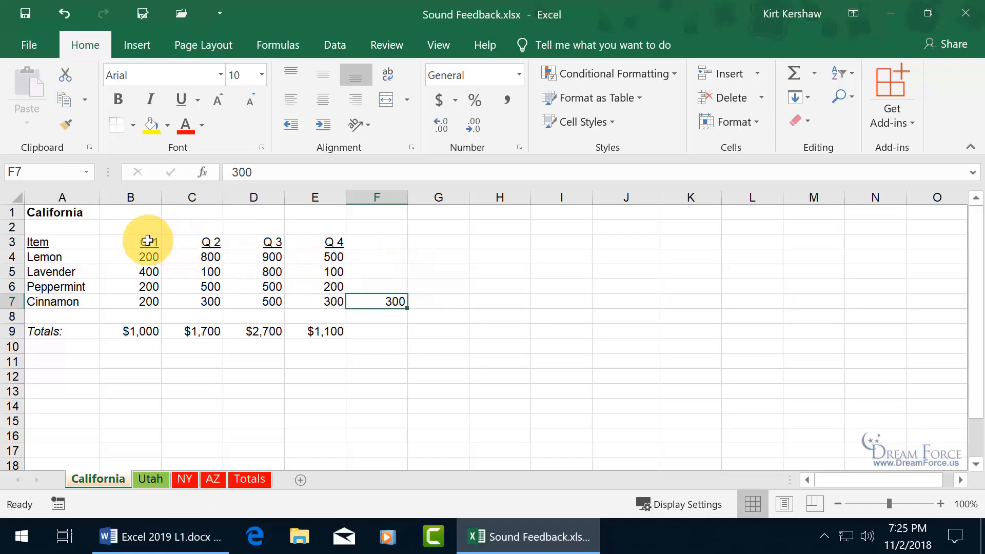
Apply a light blue theme fill color to the quarter headings in B3:E3.
drag(147, 241, 310, 238)
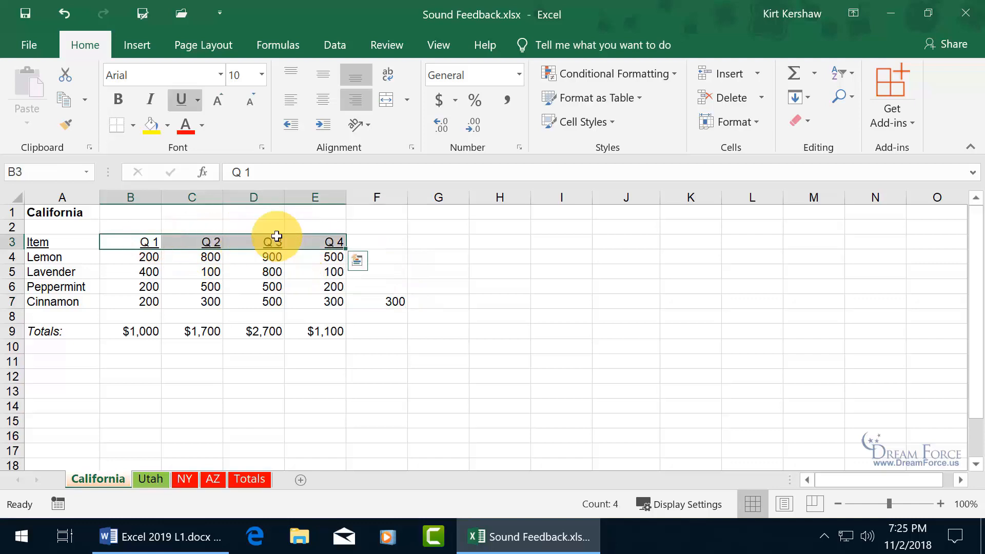
click(167, 125)
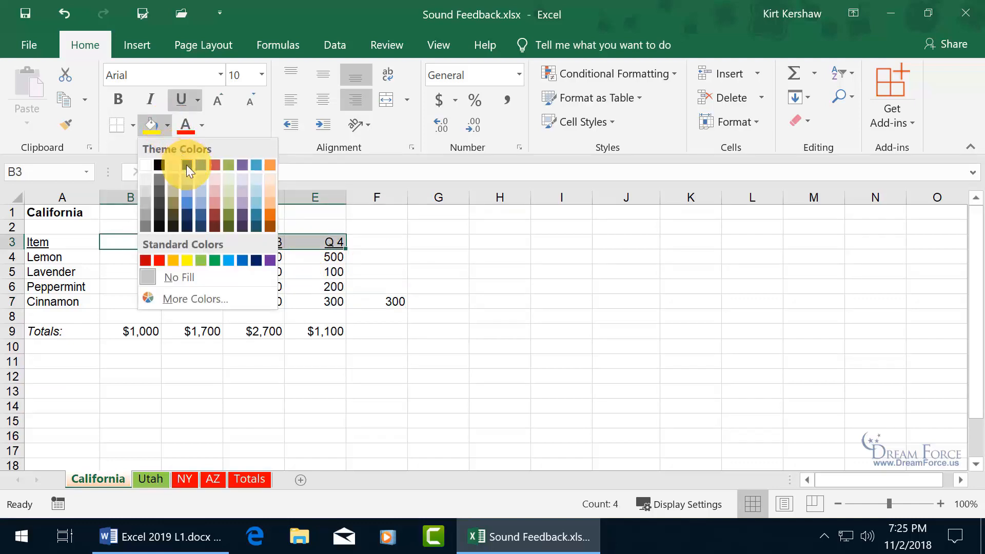
click(187, 178)
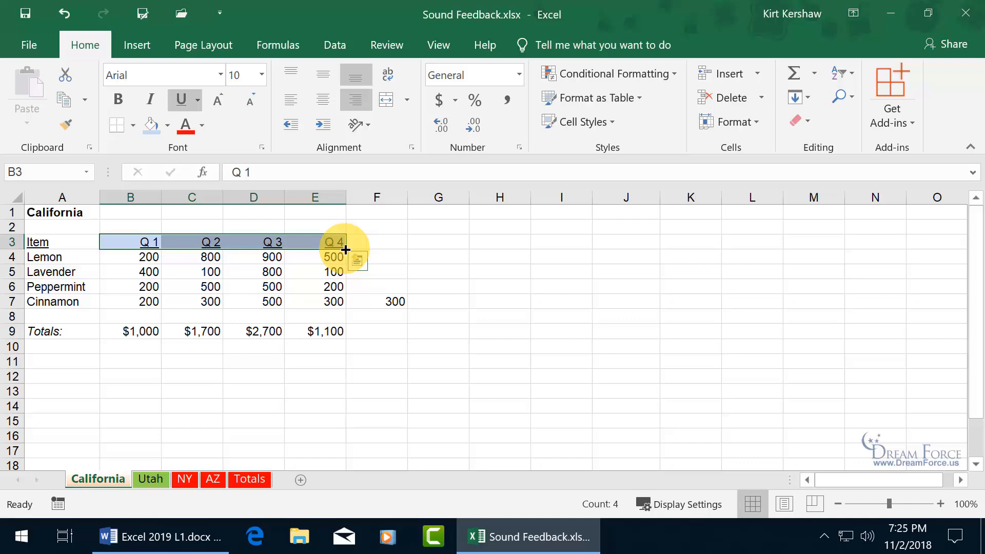
Autofill the quarter headings B3:E3 down through row 7 with the Fill Formatting Only option.
drag(348, 264, 345, 307)
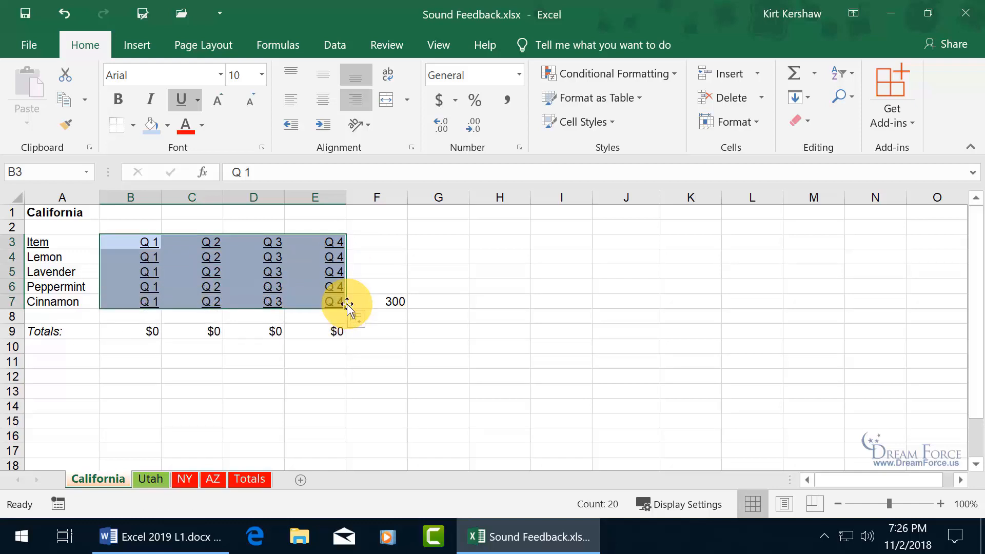
click(372, 323)
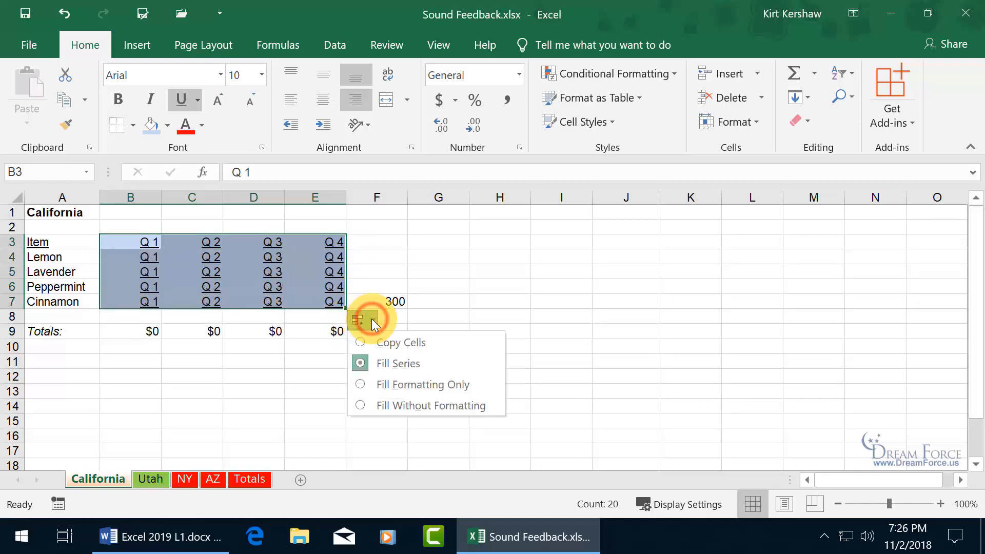
click(361, 385)
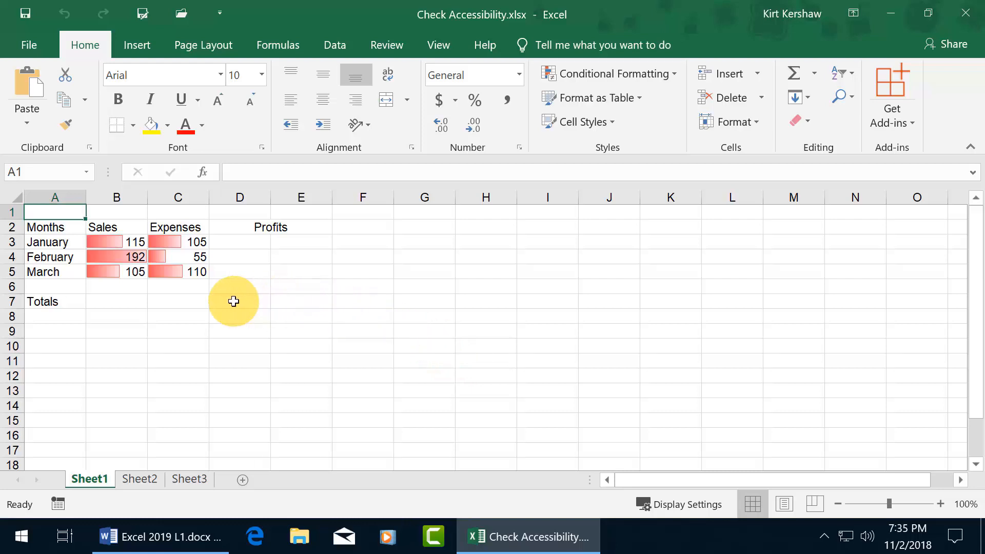
Run the accessibility check on Check Accessibility.xlsx and unmerge the flagged Profits cells D2:E2 on Sheet1.
click(377, 45)
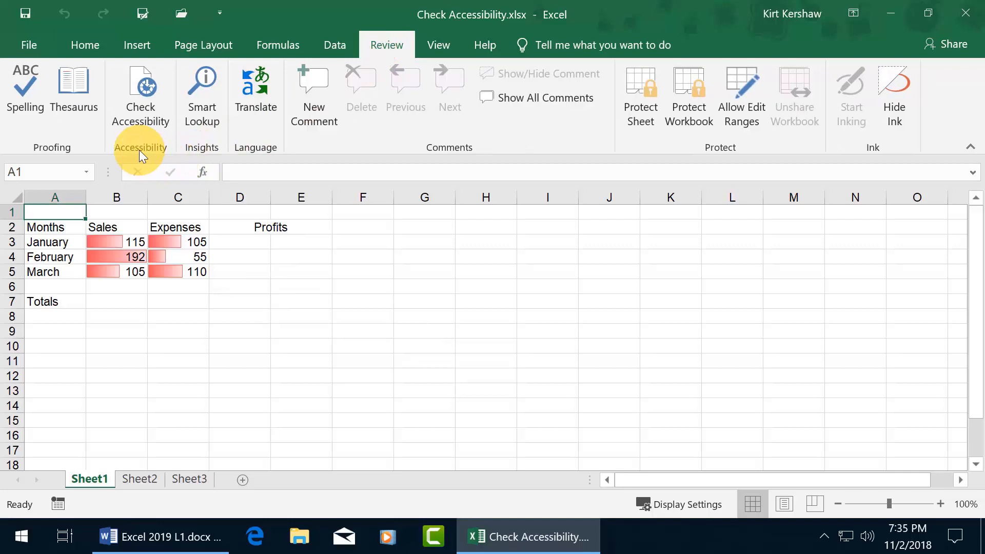
click(140, 114)
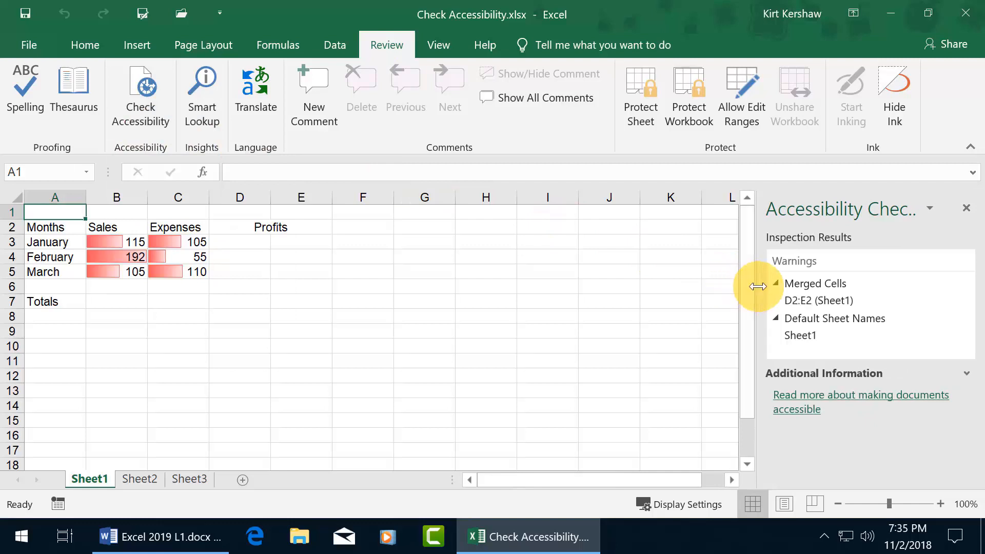
mouse_move(844, 297)
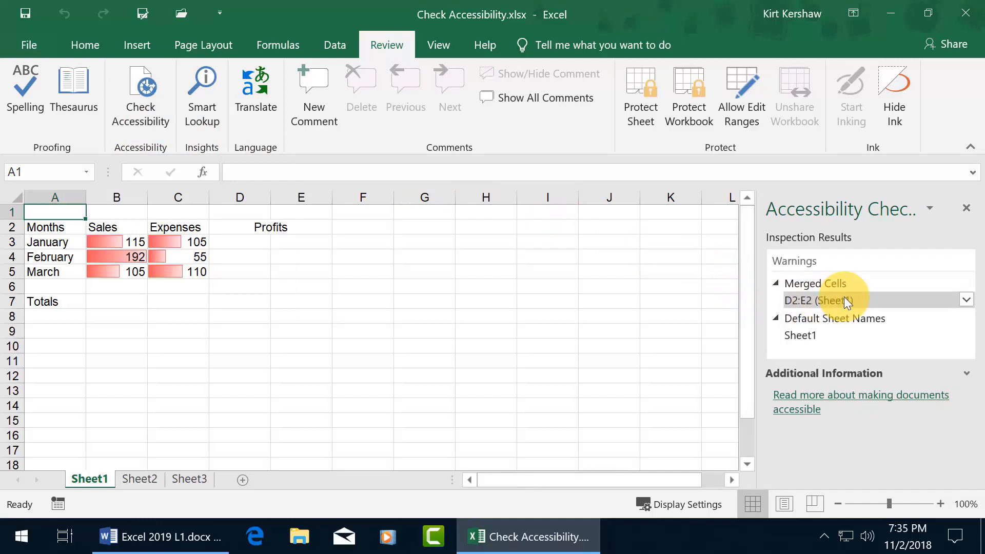
click(240, 222)
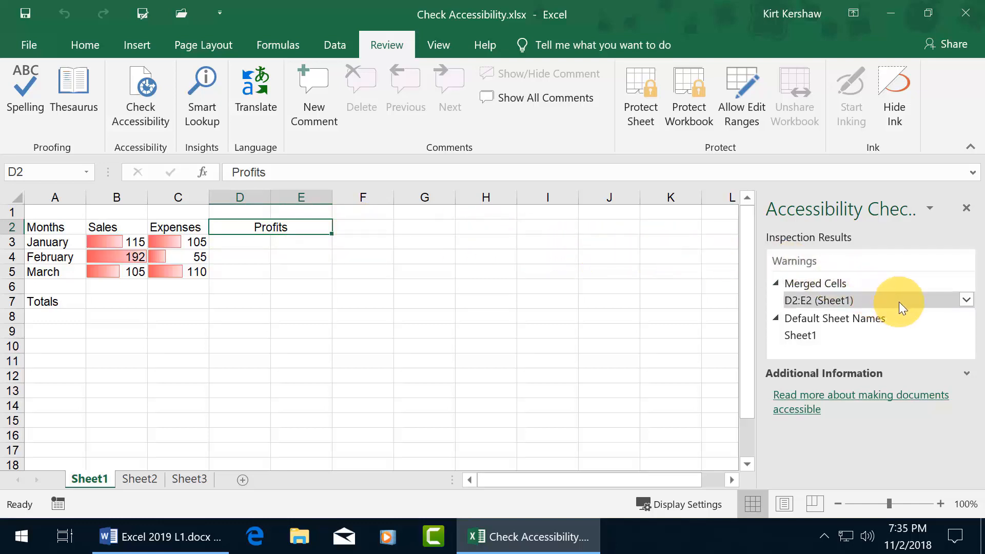
click(968, 301)
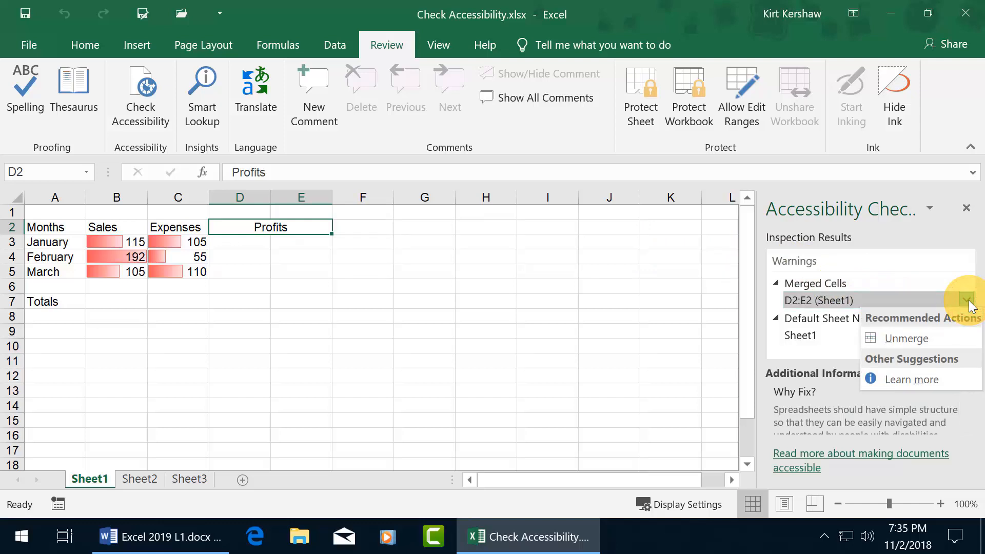
click(918, 336)
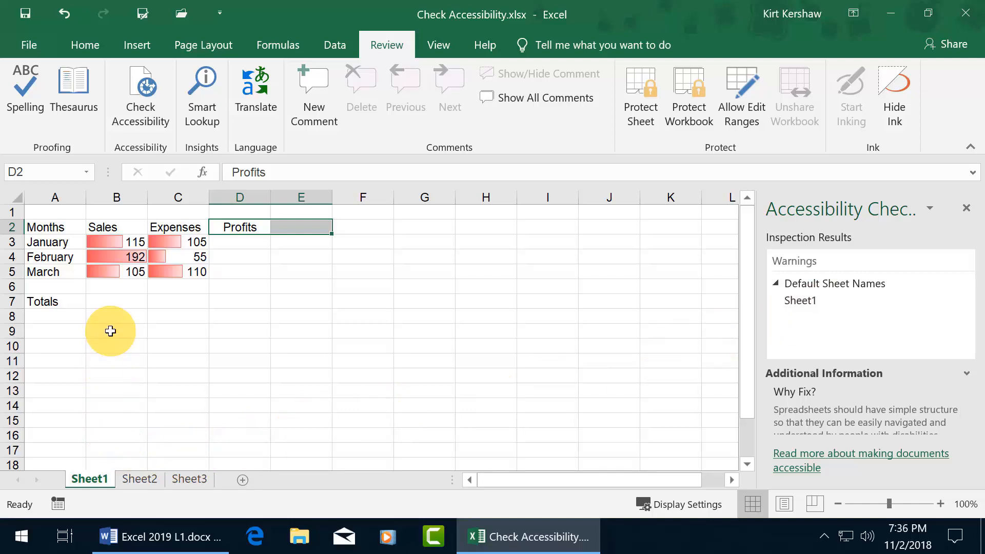
Fix the default sheet name warning by renaming Sheet1 as Gummy Bears.
click(965, 302)
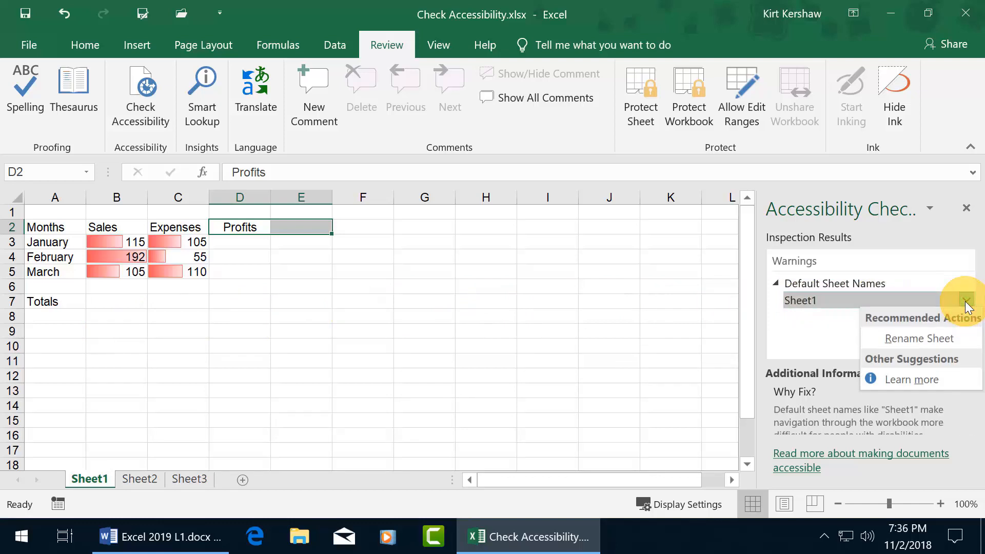
click(947, 336)
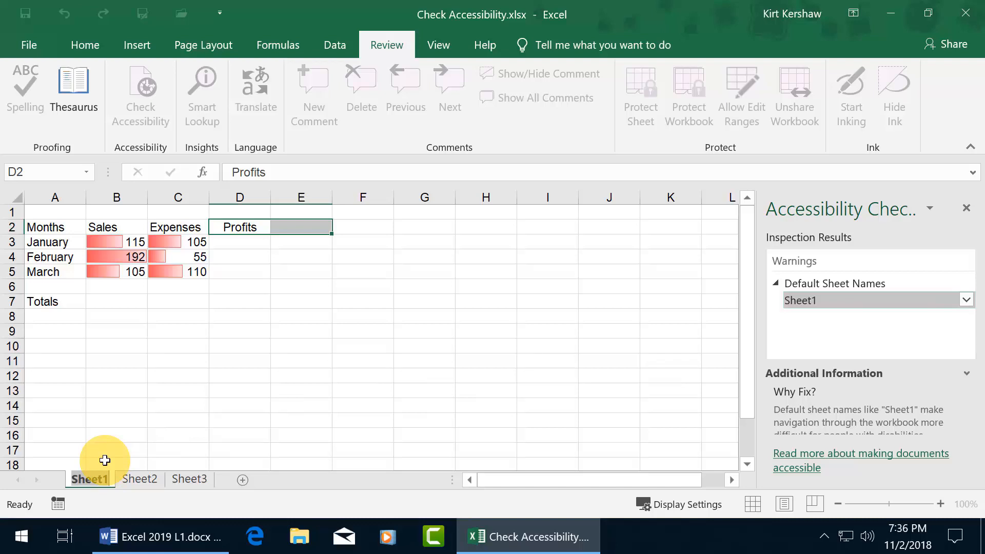
text(Gummy Bear)
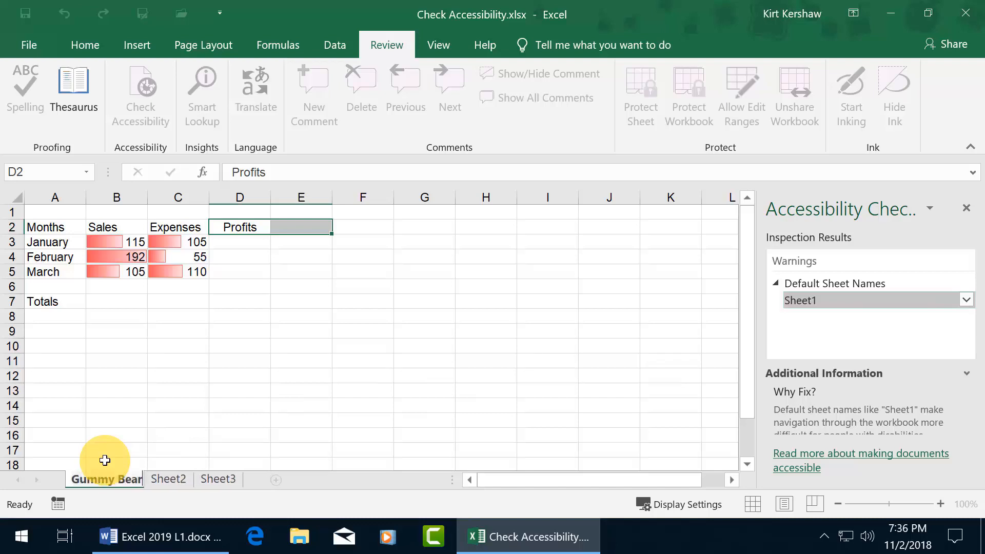
key(Return)
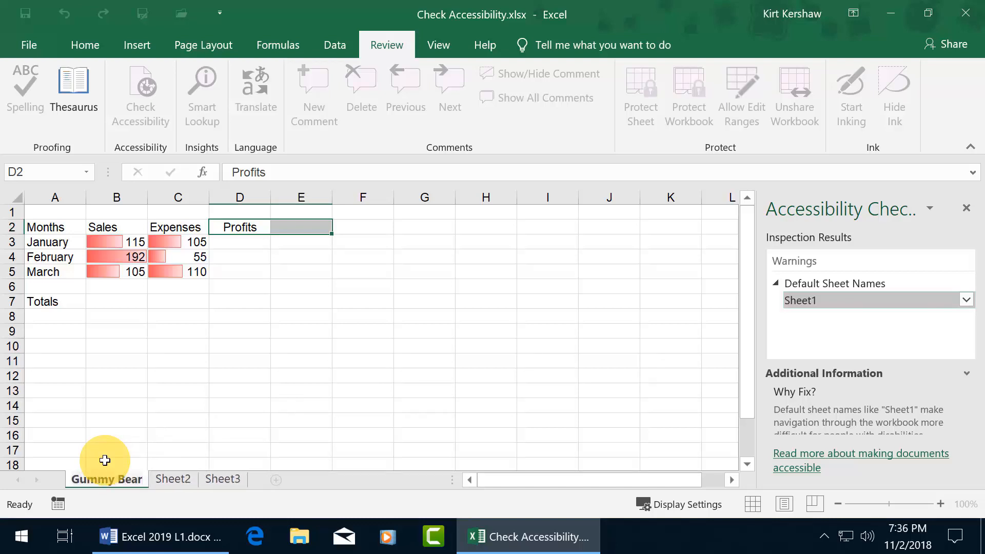
text(s)
key(Return)
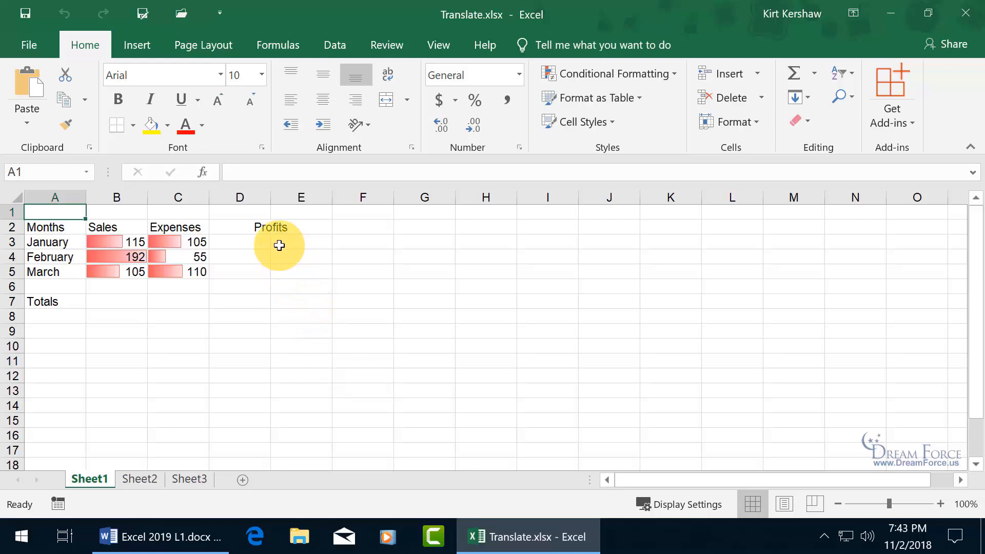
Open the Translator for the Profits heading in merged cell D2 and translate it into German.
click(292, 228)
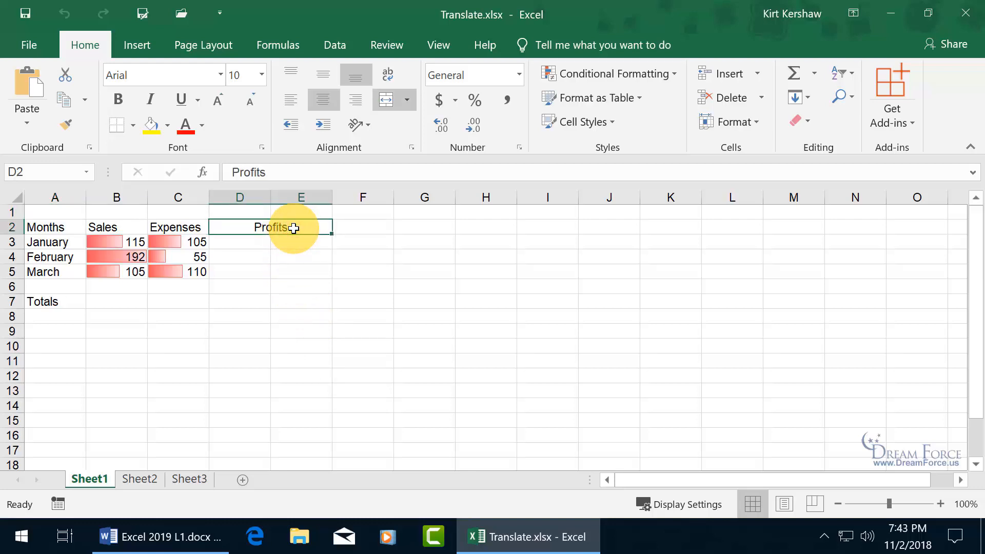
click(387, 46)
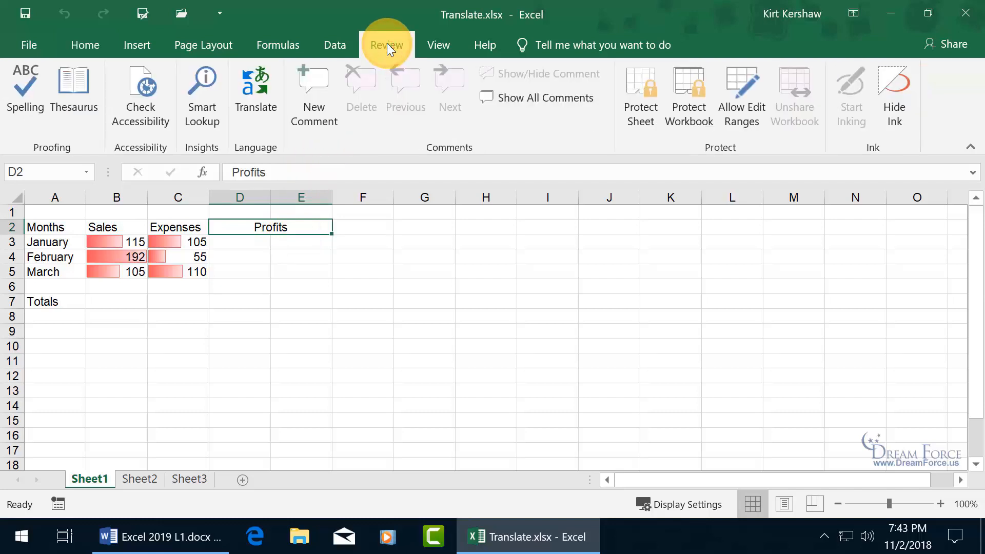
click(257, 102)
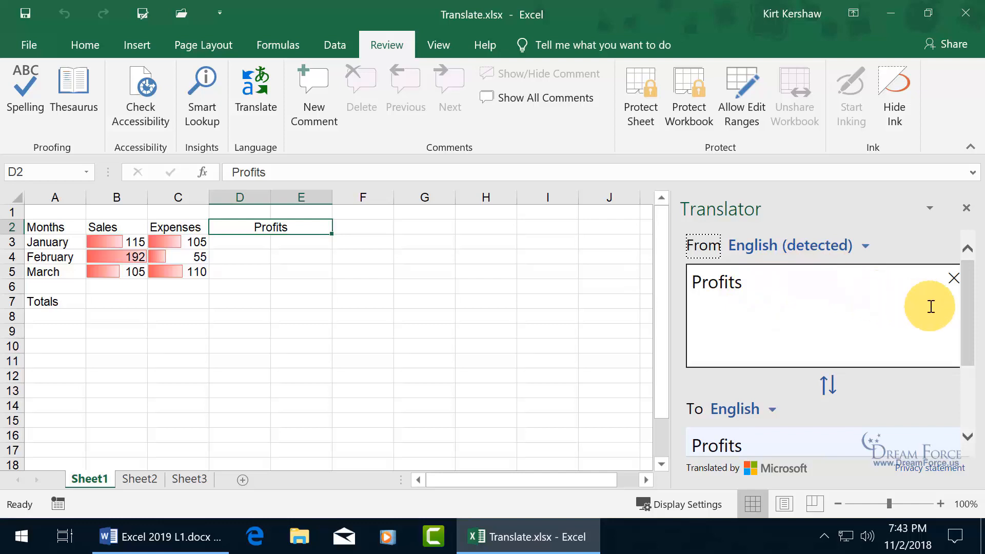
drag(967, 329, 973, 374)
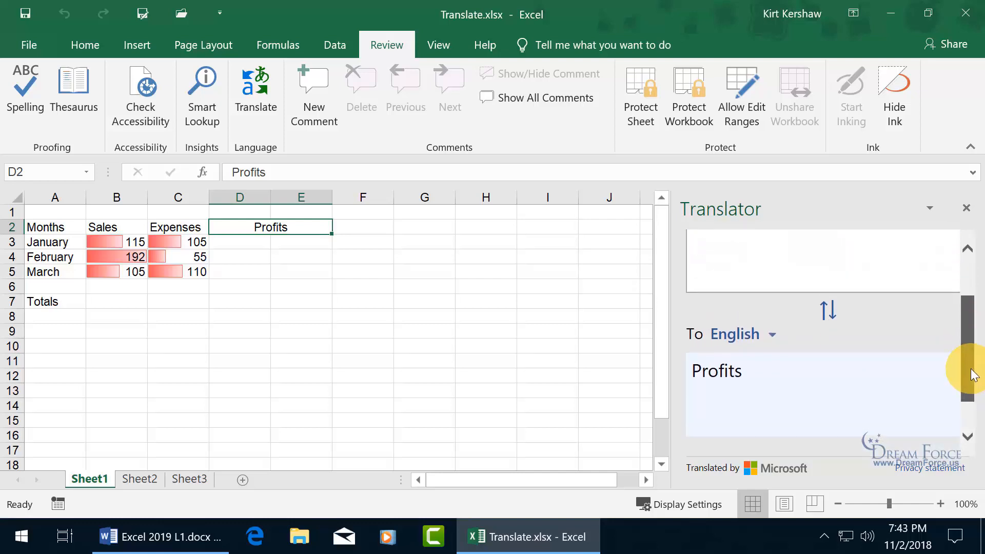
click(774, 338)
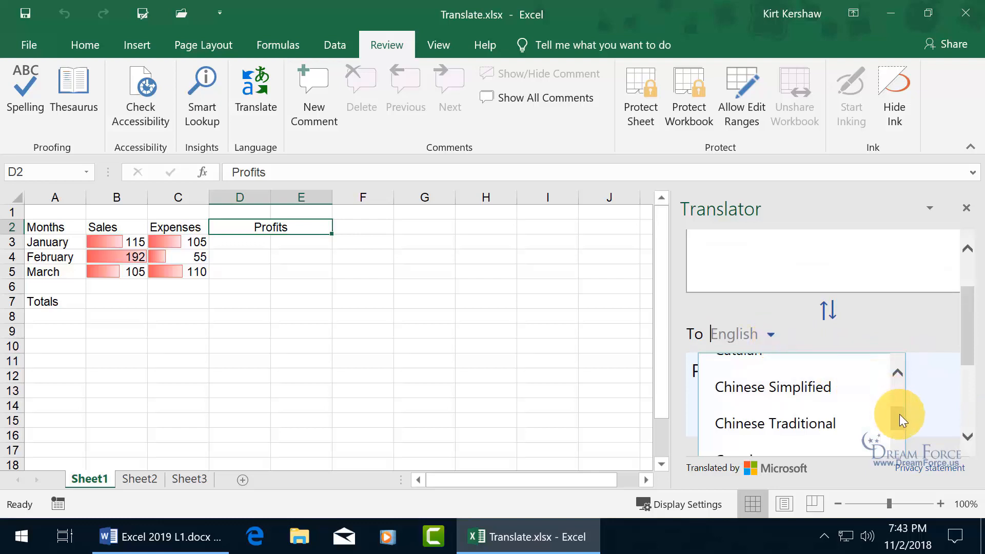
drag(899, 414, 900, 444)
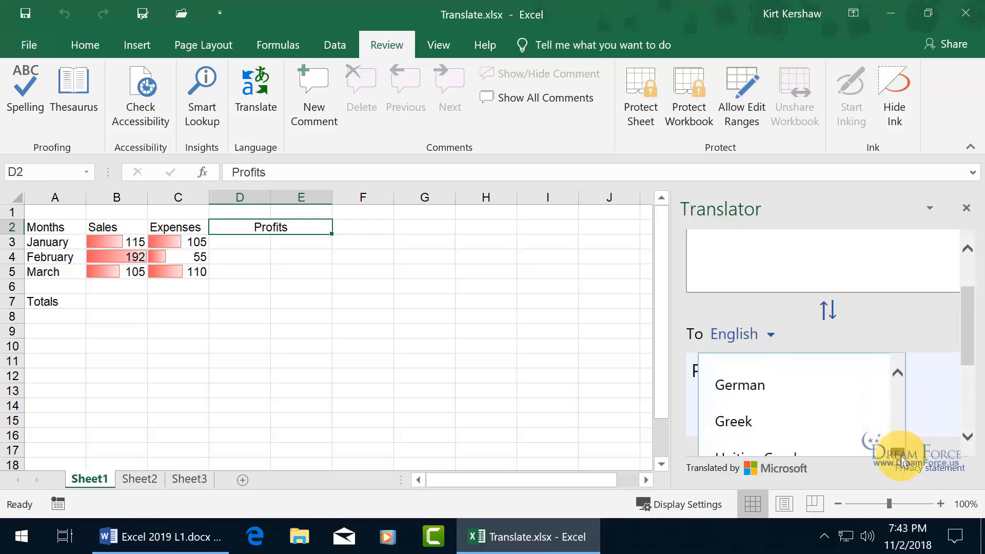
click(749, 391)
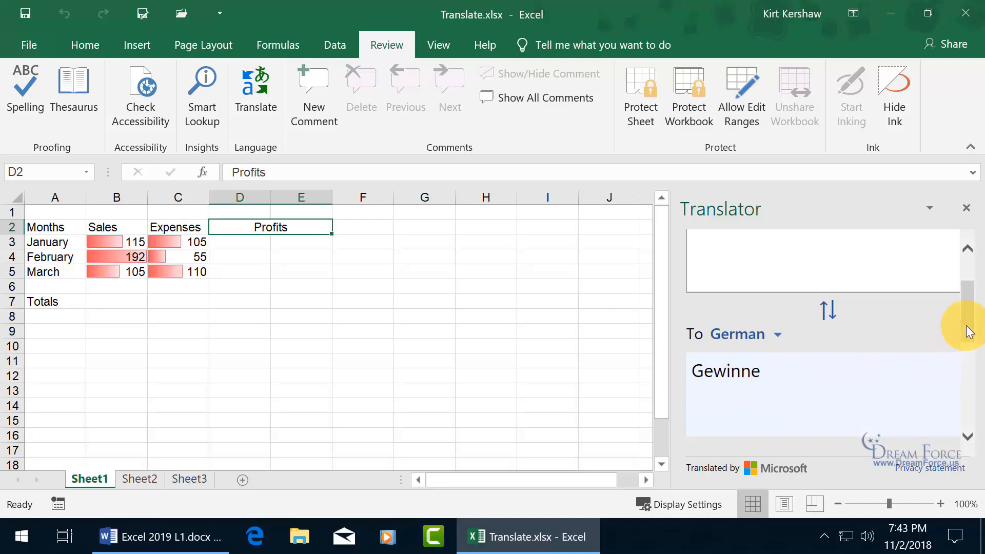
Swap the Translator's direction to German-to-English, and swap it back to English-to-German.
scroll(962, 325, up, 2)
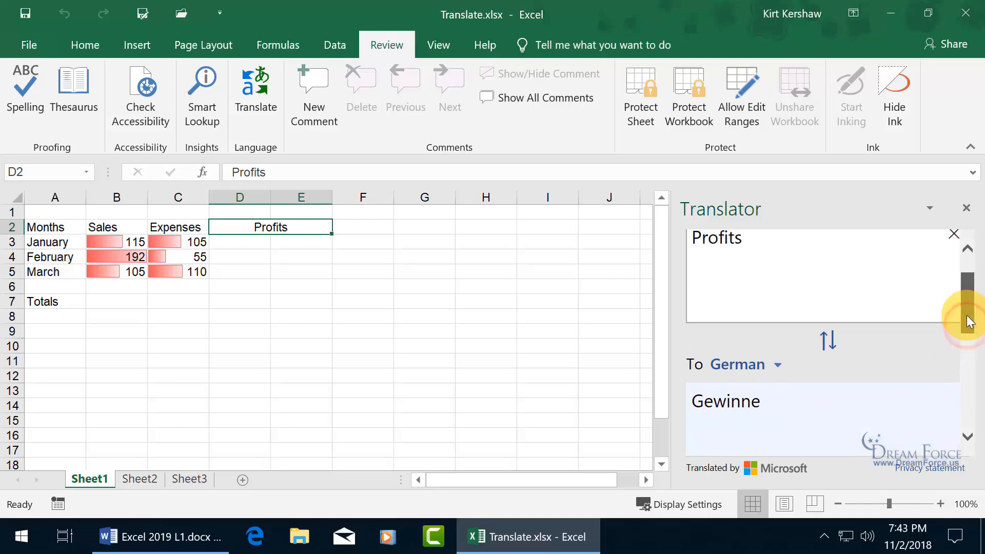
click(828, 354)
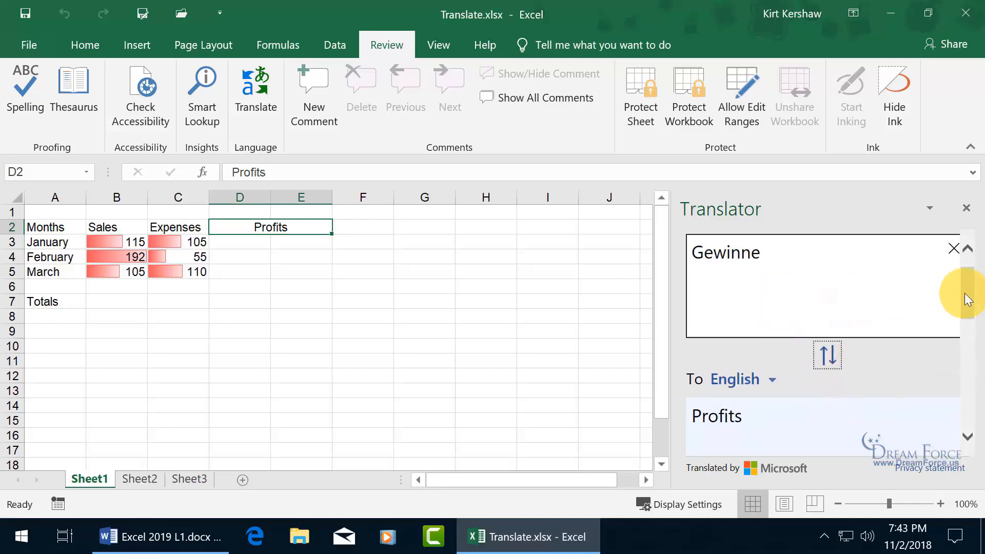
scroll(962, 282, up, 1)
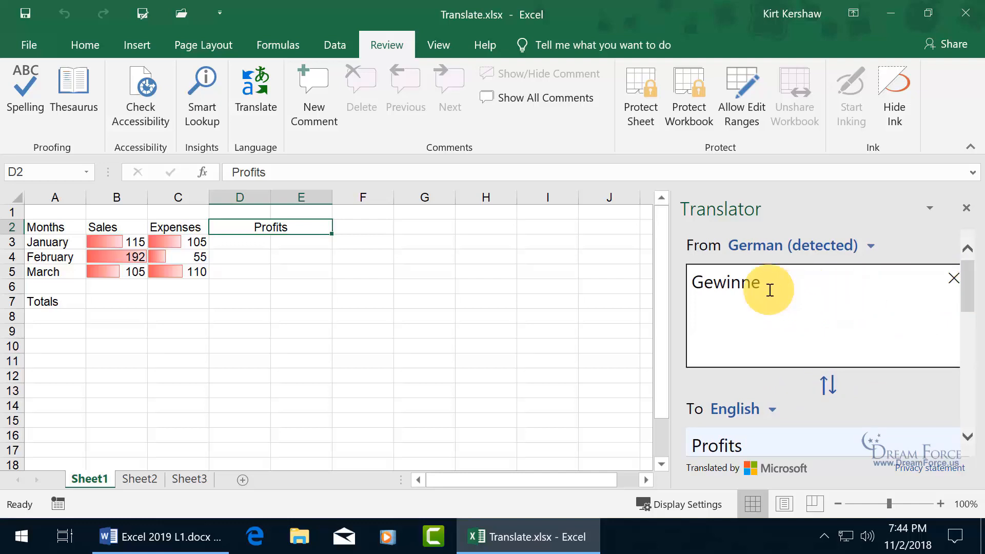
scroll(960, 287, down, 3)
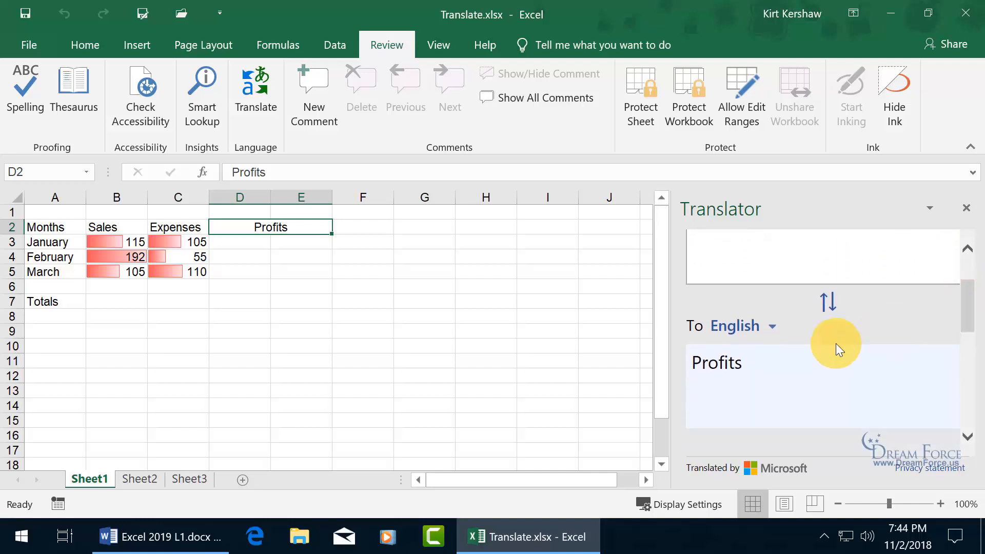
click(826, 302)
click(967, 313)
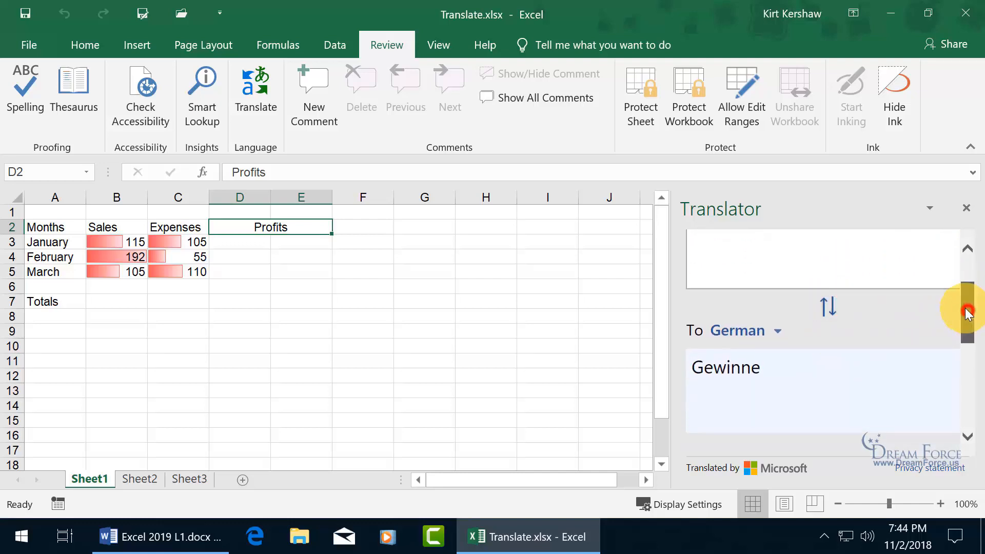
drag(967, 313, 961, 296)
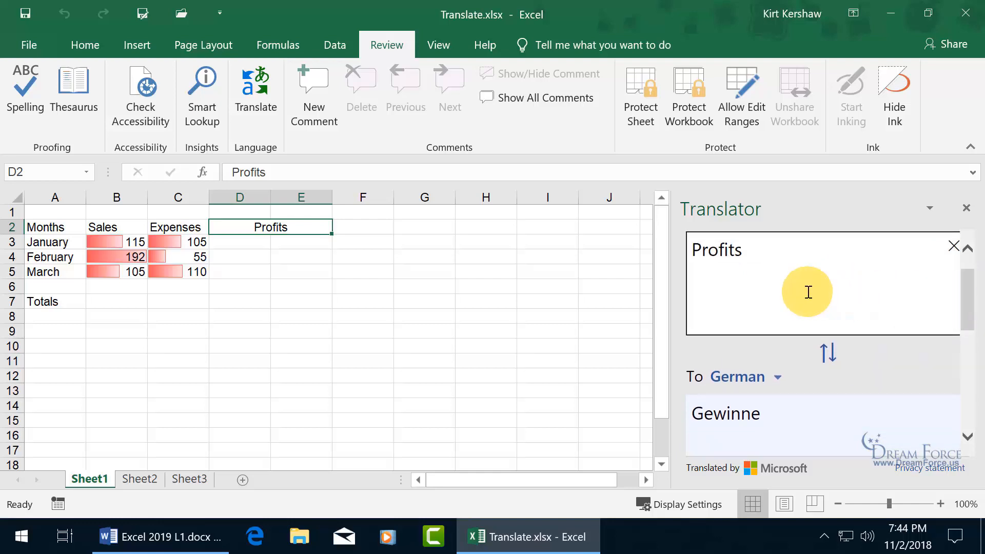
Enter "Happy to be alive!" in cell D5 and translate that cell's text into German.
click(263, 274)
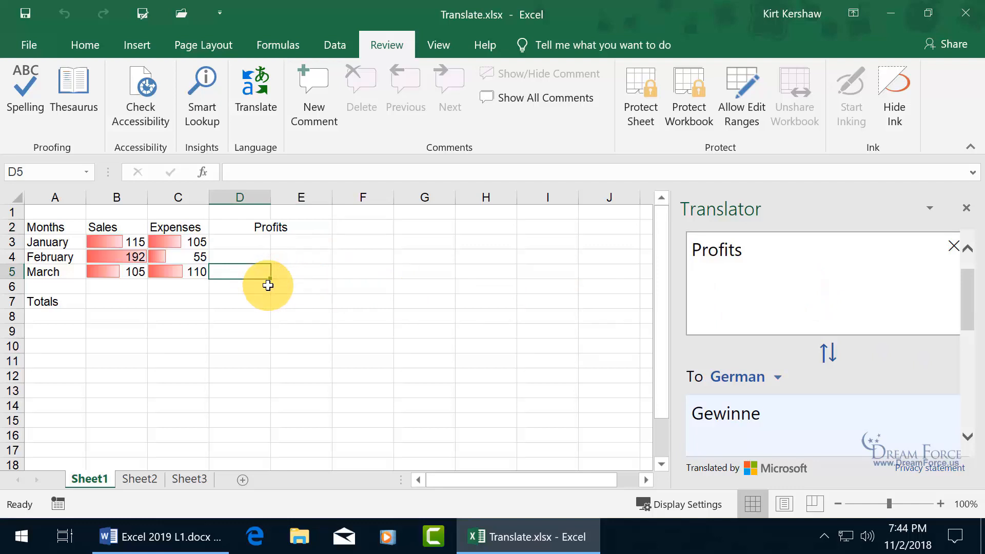
text(Happy to be )
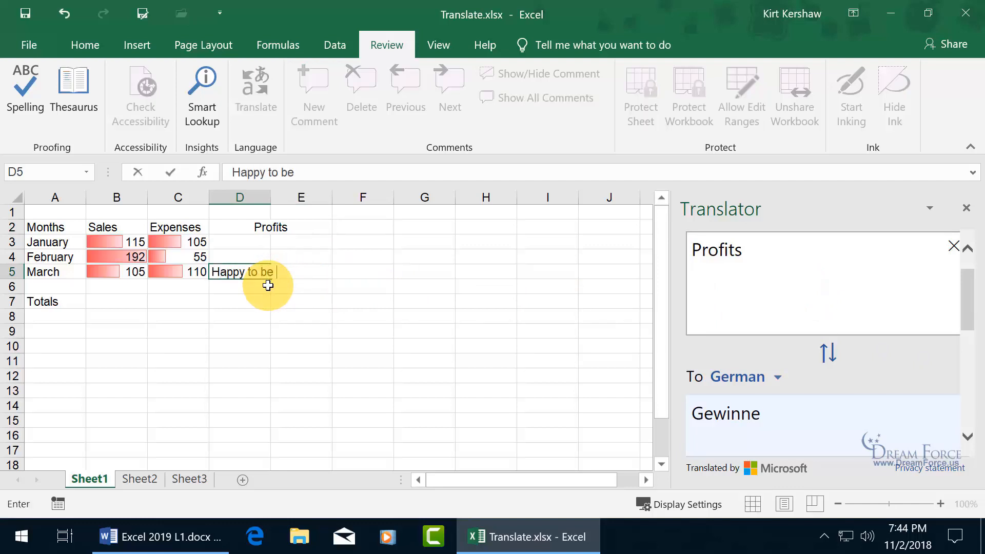
text(alive!)
key(Return)
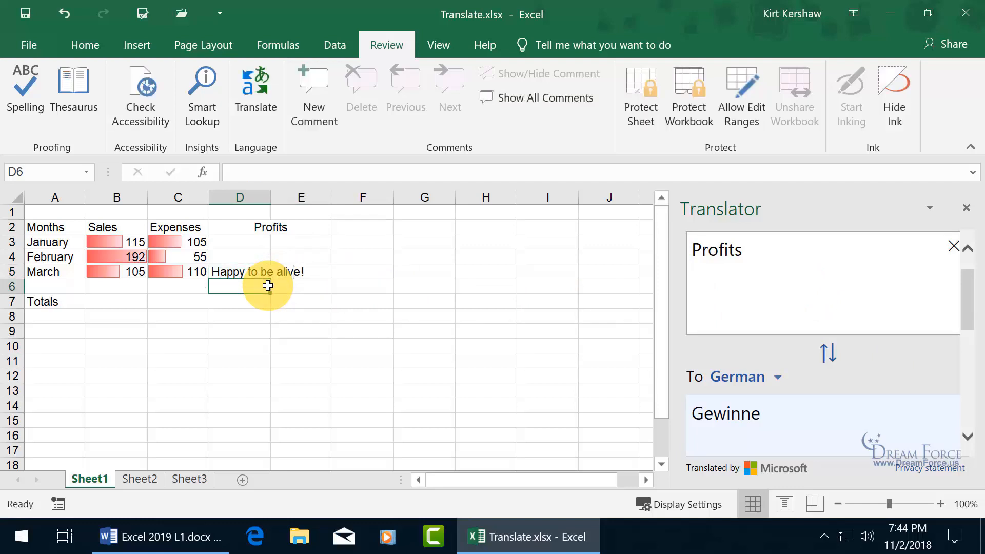
click(249, 272)
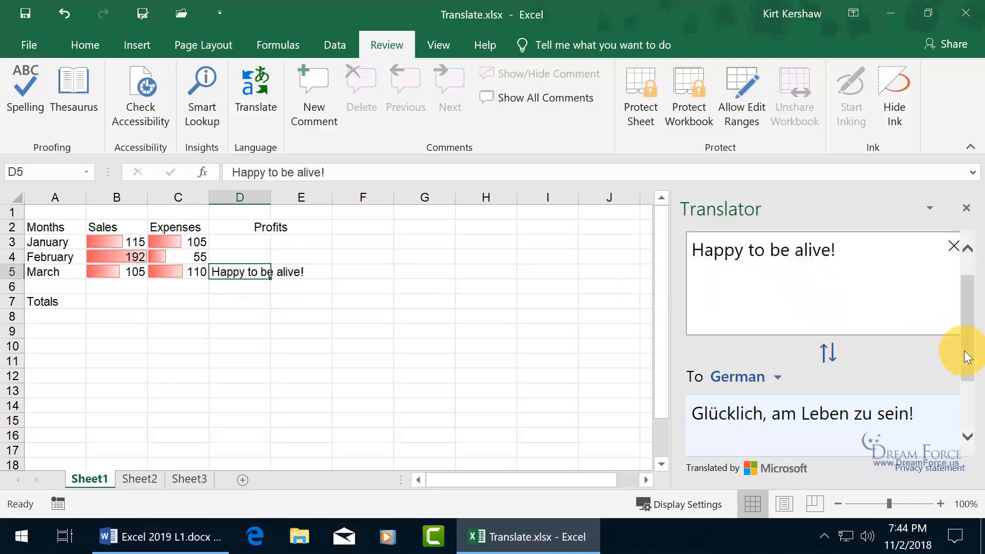
drag(964, 354, 972, 379)
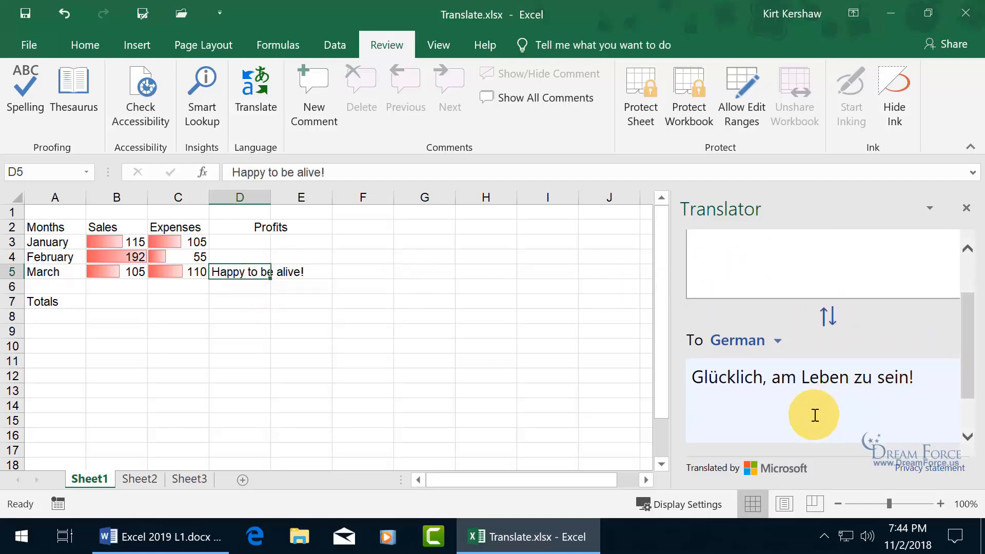